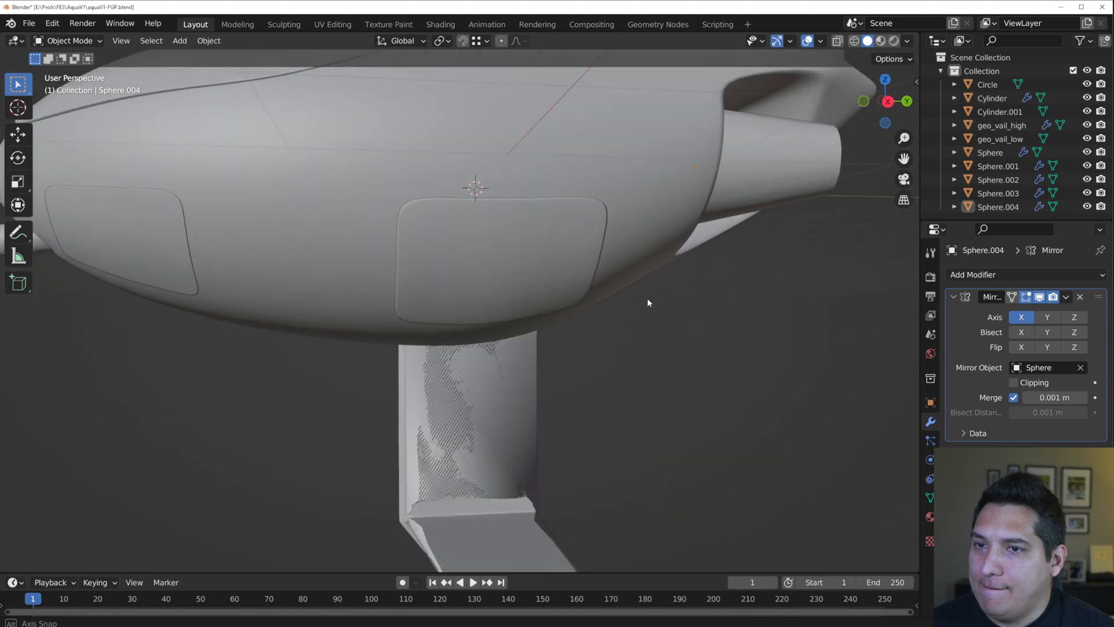
# - Isolate Sphere.004 behind the turbine nozzle by hiding all other objects
pyautogui.scroll(3, 435, 323)
pyautogui.click(445, 265)
pyautogui.moveTo(445, 265); pyautogui.dragTo(481, 332, button='middle')
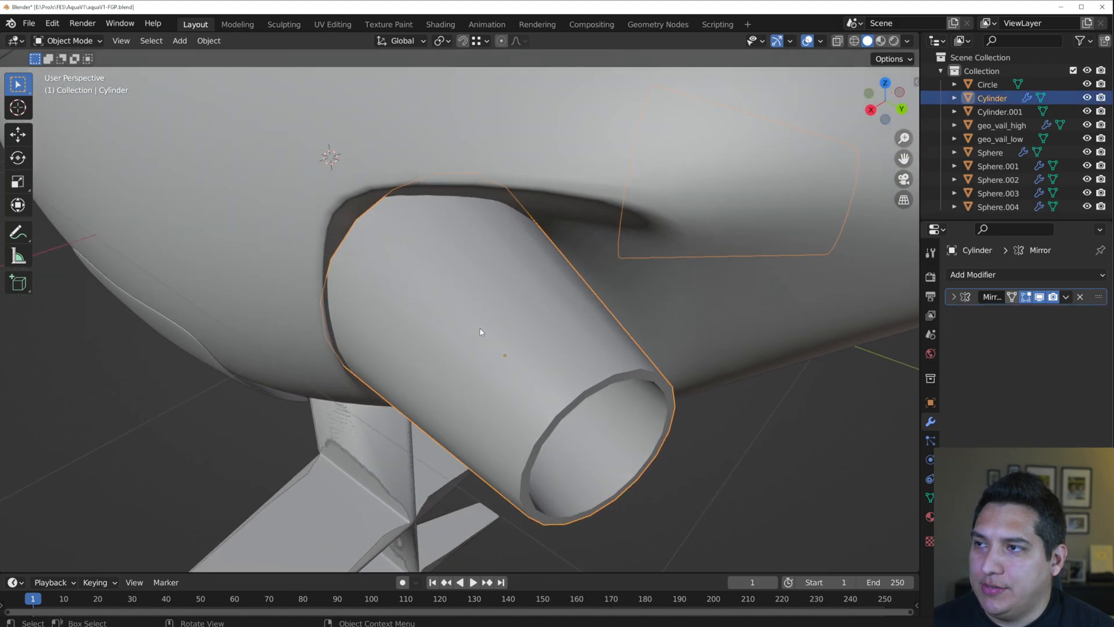
pyautogui.click(371, 210)
pyautogui.moveTo(415, 239); pyautogui.dragTo(482, 241, button='middle')
pyautogui.press('Tab')
pyautogui.scroll(-4, 633, 247)
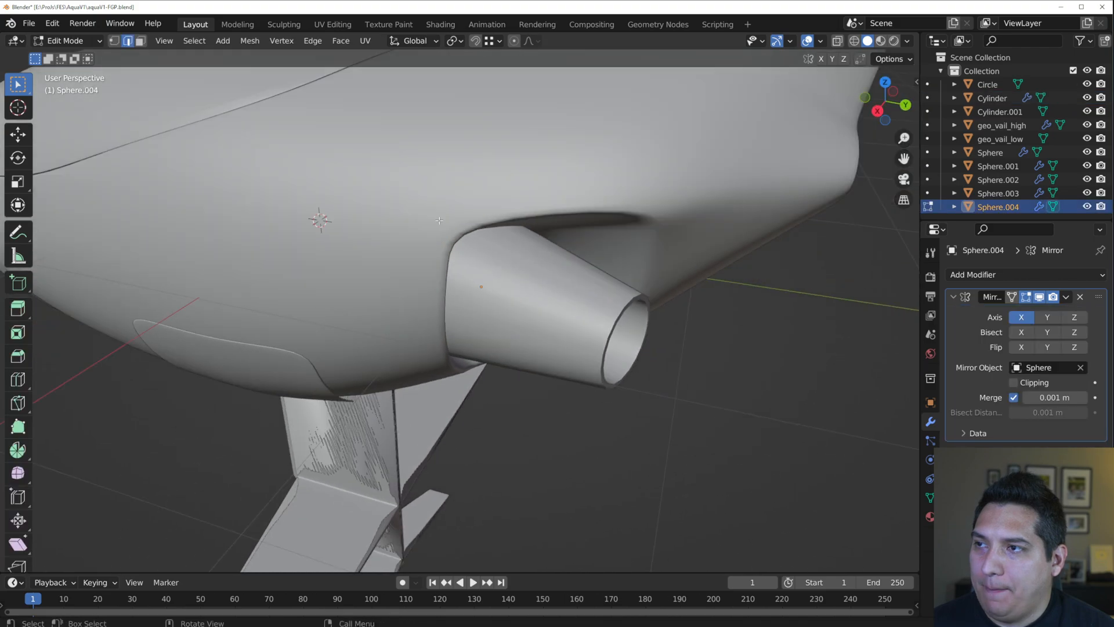
pyautogui.press('Tab')
pyautogui.moveTo(594, 273); pyautogui.dragTo(661, 283, button='middle')
pyautogui.hotkey('shift', 'h')
# - Rotate the isolated sphere 90° in the right orthographic view
pyautogui.press('Tab')
pyautogui.scroll(4, 575, 288)
pyautogui.moveTo(552, 290); pyautogui.dragTo(557, 323, button='middle')
pyautogui.press('Tab')
pyautogui.press('Tab')
pyautogui.press('KP_3')
pyautogui.press('Tab')
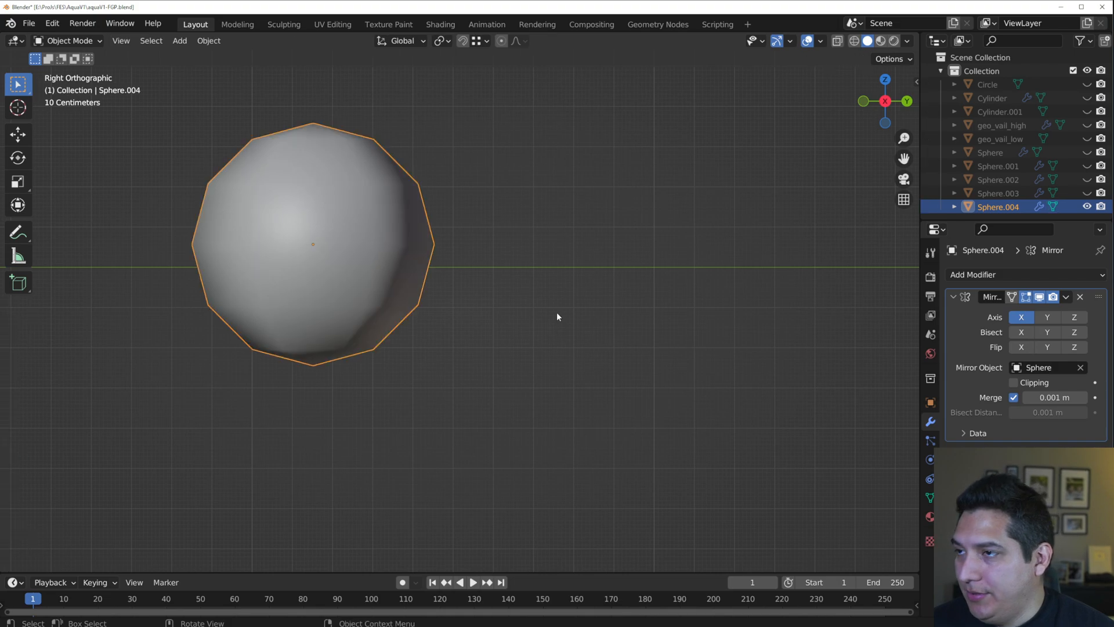
pyautogui.press('r')
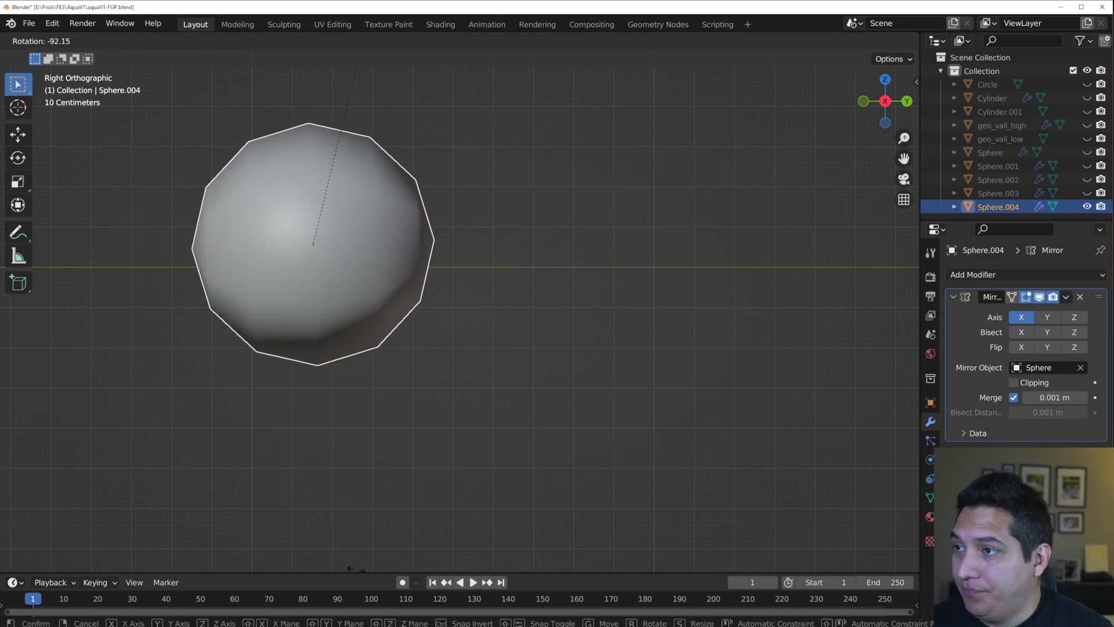
pyautogui.click(433, 305)
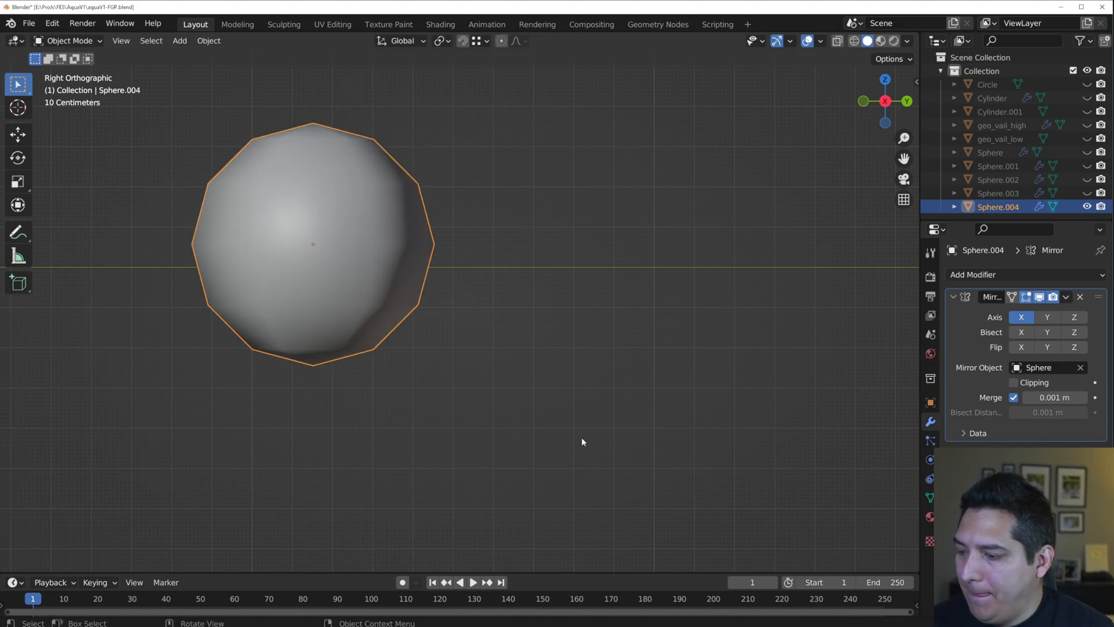
pyautogui.write('r')
pyautogui.write('90')
pyautogui.press('Return')
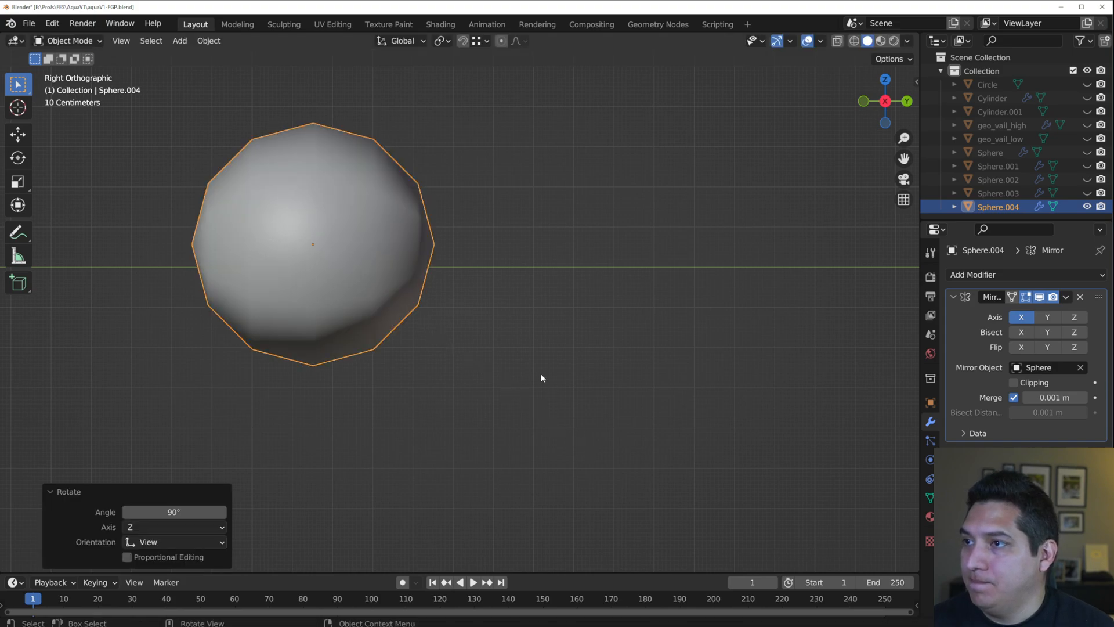
# - Delete the vertices on the negative Y side of the sphere's centre line in wireframe display
pyautogui.press('Tab')
pyautogui.press('1')
pyautogui.press('z')
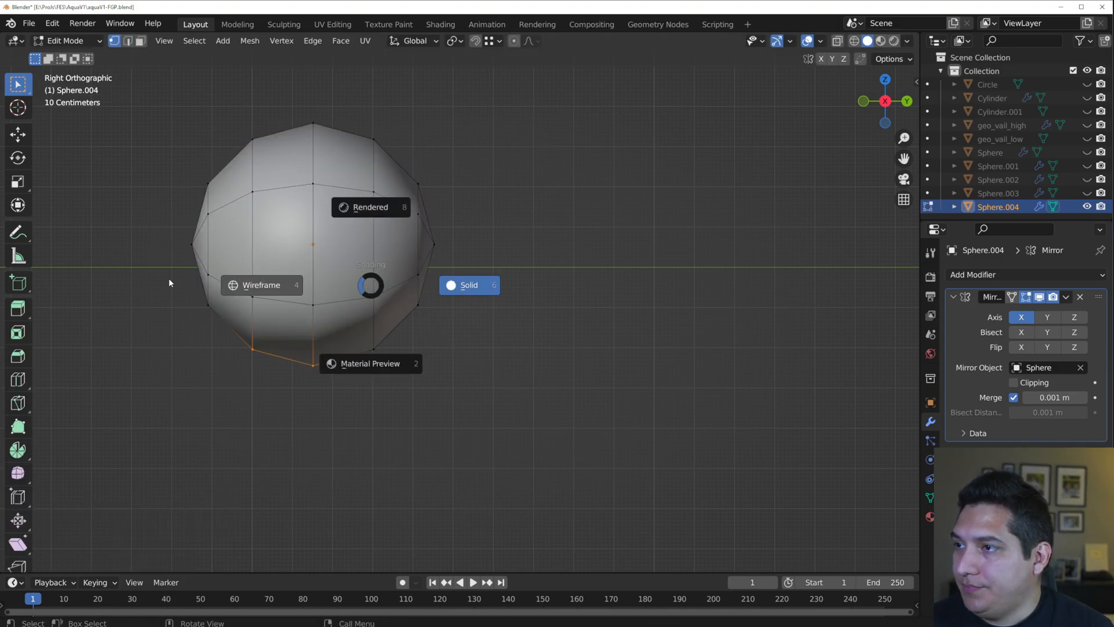
pyautogui.click(169, 281)
pyautogui.moveTo(304, 80); pyautogui.dragTo(137, 431)
pyautogui.press('x')
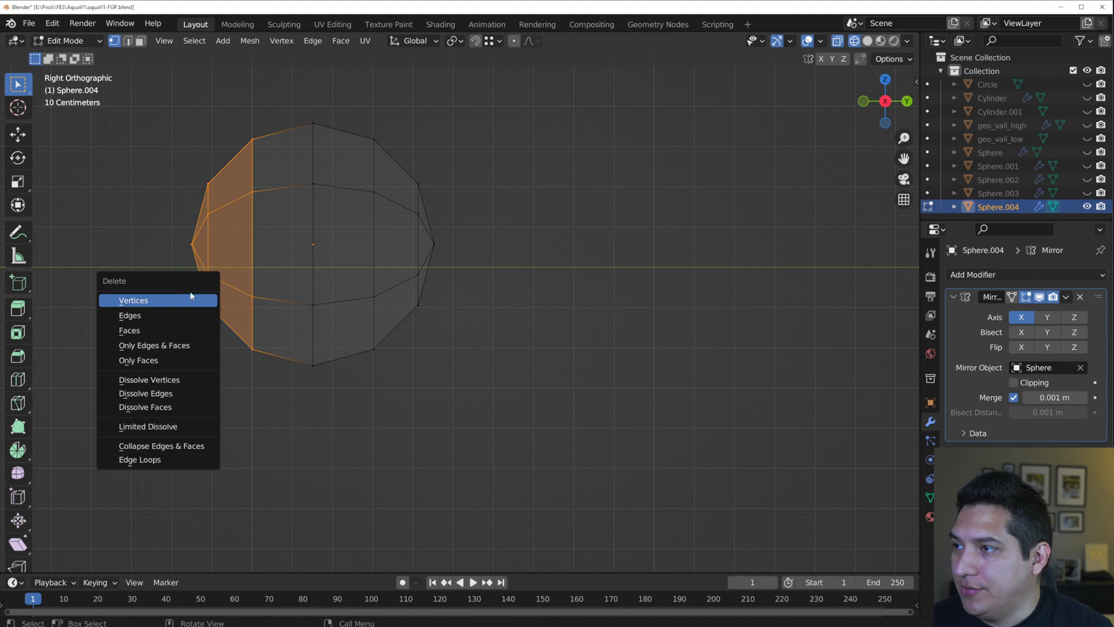
pyautogui.click(193, 302)
# - Return to solid shading, unhide all objects and select the cut sphere at the base of the nozzle
pyautogui.press('Tab')
pyautogui.press('z')
pyautogui.click(684, 288)
pyautogui.moveTo(684, 287)
pyautogui.mouseDown(button='middle')
pyautogui.moveTo(513, 329)
pyautogui.moveTo(372, 249)
pyautogui.moveTo(407, 205)
pyautogui.moveTo(412, 306)
pyautogui.moveTo(450, 377)
pyautogui.moveTo(520, 426)
pyautogui.moveTo(497, 380)
pyautogui.moveTo(511, 393)
pyautogui.moveTo(397, 396)
pyautogui.moveTo(515, 405)
pyautogui.mouseUp(button='middle')
pyautogui.hotkey('alt', 'h')
pyautogui.click(365, 257)
pyautogui.click(365, 256)
pyautogui.click(368, 254)
pyautogui.click(367, 251)
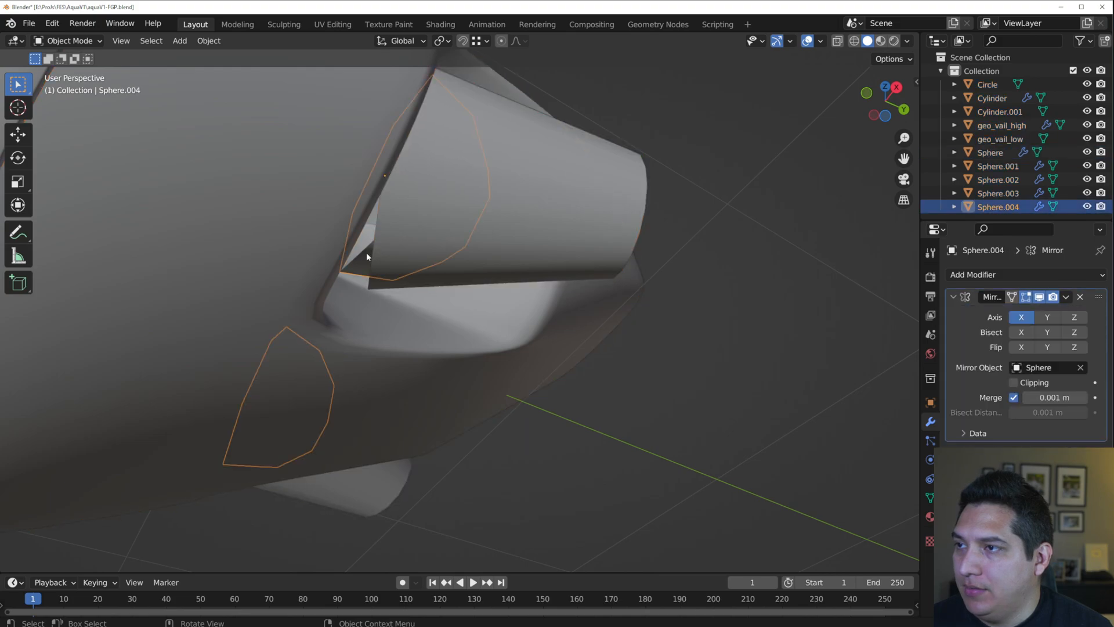
# - Move the cut sphere's selected geometry along the global Y axis toward the front of the hull
pyautogui.press('Tab')
pyautogui.press('2')
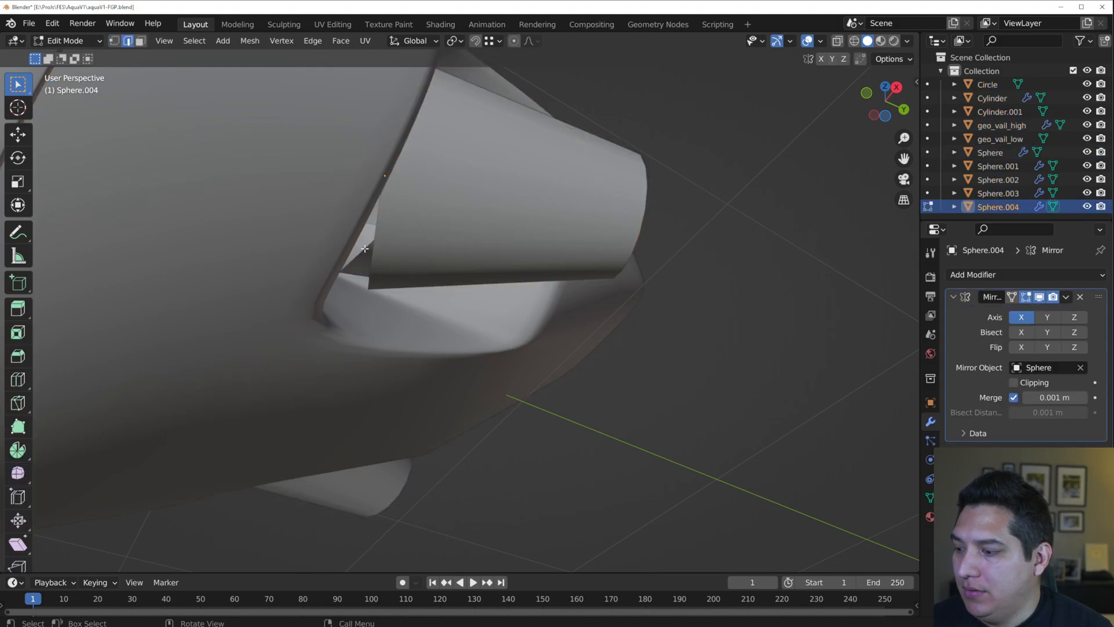
pyautogui.moveTo(365, 248); pyautogui.dragTo(294, 263, button='middle')
pyautogui.scroll(-3, 346, 287)
pyautogui.press('g')
pyautogui.press('y')
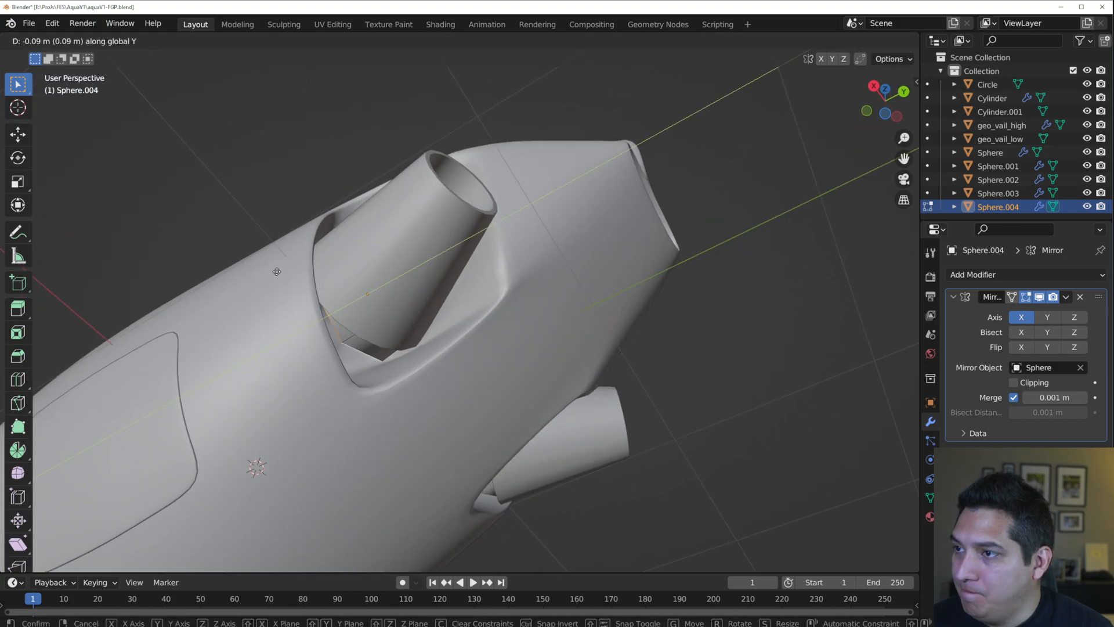
pyautogui.click(231, 265)
pyautogui.press('Tab')
# - Examine the turbine nozzle's mesh, rim and interior from several angles in Object and Edit Mode
pyautogui.moveTo(315, 337); pyautogui.dragTo(366, 345, button='middle')
pyautogui.click(366, 346)
pyautogui.moveTo(405, 304); pyautogui.dragTo(441, 361, button='middle')
pyautogui.press('Tab')
pyautogui.press('Tab')
pyautogui.press('Tab')
pyautogui.moveTo(435, 297); pyautogui.dragTo(360, 298, button='middle')
pyautogui.press('Tab')
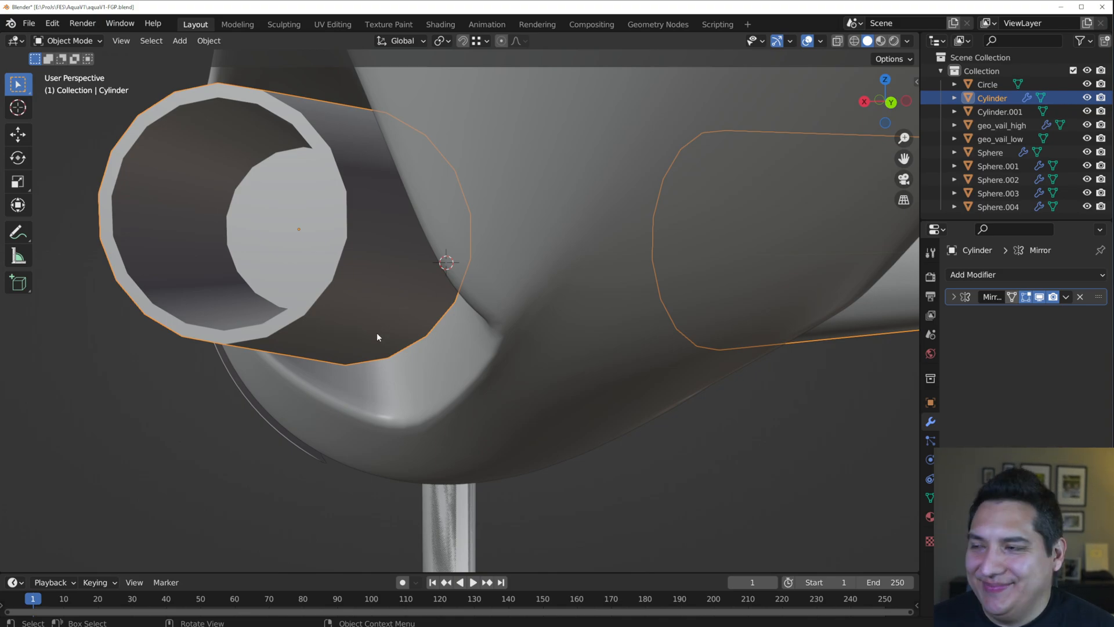
pyautogui.moveTo(341, 276); pyautogui.dragTo(410, 297, button='middle')
pyautogui.press('Tab')
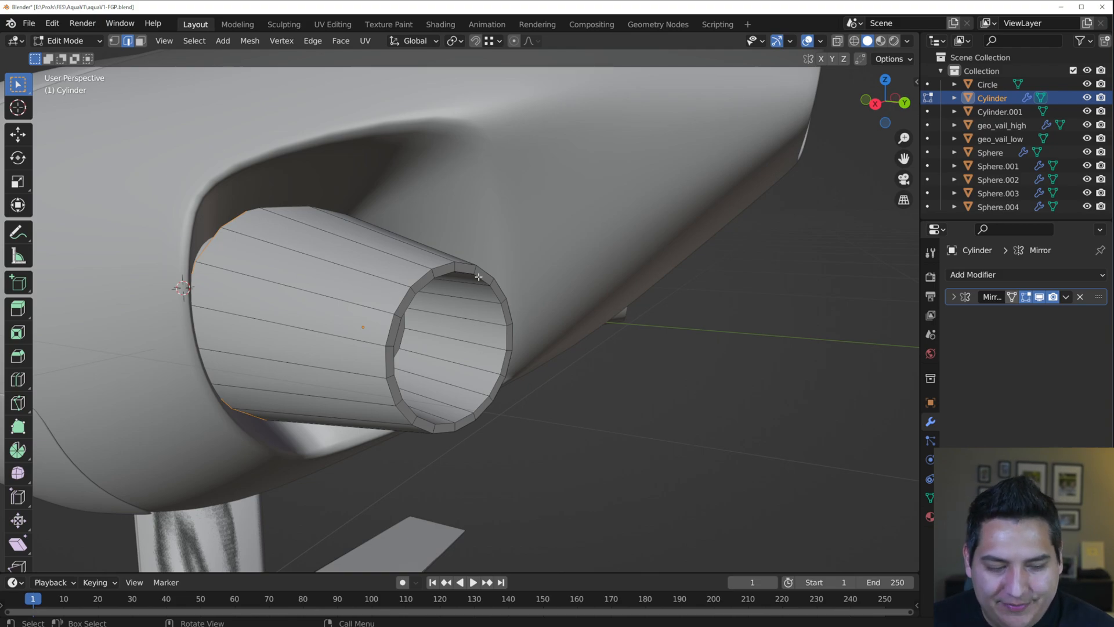
pyautogui.moveTo(489, 301); pyautogui.dragTo(445, 319, button='middle')
pyautogui.press('Tab')
pyautogui.moveTo(408, 283); pyautogui.dragTo(510, 398, button='middle')
pyautogui.hotkey('ctrl', '2')
pyautogui.press('Tab')
pyautogui.hotkey('ctrl', 'z')
pyautogui.hotkey('ctrl', 'z')
# - Add a level 2 Subdivision Surface modifier to the turbine nozzle
pyautogui.click(562, 425)
pyautogui.moveTo(562, 423); pyautogui.dragTo(504, 337, button='middle')
pyautogui.press('Tab')
pyautogui.scroll(3, 535, 319)
pyautogui.press('Tab')
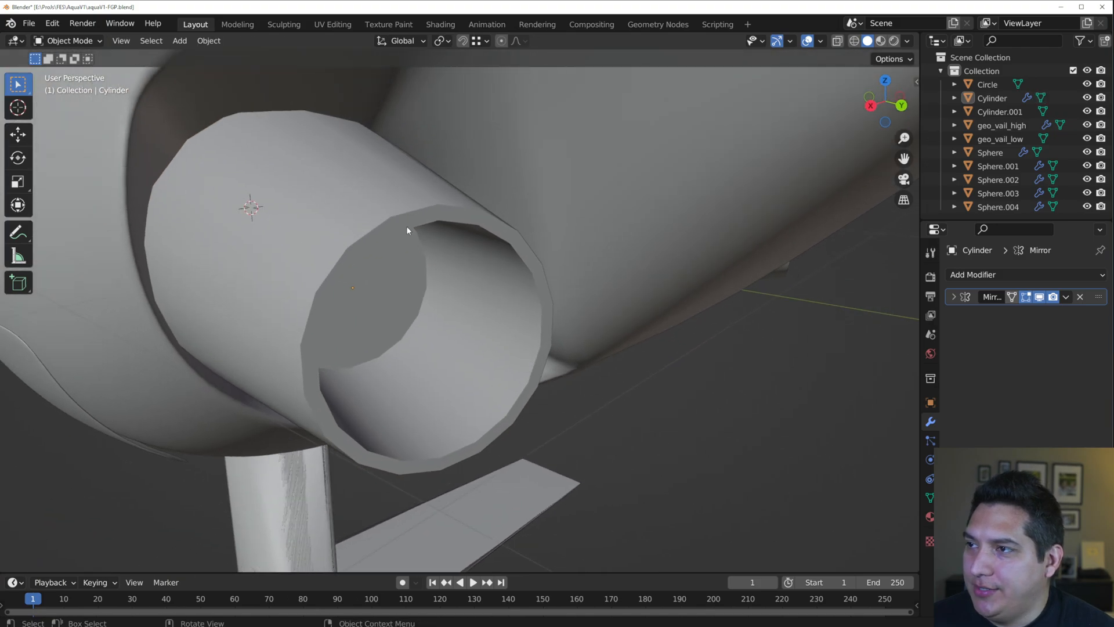
pyautogui.scroll(-5, 456, 240)
pyautogui.click(393, 270)
pyautogui.moveTo(394, 270); pyautogui.dragTo(533, 300, button='middle')
pyautogui.scroll(4, 514, 275)
pyautogui.press('ctrl')
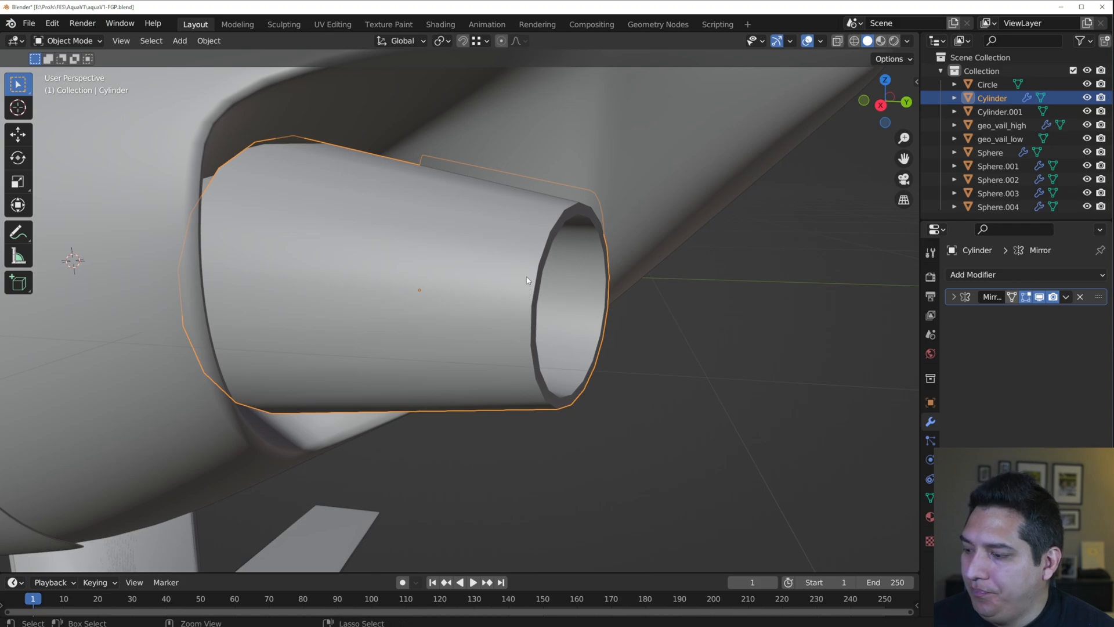
pyautogui.hotkey('ctrl', '2')
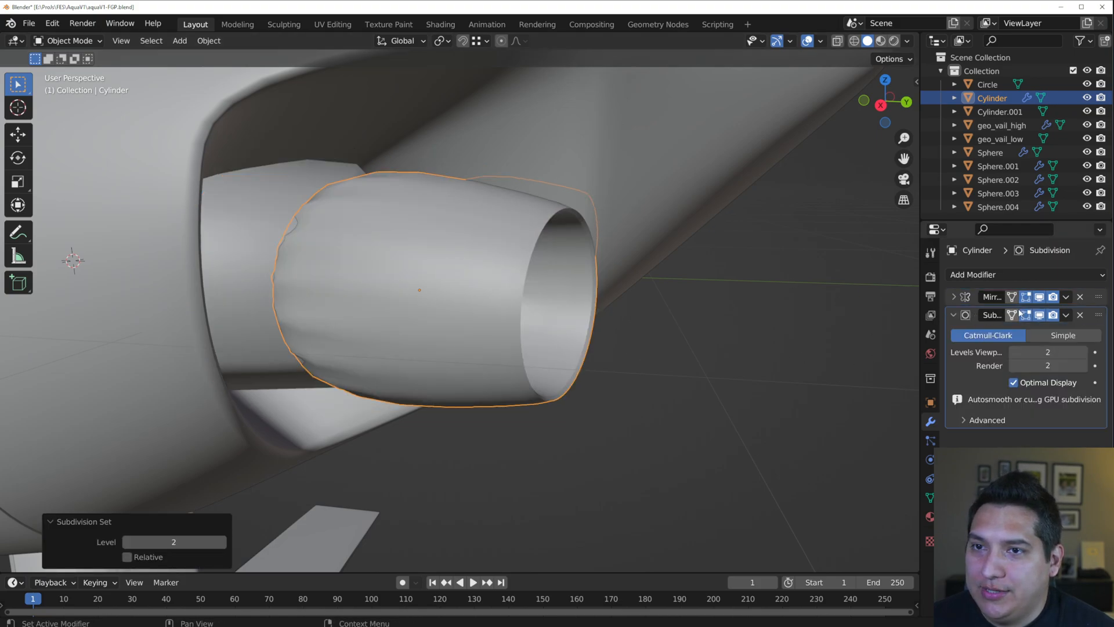
pyautogui.moveTo(290, 314); pyautogui.dragTo(325, 336, button='middle')
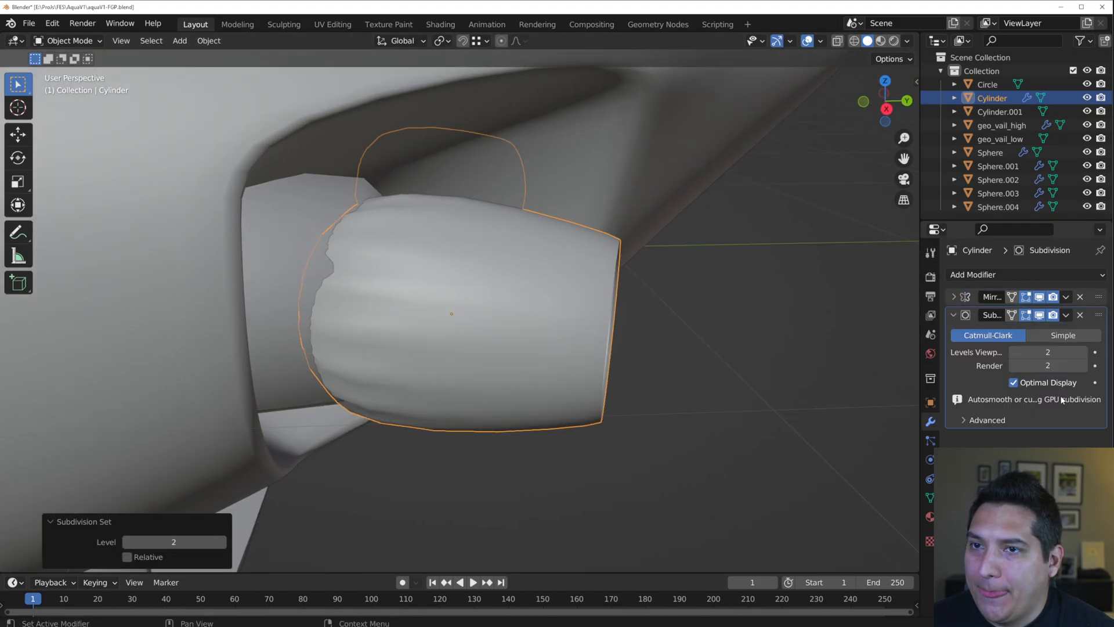
# - Add a Bevel modifier to the nozzle and place it above the Subdivision modifier in the stack
pyautogui.click(954, 315)
pyautogui.click(987, 273)
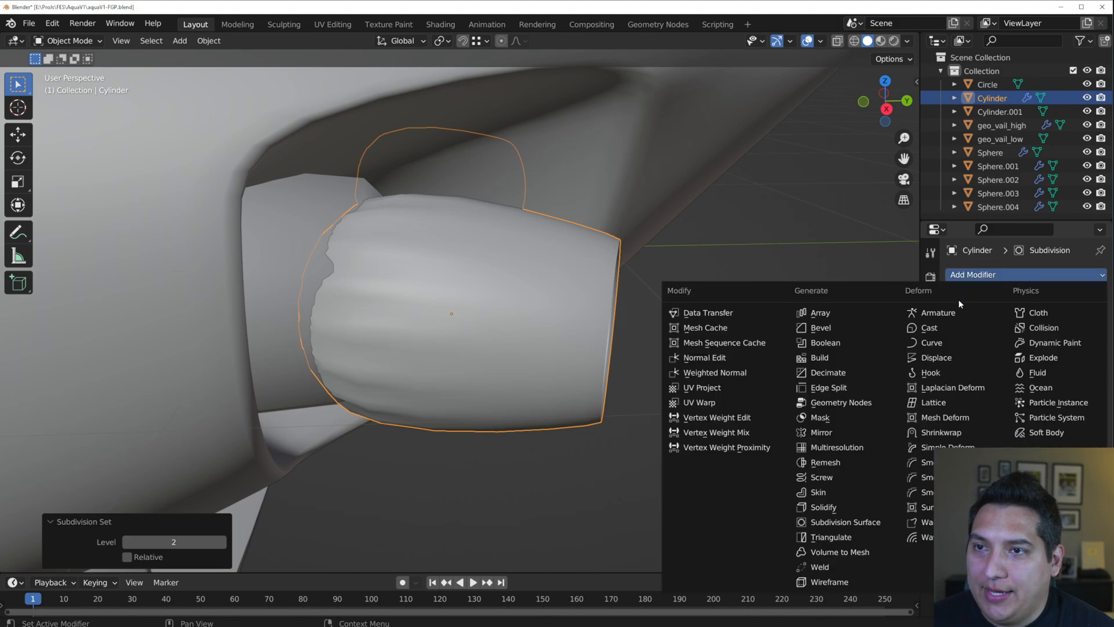
pyautogui.click(849, 328)
pyautogui.moveTo(848, 325); pyautogui.dragTo(898, 409, button='middle')
pyautogui.moveTo(1090, 338); pyautogui.dragTo(1090, 317)
pyautogui.moveTo(722, 364); pyautogui.dragTo(935, 357, button='middle')
# - Apply the nozzle's rotation and scale, and set its bevel to 0.002 m, 2 segments and a 43° angle limit
pyautogui.hotkey('ctrl', 'a')
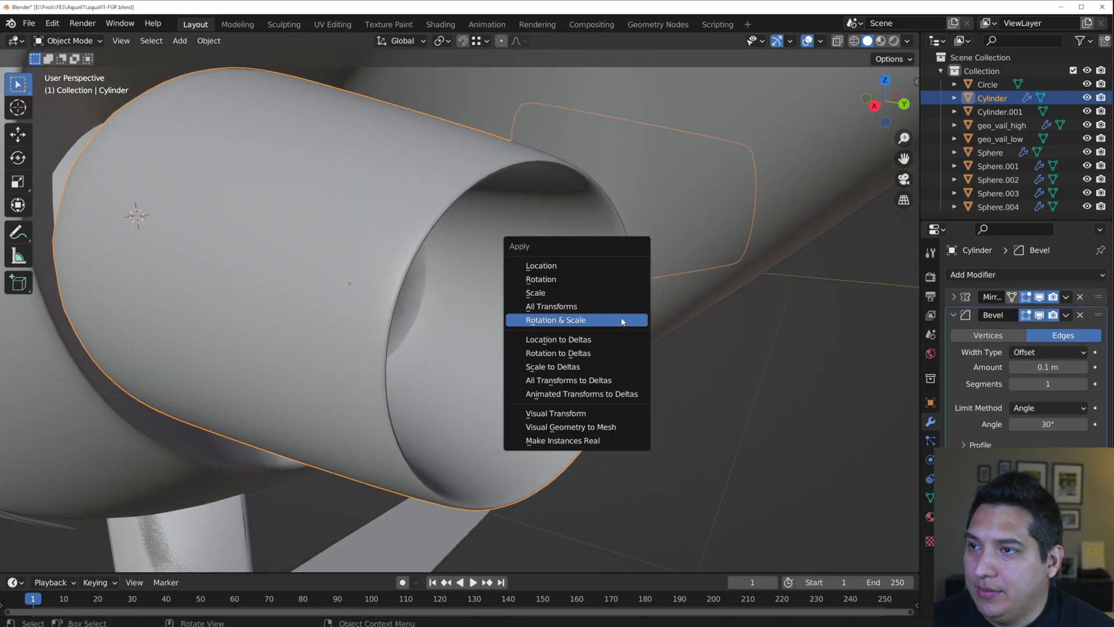
pyautogui.click(621, 320)
pyautogui.moveTo(1048, 367); pyautogui.dragTo(991, 366)
pyautogui.moveTo(1060, 424); pyautogui.dragTo(1068, 425)
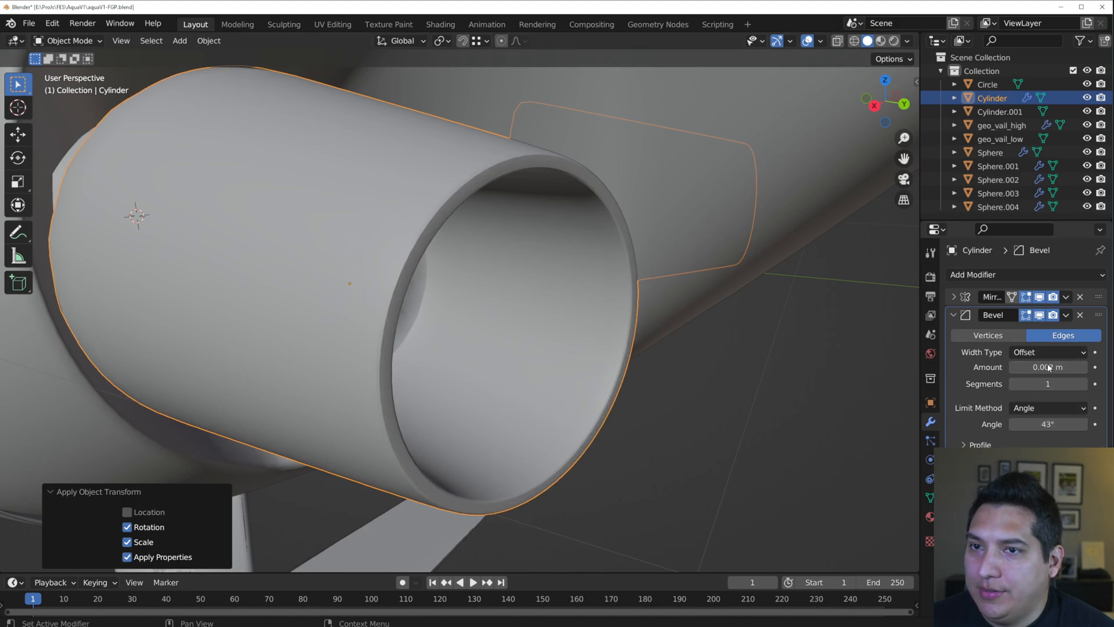
pyautogui.click(1084, 383)
pyautogui.moveTo(829, 375); pyautogui.dragTo(698, 449, button='middle')
pyautogui.click(699, 446)
pyautogui.scroll(-4, 650, 406)
pyautogui.moveTo(595, 365); pyautogui.dragTo(452, 291, button='middle')
pyautogui.scroll(5, 624, 348)
pyautogui.scroll(4, 521, 302)
pyautogui.scroll(-4, 493, 296)
pyautogui.click(457, 288)
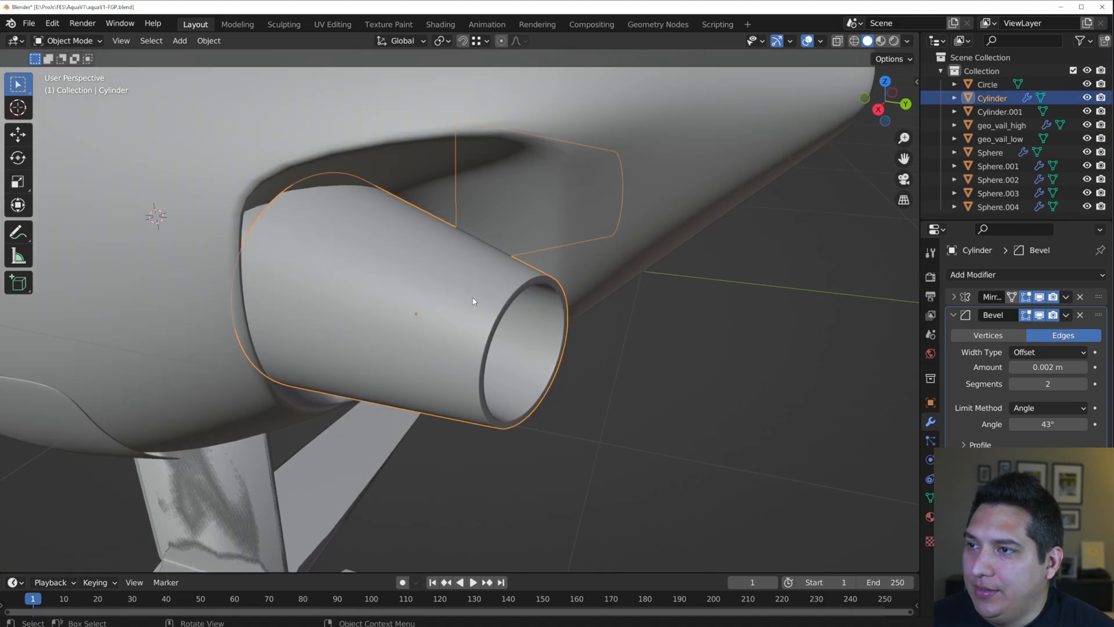
pyautogui.scroll(1, 517, 322)
pyautogui.hotkey('shift', 'd')
pyautogui.rightClick(625, 402)
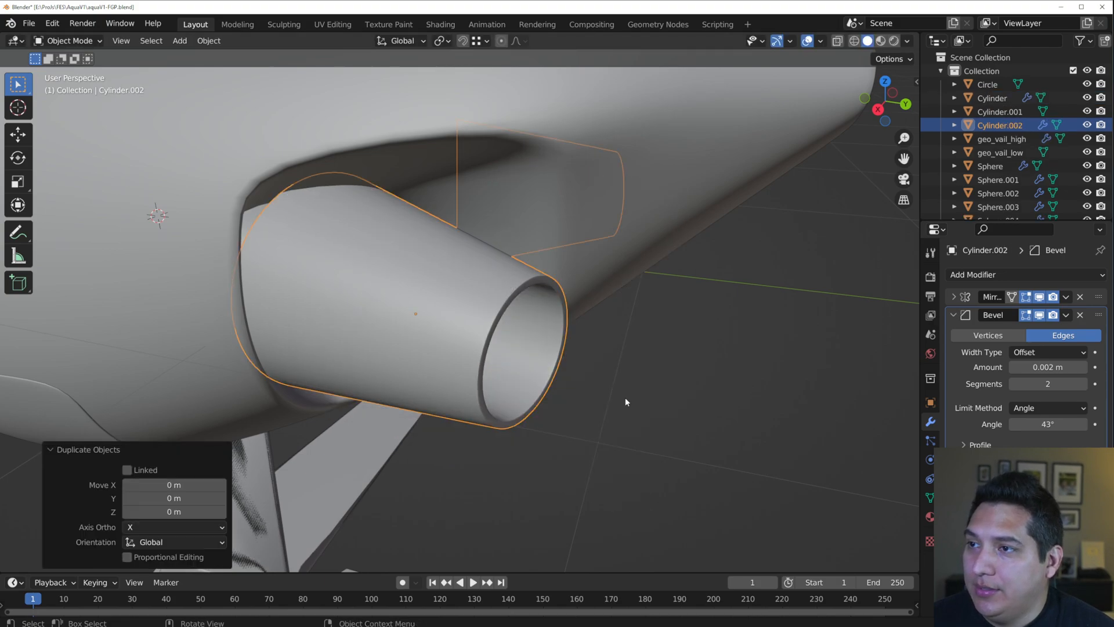
pyautogui.press('Delete')
# - Rename the nozzle's Cylinder object as geo_directionTurbines_high
pyautogui.click(497, 325)
pyautogui.doubleClick(979, 97)
pyautogui.write('g')
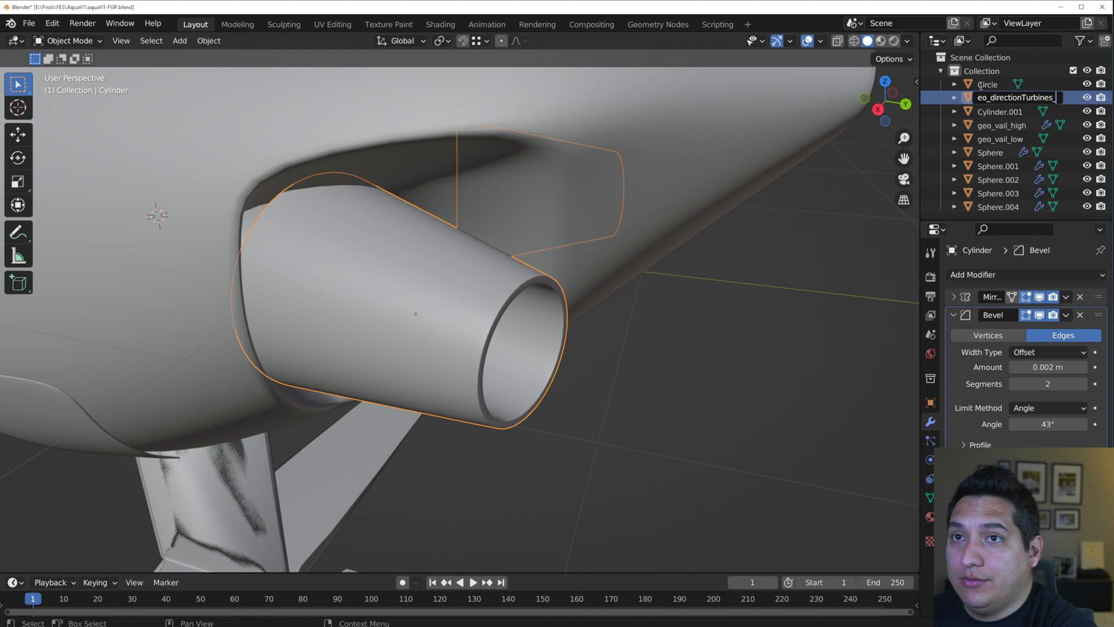
pyautogui.write('igh')
pyautogui.press('Return')
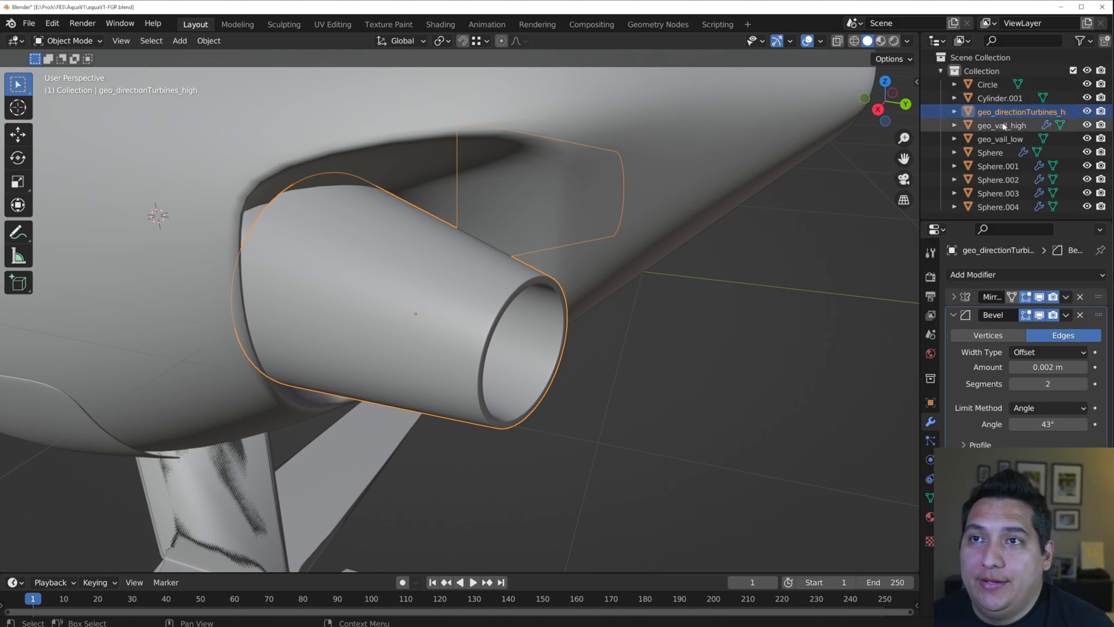
pyautogui.hotkey('ctrl', 'space')
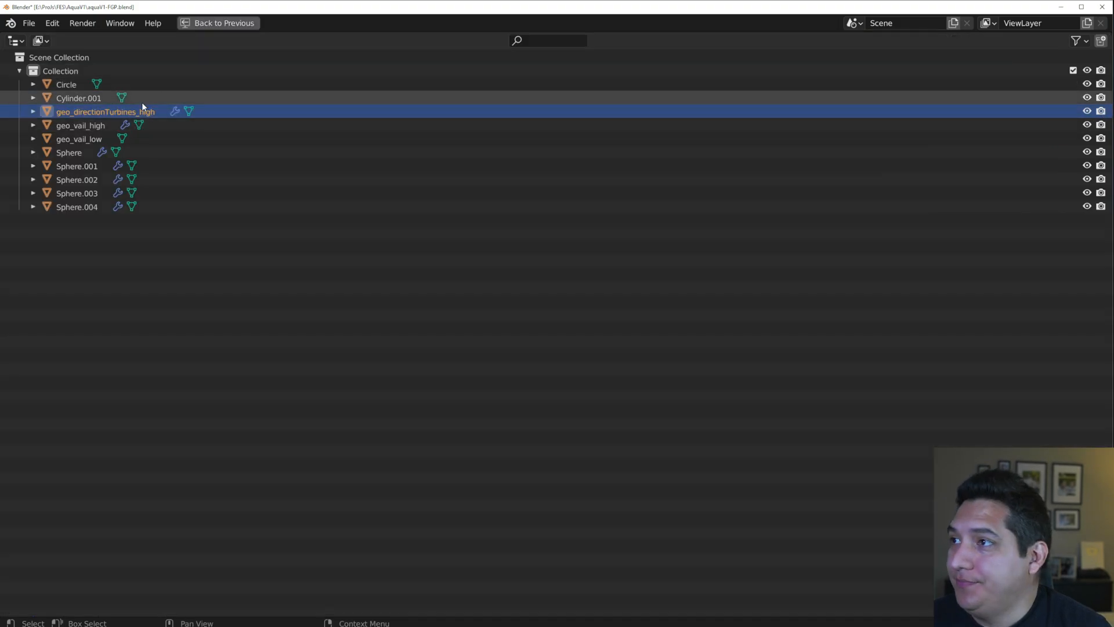
pyautogui.hotkey('ctrl', 'space')
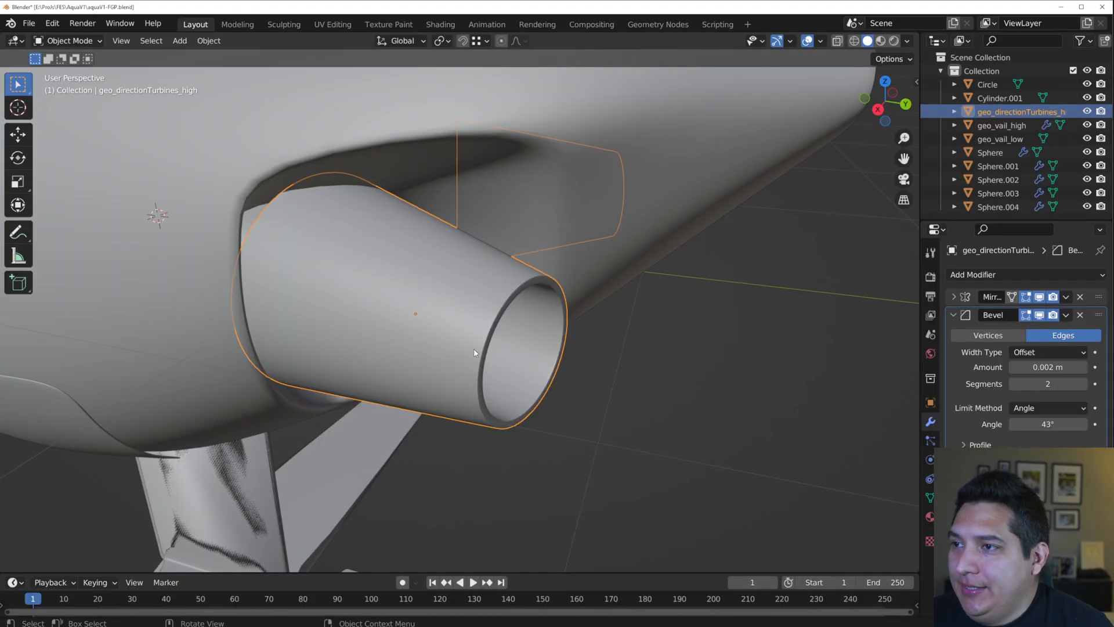
pyautogui.hotkey('shift', '`')
pyautogui.press('Escape')
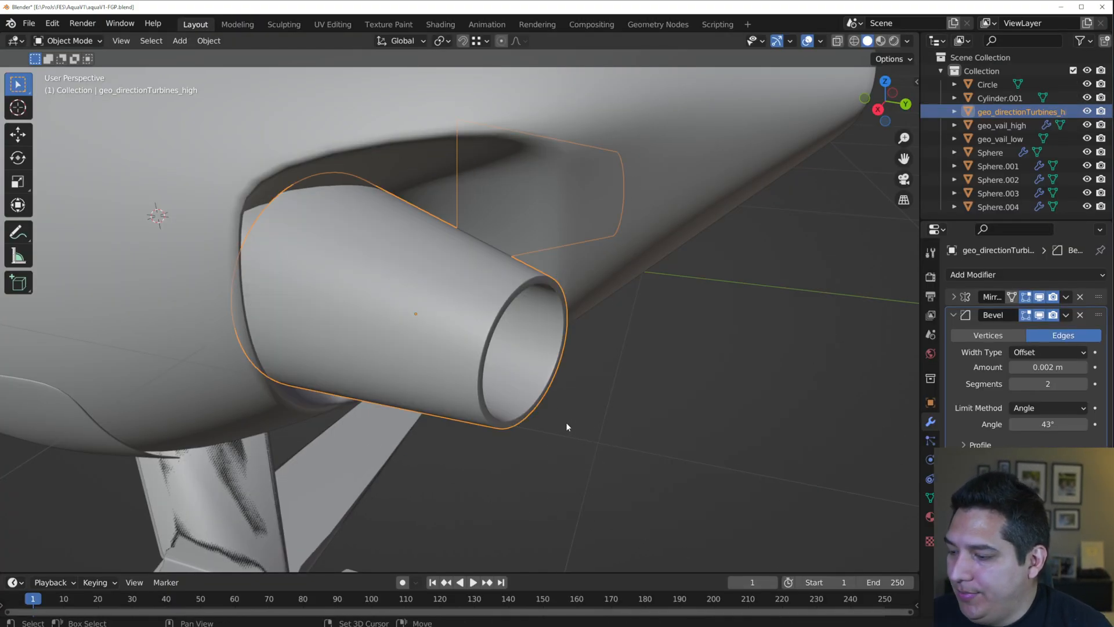
# - Duplicate the high-poly nozzle in place and rename the copy geo_directionTurbines_low
pyautogui.hotkey('shift', 'd')
pyautogui.press('Escape')
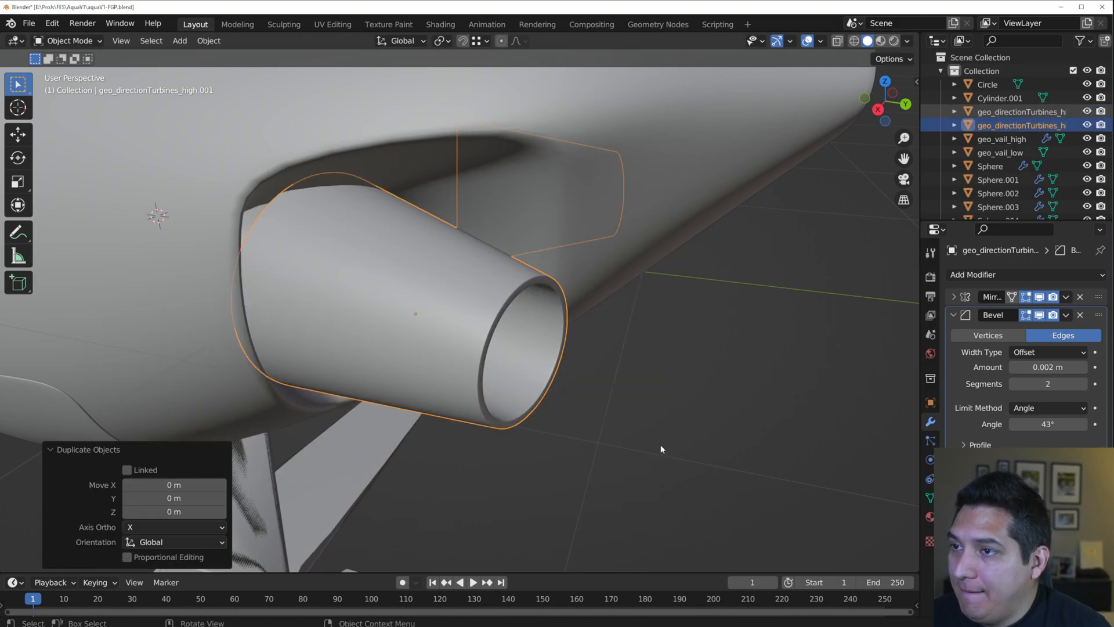
pyautogui.doubleClick(1061, 126)
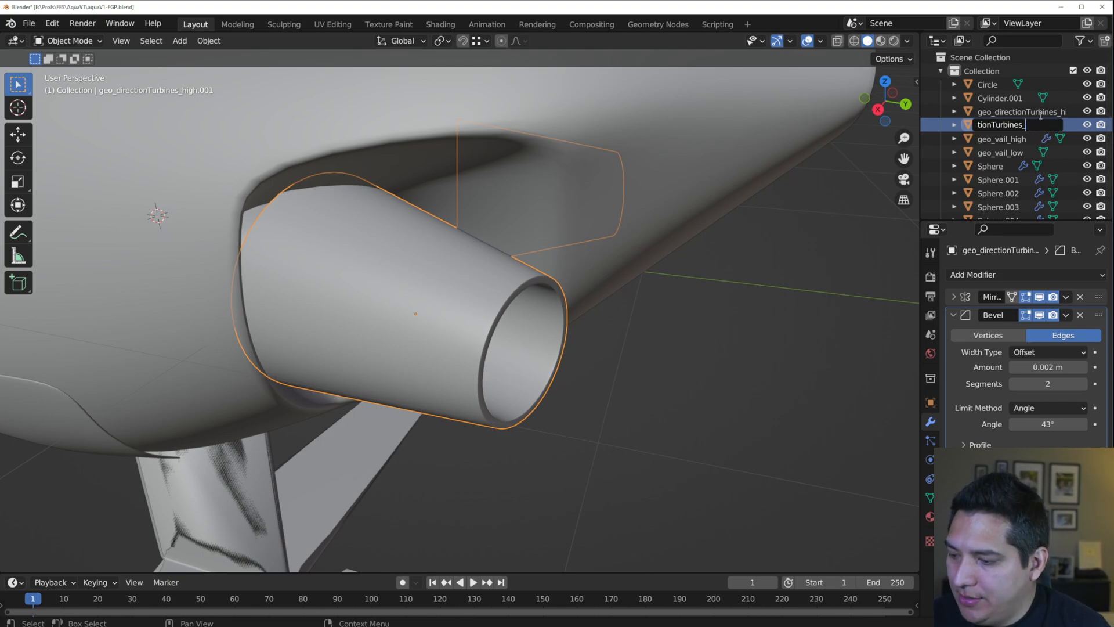
pyautogui.press('Return')
pyautogui.moveTo(619, 361); pyautogui.dragTo(570, 291, button='middle')
pyautogui.scroll(1, 571, 292)
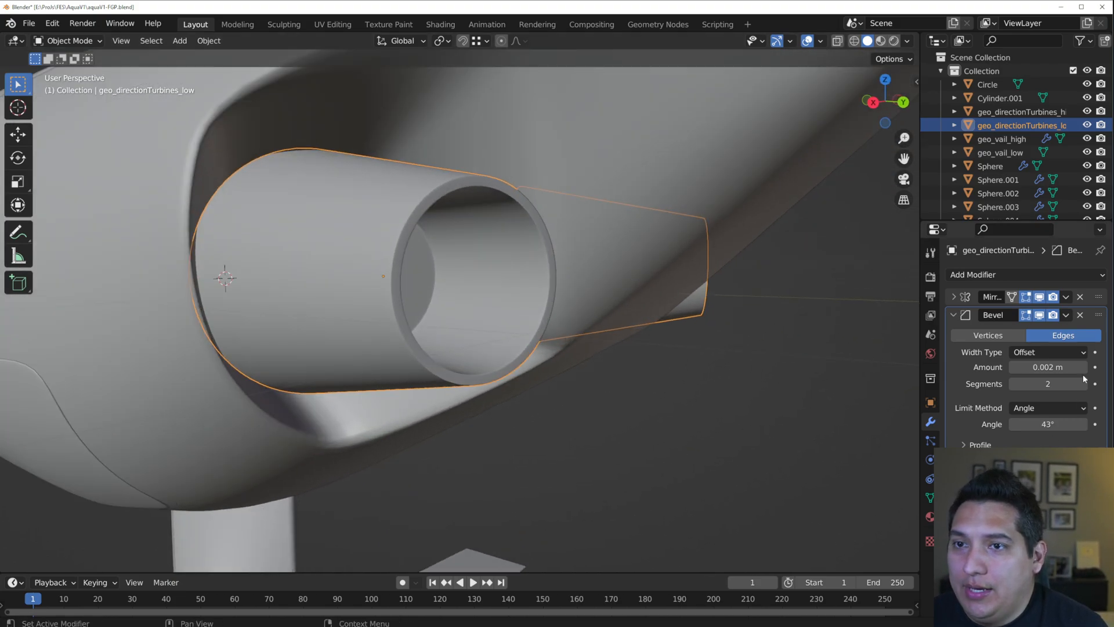
# - Remove the Bevel and Subdivision modifiers from geo_directionTurbines_low
pyautogui.click(1081, 316)
pyautogui.click(1081, 315)
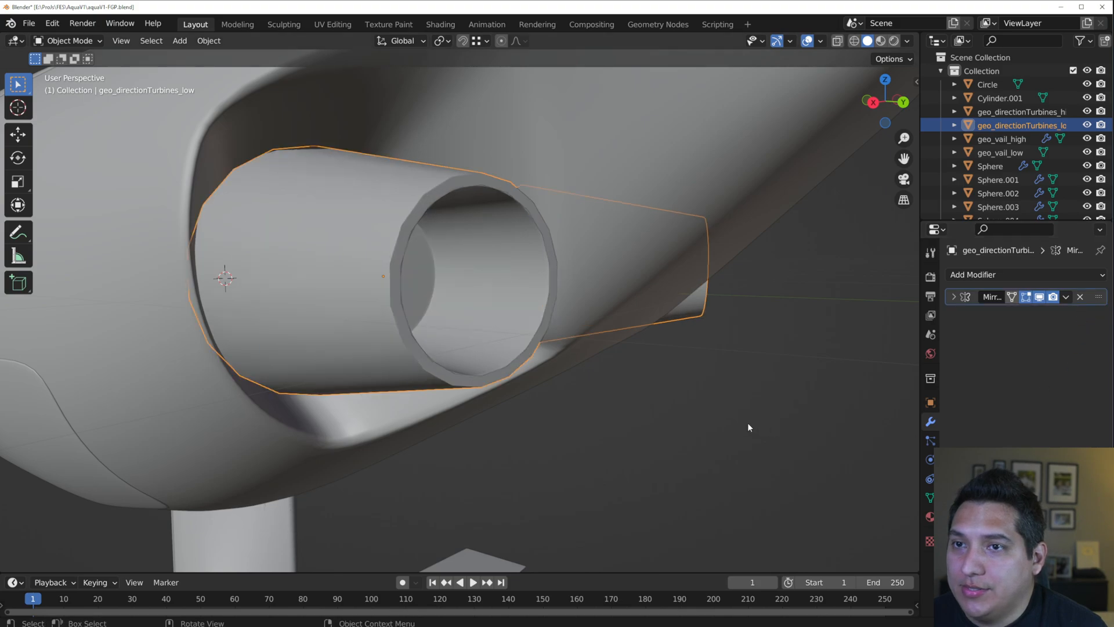
pyautogui.scroll(5, 530, 367)
pyautogui.scroll(3, 534, 343)
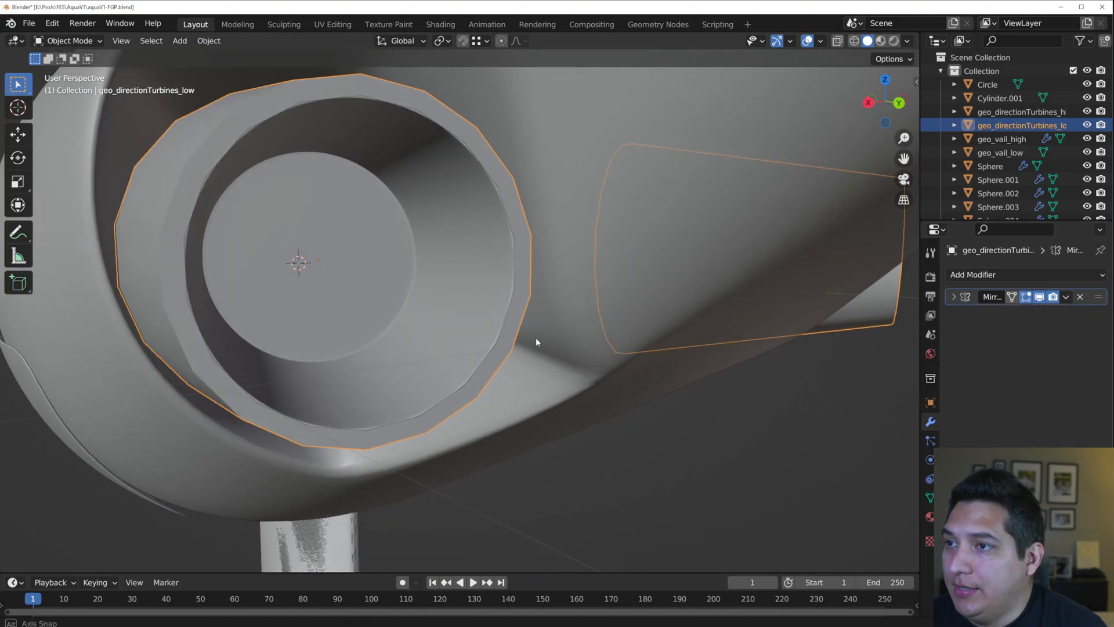
# - Select the edge loops of the low-poly nozzle's open rim and snap the 3D cursor to their centre
pyautogui.press('Tab')
pyautogui.scroll(2, 554, 351)
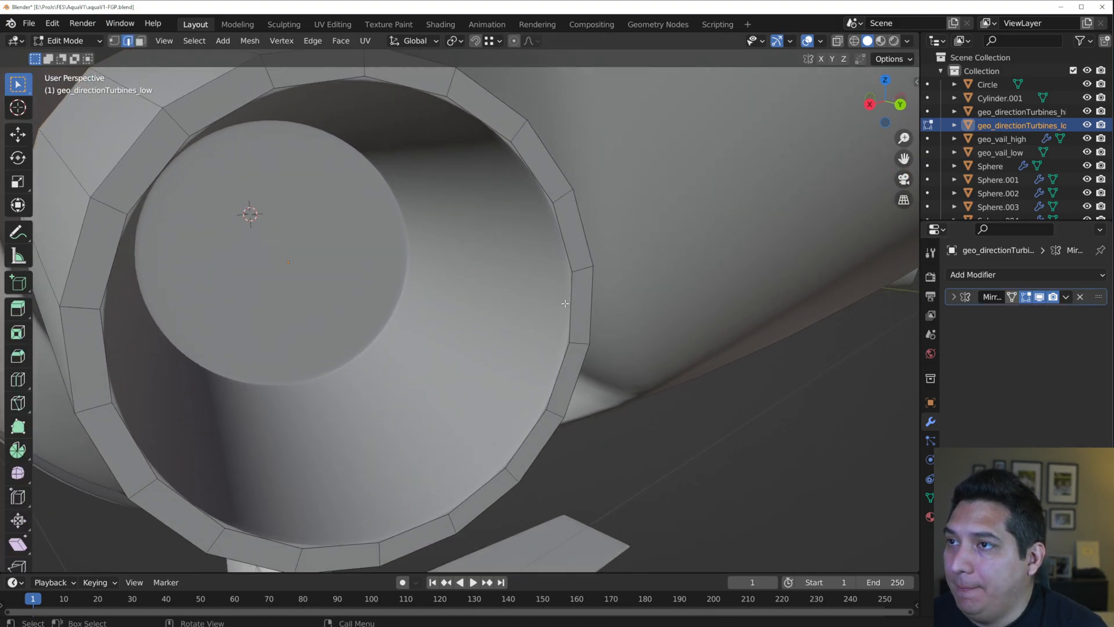
pyautogui.keyDown('alt'); pyautogui.click(525, 159); pyautogui.keyUp('alt')
pyautogui.keyDown('alt'); pyautogui.keyDown('shift'); pyautogui.click(543, 158); pyautogui.keyUp('shift'); pyautogui.keyUp('alt')
pyautogui.hotkey('shift', 's')
pyautogui.click(556, 386)
pyautogui.press('Tab')
pyautogui.scroll(-4, 526, 295)
pyautogui.moveTo(529, 289); pyautogui.dragTo(409, 321, button='middle')
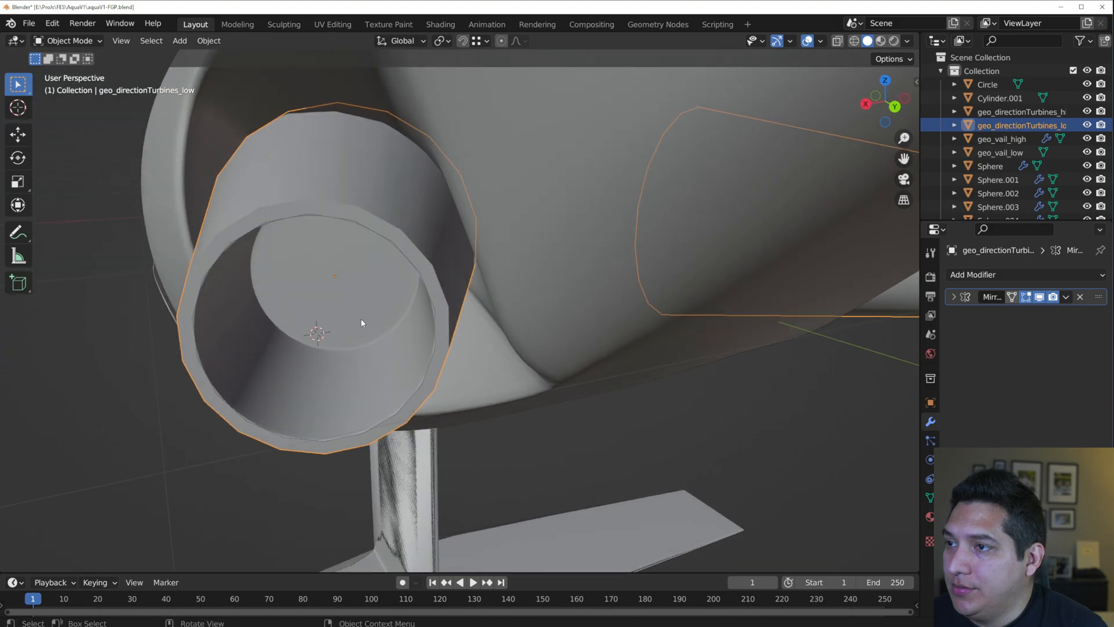
pyautogui.moveTo(352, 364); pyautogui.dragTo(547, 332, button='middle')
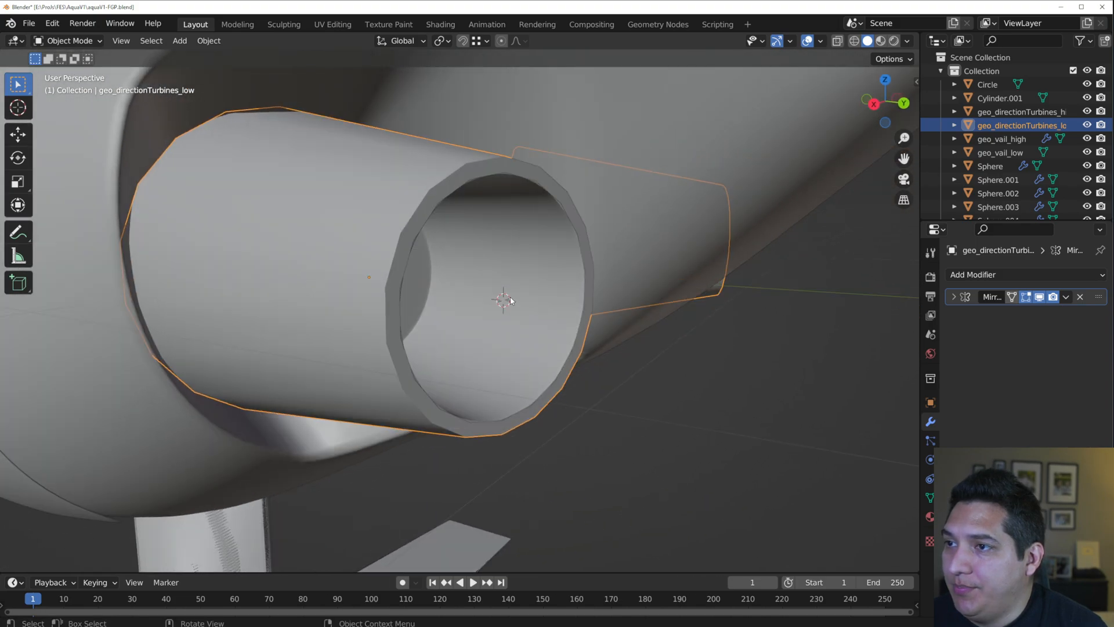
# - Check the transform pivot point options available for scaling the low-poly nozzle's rim
pyautogui.click(443, 41)
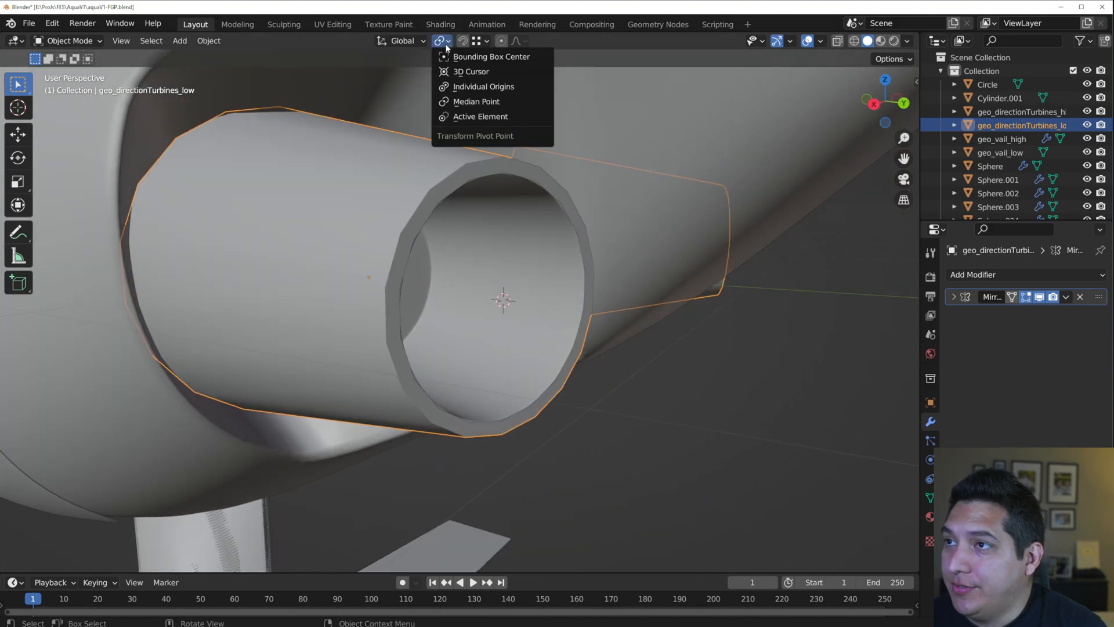
pyautogui.click(458, 71)
pyautogui.moveTo(599, 364); pyautogui.dragTo(485, 319, button='middle')
pyautogui.press('Tab')
pyautogui.moveTo(564, 300); pyautogui.dragTo(606, 290, button='middle')
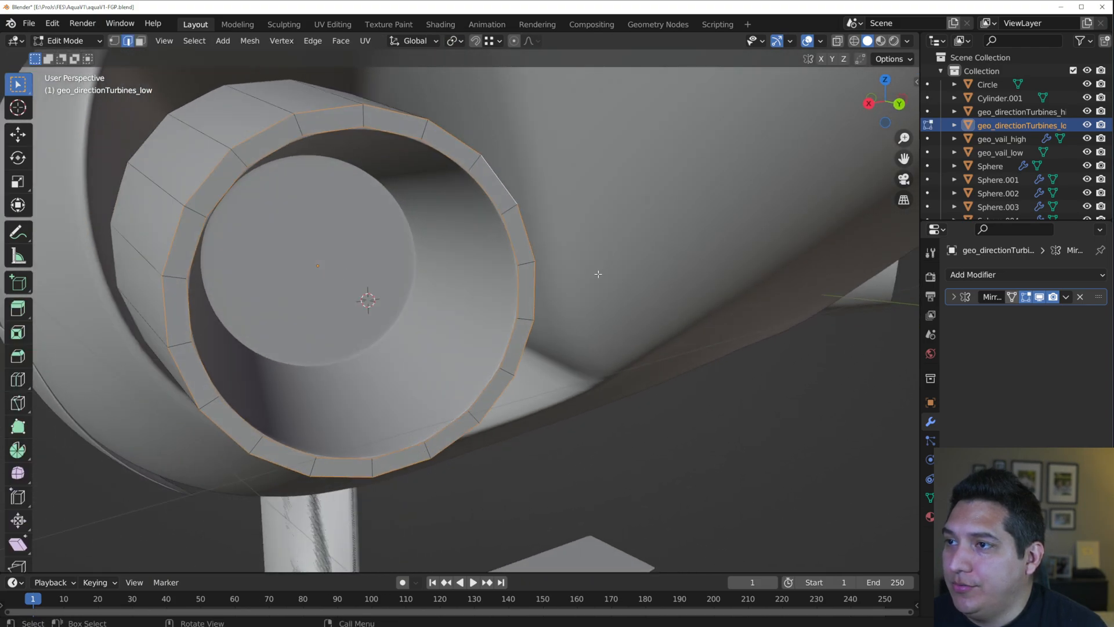
pyautogui.click(454, 41)
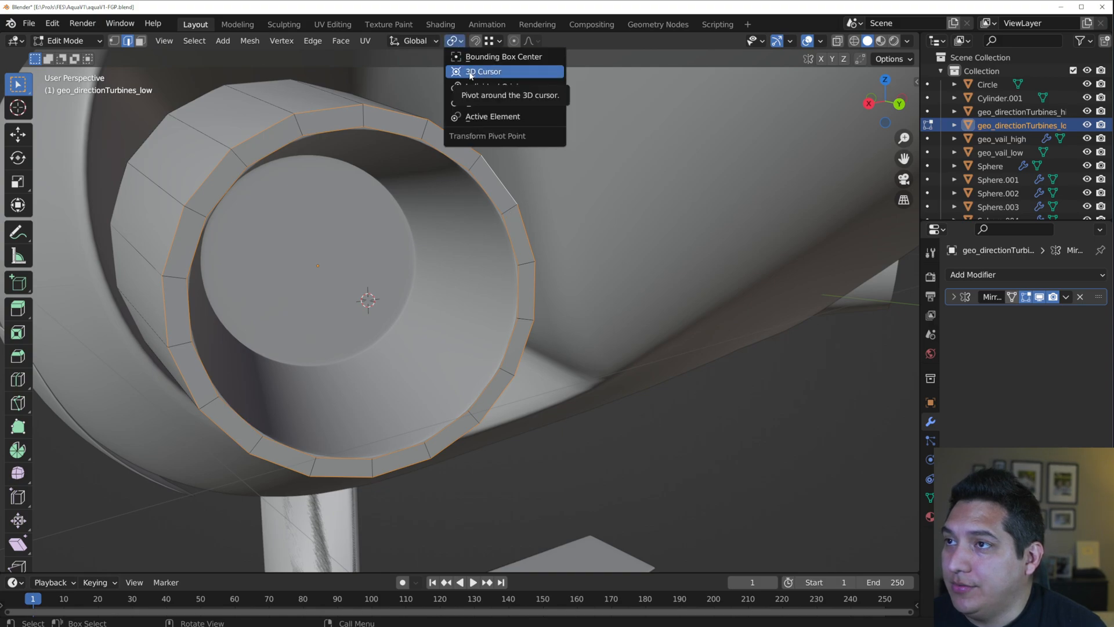
# - Scale the inner and outer edge loops of the low-poly nozzle's open rim to about 0.983 and nudge them slightly along global Y
pyautogui.keyDown('alt'); pyautogui.click(485, 199); pyautogui.keyUp('alt')
pyautogui.click(456, 40)
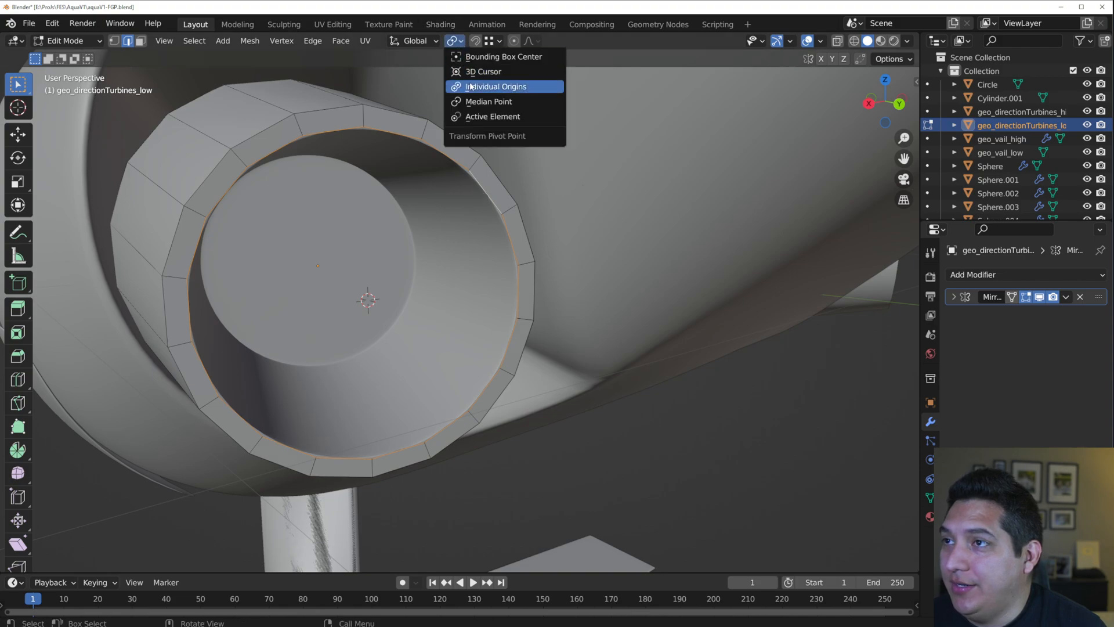
pyautogui.keyDown('alt'); pyautogui.keyDown('shift'); pyautogui.click(526, 242); pyautogui.keyUp('shift'); pyautogui.keyUp('alt')
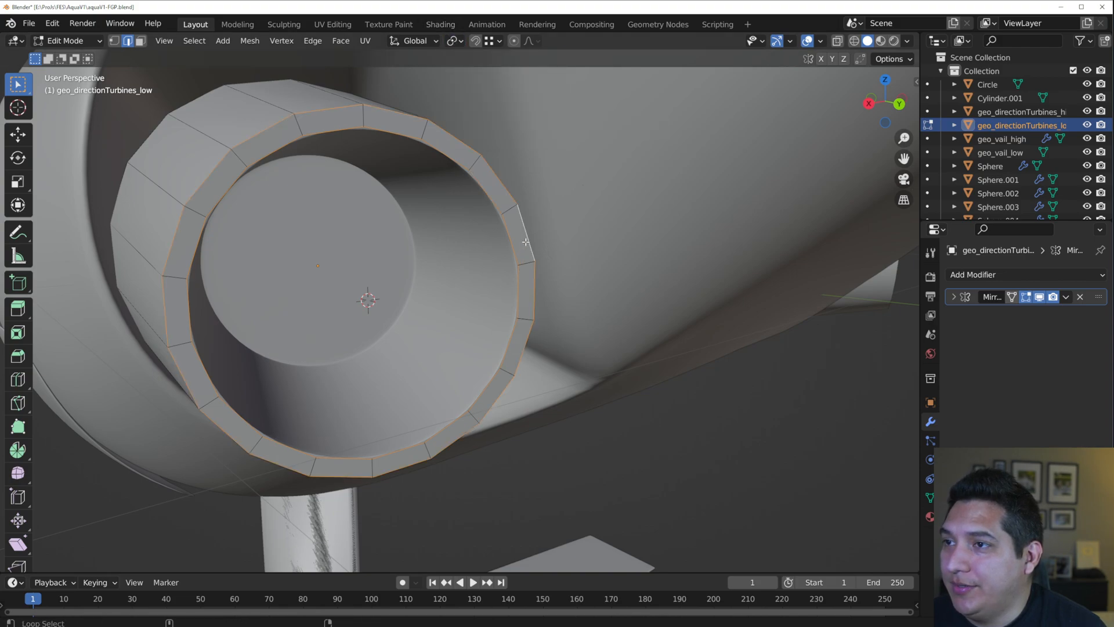
pyautogui.press('s')
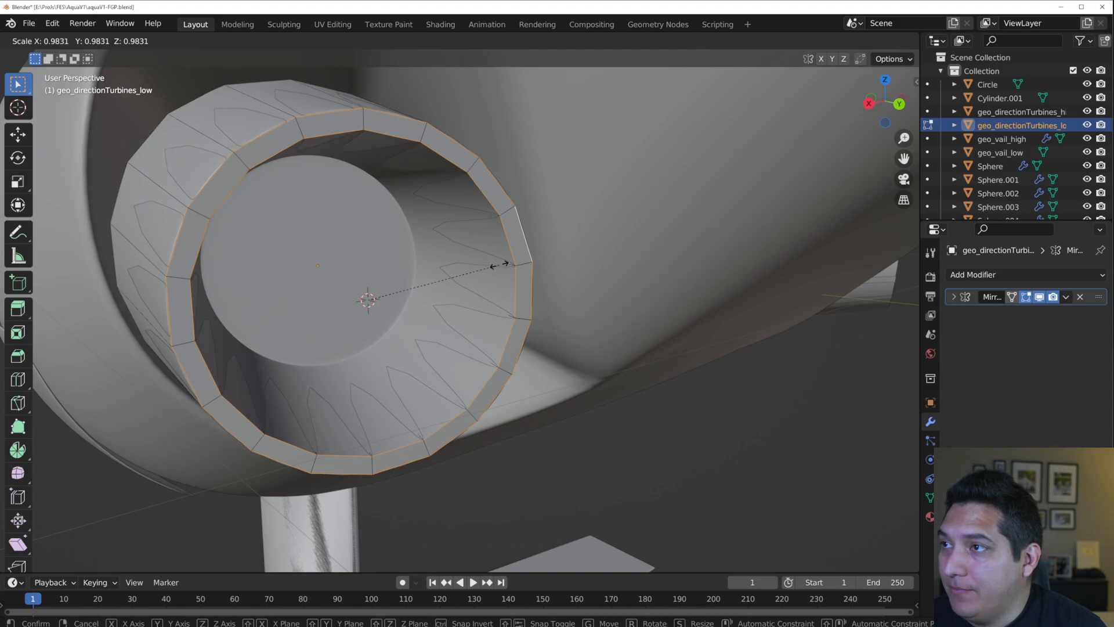
pyautogui.click(499, 264)
pyautogui.moveTo(499, 264); pyautogui.dragTo(589, 286, button='middle')
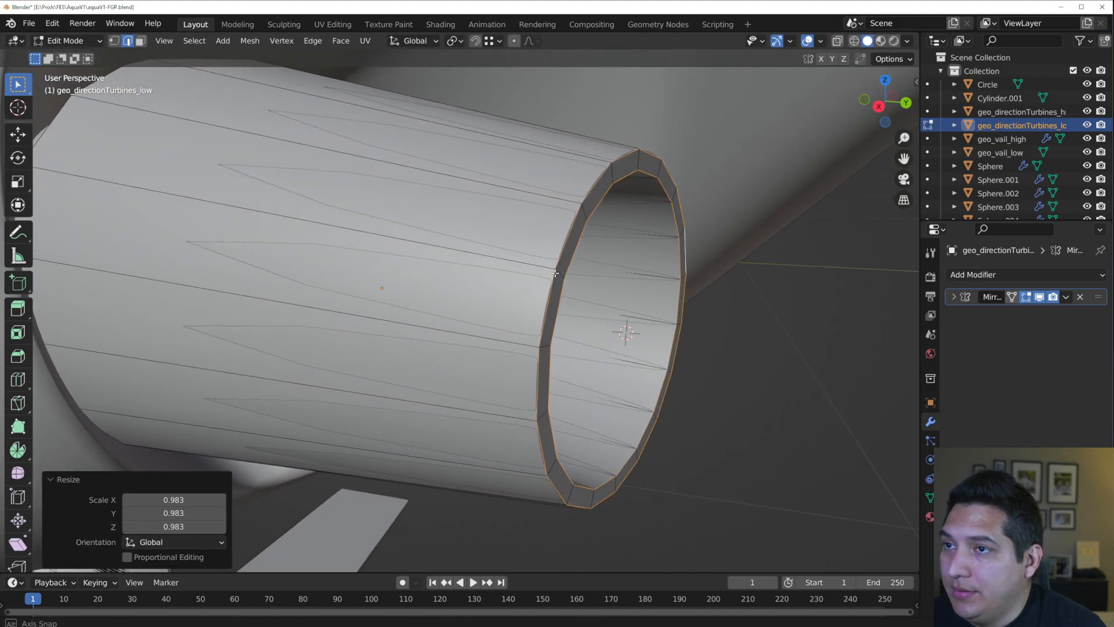
pyautogui.press('g')
pyautogui.press('y')
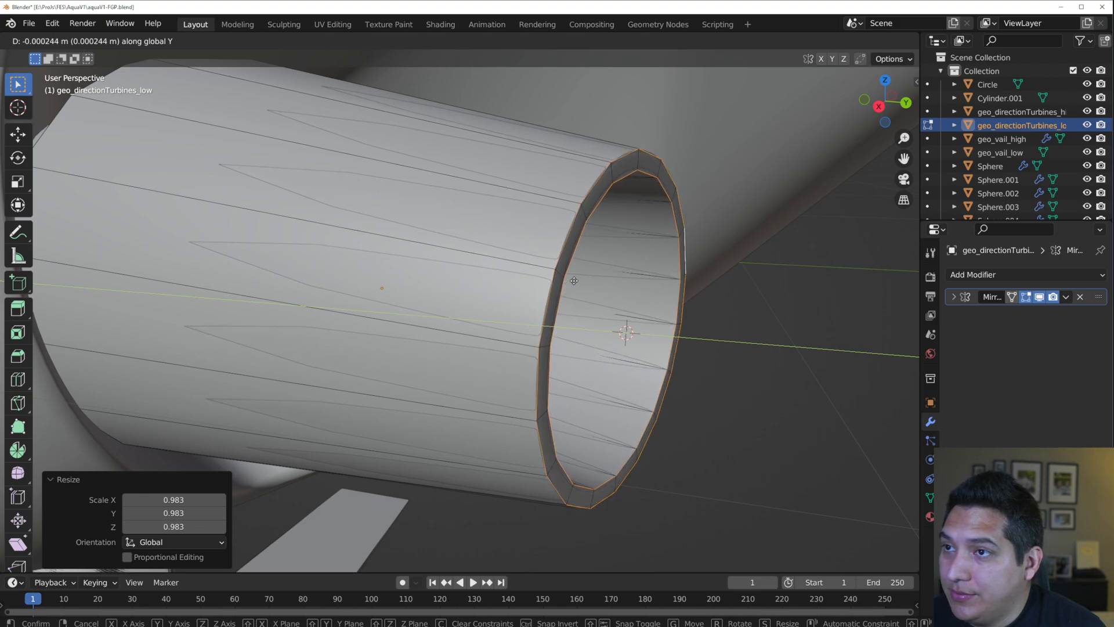
pyautogui.click(574, 281)
pyautogui.moveTo(574, 281); pyautogui.dragTo(540, 283, button='middle')
# - Select the inner edge loop of the low-poly nozzle's rim and scale it slightly outward
pyautogui.keyDown('alt'); pyautogui.click(470, 253); pyautogui.keyUp('alt')
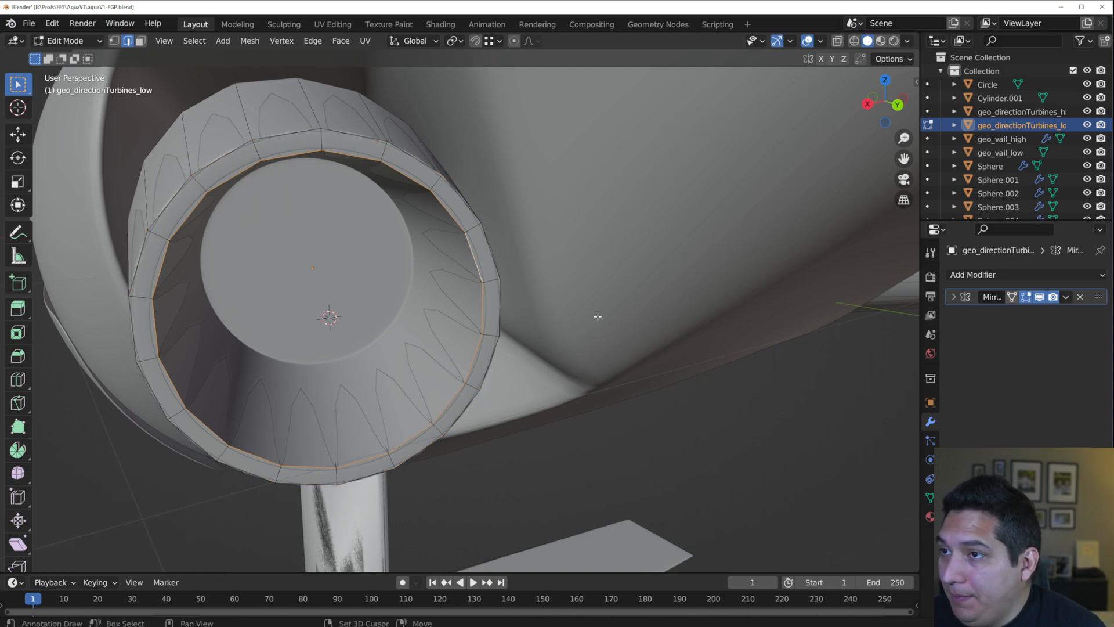
pyautogui.press('s')
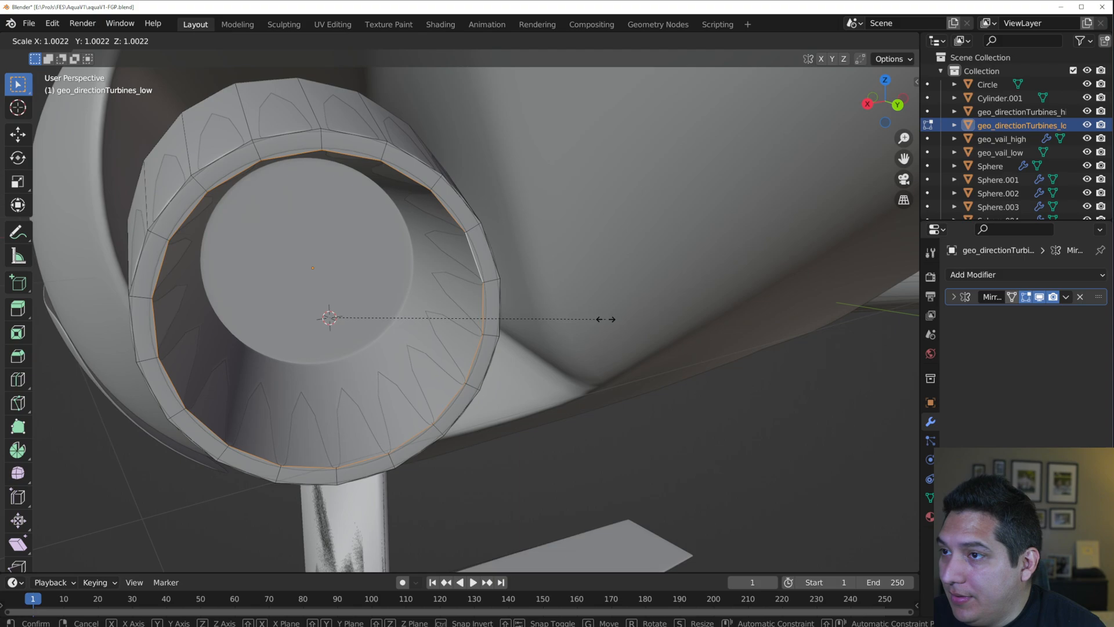
pyautogui.click(641, 316)
pyautogui.press('Tab')
pyautogui.moveTo(604, 304); pyautogui.dragTo(586, 319, button='middle')
# - Select the edge loop at the low-poly nozzle's wide hull end and scale it to about 0.978
pyautogui.press('Tab')
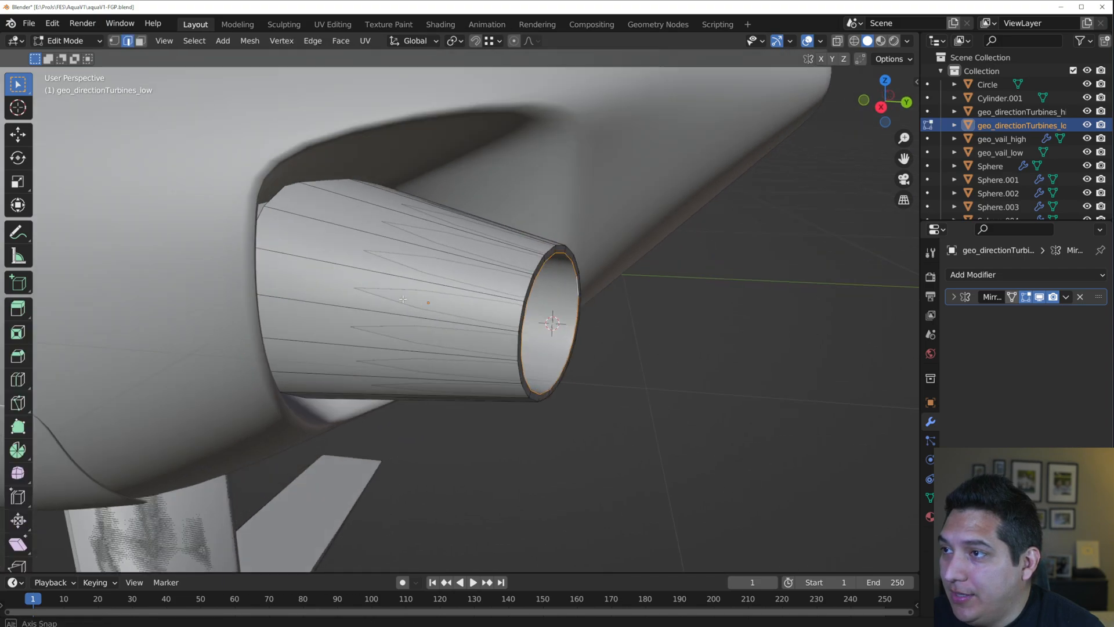
pyautogui.scroll(3, 271, 265)
pyautogui.keyDown('alt'); pyautogui.click(137, 161); pyautogui.keyUp('alt')
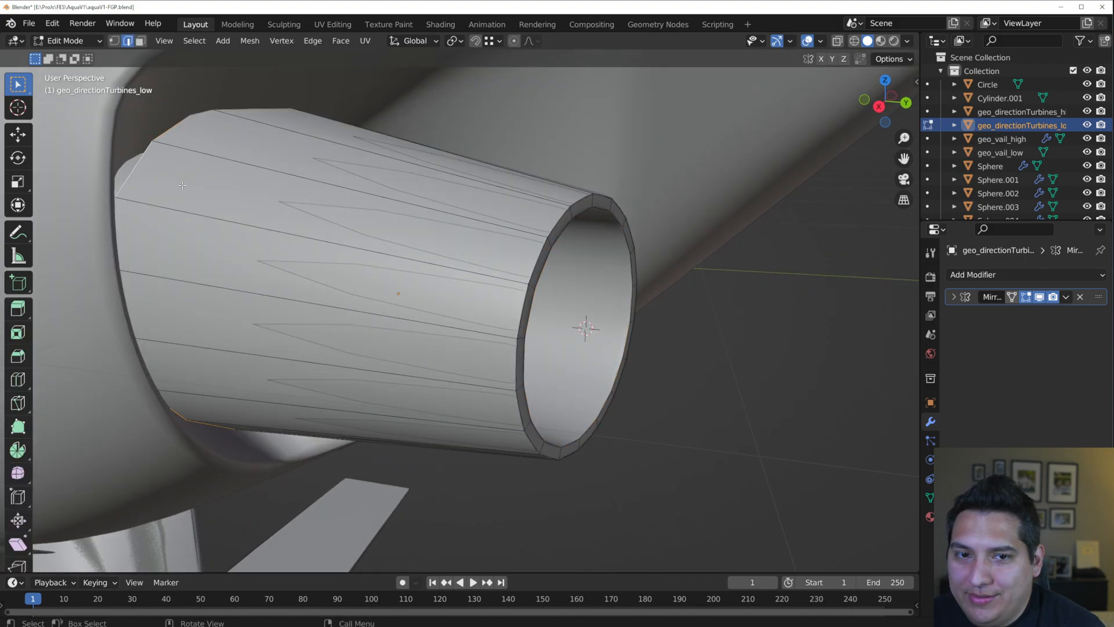
pyautogui.moveTo(325, 244); pyautogui.dragTo(473, 261, button='middle')
pyautogui.press('s')
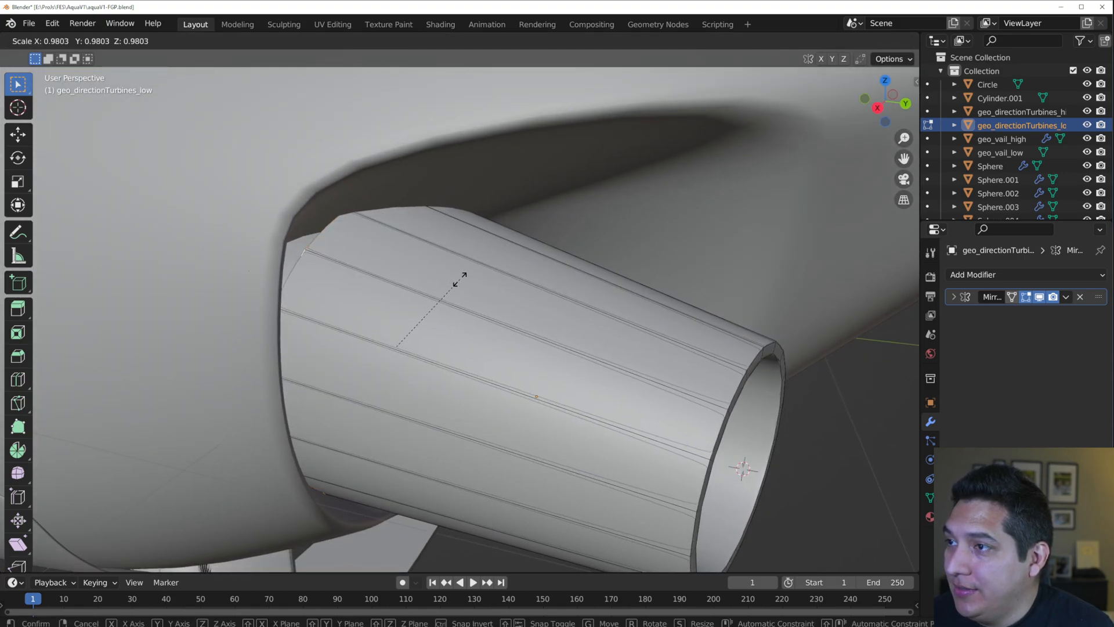
pyautogui.click(463, 285)
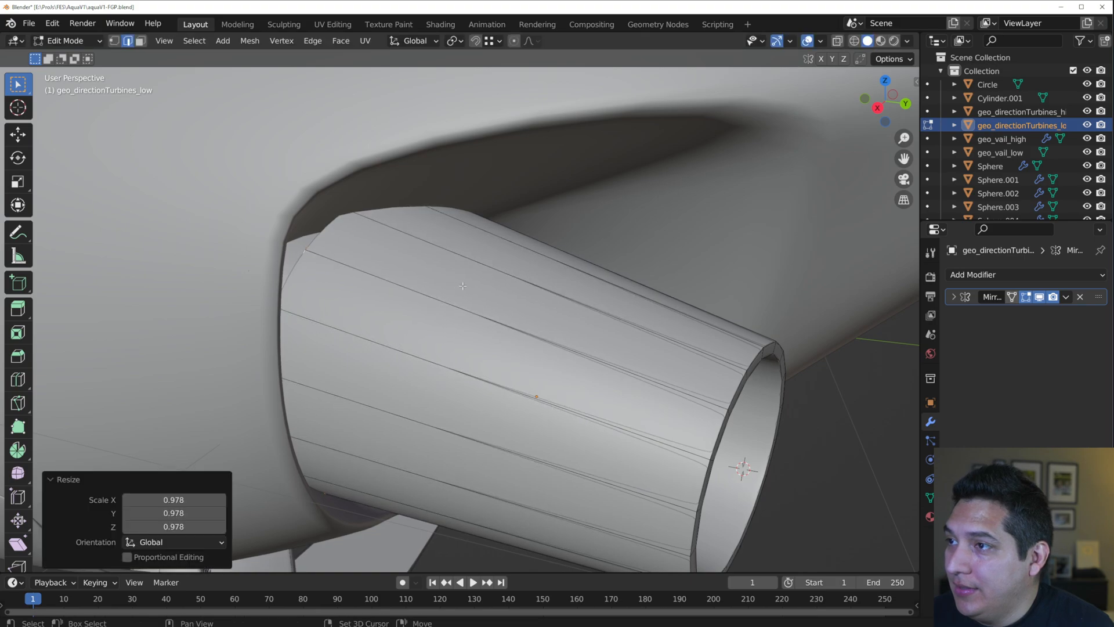
# - Isolate the high-poly and low-poly nozzles by hiding all other objects
pyautogui.press('Tab')
pyautogui.moveTo(485, 320); pyautogui.dragTo(777, 302, button='middle')
pyautogui.keyDown('shift'); pyautogui.click(588, 330); pyautogui.keyUp('shift')
pyautogui.hotkey('shift', 'h')
pyautogui.scroll(-3, 778, 302)
pyautogui.click(775, 302)
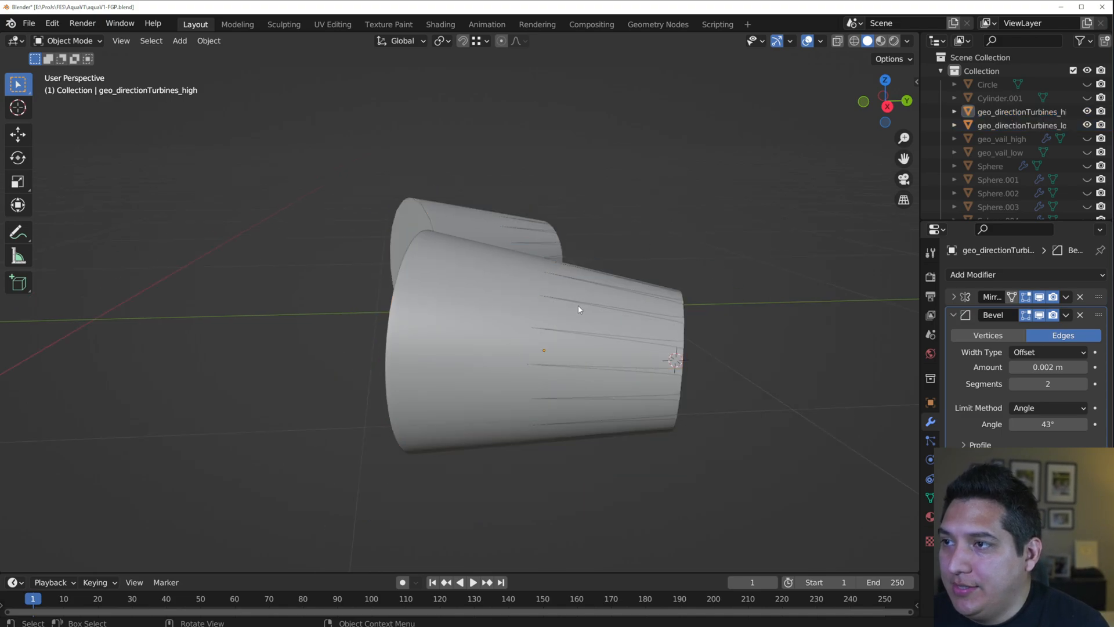
# - Delete the cap face at the wide end of geo_directionTurbines_high
pyautogui.moveTo(587, 306); pyautogui.dragTo(697, 308, button='middle')
pyautogui.click(585, 280)
pyautogui.scroll(3, 586, 281)
pyautogui.press('Tab')
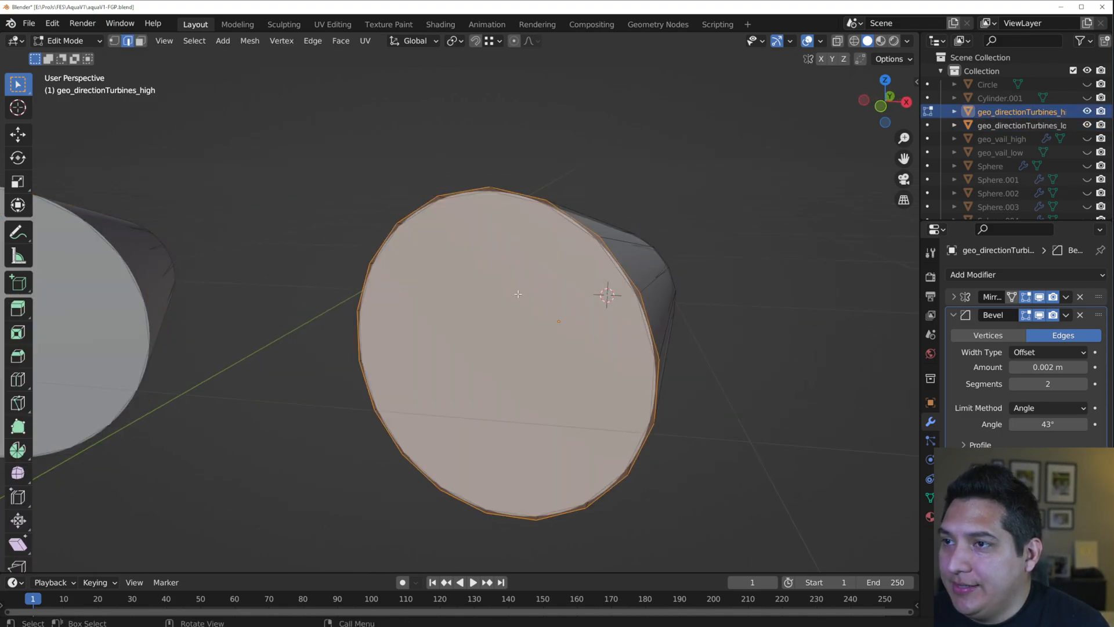
pyautogui.press('3')
pyautogui.click(529, 303)
pyautogui.moveTo(552, 340); pyautogui.dragTo(501, 334, button='middle')
pyautogui.press('x')
pyautogui.click(529, 373)
pyautogui.press('Tab')
# - Select the open edge loop at the high-poly nozzle's wide end and scale it to about 0.978
pyautogui.press('Tab')
pyautogui.keyDown('alt'); pyautogui.click(454, 250); pyautogui.keyUp('alt')
pyautogui.moveTo(454, 250); pyautogui.dragTo(769, 266, button='middle')
pyautogui.press('s')
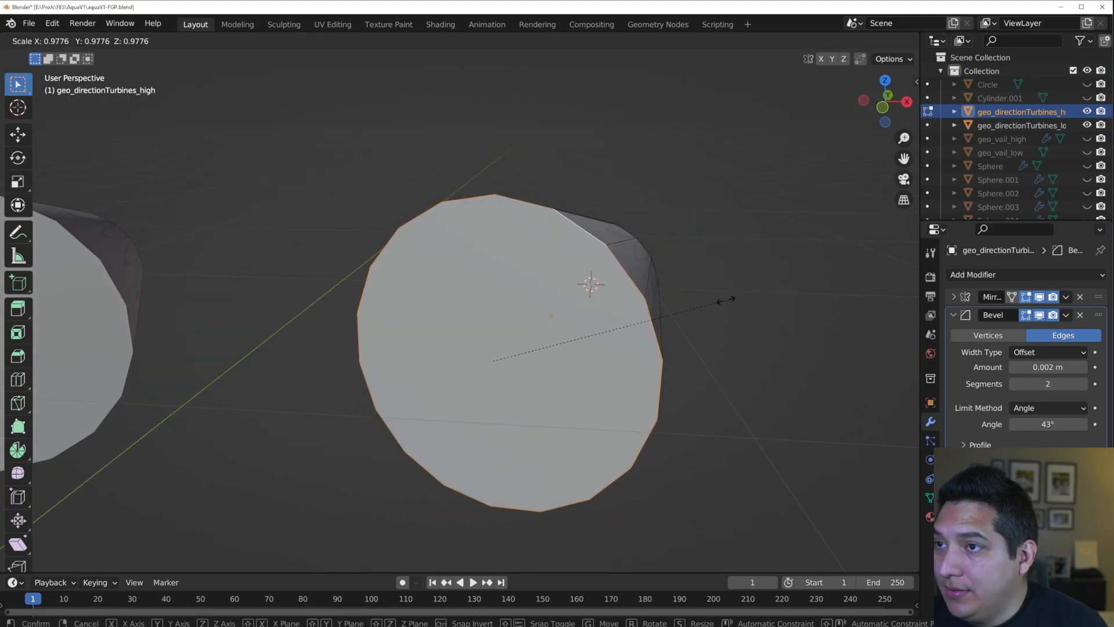
pyautogui.click(723, 299)
pyautogui.moveTo(723, 298); pyautogui.dragTo(545, 307, button='middle')
pyautogui.press('Tab')
pyautogui.press('g')
pyautogui.rightClick(379, 245)
pyautogui.moveTo(383, 260); pyautogui.dragTo(560, 295, button='middle')
pyautogui.press('Tab')
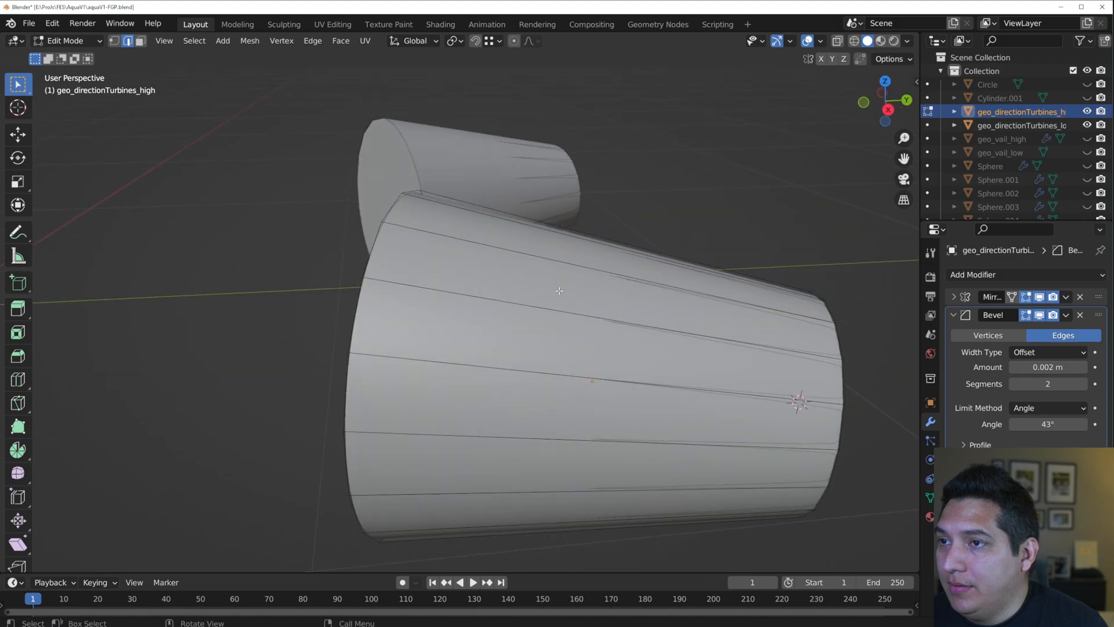
pyautogui.press('Tab')
pyautogui.press('Tab')
pyautogui.press('Tab')
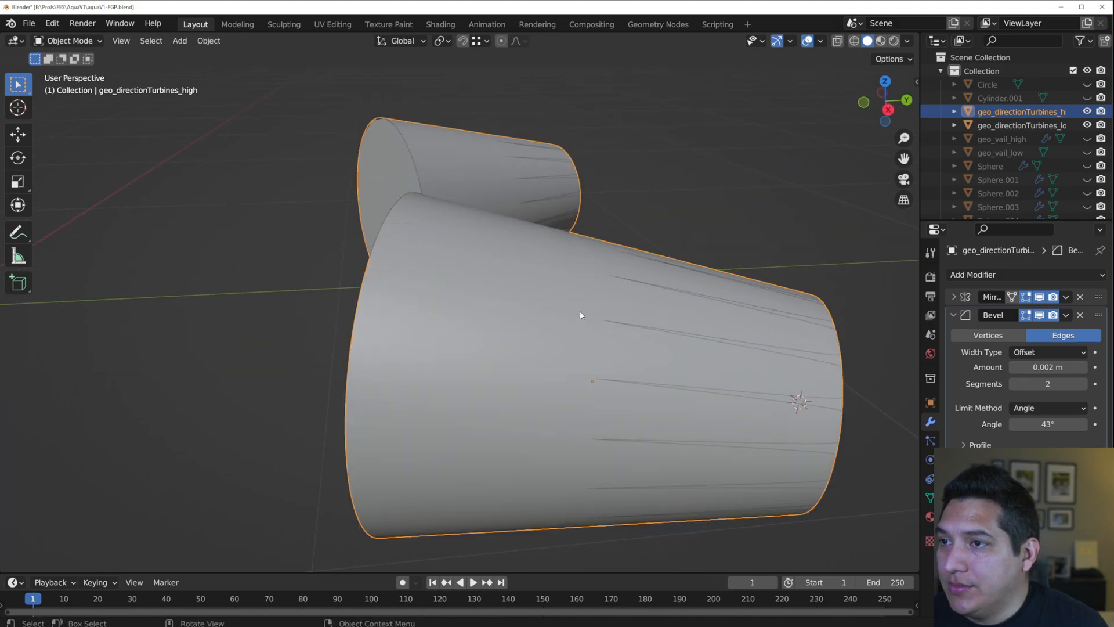
# - Delete the cap face at the wide end of geo_directionTurbines_low
pyautogui.click(578, 276)
pyautogui.moveTo(578, 277); pyautogui.dragTo(622, 291, button='middle')
pyautogui.press('Tab')
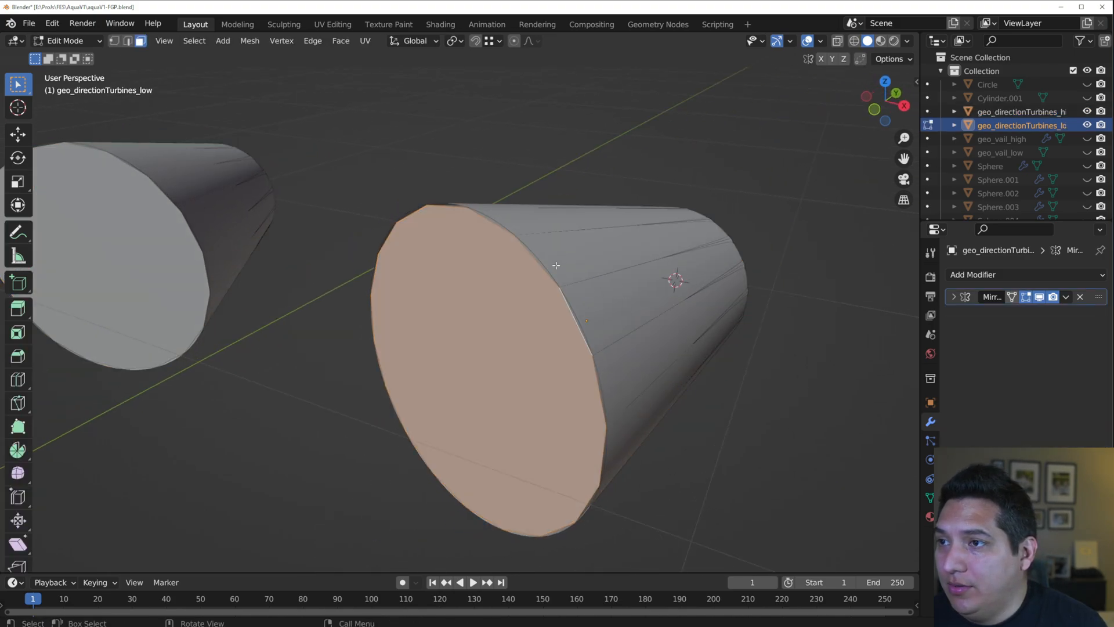
pyautogui.moveTo(547, 321); pyautogui.dragTo(574, 314, button='middle')
pyautogui.press('g')
pyautogui.rightClick(593, 430)
pyautogui.press('x')
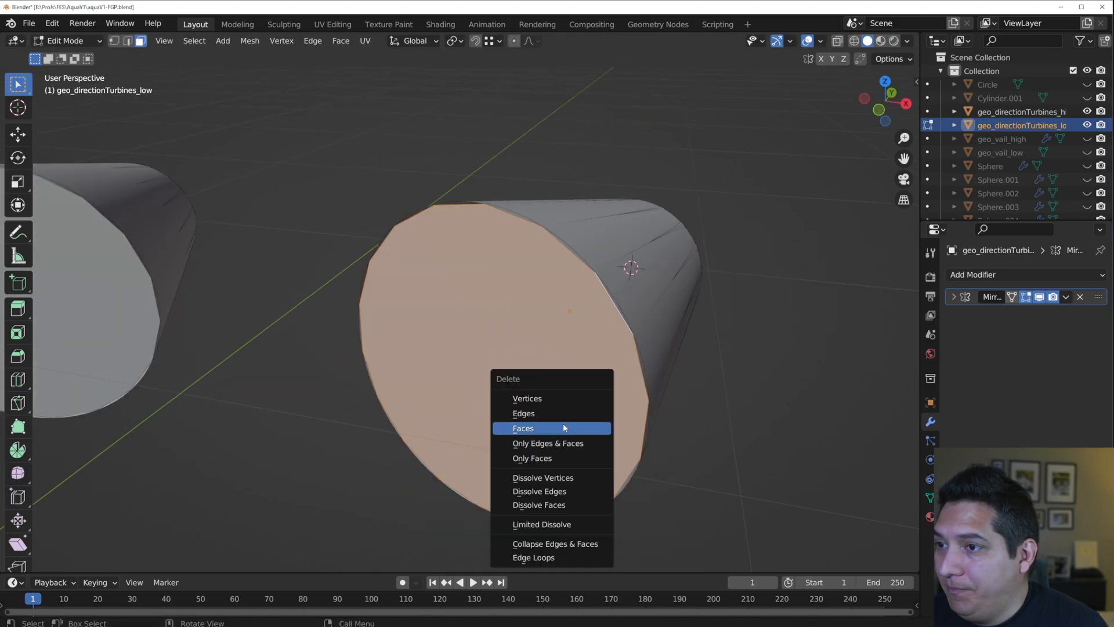
pyautogui.click(563, 424)
# - Select the open edge loop at the low-poly nozzle's wide end and scale it to about 1.004
pyautogui.moveTo(563, 424); pyautogui.dragTo(664, 307, button='middle')
pyautogui.press('2')
pyautogui.keyDown('alt'); pyautogui.click(570, 227); pyautogui.keyUp('alt')
pyautogui.press('s')
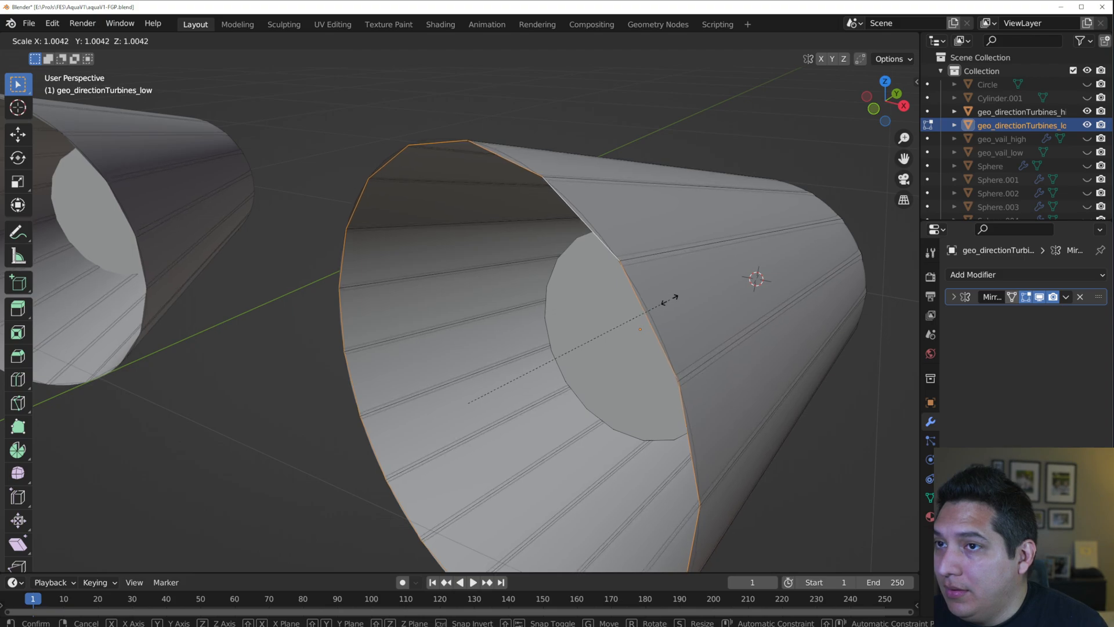
pyautogui.click(670, 299)
# - Examine up close how the low-poly and high-poly nozzle surfaces overlap around the open rim
pyautogui.press('Tab')
pyautogui.scroll(-3, 674, 301)
pyautogui.moveTo(674, 301); pyautogui.dragTo(497, 339, button='middle')
pyautogui.scroll(3, 480, 327)
pyautogui.click(730, 472)
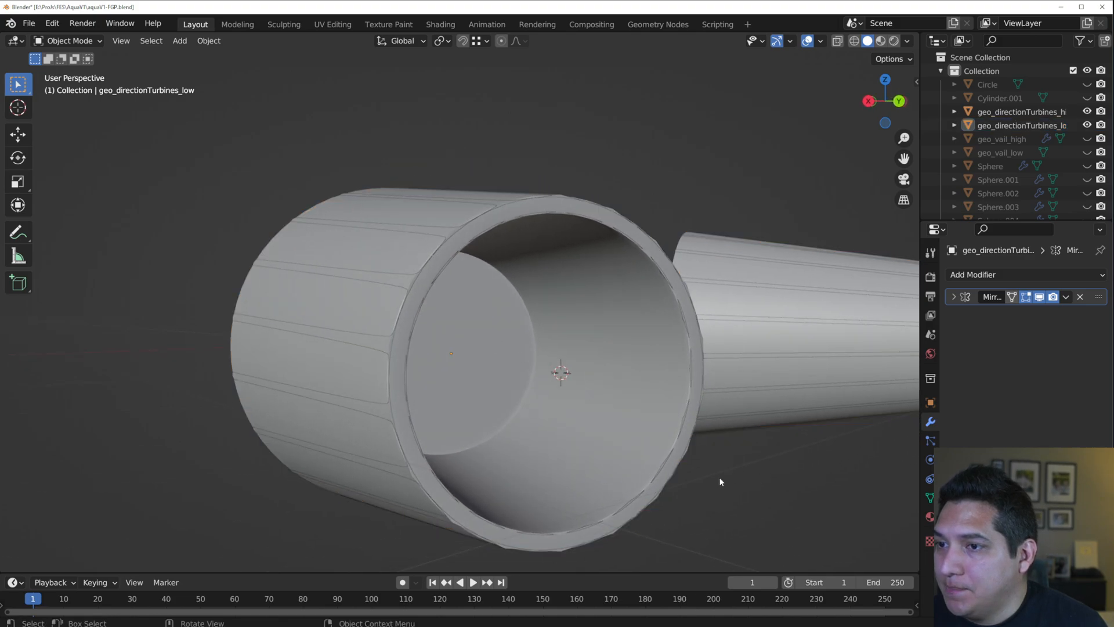
pyautogui.moveTo(719, 477); pyautogui.dragTo(367, 341, button='middle')
pyautogui.scroll(6, 552, 353)
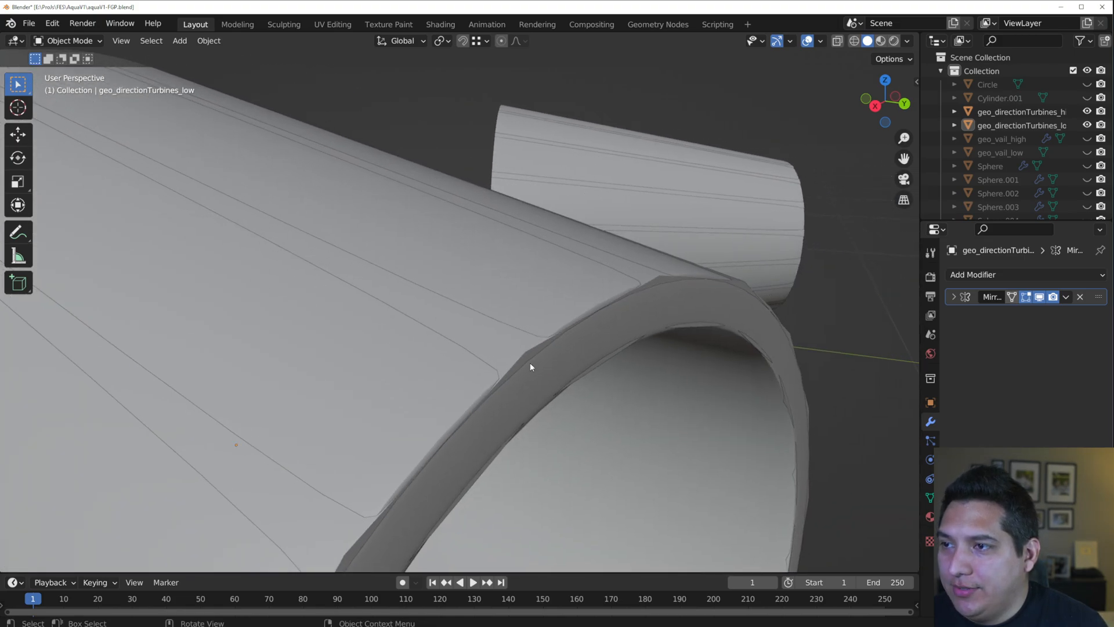
pyautogui.moveTo(533, 348); pyautogui.dragTo(526, 346, button='middle')
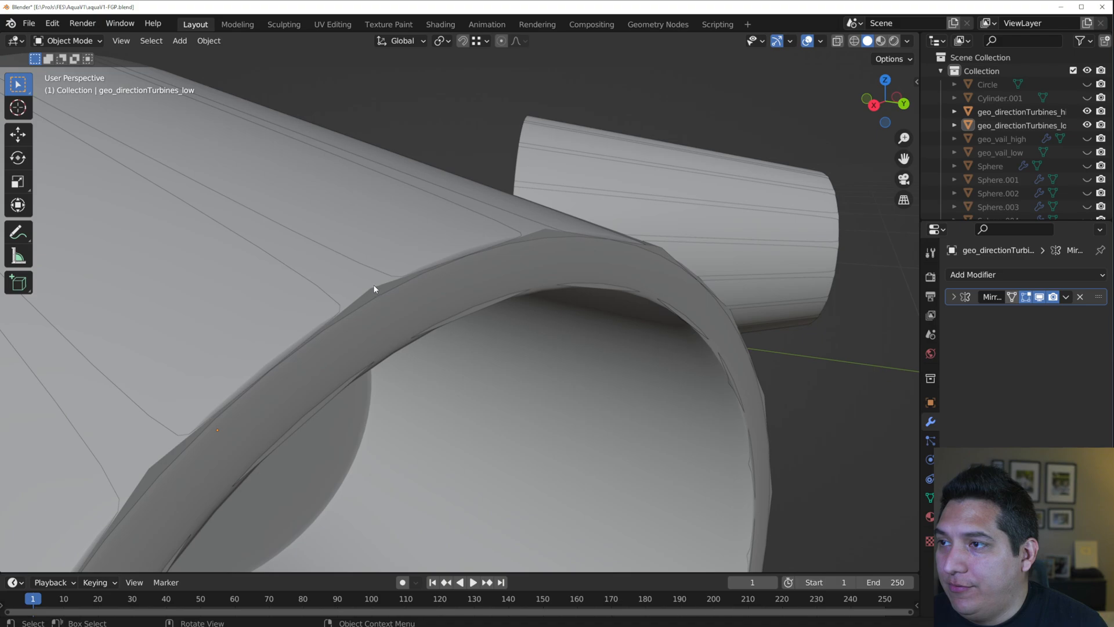
pyautogui.click(350, 294)
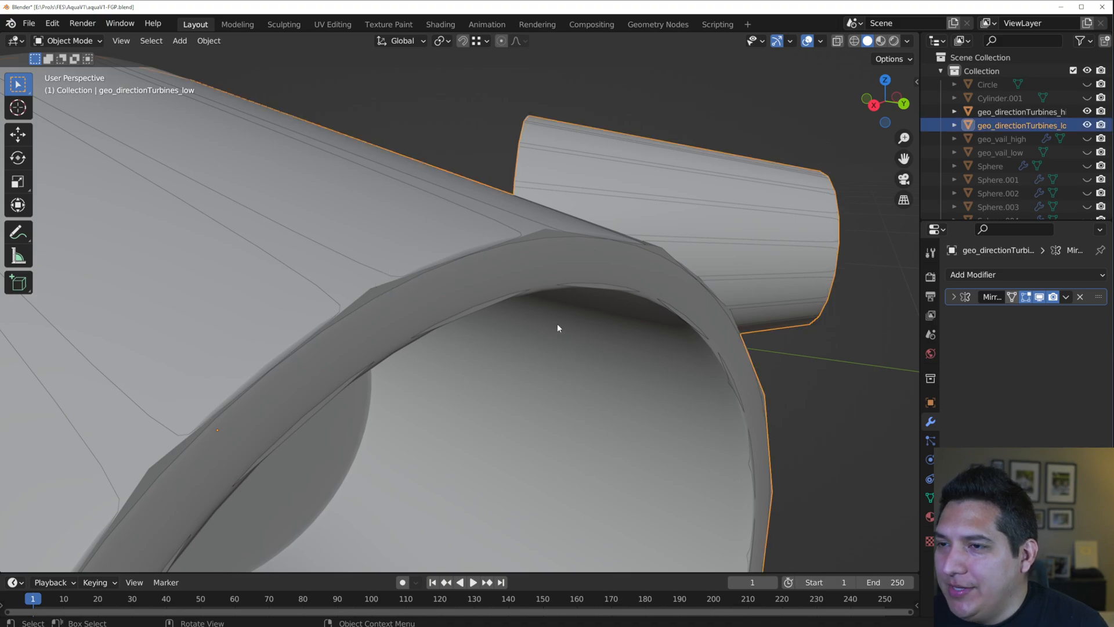
pyautogui.scroll(-10, 558, 327)
pyautogui.click(512, 389)
pyautogui.moveTo(512, 389); pyautogui.dragTo(443, 401, button='middle')
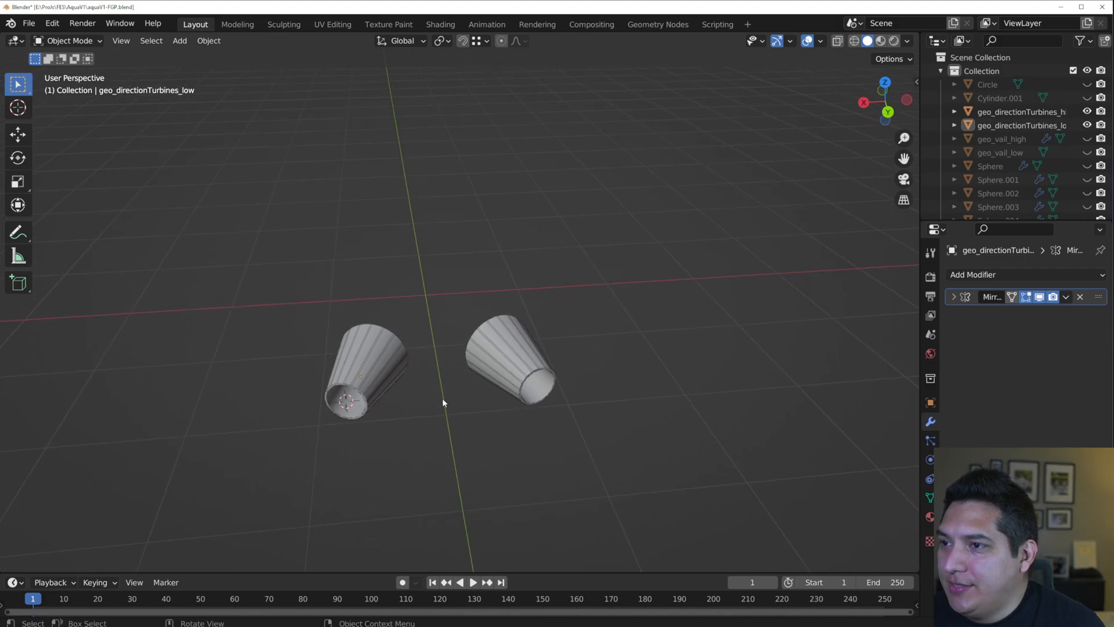
# - Hide geo_directionTurbines_high while only the two nozzle objects are isolated
pyautogui.click(381, 374)
pyautogui.hotkey('shift', 'd')
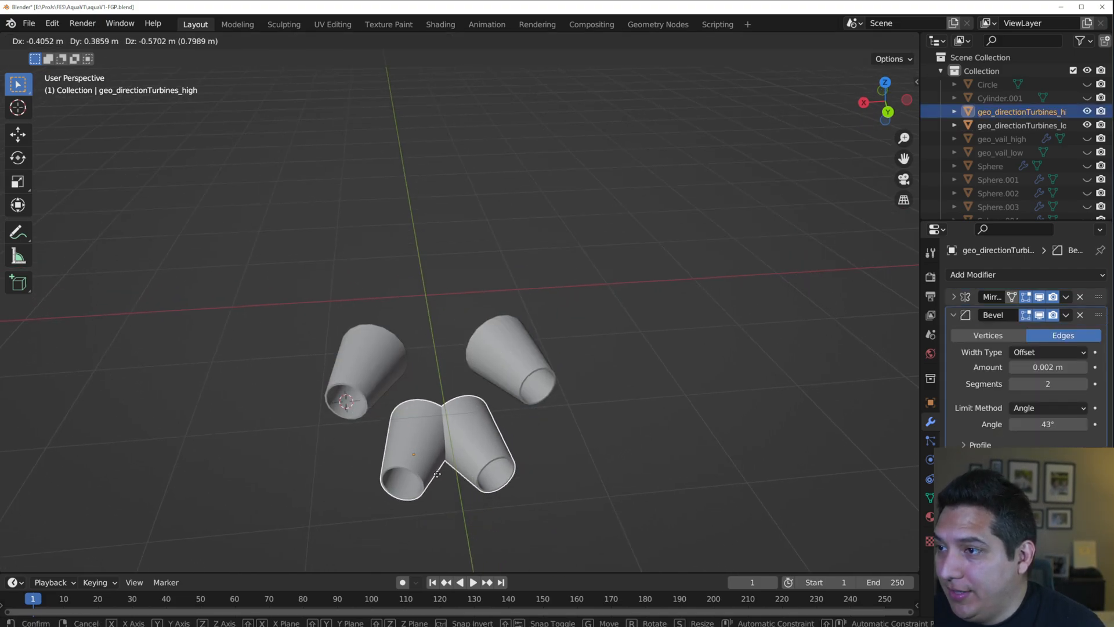
pyautogui.rightClick(439, 462)
pyautogui.press('h')
pyautogui.scroll(-3, 523, 441)
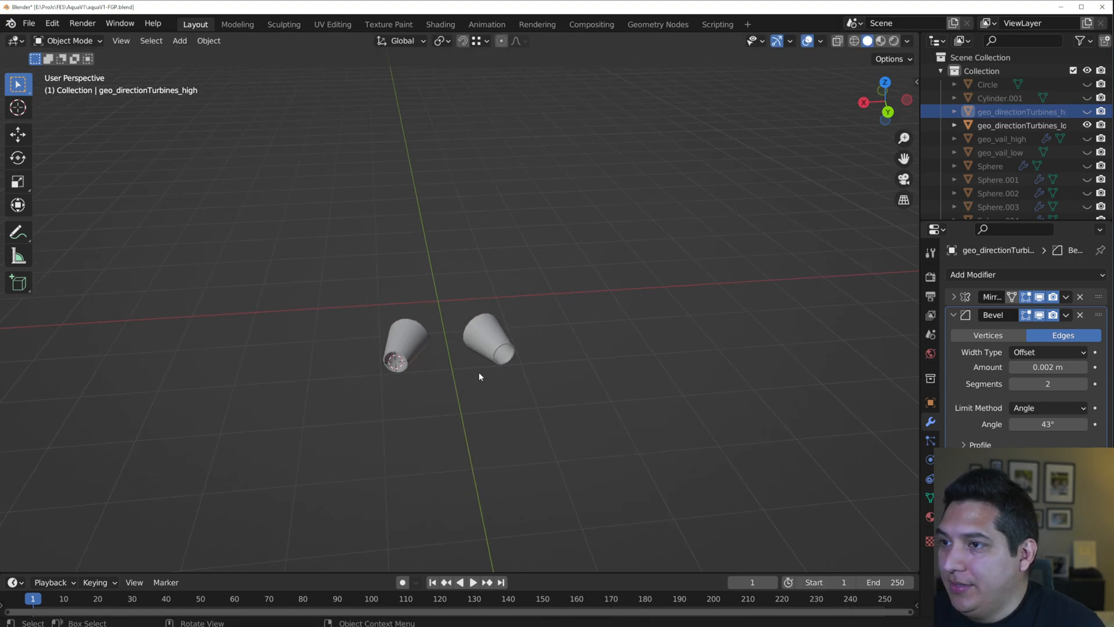
pyautogui.scroll(2, 514, 366)
pyautogui.keyDown('shift'); pyautogui.moveTo(494, 375); pyautogui.dragTo(548, 409, button='middle'); pyautogui.keyUp('shift')
# - Reveal all hidden objects and hide only geo_directionTurbines_high
pyautogui.hotkey('alt', 'h')
pyautogui.click(581, 388)
pyautogui.click(555, 458)
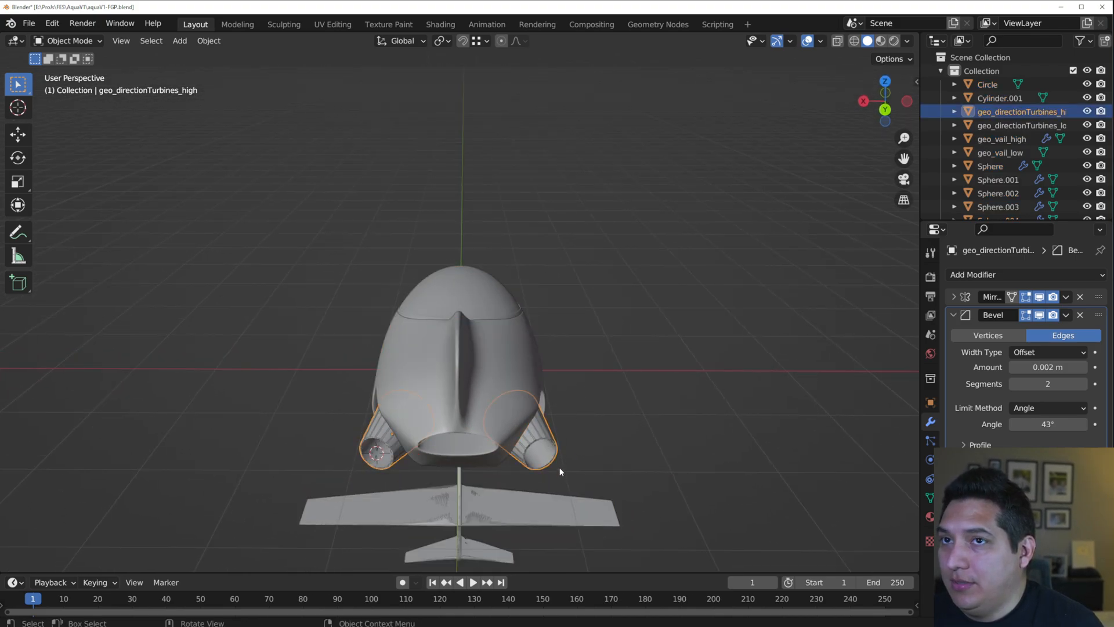
pyautogui.click(607, 457)
pyautogui.moveTo(633, 449); pyautogui.dragTo(635, 456, button='middle')
# - Hide geo_vail_high and select geo_vail_low
pyautogui.click(488, 483)
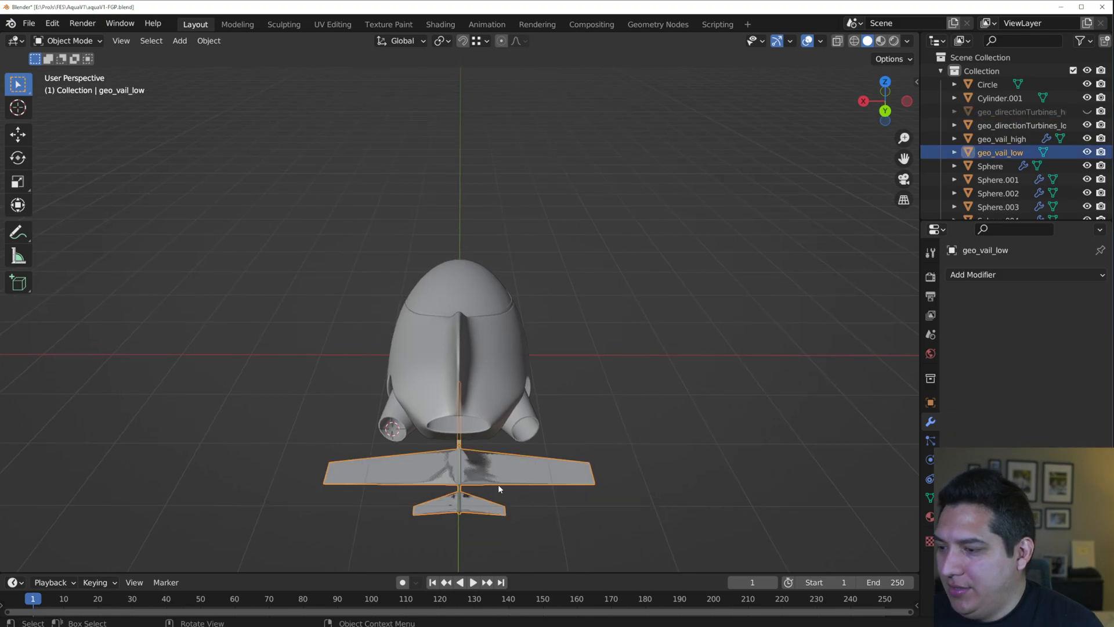
pyautogui.click(506, 483)
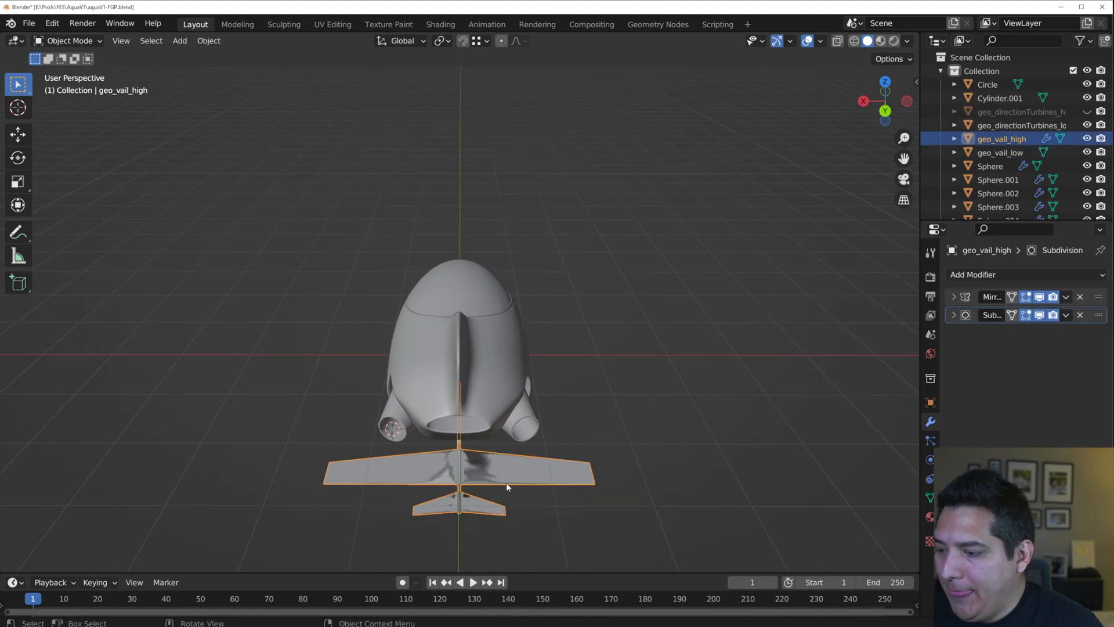
pyautogui.press('h')
pyautogui.click(548, 477)
pyautogui.press('Tab')
pyautogui.moveTo(523, 480); pyautogui.dragTo(632, 444, button='middle')
pyautogui.press('Tab')
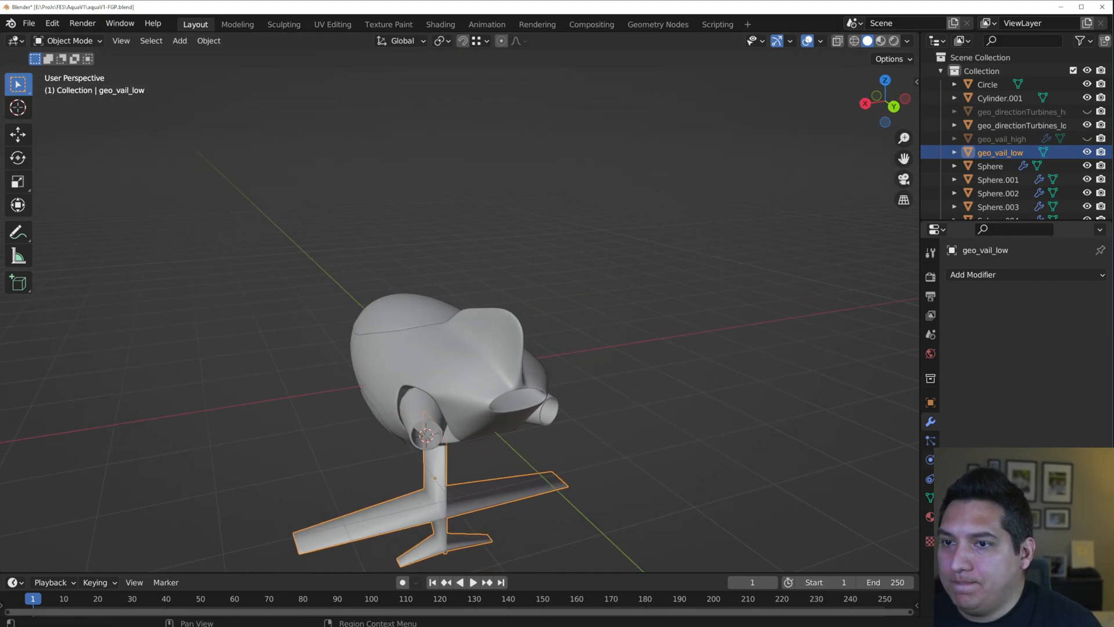
# - Show the mesh data properties of geo_vail_low and examine up close where the tail meets the hull's underside
pyautogui.click(930, 497)
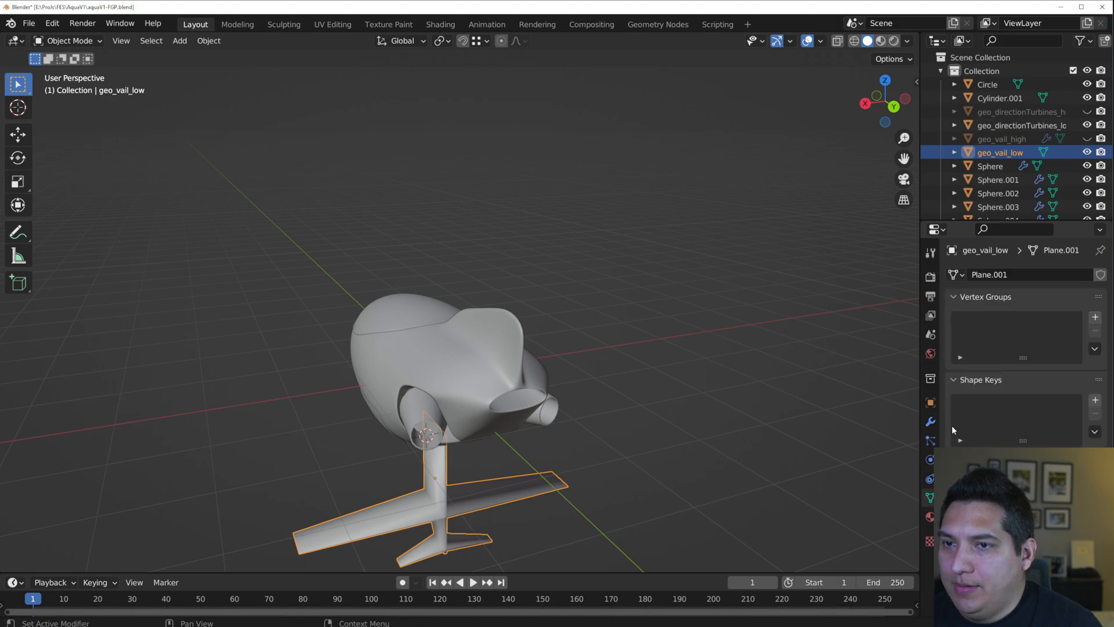
pyautogui.click(1017, 544)
pyautogui.moveTo(598, 464); pyautogui.dragTo(711, 444, button='middle')
pyautogui.scroll(6, 603, 380)
pyautogui.moveTo(606, 378); pyautogui.dragTo(655, 331, button='middle')
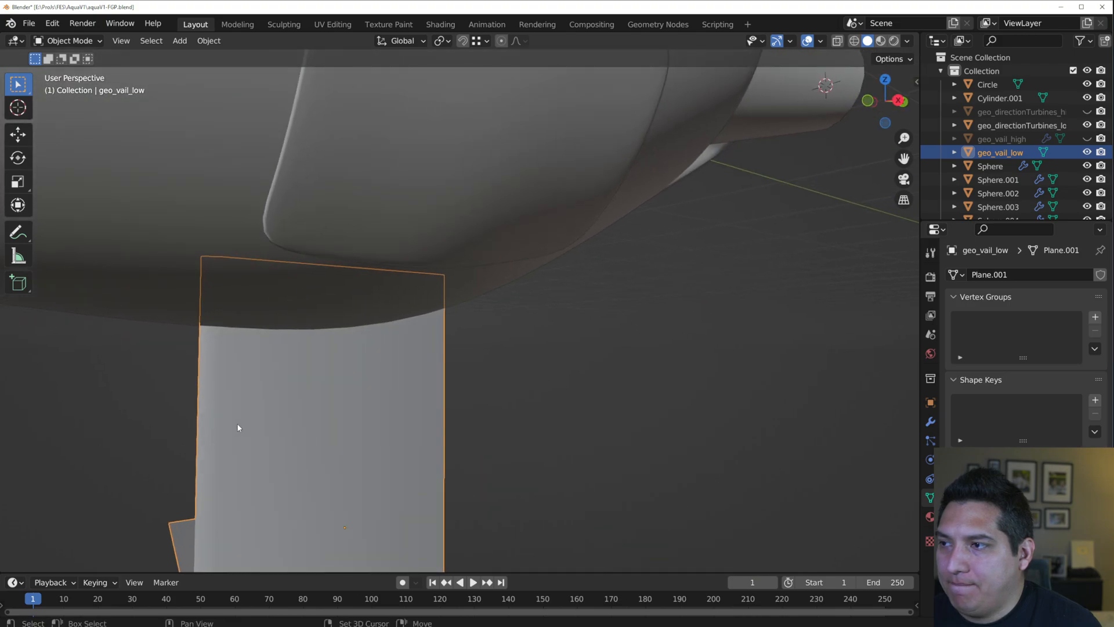
pyautogui.keyDown('shift'); pyautogui.moveTo(239, 427); pyautogui.dragTo(427, 238, button='middle'); pyautogui.keyUp('shift')
pyautogui.moveTo(455, 493); pyautogui.dragTo(374, 543, button='middle')
pyautogui.scroll(-6, 651, 420)
pyautogui.moveTo(651, 420); pyautogui.dragTo(527, 430, button='middle')
pyautogui.scroll(-3, 580, 318)
# - Hide geo_directionTurbines_low and select the Sphere.004 piece inside the hull's rear side opening
pyautogui.click(498, 299)
pyautogui.scroll(3, 522, 427)
pyautogui.click(405, 304)
pyautogui.moveTo(405, 304); pyautogui.dragTo(562, 364, button='middle')
pyautogui.scroll(-5, 650, 390)
pyautogui.click(474, 317)
pyautogui.press('h')
pyautogui.click(480, 317)
pyautogui.moveTo(542, 402); pyautogui.dragTo(521, 354, button='middle')
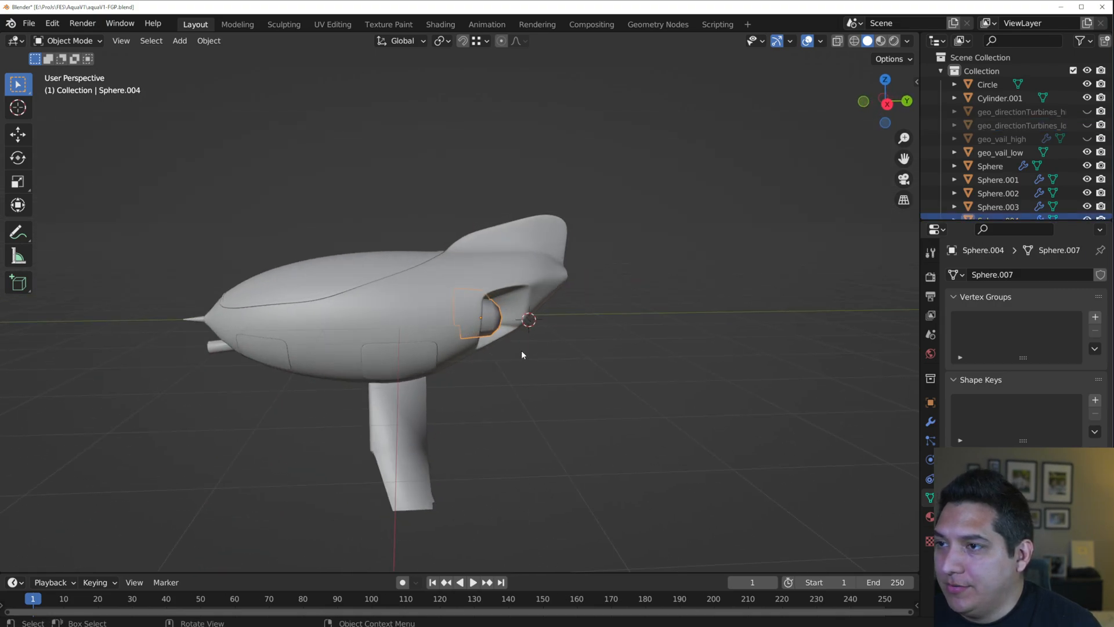
# - Hide the low-poly tail geo_vail_low below the hull
pyautogui.click(413, 442)
pyautogui.press('h')
pyautogui.moveTo(413, 443); pyautogui.dragTo(459, 360, button='middle')
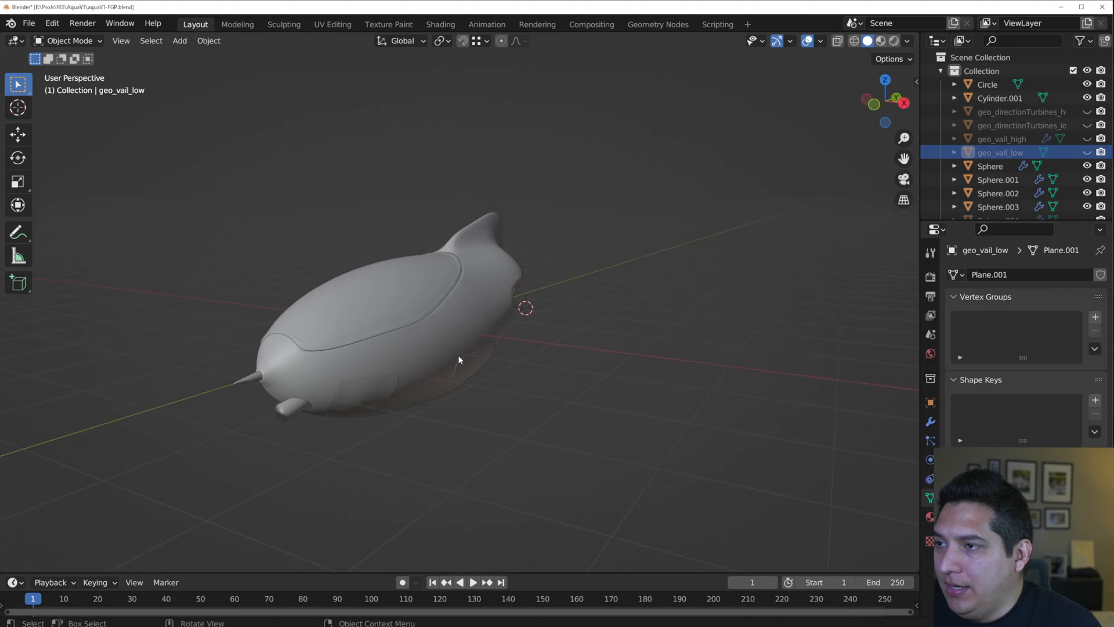
# - Delete the small cylinder Cylinder.001 protruding beneath the nose
pyautogui.click(299, 401)
pyautogui.press('x')
pyautogui.click(284, 404)
pyautogui.moveTo(457, 439); pyautogui.dragTo(349, 436, button='middle')
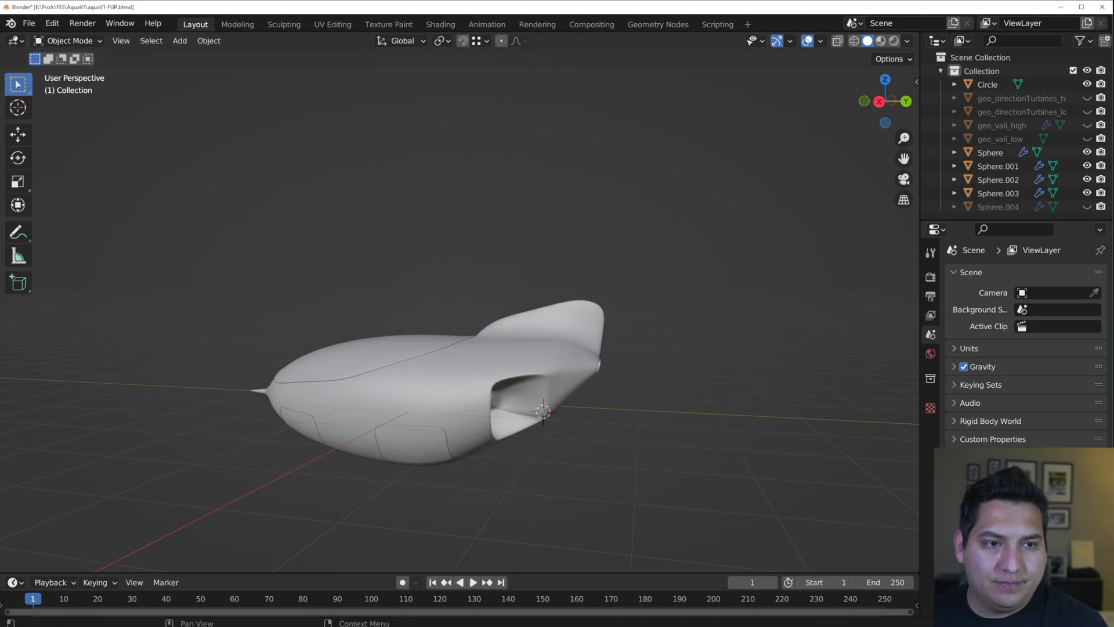
# - Inspect the hull's wireframe topology in Edit Mode, return to Object Mode and check the canopy mesh as well
pyautogui.moveTo(729, 473); pyautogui.dragTo(438, 313, button='middle')
pyautogui.scroll(2, 535, 360)
pyautogui.click(437, 313)
pyautogui.moveTo(472, 375); pyautogui.dragTo(610, 325, button='middle')
pyautogui.click(482, 370)
pyautogui.press('Tab')
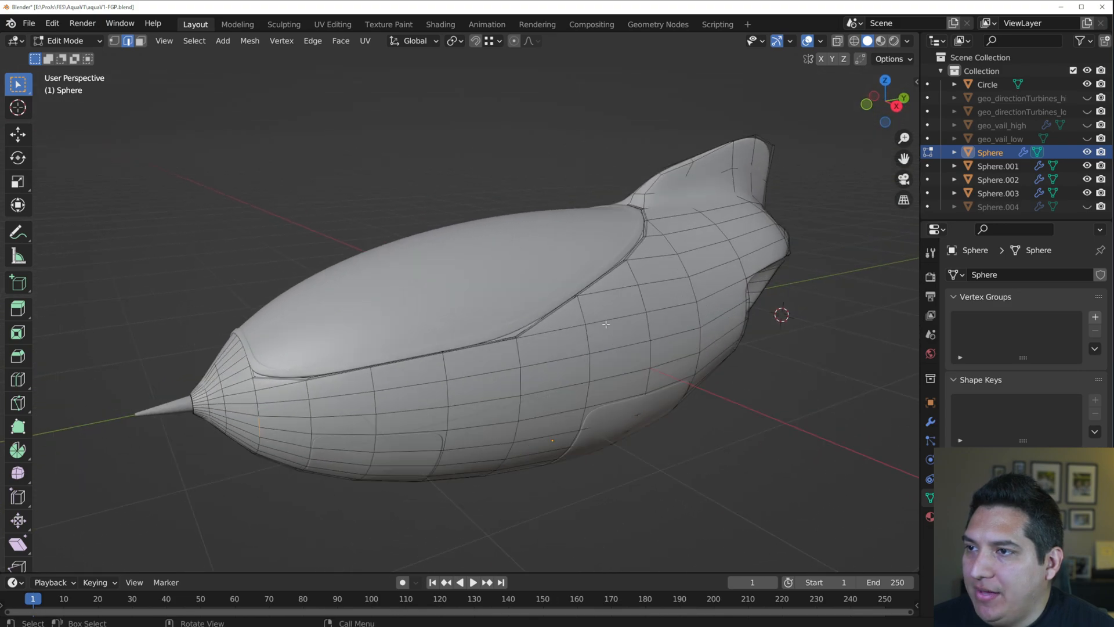
pyautogui.press('Tab')
pyautogui.click(614, 318)
pyautogui.press('Tab')
pyautogui.press('Tab')
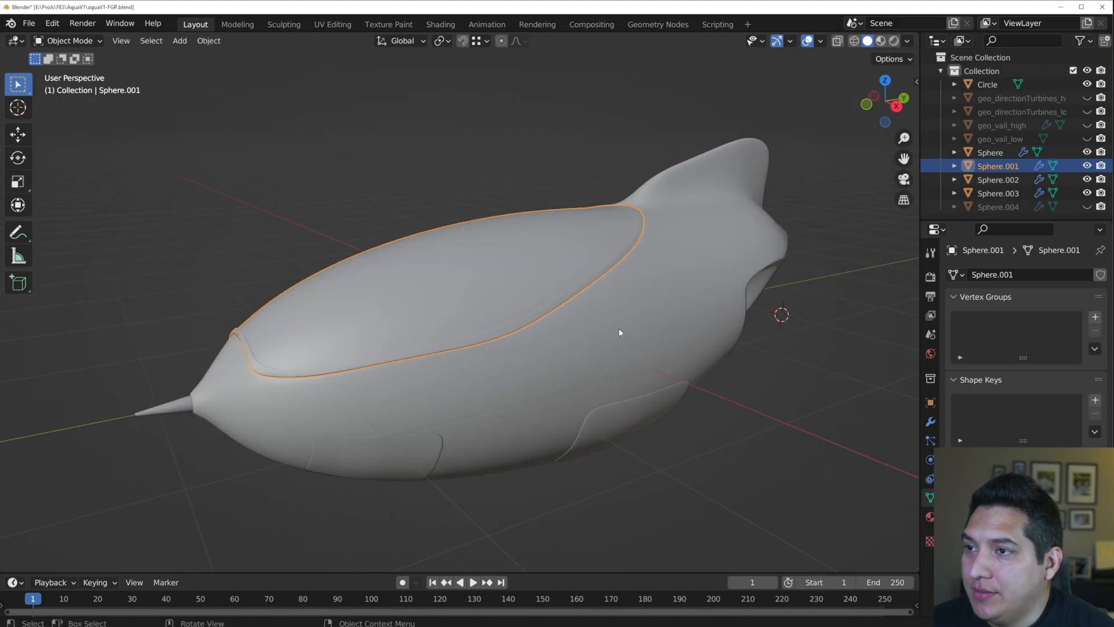
# - Select the hull, canopy, nose spike and both lower panels together and try moving them as a group
pyautogui.keyDown('shift'); pyautogui.click(618, 328); pyautogui.keyUp('shift')
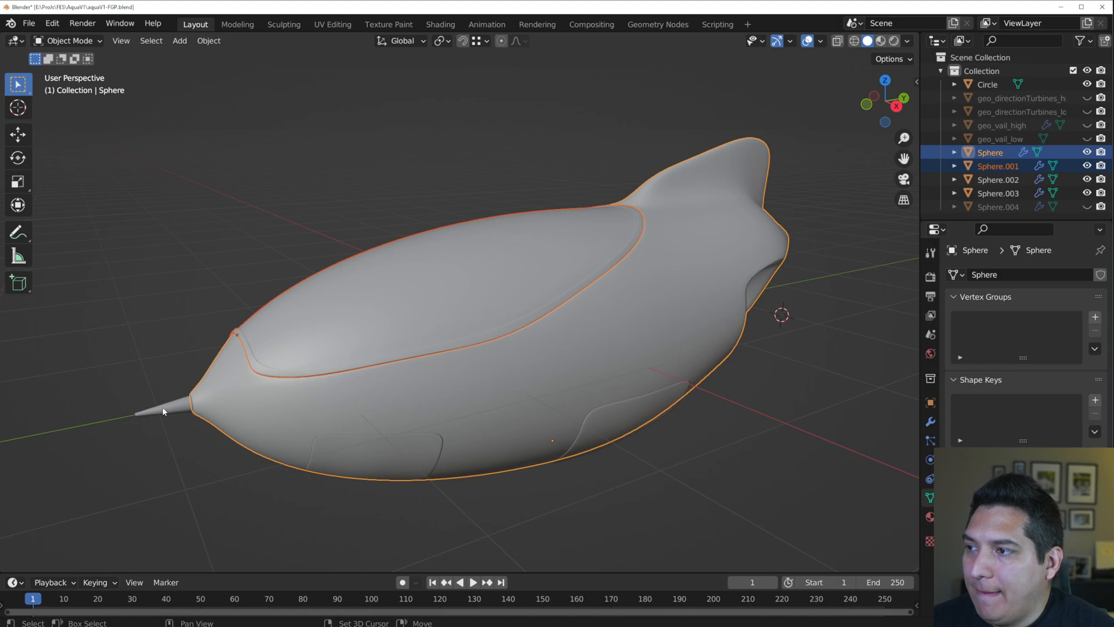
pyautogui.keyDown('shift'); pyautogui.click(164, 412); pyautogui.keyUp('shift')
pyautogui.moveTo(281, 415); pyautogui.dragTo(540, 430, button='middle')
pyautogui.keyDown('shift'); pyautogui.click(386, 388); pyautogui.keyUp('shift')
pyautogui.keyDown('shift'); pyautogui.click(548, 415); pyautogui.keyUp('shift')
pyautogui.press('g')
pyautogui.rightClick(499, 354)
pyautogui.moveTo(514, 375); pyautogui.dragTo(481, 403, button='middle')
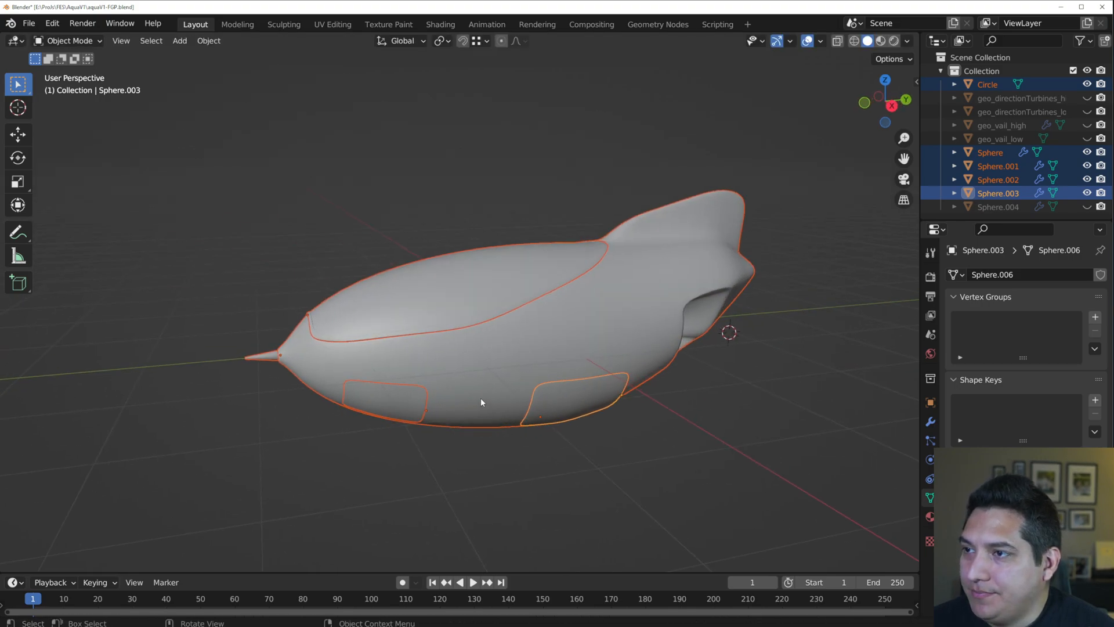
pyautogui.scroll(3, 484, 399)
# - Try out selecting the hull with the canopy and nose spike, and with the canopy alone
pyautogui.click(548, 364)
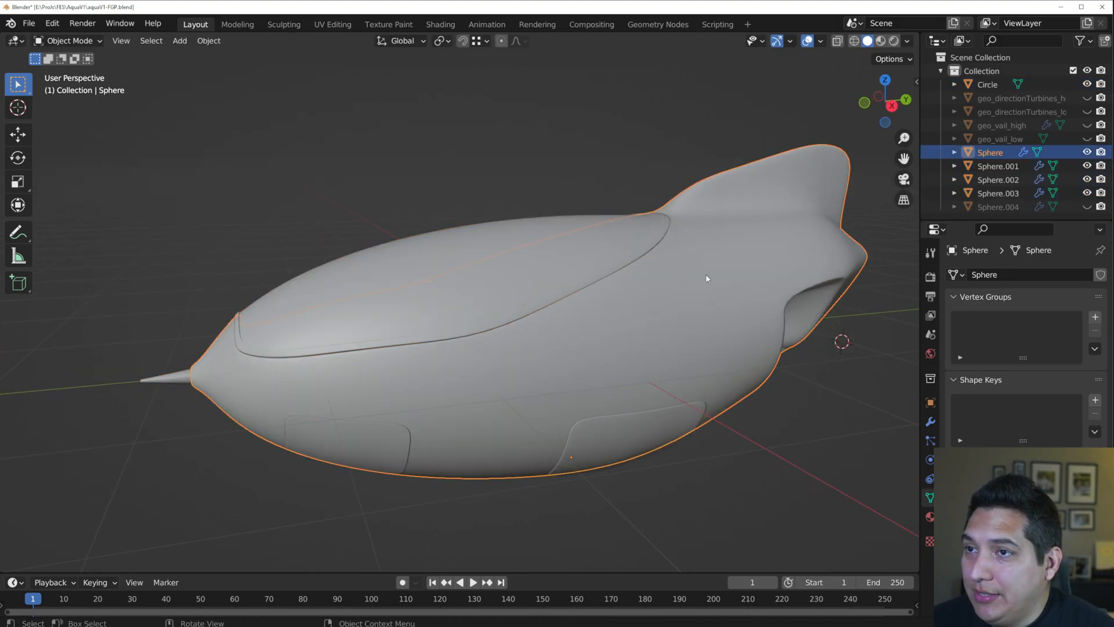
pyautogui.moveTo(715, 271); pyautogui.dragTo(816, 247, button='middle')
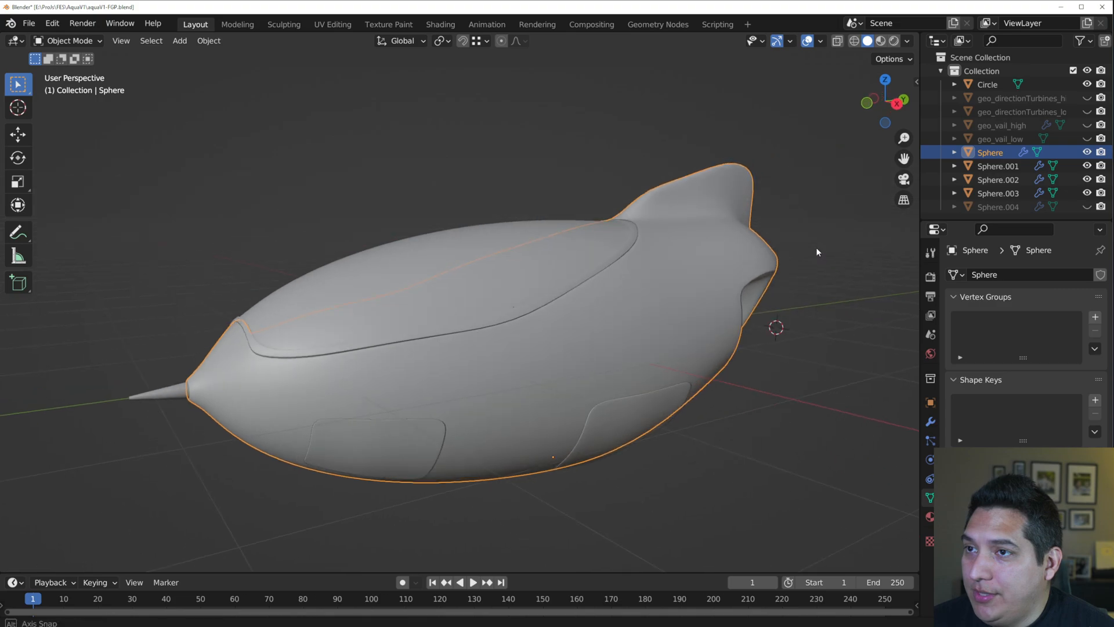
pyautogui.keyDown('shift'); pyautogui.click(430, 253); pyautogui.keyUp('shift')
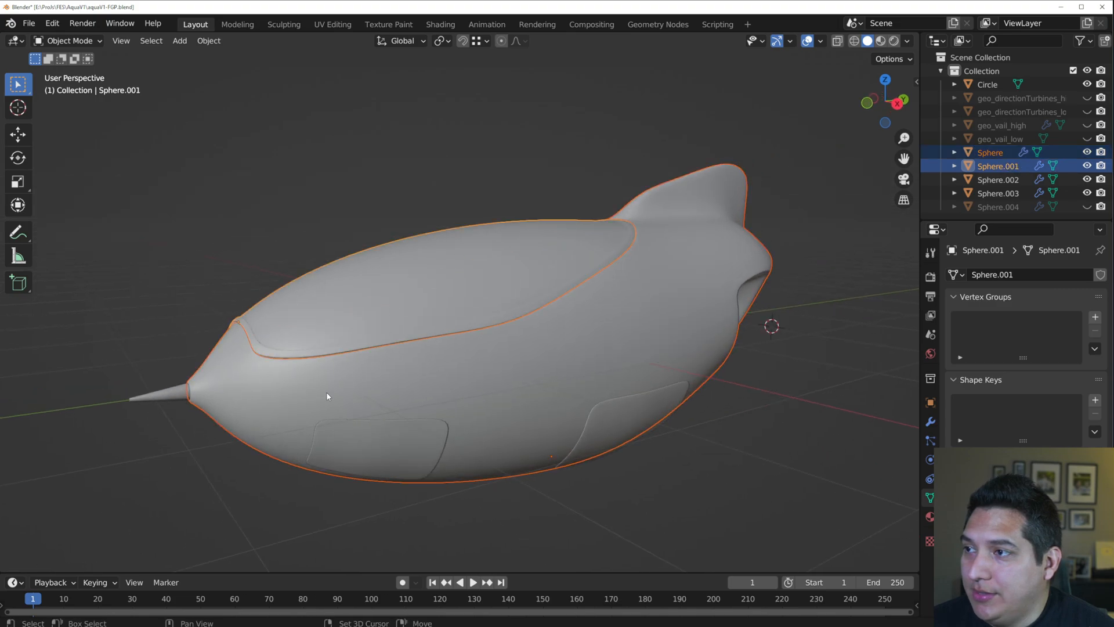
pyautogui.keyDown('shift'); pyautogui.click(159, 397); pyautogui.keyUp('shift')
pyautogui.keyDown('shift'); pyautogui.moveTo(317, 422); pyautogui.dragTo(283, 423, button='middle'); pyautogui.keyUp('shift')
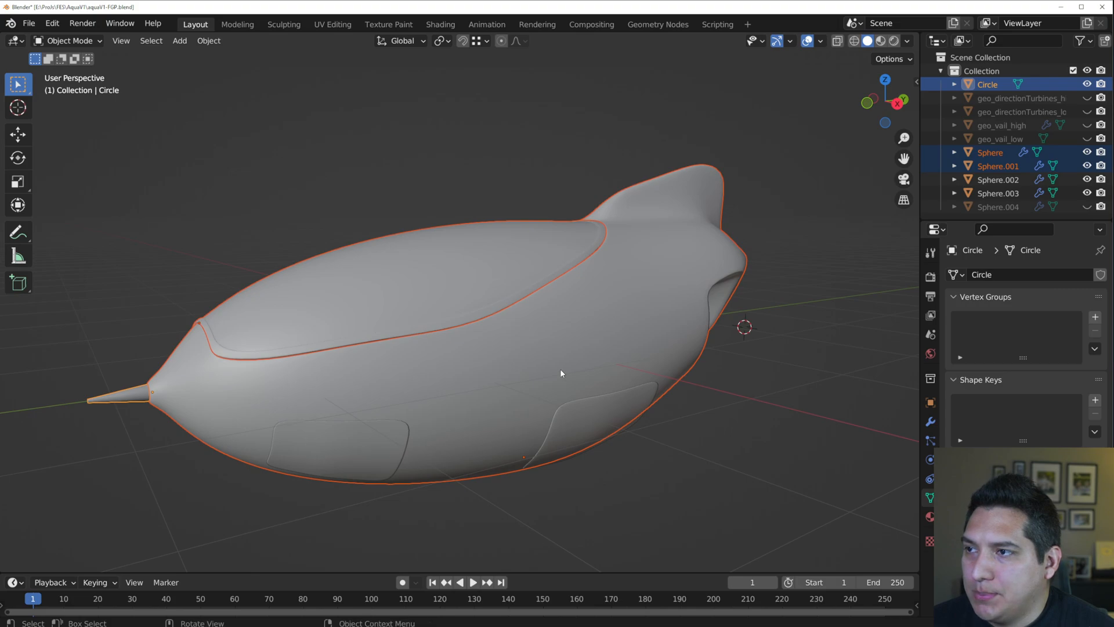
pyautogui.click(500, 382)
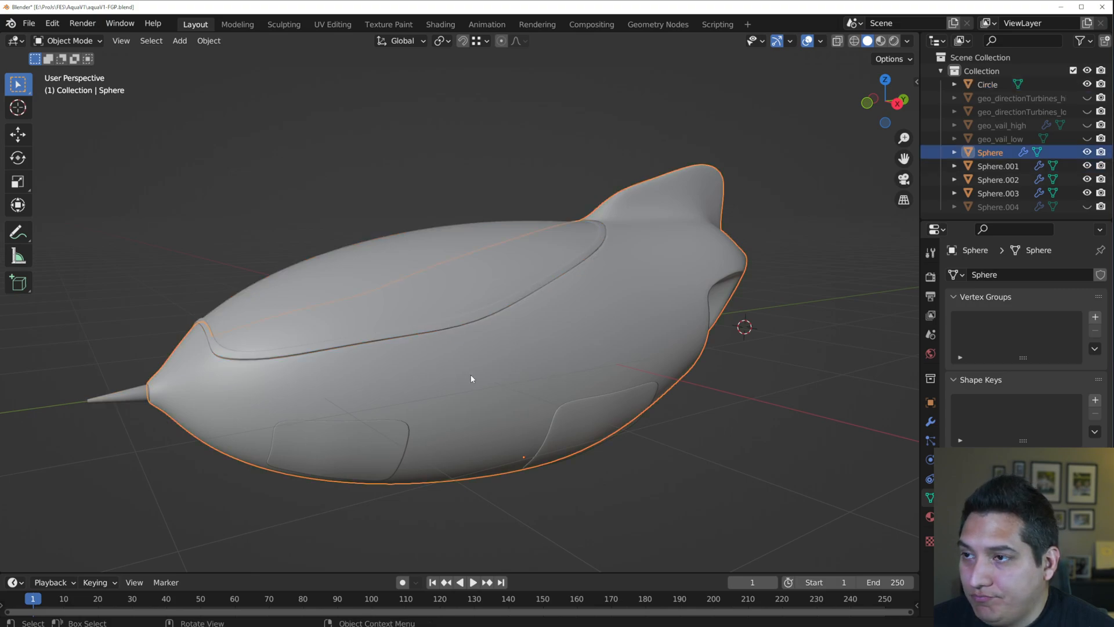
pyautogui.keyDown('shift'); pyautogui.click(458, 284); pyautogui.keyUp('shift')
pyautogui.moveTo(459, 283); pyautogui.dragTo(529, 342, button='middle')
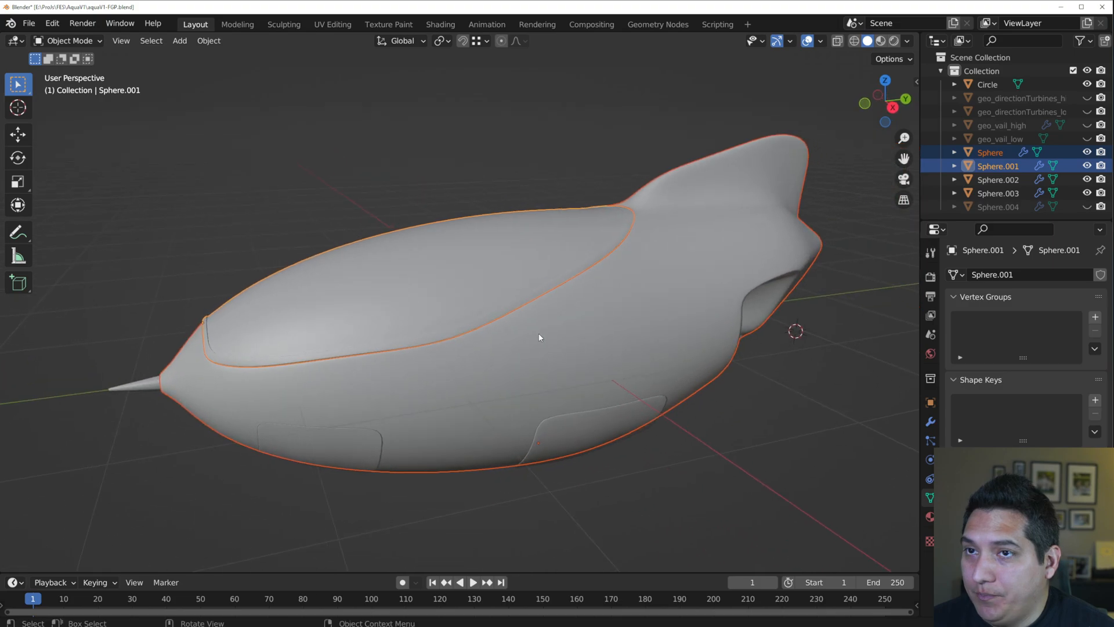
# - Rename the hull object Sphere as geo_mainBody_high
pyautogui.click(598, 317)
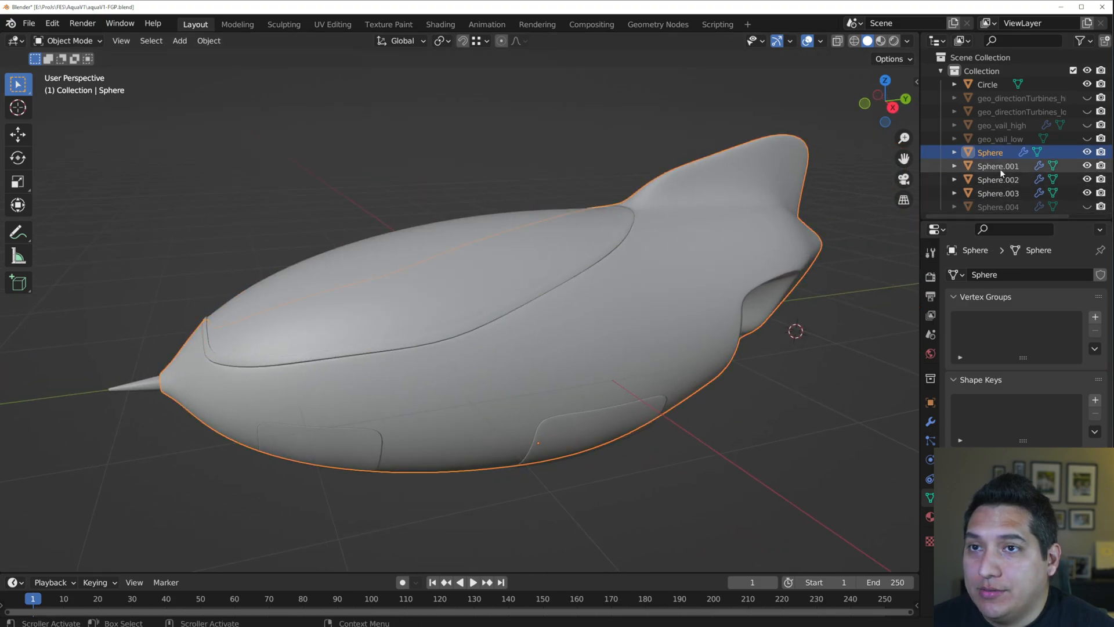
pyautogui.doubleClick(991, 153)
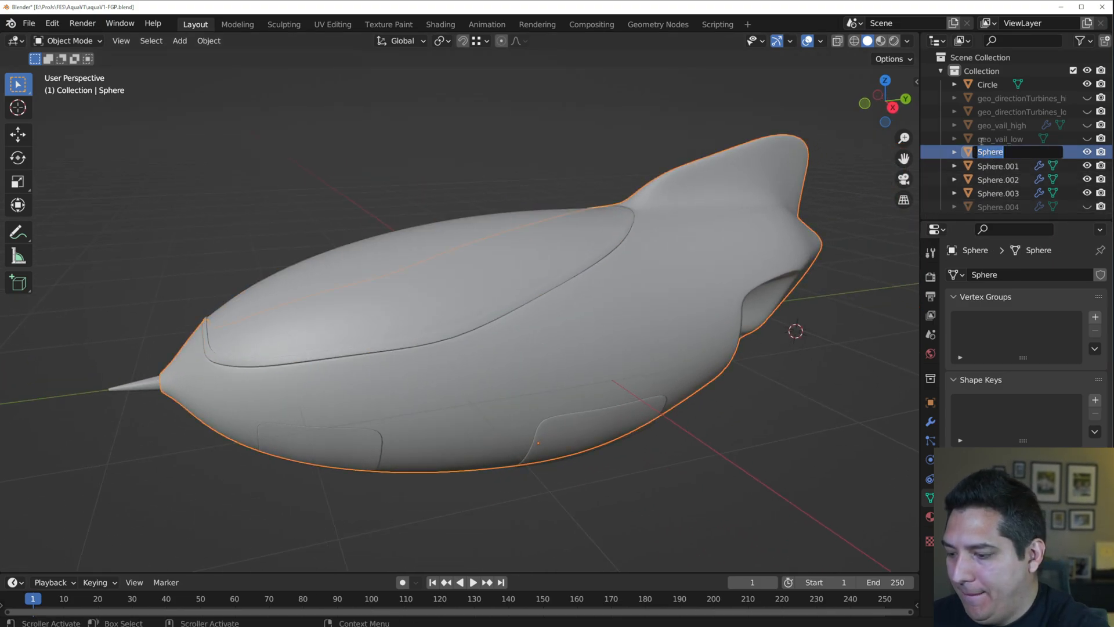
pyautogui.write('geo_mainBody')
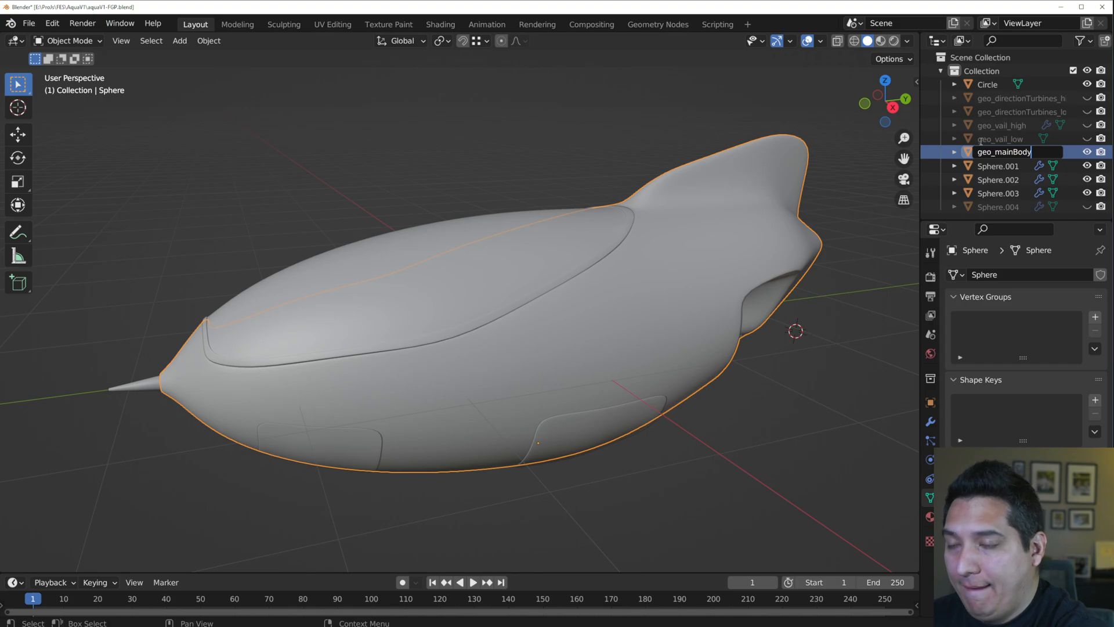
pyautogui.write('_high')
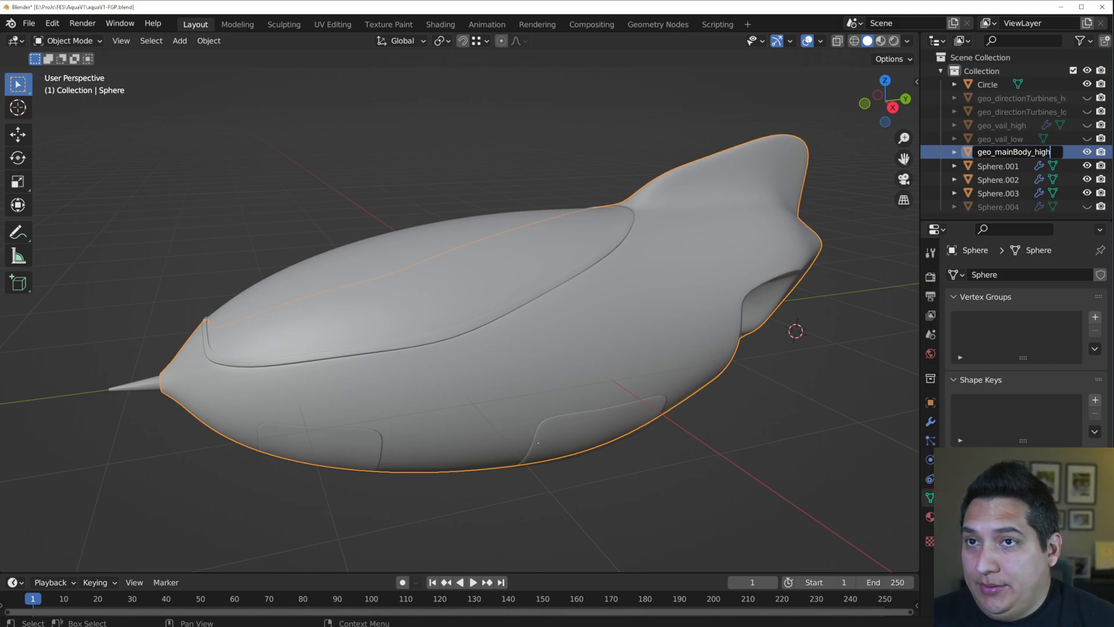
pyautogui.press('Return')
# - Rename the canopy object Sphere.001 as geo_hatch_high
pyautogui.click(998, 166)
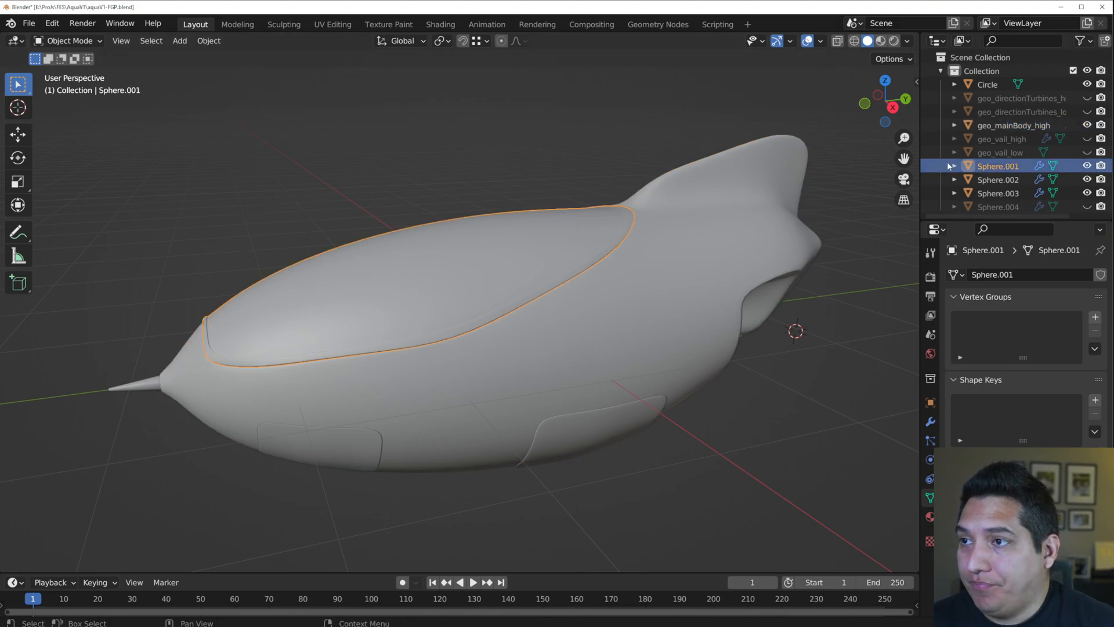
pyautogui.doubleClick(999, 166)
pyautogui.write('ge')
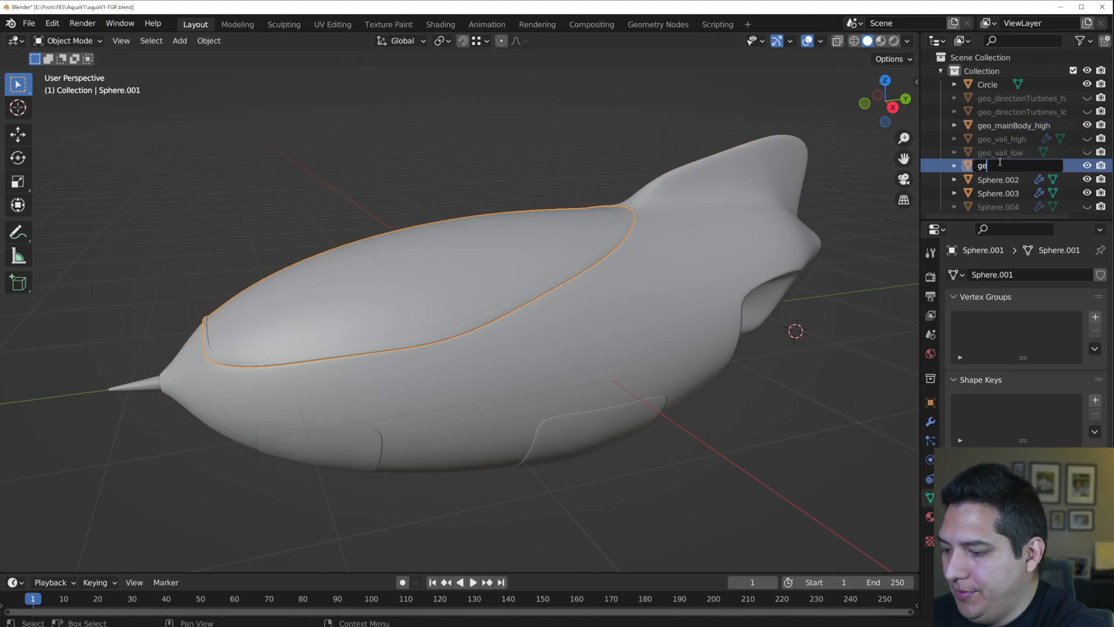
pyautogui.write('o_glass')
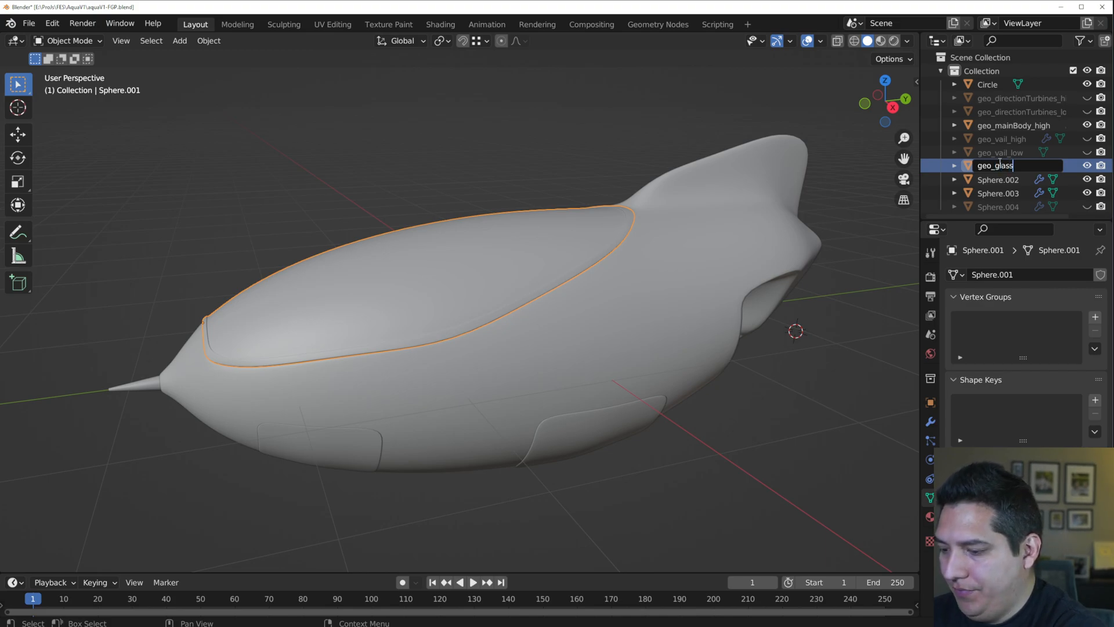
pyautogui.press('BackSpace')
pyautogui.press('BackSpace')
pyautogui.press('BackSpace')
pyautogui.press('BackSpace')
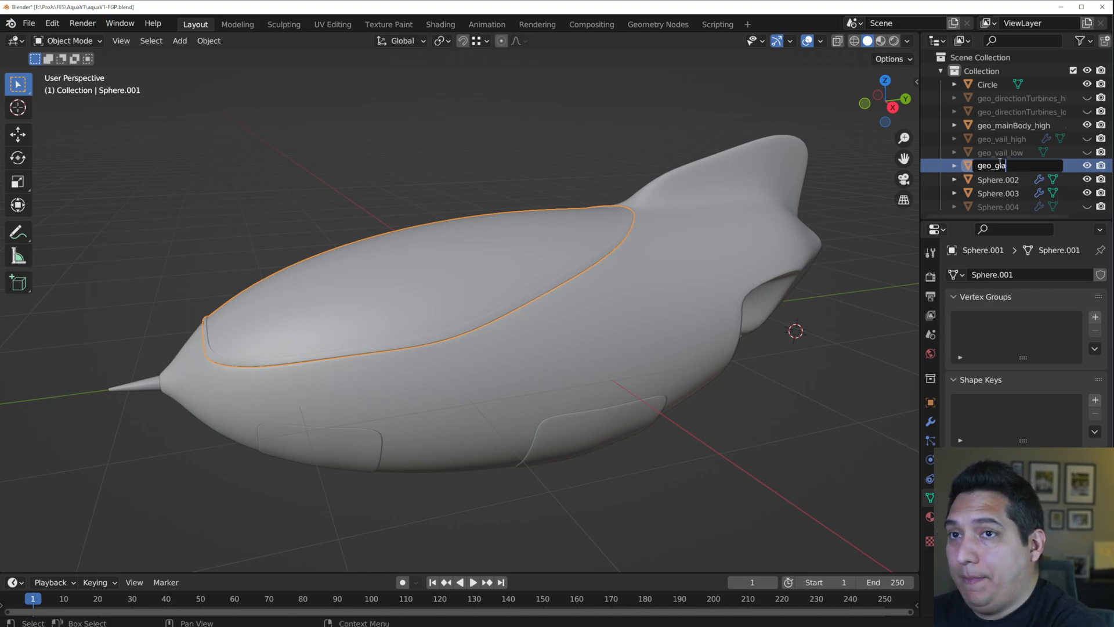
pyautogui.press('BackSpace')
pyautogui.write('hatch')
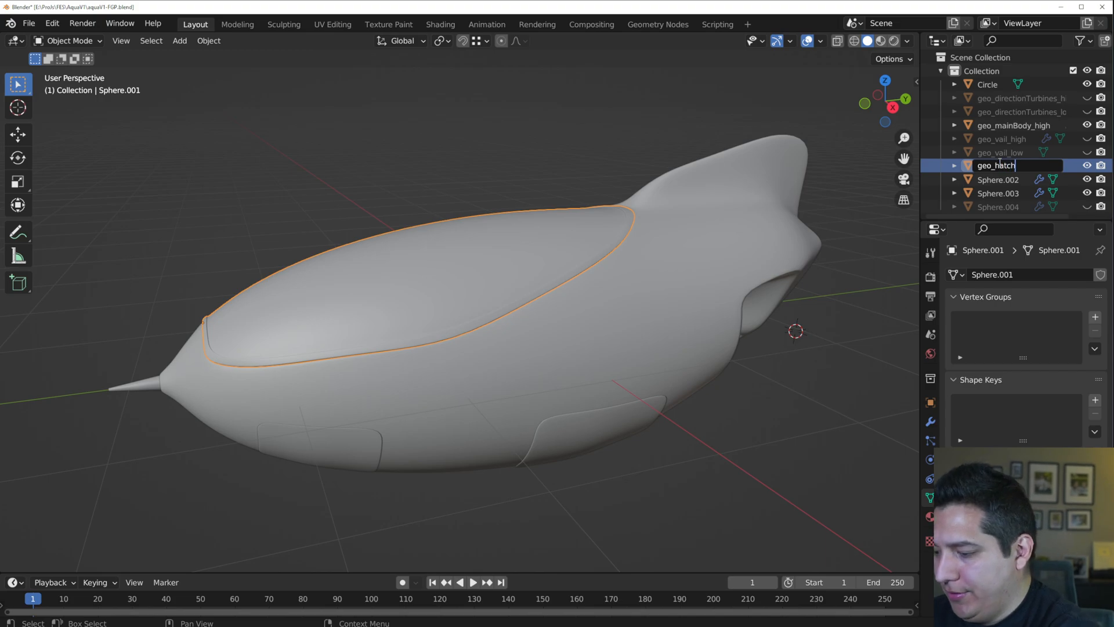
pyautogui.write('_')
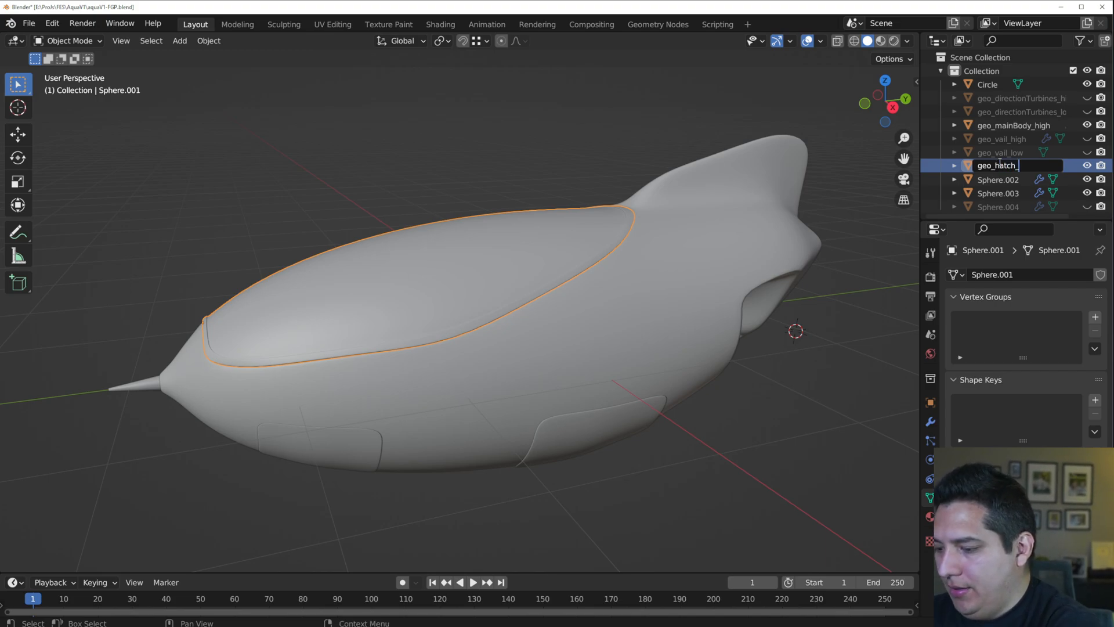
pyautogui.write('hig')
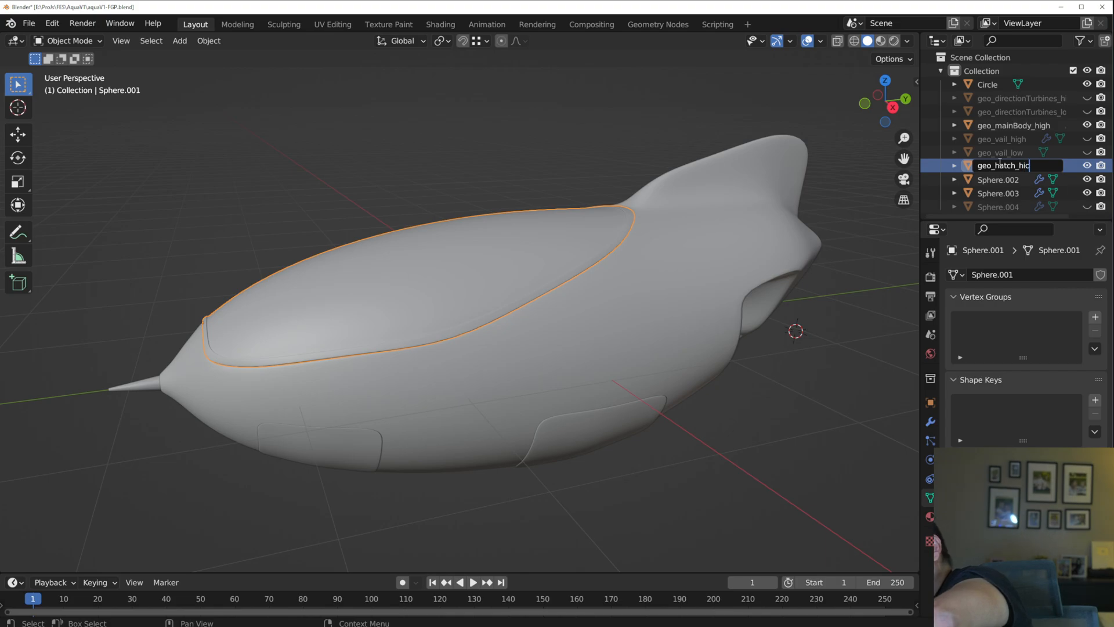
pyautogui.press('BackSpace')
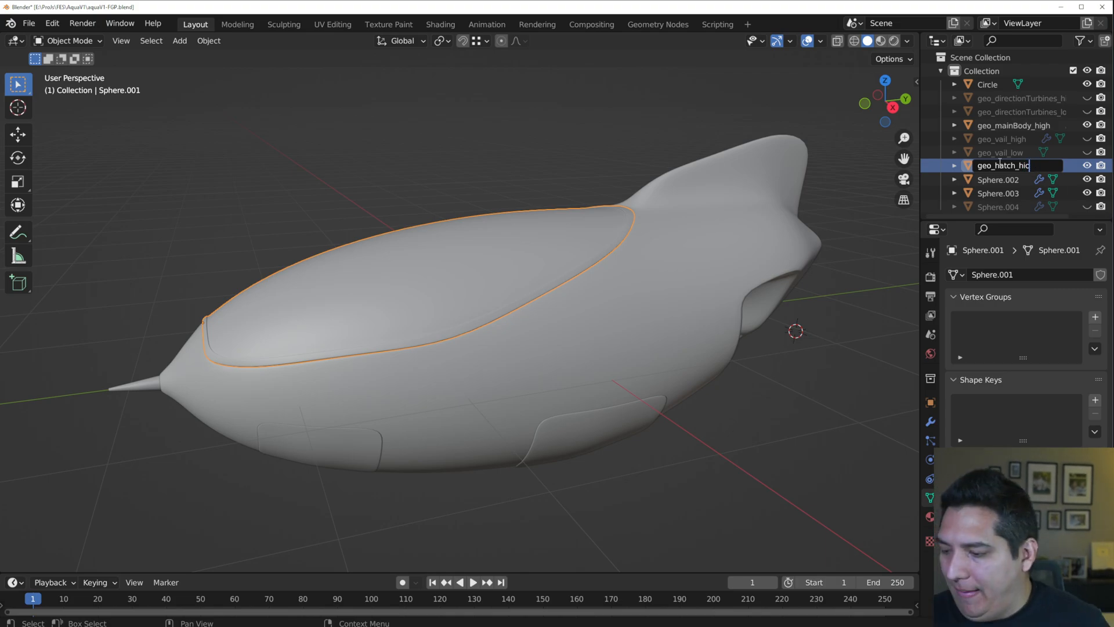
pyautogui.write('gh')
pyautogui.press('Return')
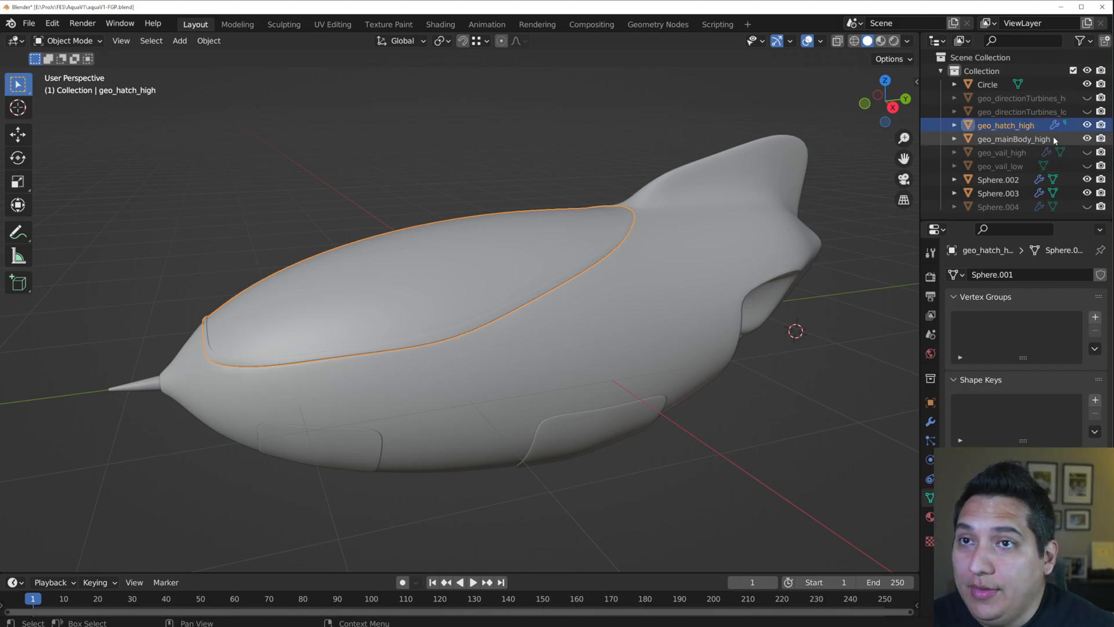
# - Rename the rear lower panel object Sphere.003 as geo_waterRepelant_high
pyautogui.click(637, 284)
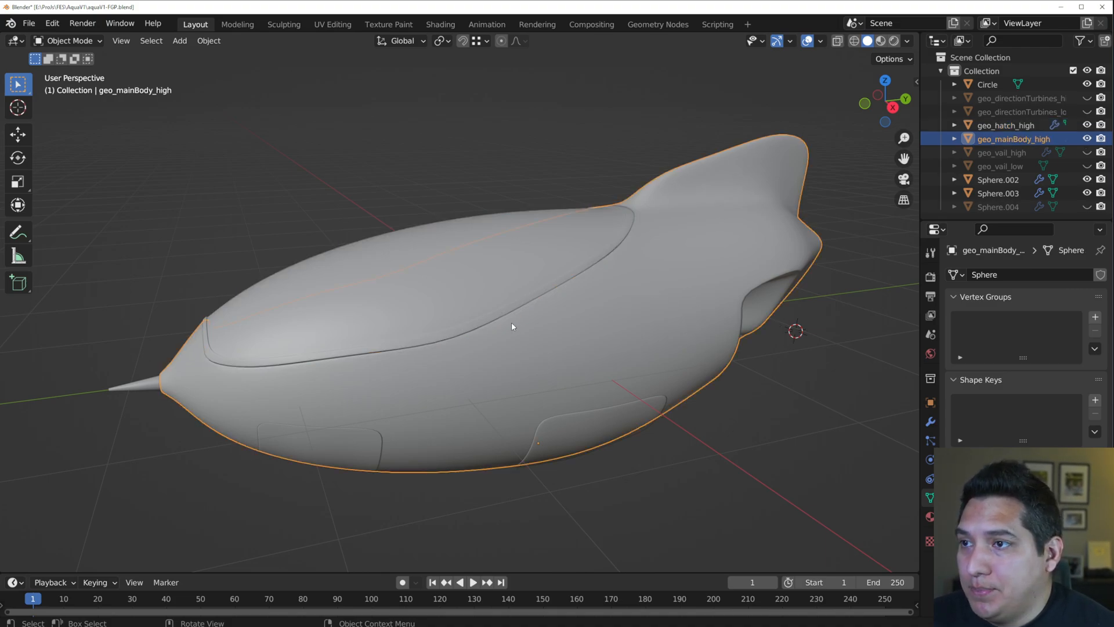
pyautogui.moveTo(577, 353); pyautogui.dragTo(621, 353, button='middle')
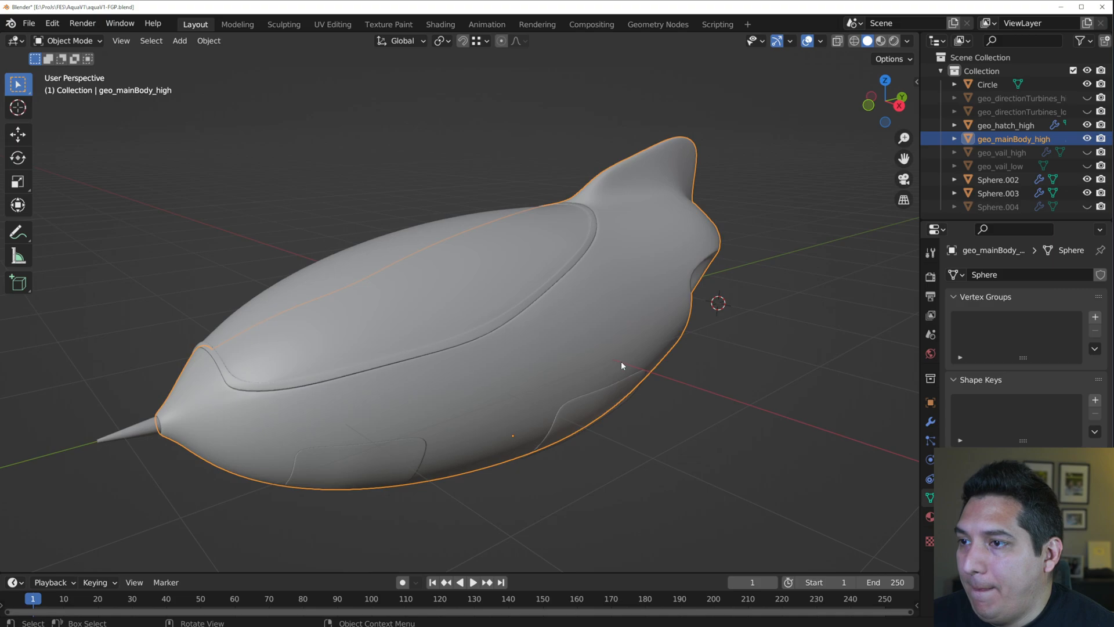
pyautogui.click(611, 404)
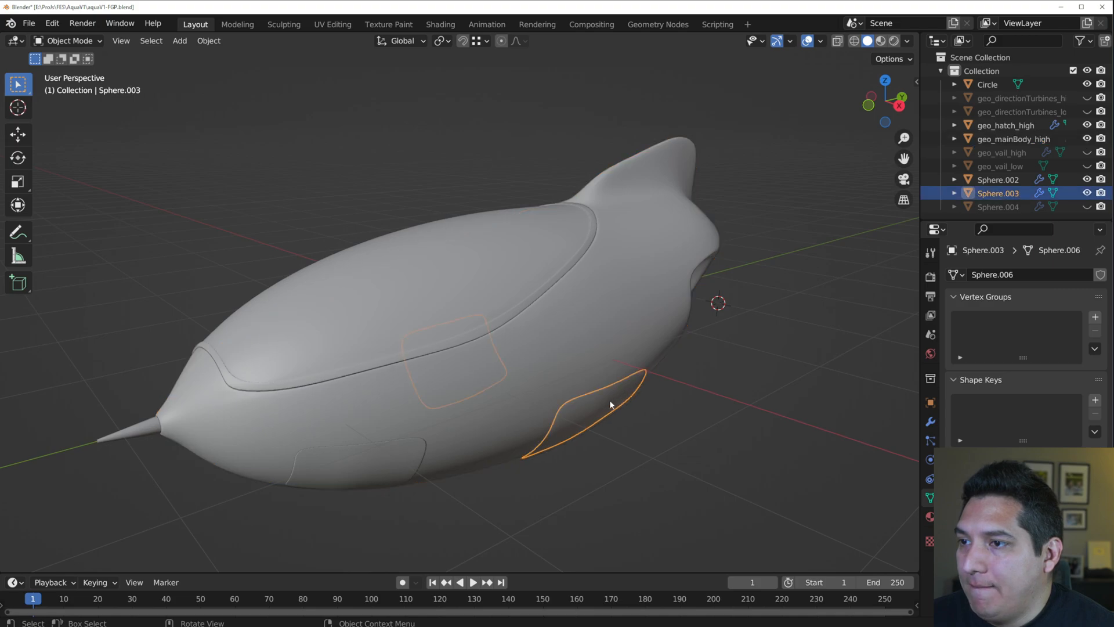
pyautogui.moveTo(579, 503); pyautogui.dragTo(640, 453, button='middle')
pyautogui.doubleClick(994, 195)
pyautogui.write('geo_')
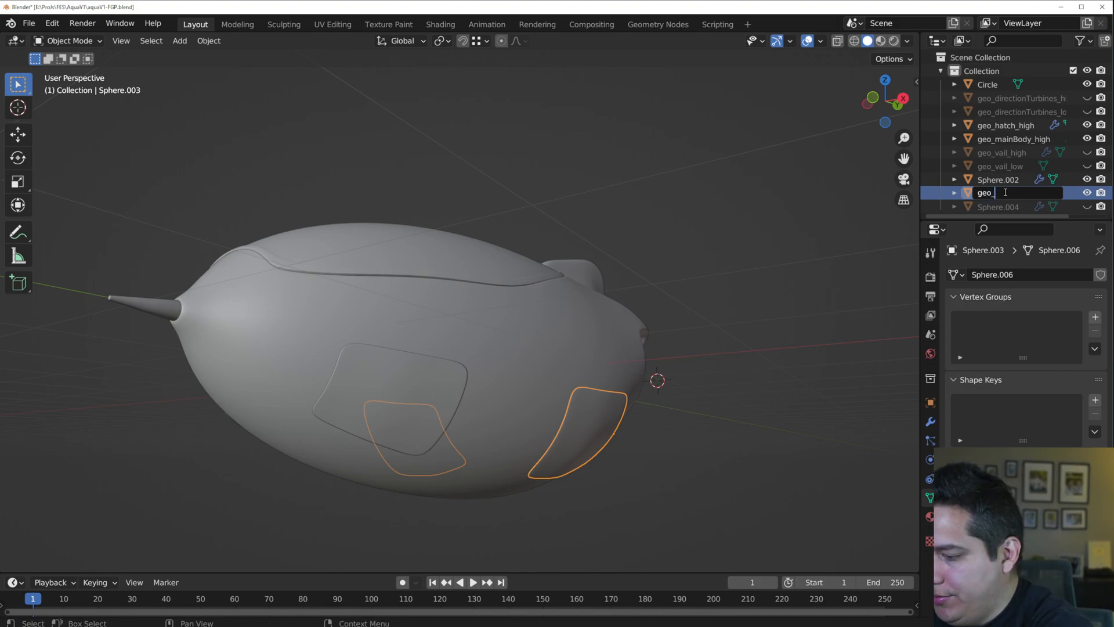
pyautogui.write('wake')
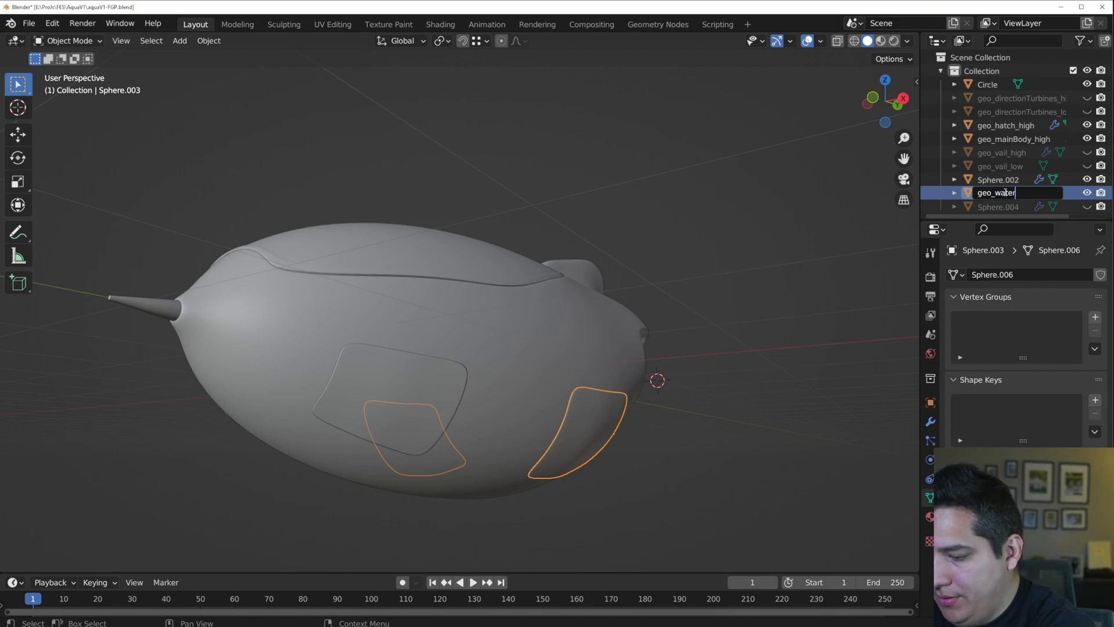
pyautogui.write('rREpelatn')
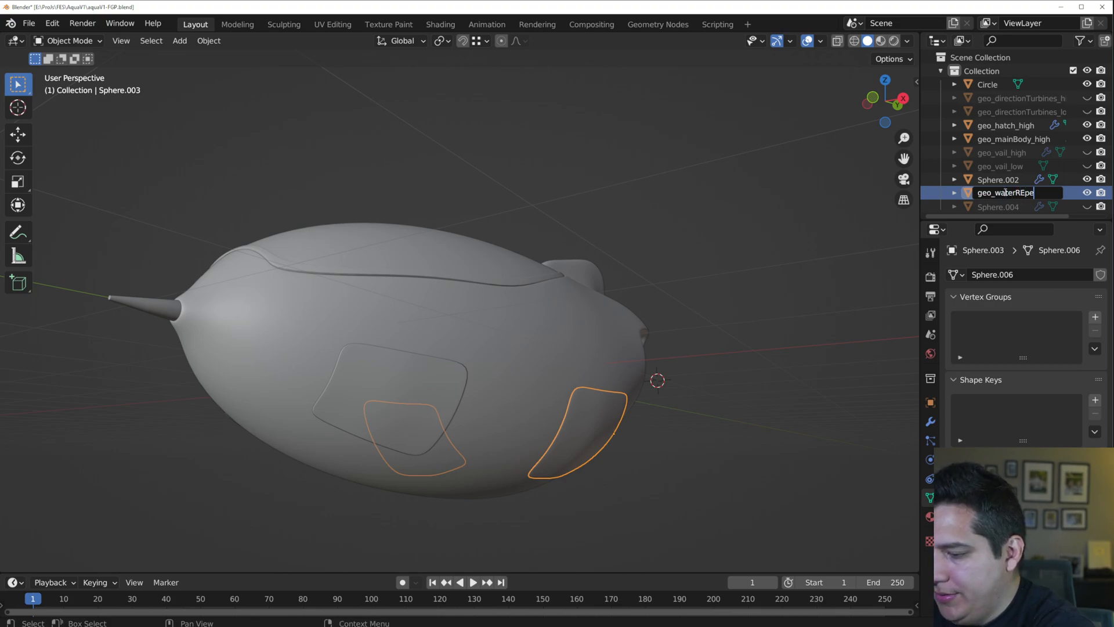
pyautogui.press('BackSpace')
pyautogui.press('BackSpace')
pyautogui.press('BackSpace')
pyautogui.press('BackSpace')
pyautogui.press('BackSpace')
pyautogui.press('BackSpace')
pyautogui.press('BackSpace')
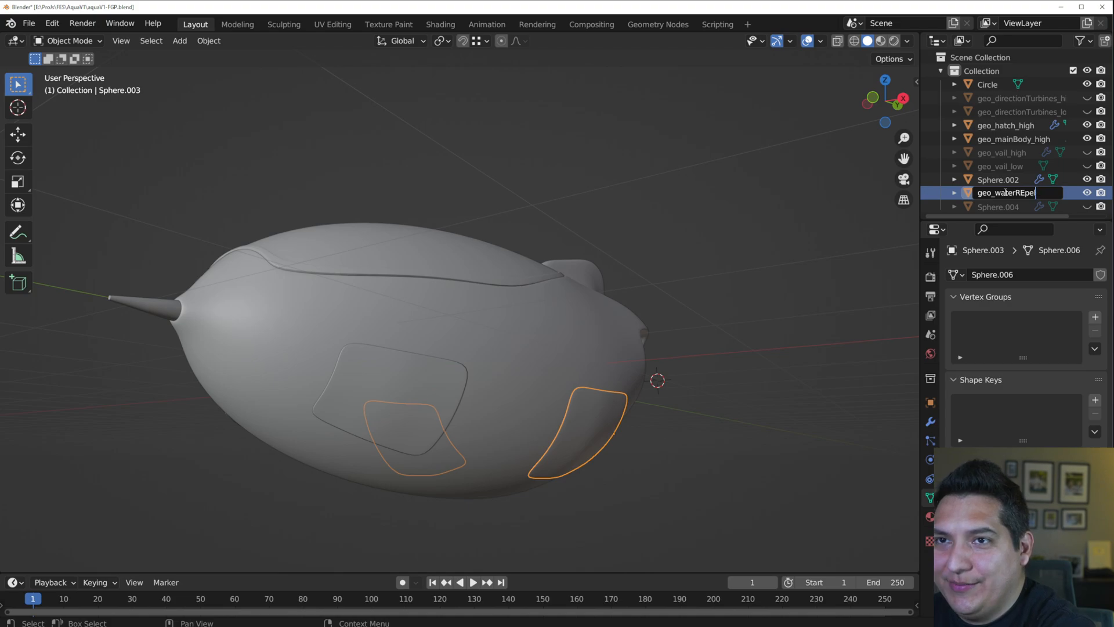
pyautogui.write('epela')
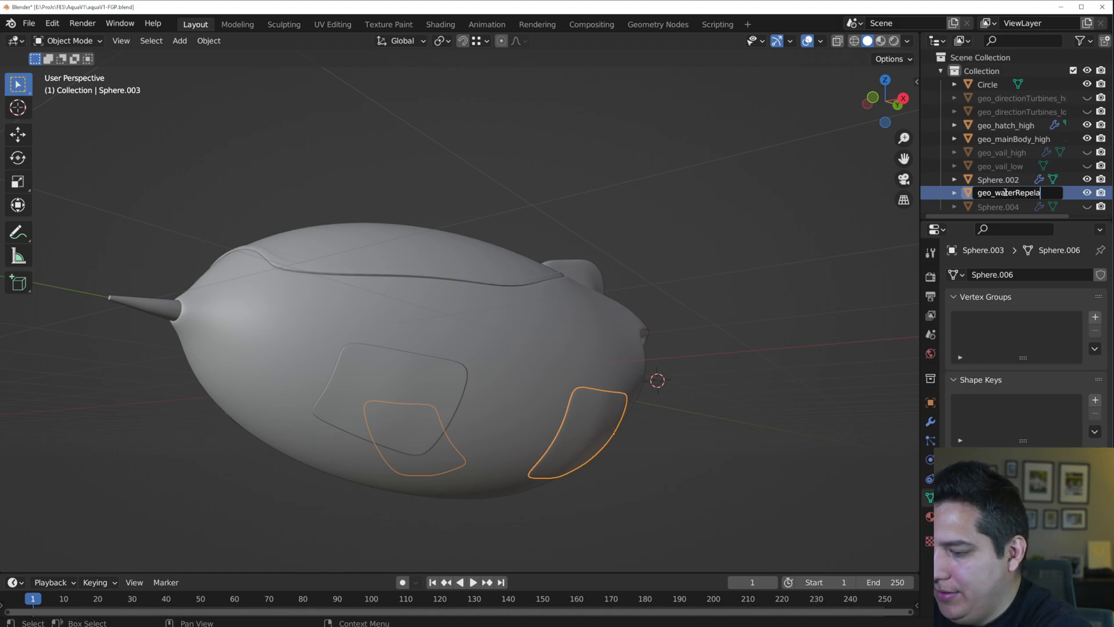
pyautogui.write('nt_')
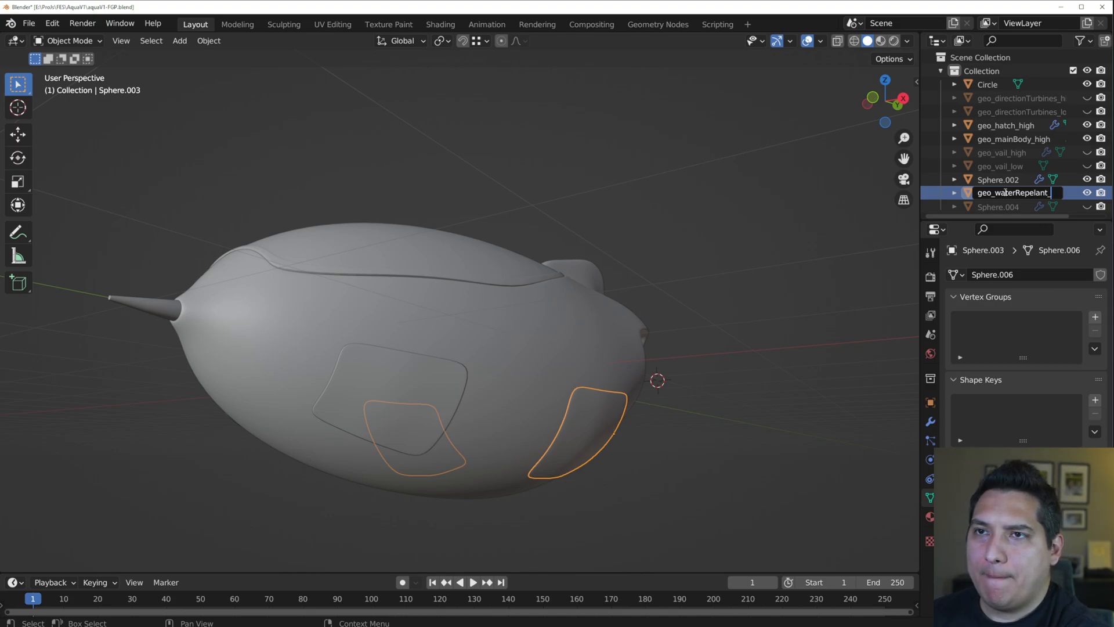
pyautogui.write('high')
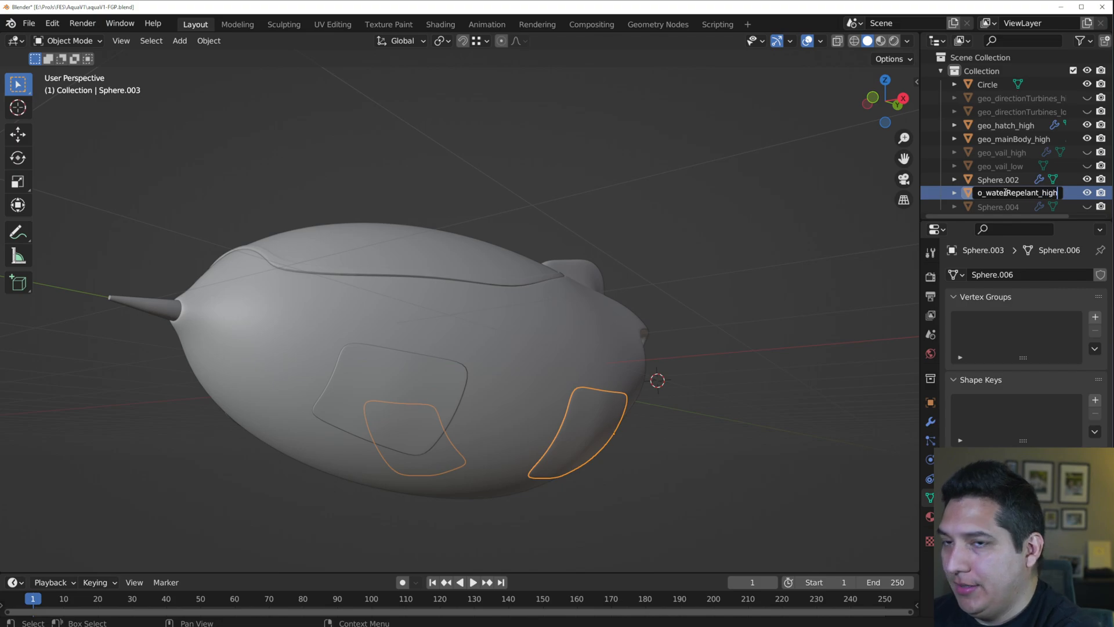
pyautogui.press('Return')
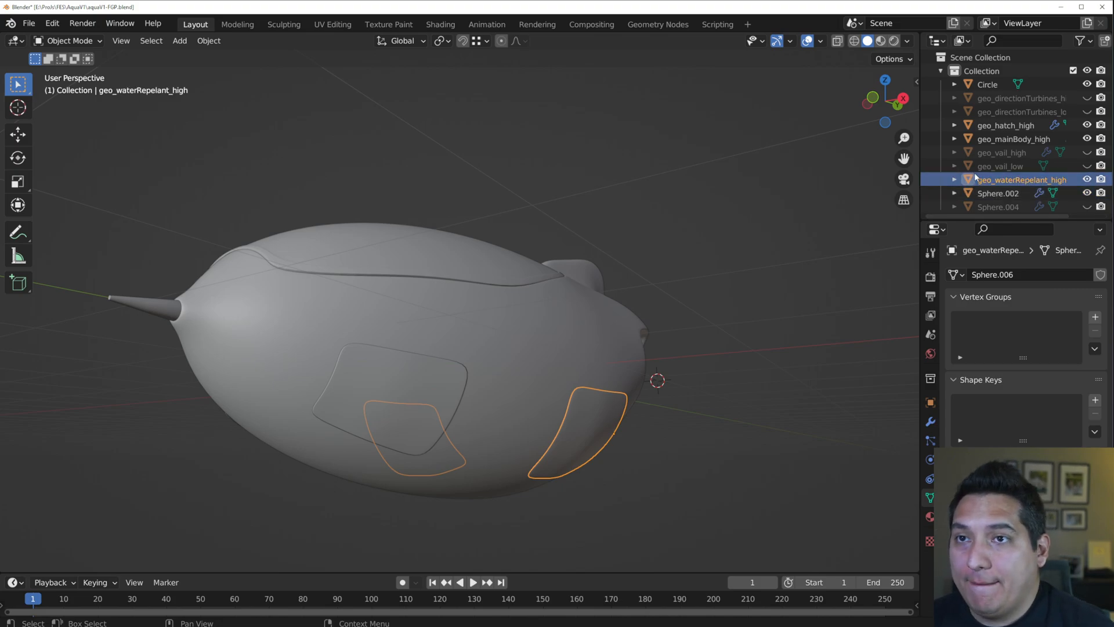
# - Copy the rear lower panel's object name, and rename the panel as geo_waterRepelantBack_high
pyautogui.doubleClick(1015, 180)
pyautogui.hotkey('ctrl', 'c')
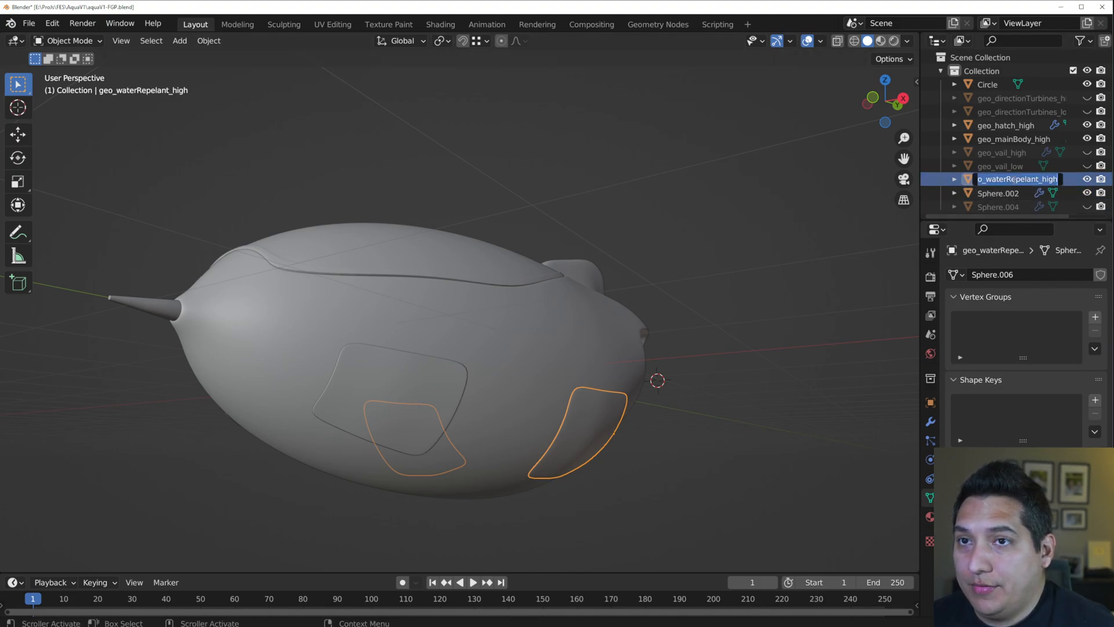
pyautogui.click(1039, 179)
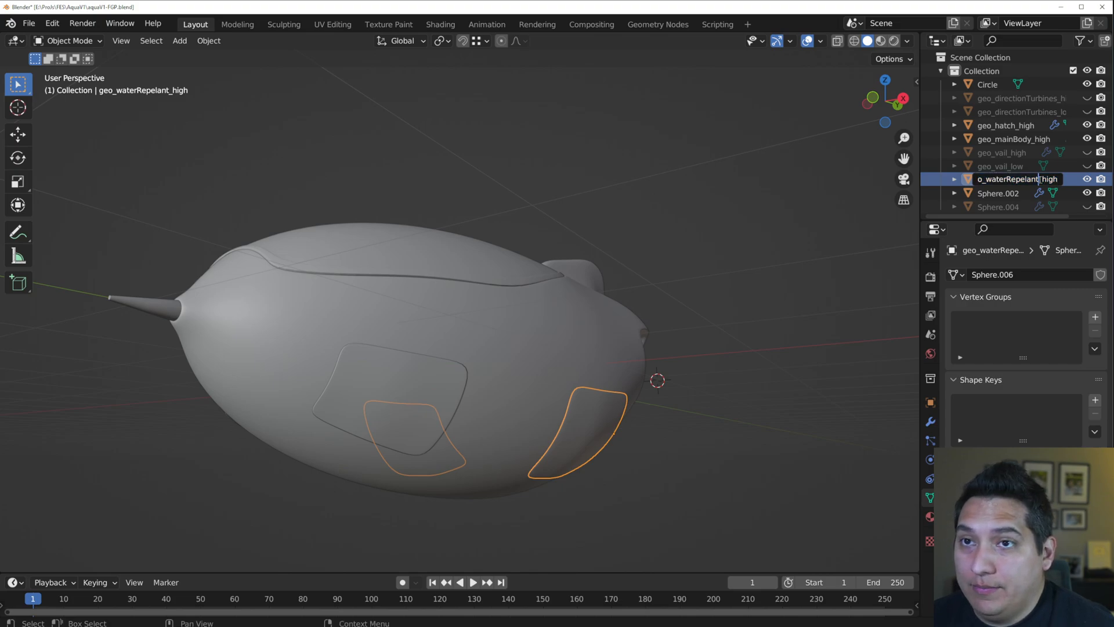
pyautogui.write('Back')
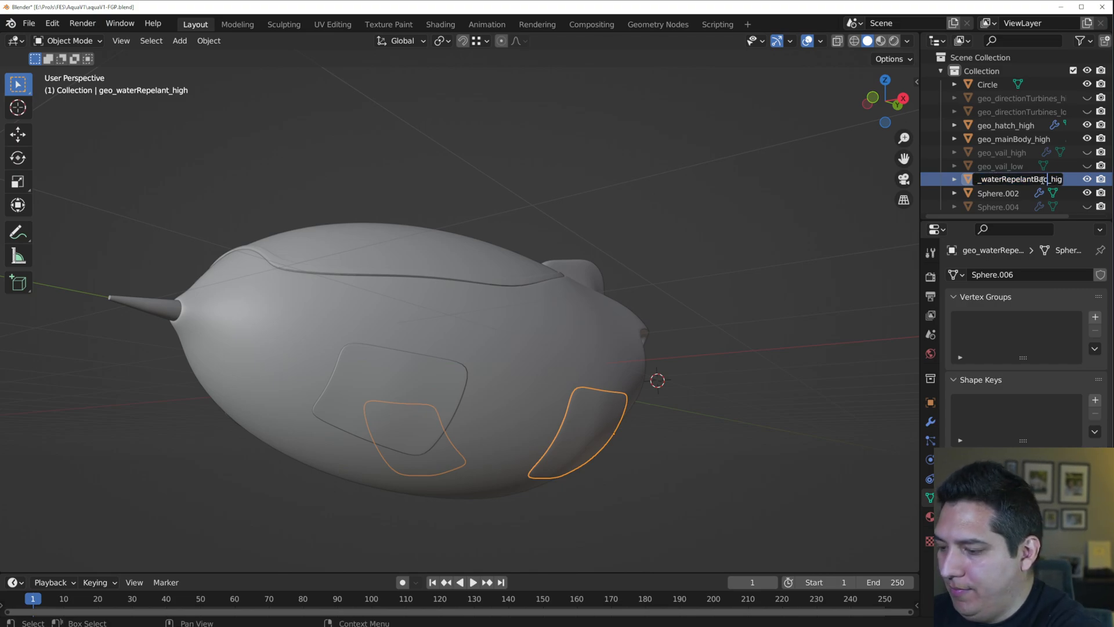
pyautogui.press('Return')
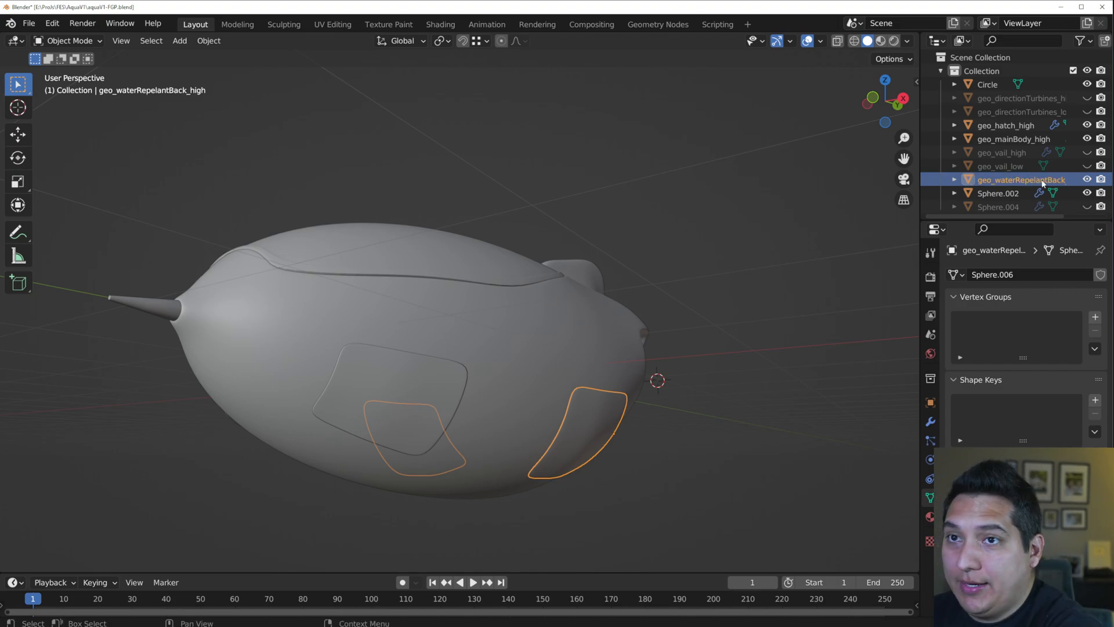
# - Rename the front lower panel object Sphere.002 as geo_waterRepelantFront_high, reusing the copied name
pyautogui.click(462, 397)
pyautogui.click(995, 204)
pyautogui.click(995, 197)
pyautogui.doubleClick(995, 198)
pyautogui.hotkey('ctrl', 'v')
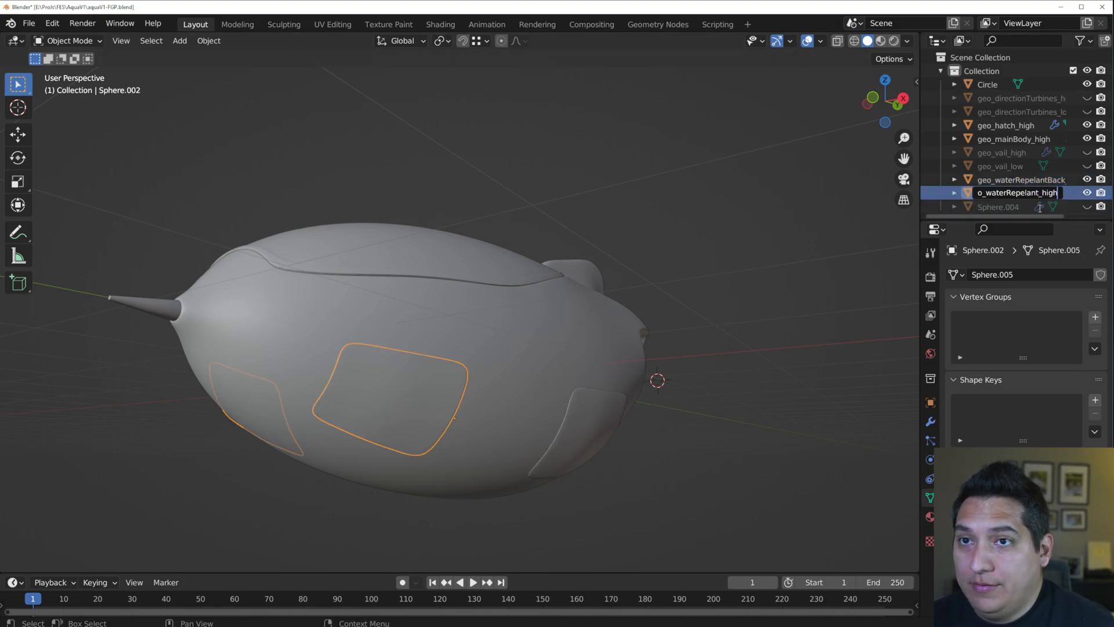
pyautogui.write('Front')
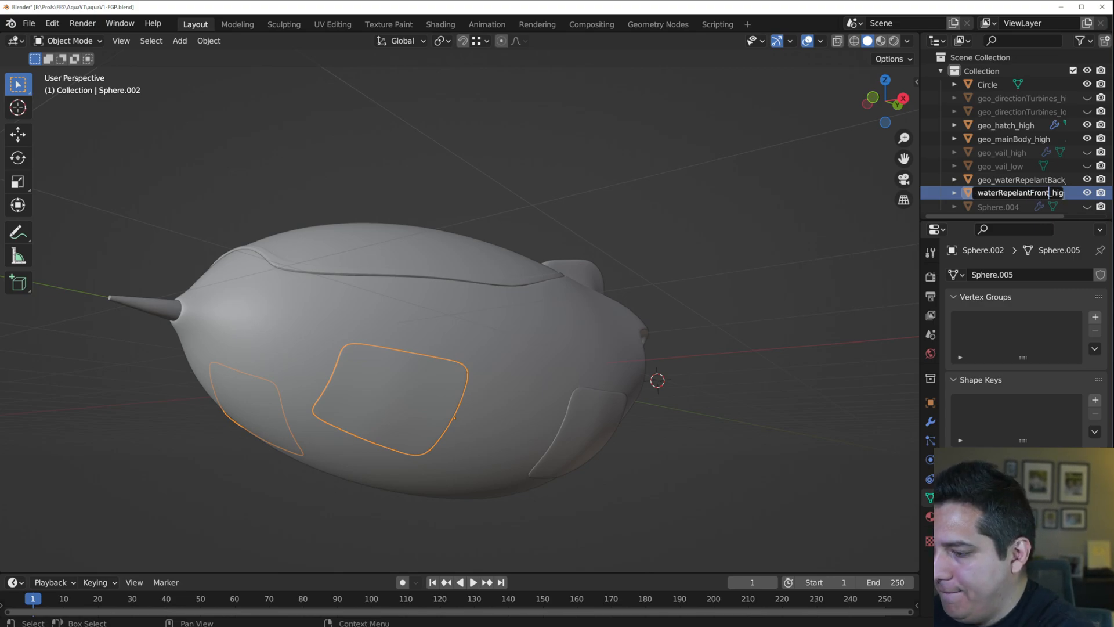
pyautogui.press('Return')
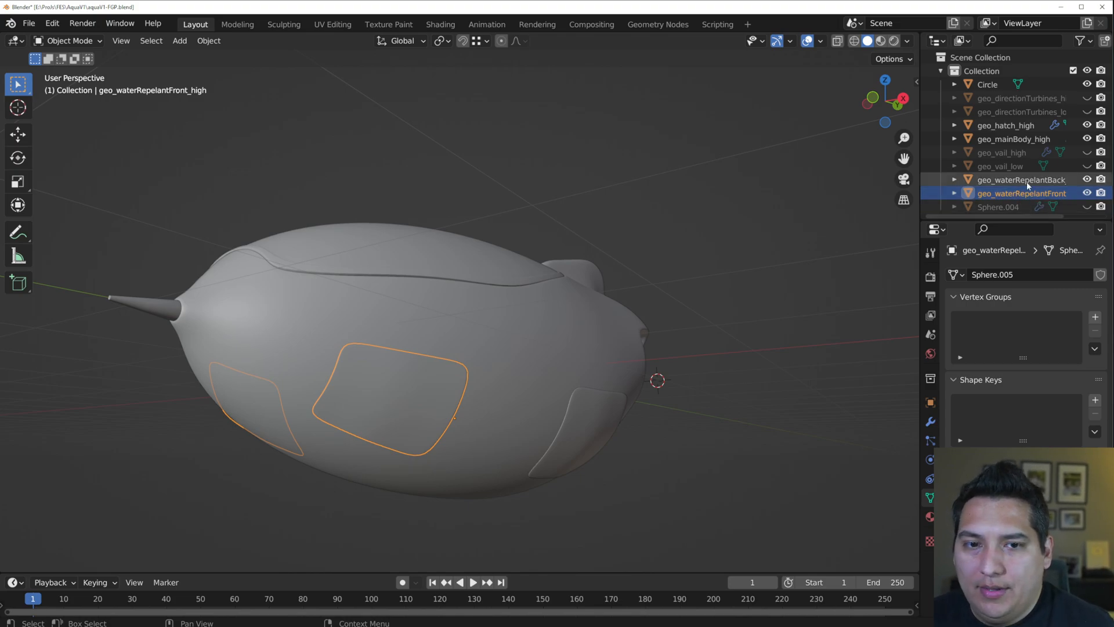
pyautogui.moveTo(610, 393); pyautogui.dragTo(562, 466, button='middle')
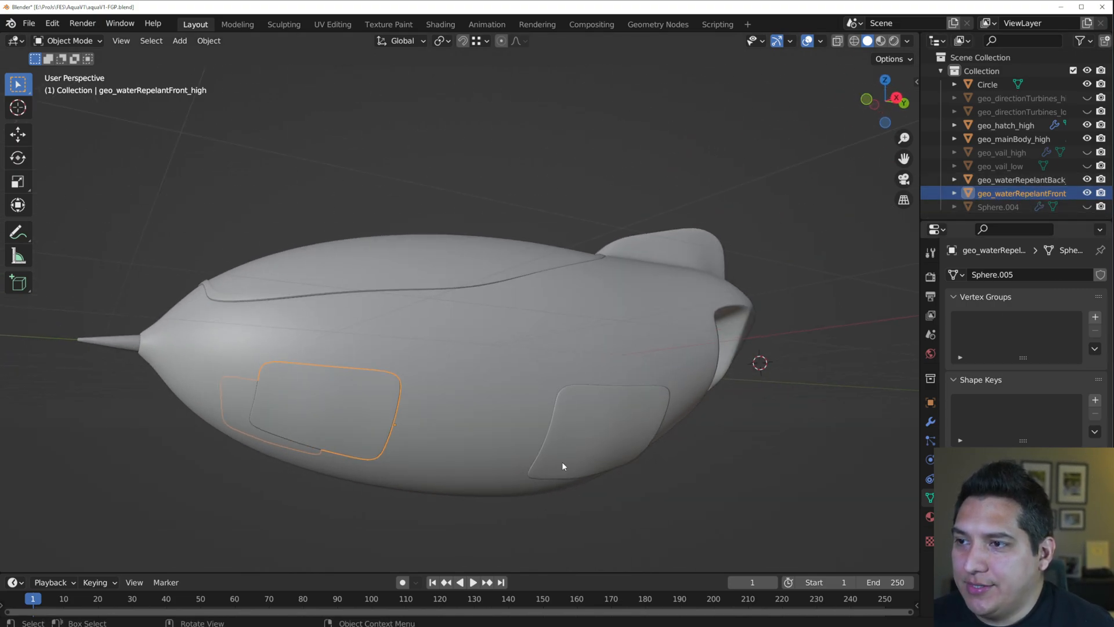
pyautogui.moveTo(592, 426); pyautogui.dragTo(505, 431, button='middle')
pyautogui.moveTo(290, 413); pyautogui.dragTo(366, 439, button='middle')
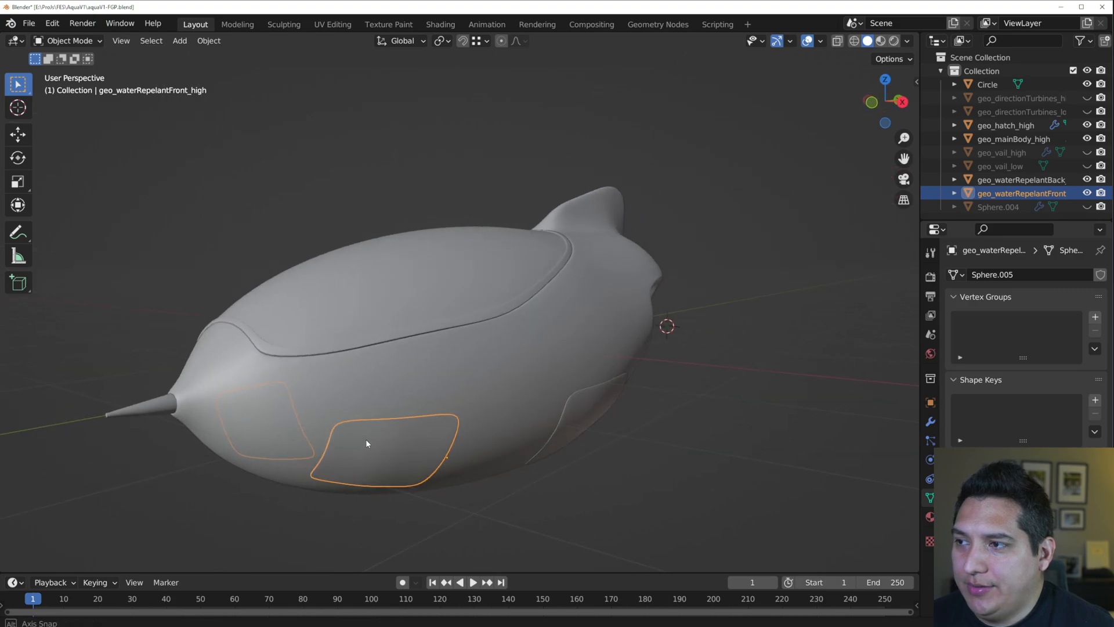
pyautogui.click(736, 472)
pyautogui.moveTo(713, 474); pyautogui.dragTo(507, 316, button='middle')
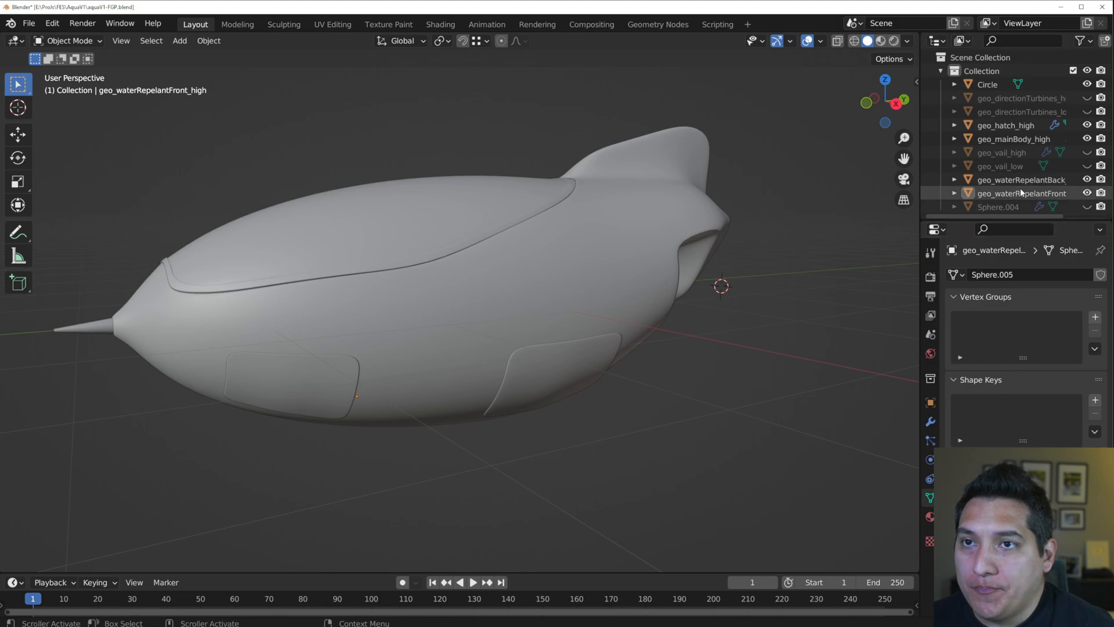
# - Rename the nose spike object Circle as geo_pointyThing_high
pyautogui.moveTo(612, 299); pyautogui.dragTo(591, 352, button='middle')
pyautogui.click(105, 323)
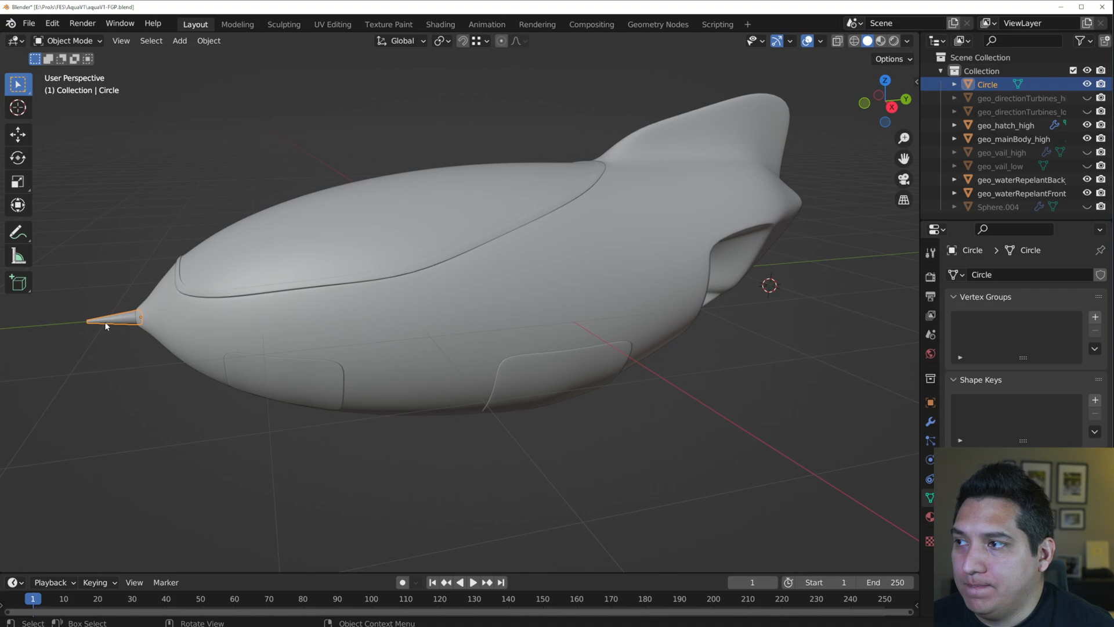
pyautogui.doubleClick(989, 84)
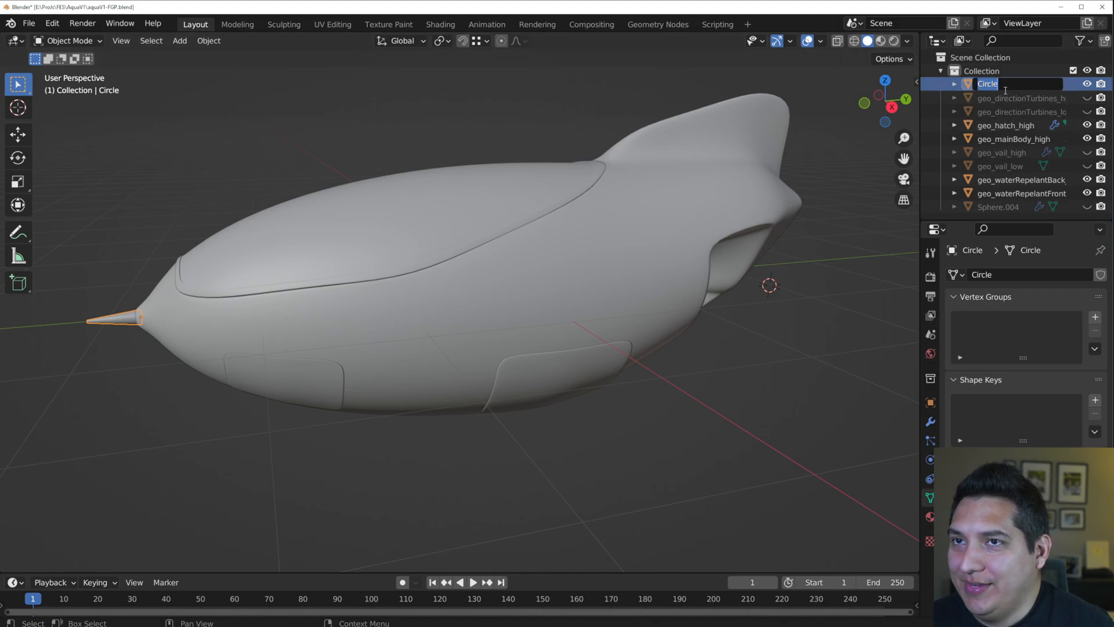
pyautogui.write('geo_')
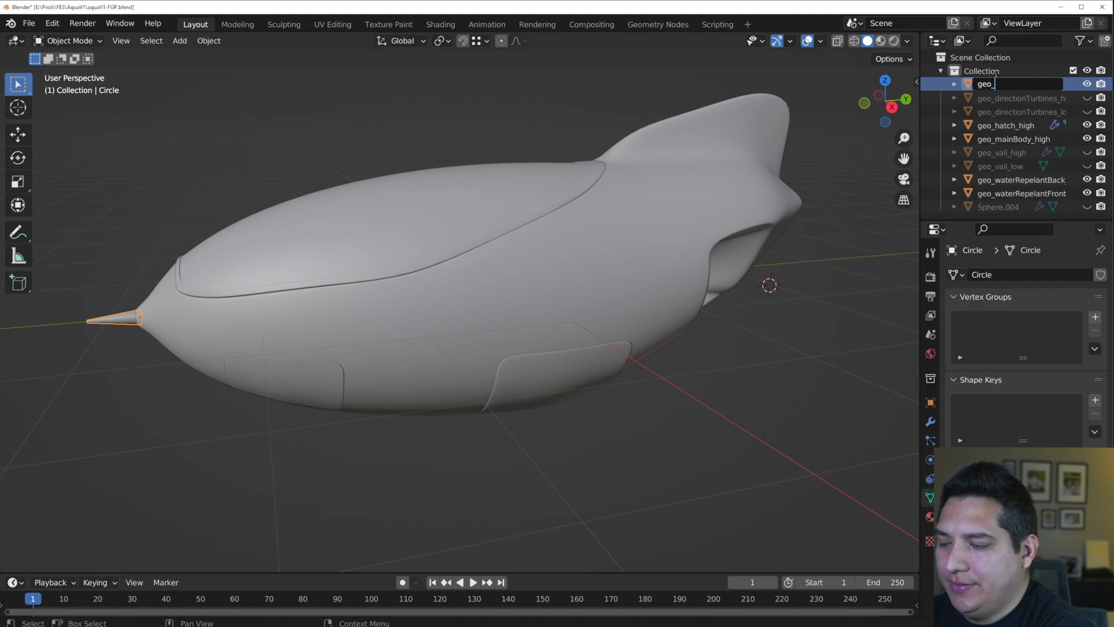
pyautogui.write('pointy')
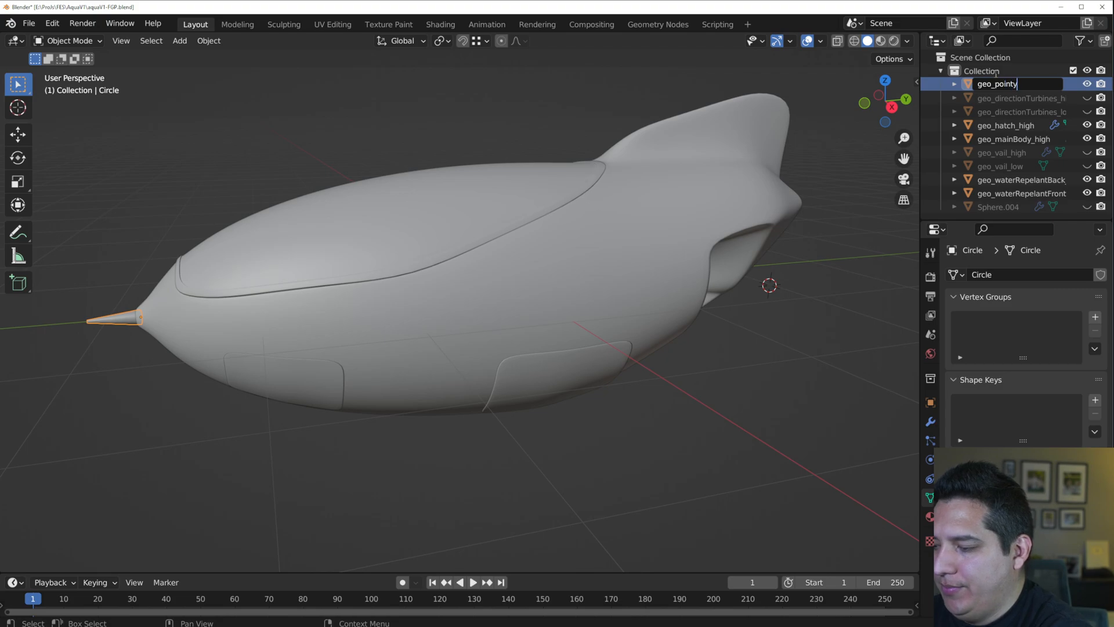
pyautogui.write('Thing')
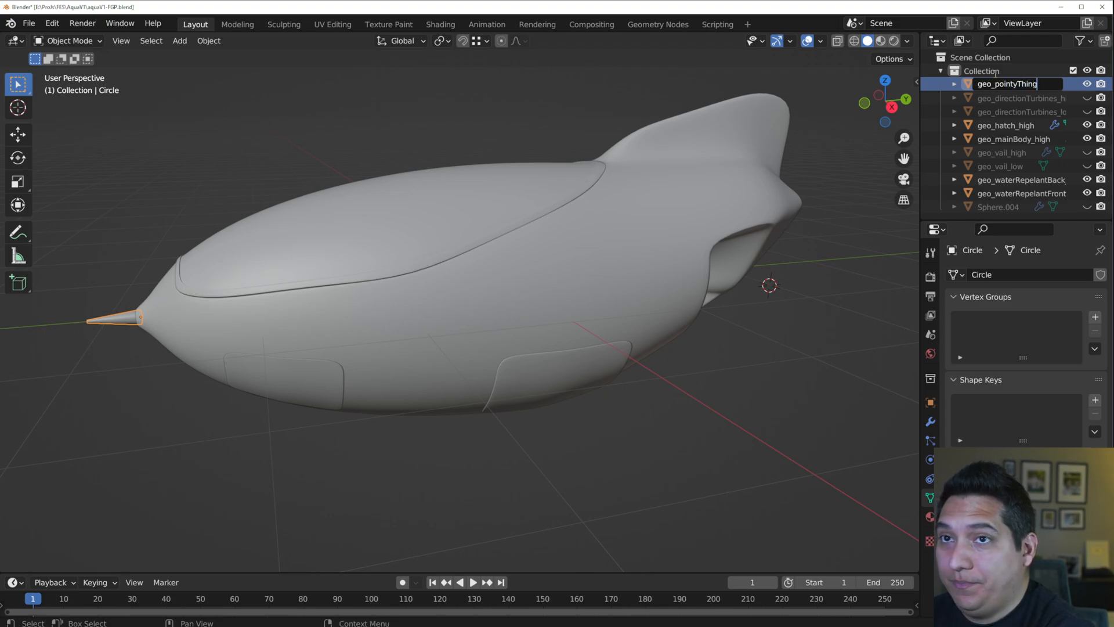
pyautogui.write('_hig')
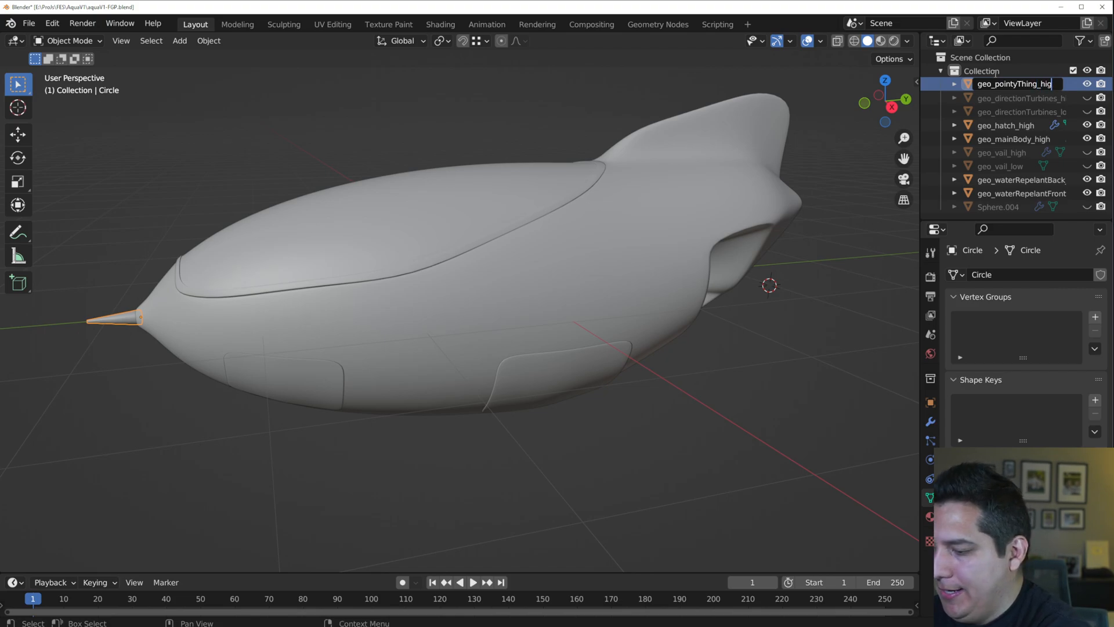
pyautogui.write('h')
pyautogui.press('Return')
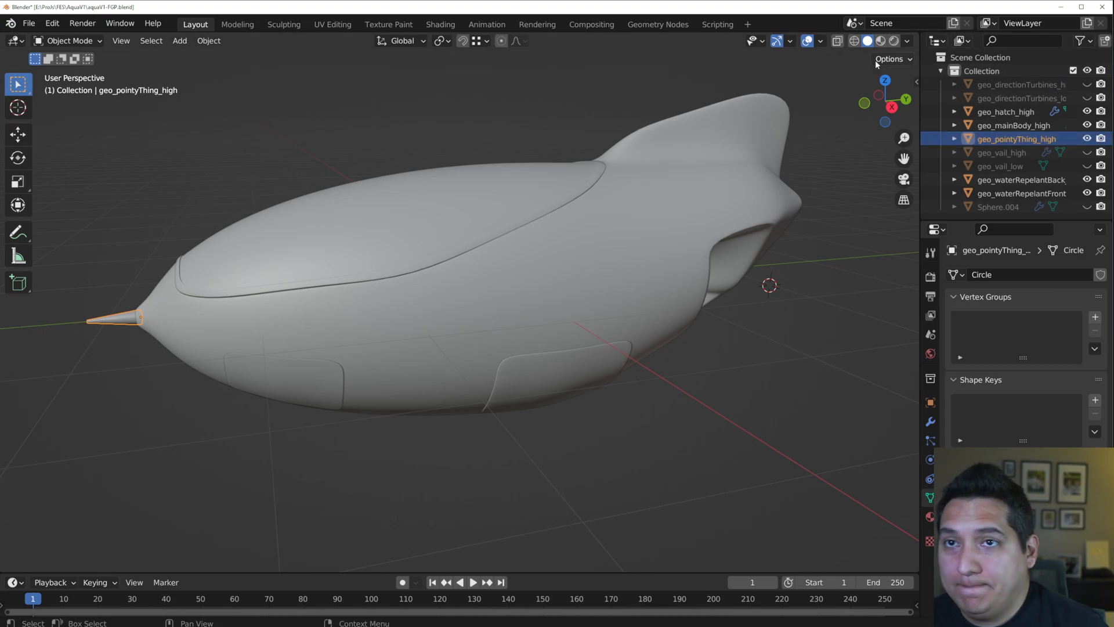
# - Select the hull, canopy, both lower water-repellent panels and the nose spike together
pyautogui.moveTo(587, 324)
pyautogui.mouseDown(button='middle')
pyautogui.moveTo(659, 365)
pyautogui.moveTo(523, 319)
pyautogui.moveTo(582, 308)
pyautogui.moveTo(502, 288)
pyautogui.moveTo(569, 318)
pyautogui.mouseUp(button='middle')
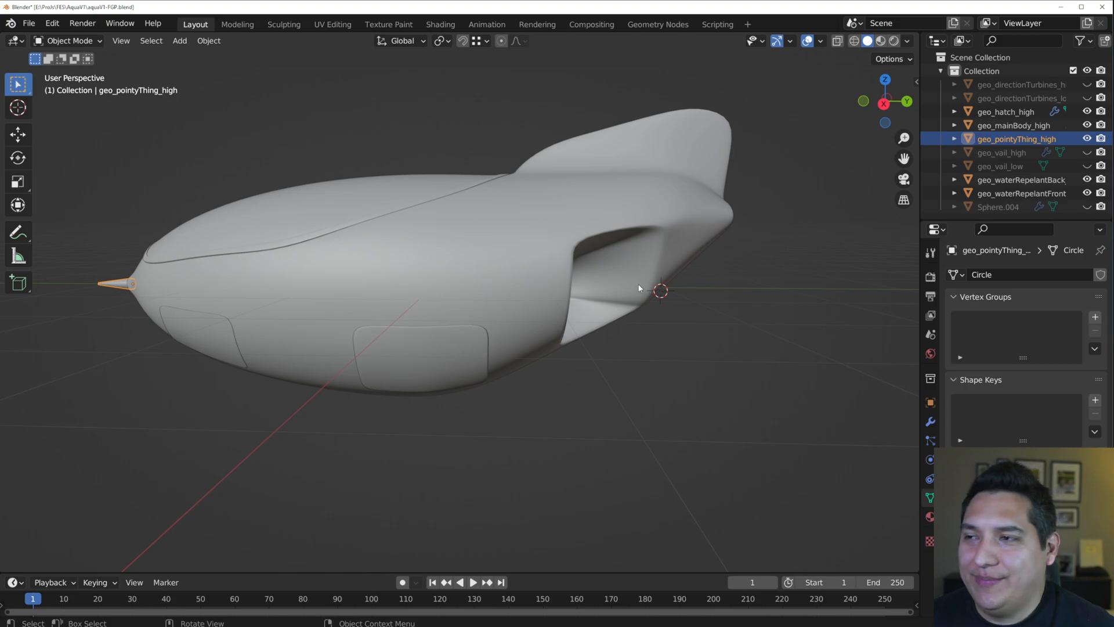
pyautogui.moveTo(637, 286); pyautogui.dragTo(719, 321, button='middle')
pyautogui.moveTo(555, 351); pyautogui.dragTo(490, 301, button='middle')
pyautogui.click(490, 301)
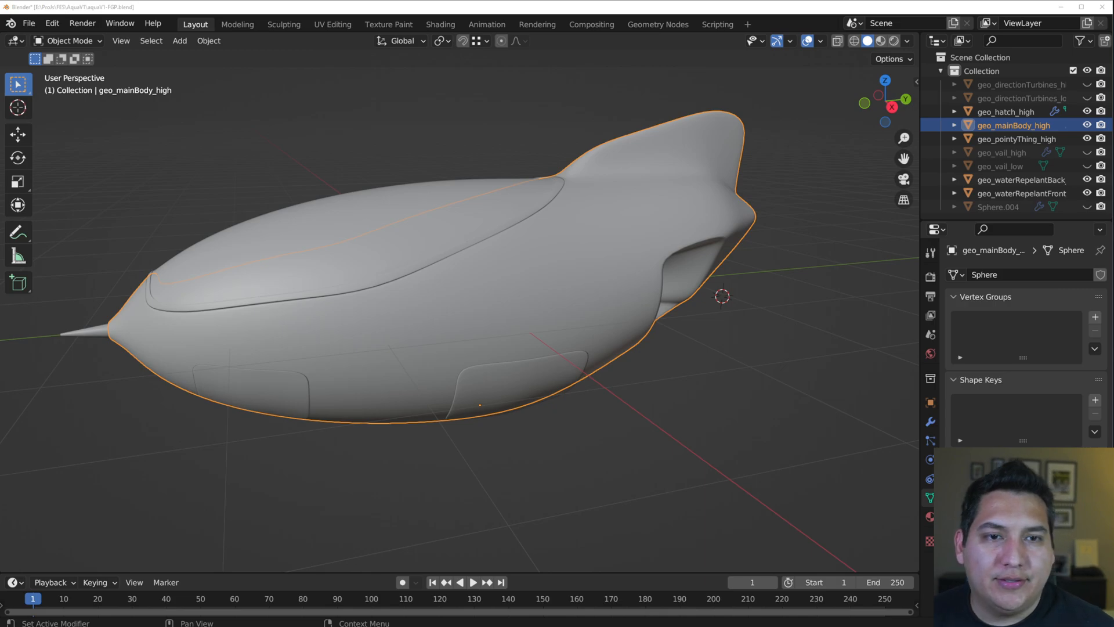
pyautogui.click(363, 212)
pyautogui.keyDown('shift'); pyautogui.click(504, 305); pyautogui.keyUp('shift')
pyautogui.moveTo(507, 318)
pyautogui.mouseDown(button='middle')
pyautogui.moveTo(433, 299)
pyautogui.moveTo(560, 296)
pyautogui.moveTo(512, 297)
pyautogui.mouseUp(button='middle')
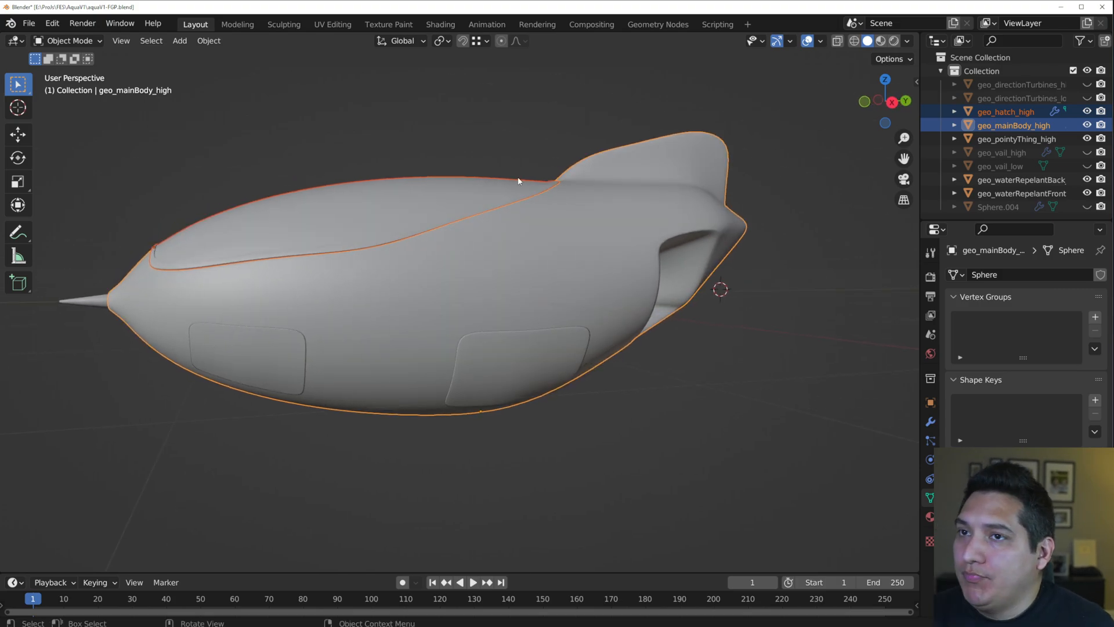
pyautogui.moveTo(480, 243)
pyautogui.mouseDown(button='middle')
pyautogui.moveTo(608, 282)
pyautogui.moveTo(613, 243)
pyautogui.moveTo(457, 244)
pyautogui.mouseUp(button='middle')
pyautogui.moveTo(195, 106)
pyautogui.mouseDown()
pyautogui.moveTo(228, 148)
pyautogui.moveTo(768, 395)
pyautogui.mouseUp()
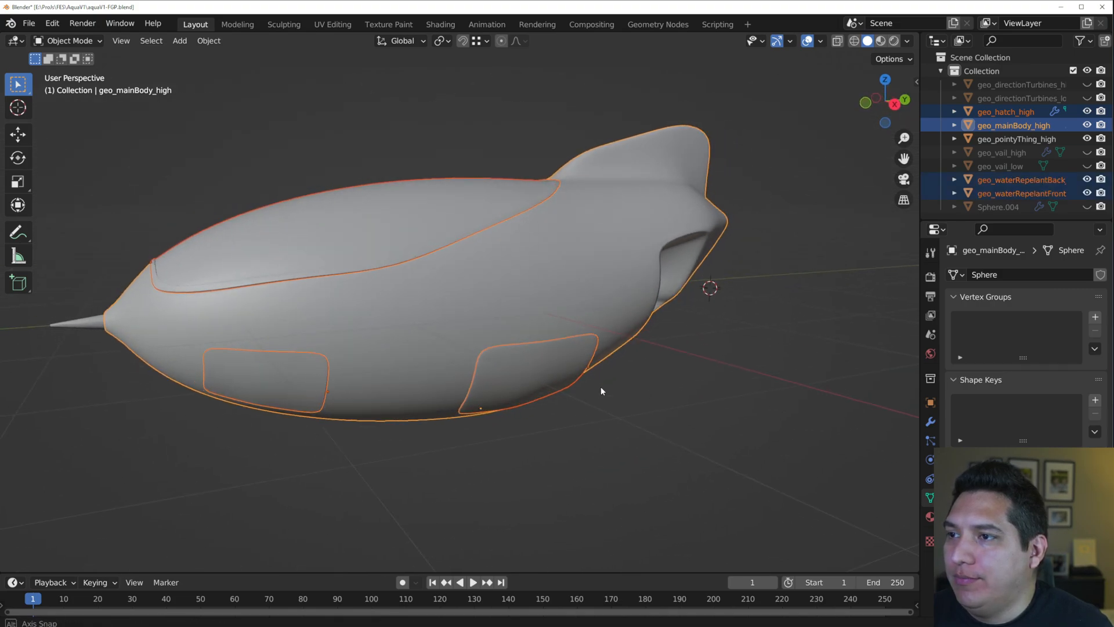
pyautogui.keyDown('shift'); pyautogui.click(75, 328); pyautogui.keyUp('shift')
pyautogui.moveTo(76, 329); pyautogui.dragTo(748, 338, button='middle')
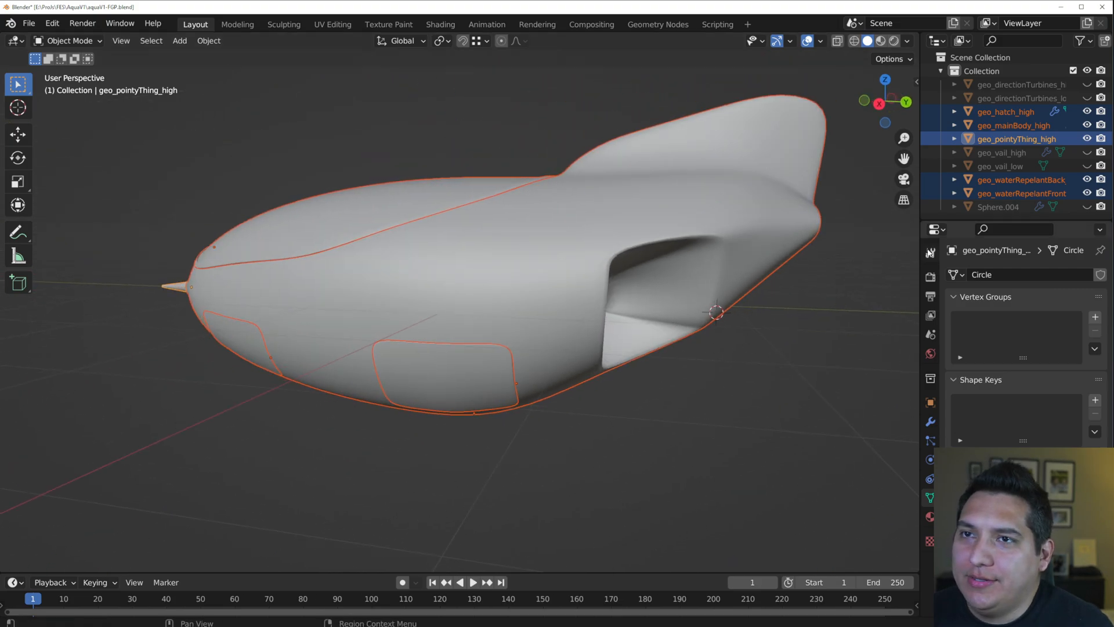
pyautogui.scroll(1, 628, 346)
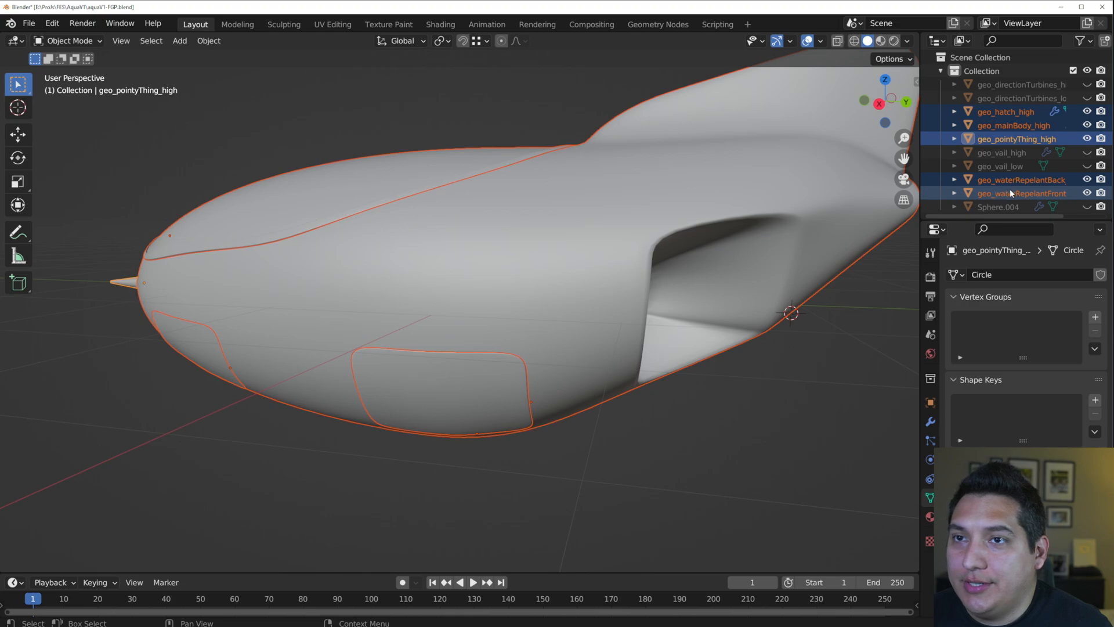
# - Rename the hidden object Sphere.004 as geo_fillings_high
pyautogui.click(999, 206)
pyautogui.moveTo(865, 325); pyautogui.dragTo(782, 327, button='middle')
pyautogui.doubleClick(1003, 205)
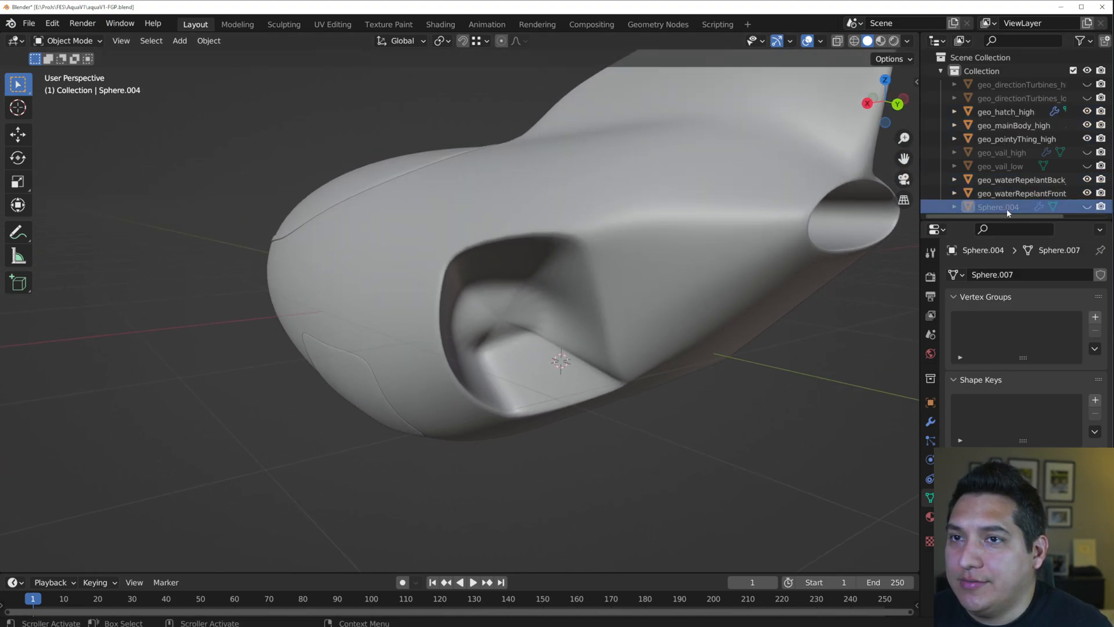
pyautogui.write('geo_fillings_high')
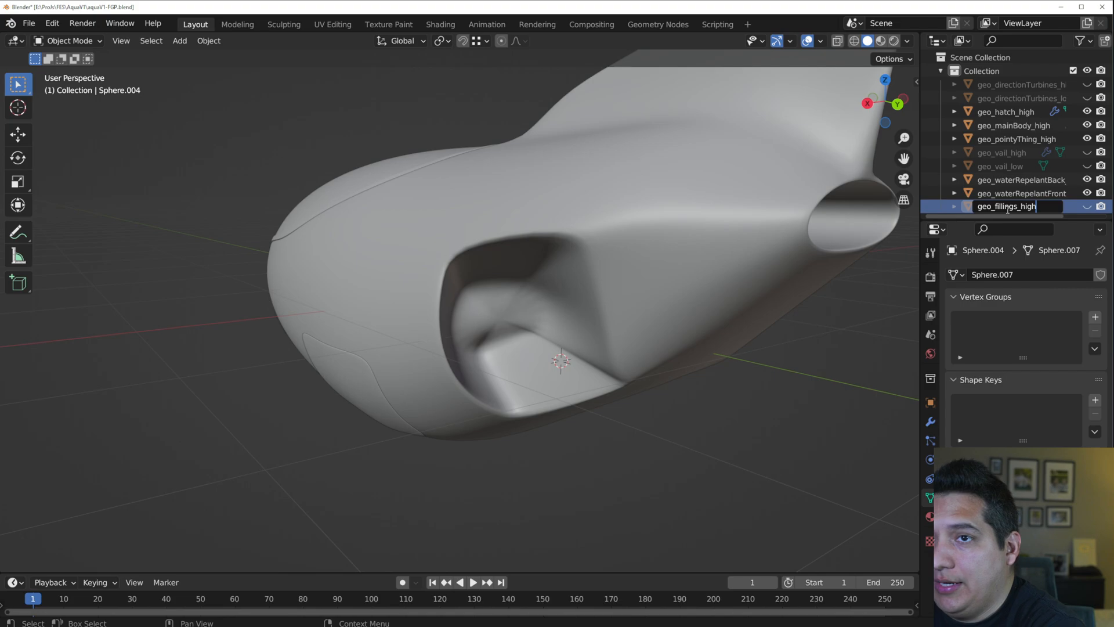
pyautogui.press('Return')
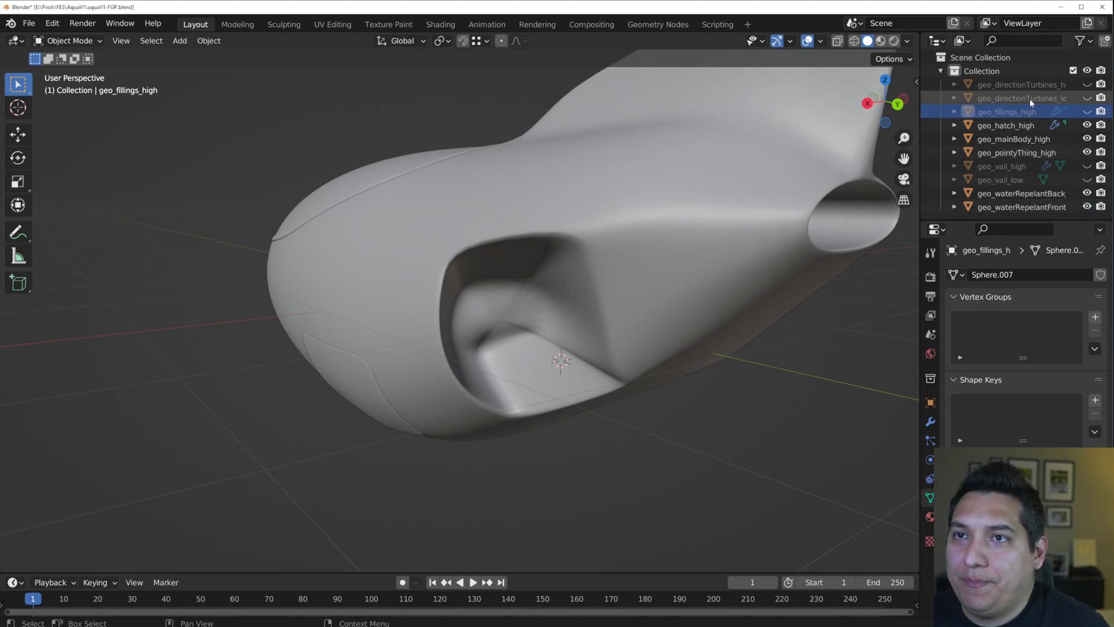
# - Change the suffix of the hidden fillings object so its name is geo_fillings_low
pyautogui.doubleClick(1039, 111)
pyautogui.click(1040, 110)
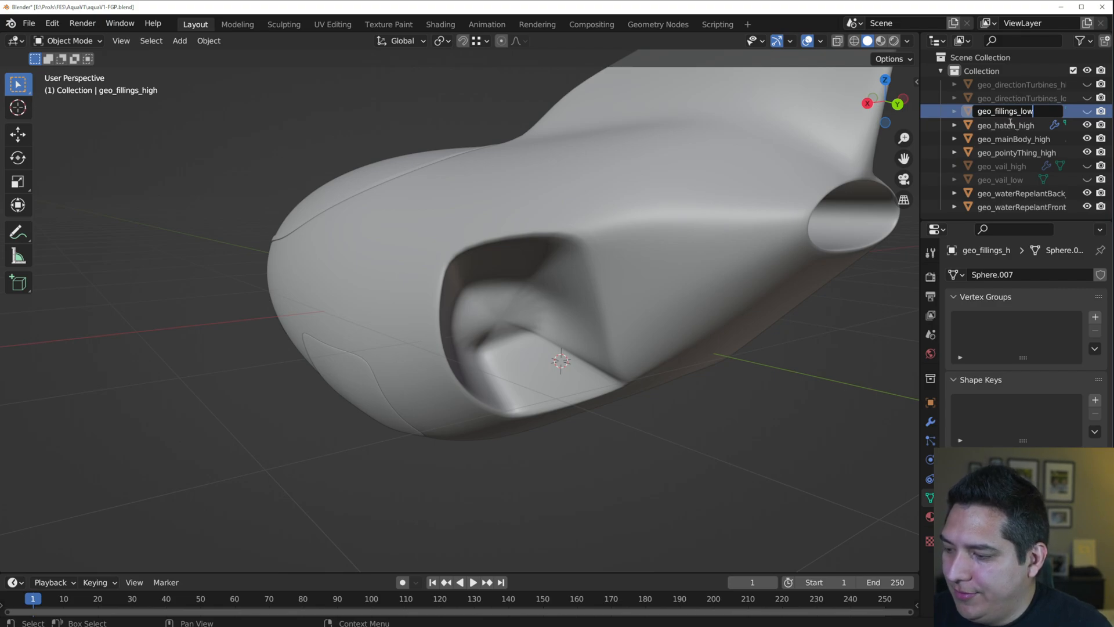
pyautogui.write('low')
pyautogui.press('Return')
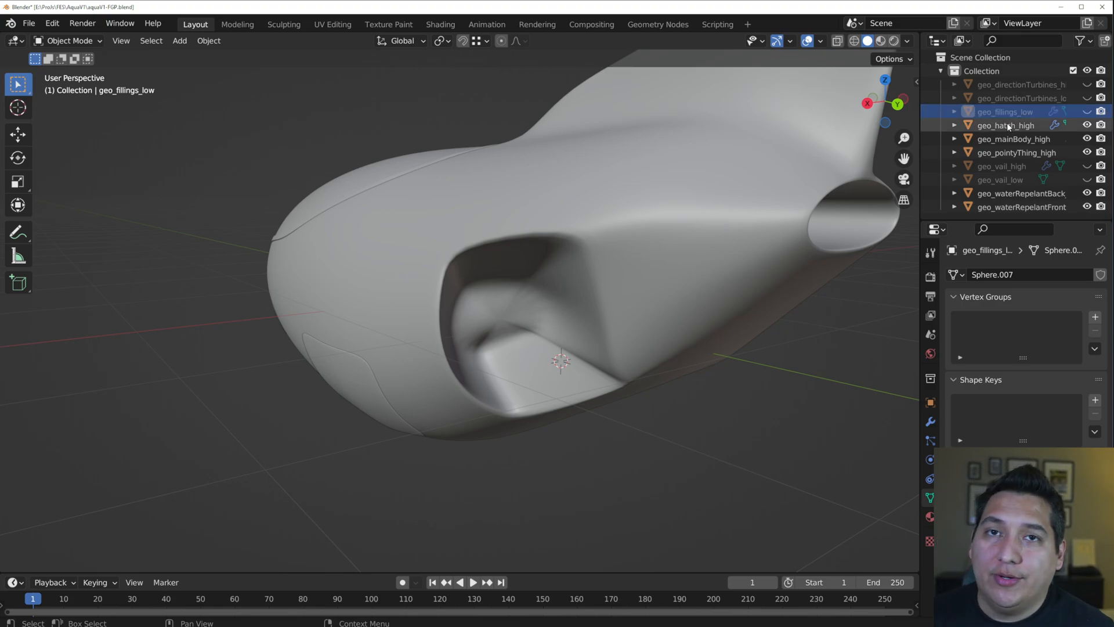
# - Turn on the Statistics overlay in the viewport and deselect all the vehicle parts
pyautogui.moveTo(452, 284); pyautogui.dragTo(614, 278, button='middle')
pyautogui.moveTo(74, 103); pyautogui.dragTo(624, 371)
pyautogui.moveTo(761, 409); pyautogui.dragTo(761, 374, button='middle')
pyautogui.moveTo(619, 379); pyautogui.dragTo(681, 409, button='middle')
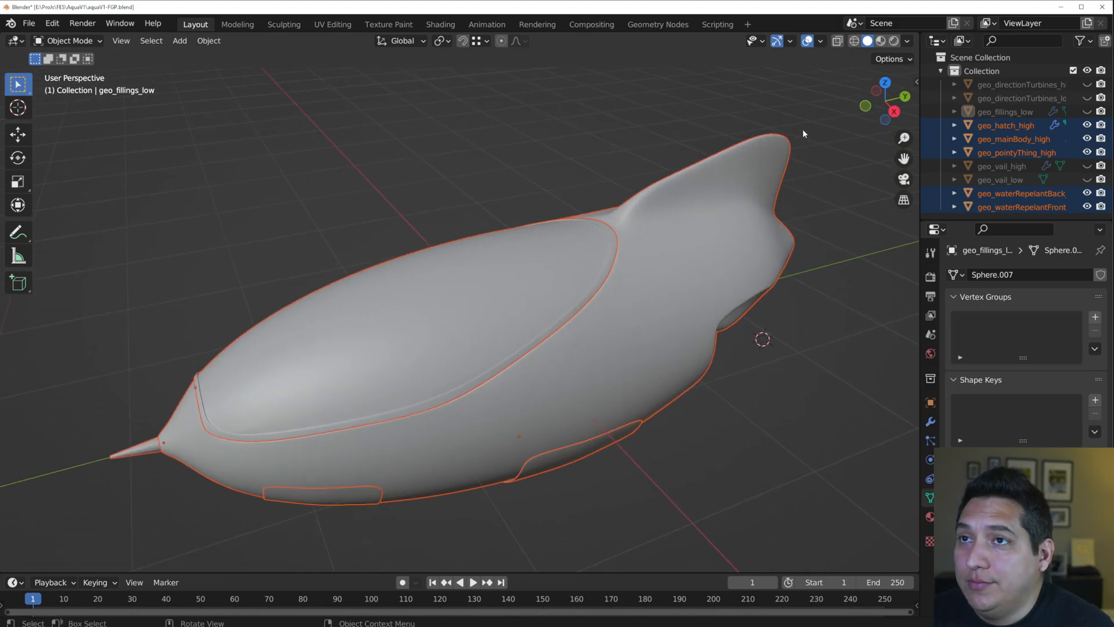
pyautogui.click(792, 40)
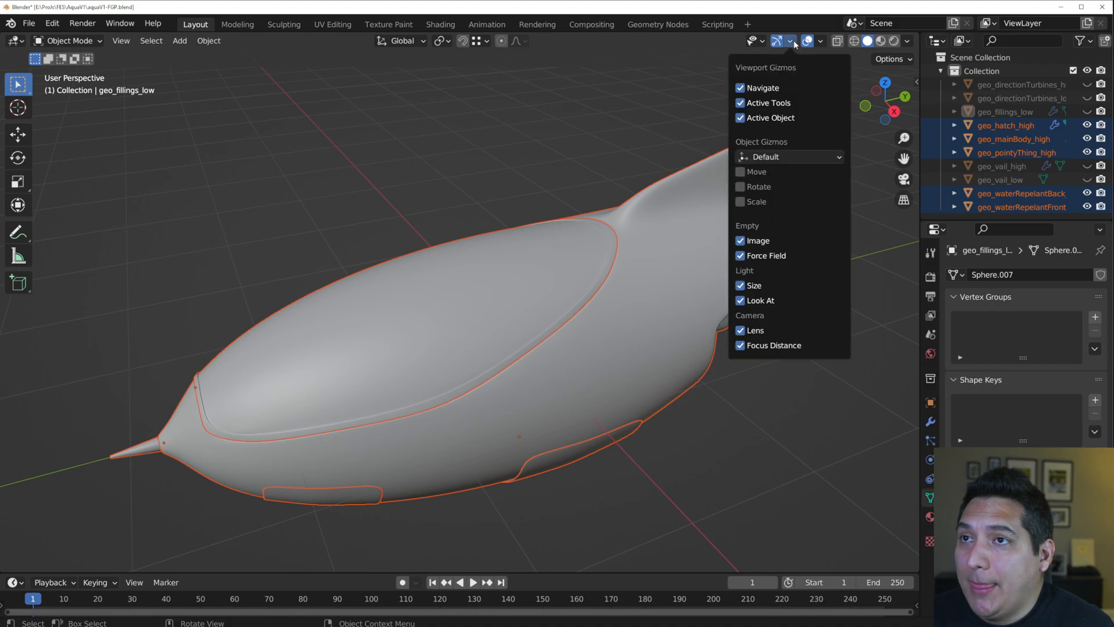
pyautogui.click(820, 41)
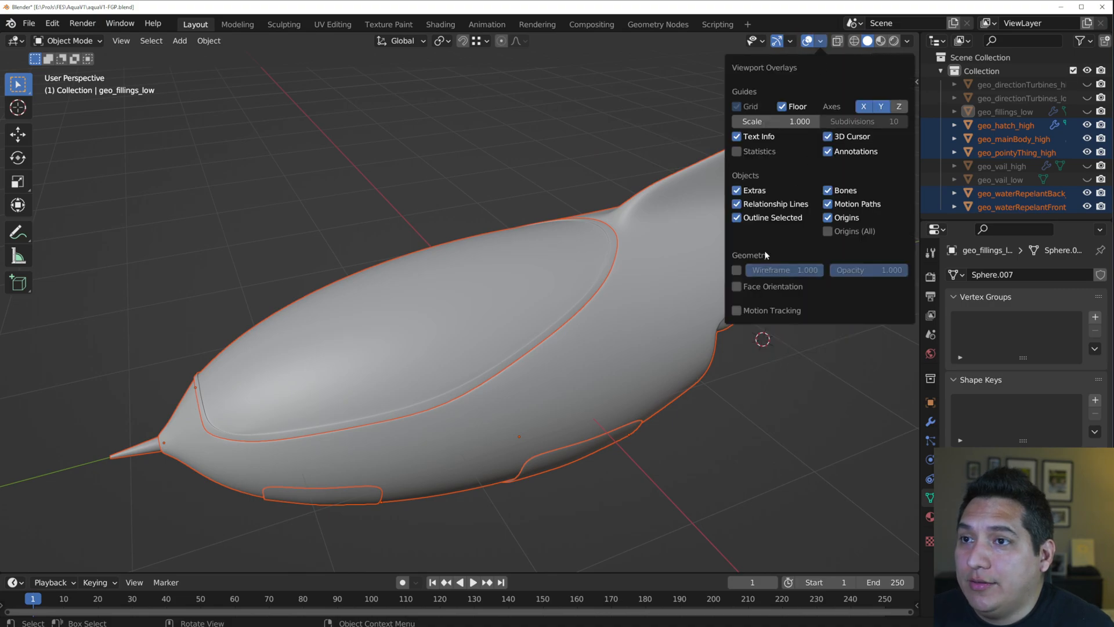
pyautogui.click(738, 151)
pyautogui.click(775, 388)
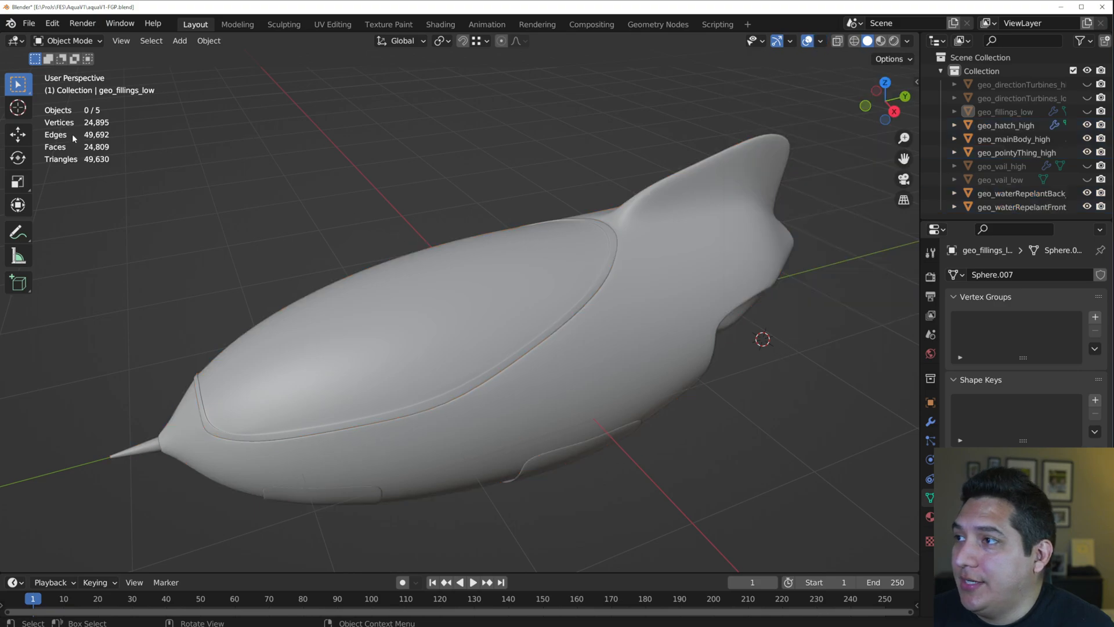
pyautogui.moveTo(349, 248); pyautogui.dragTo(564, 306, button='middle')
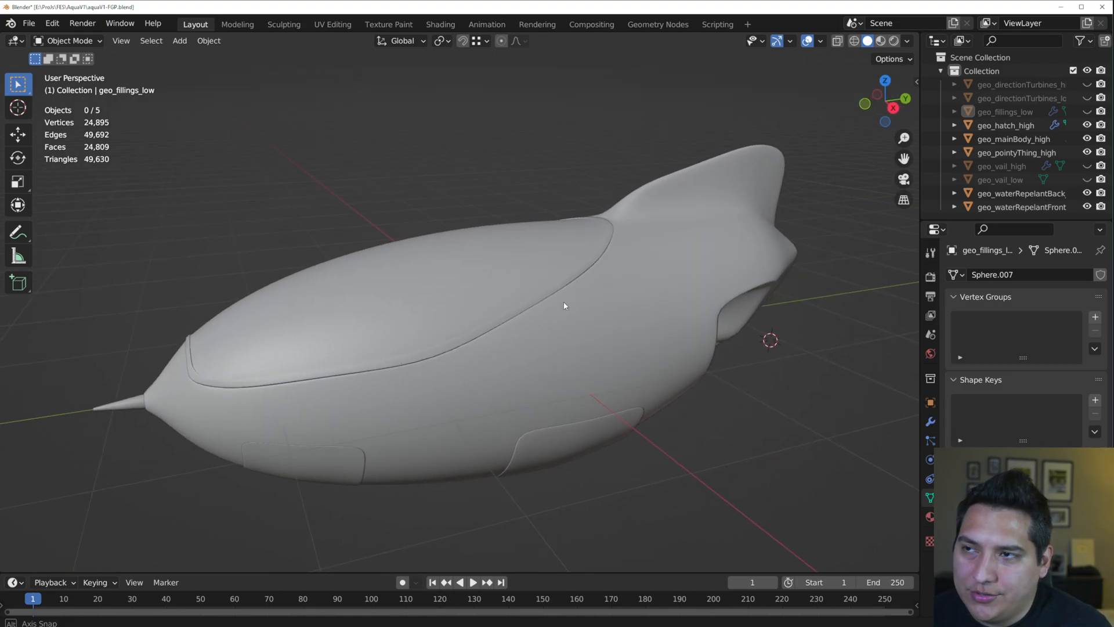
# - Duplicate the main body and the hatch in place, and hide everything except the two duplicates
pyautogui.click(503, 348)
pyautogui.moveTo(493, 440); pyautogui.dragTo(466, 434, button='middle')
pyautogui.keyDown('shift'); pyautogui.click(372, 225); pyautogui.keyUp('shift')
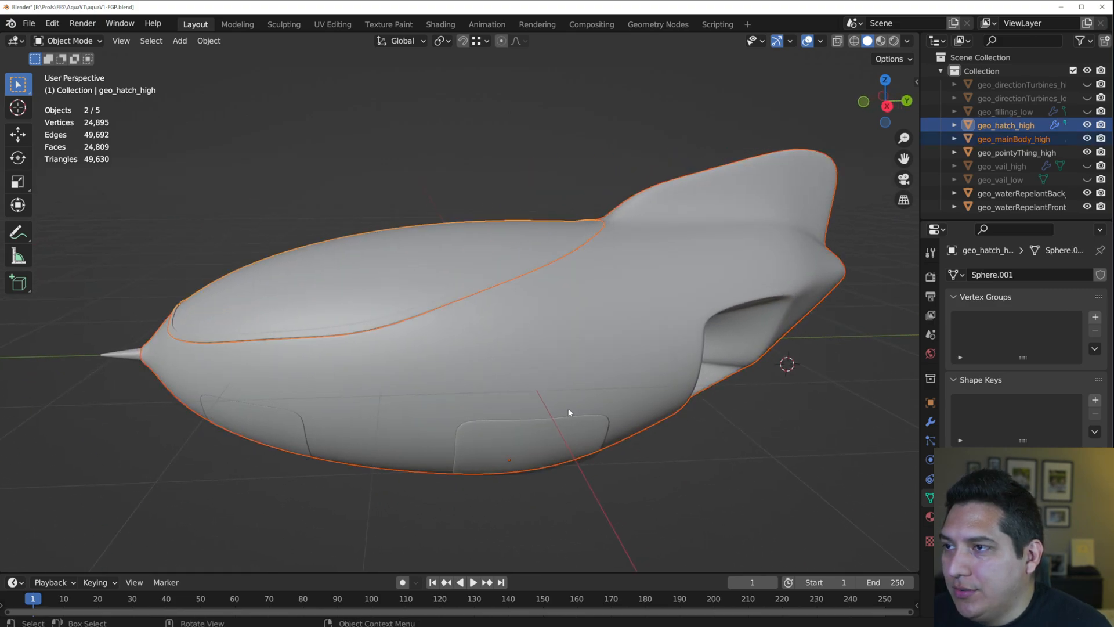
pyautogui.press('g')
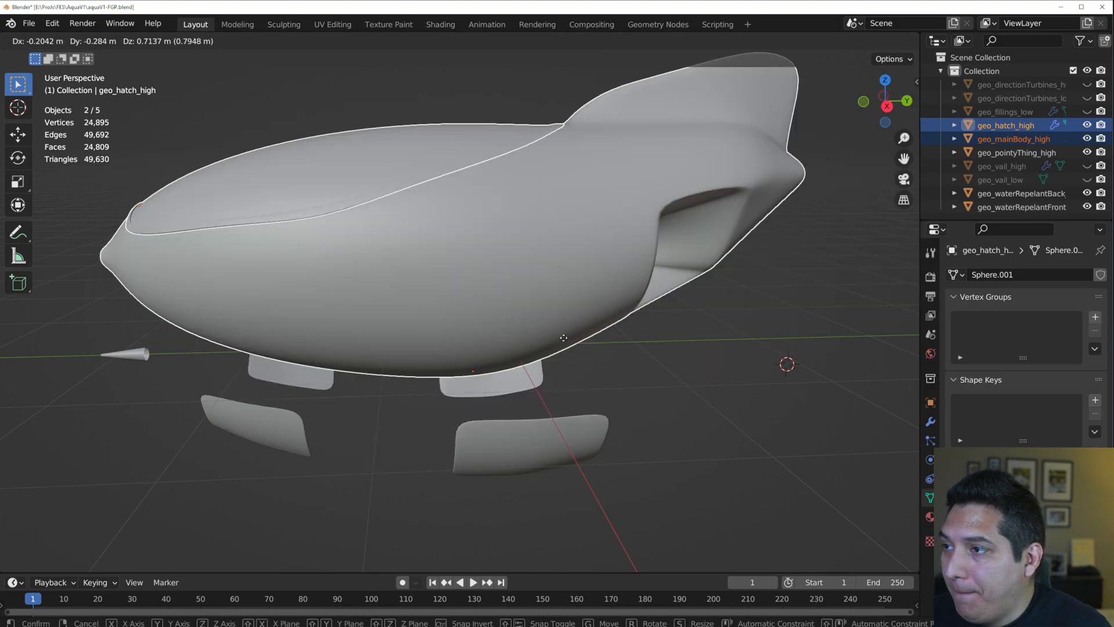
pyautogui.press('Escape')
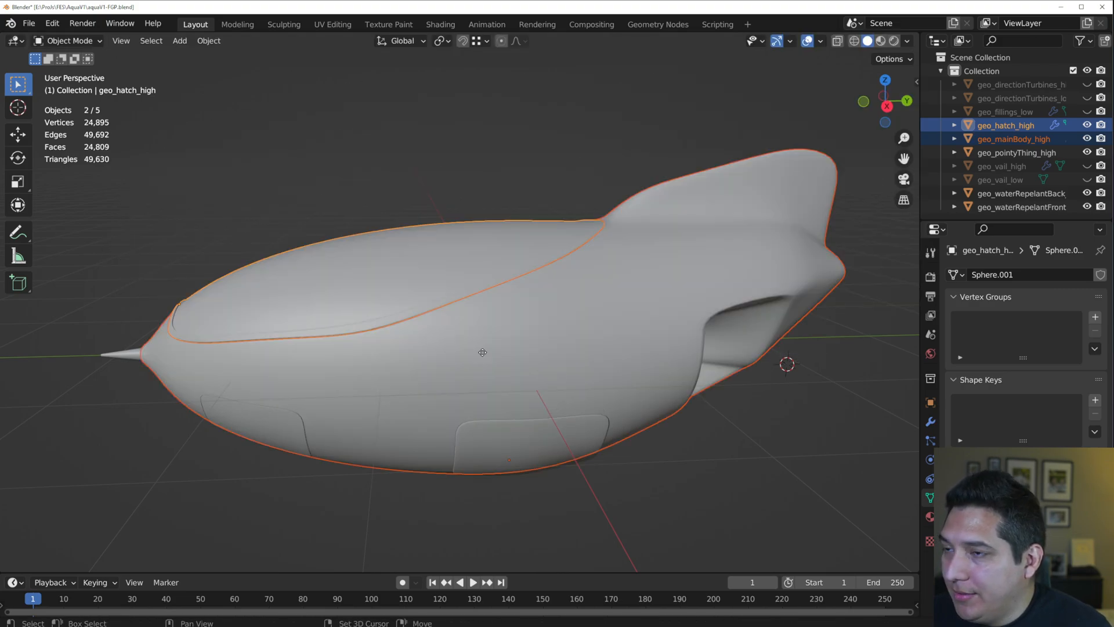
pyautogui.hotkey('shift', 'd')
pyautogui.press('Escape')
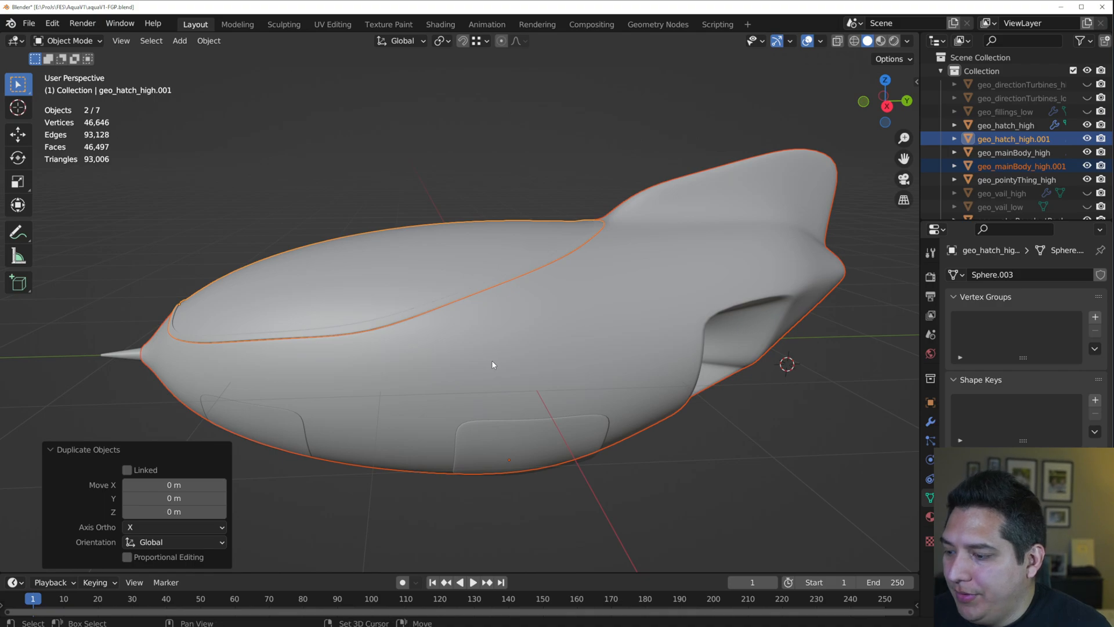
pyautogui.hotkey('shift', 'h')
# - Join the duplicated main body and hatch into one object and open its mesh for face editing
pyautogui.moveTo(438, 367)
pyautogui.mouseDown(button='middle')
pyautogui.moveTo(545, 383)
pyautogui.moveTo(524, 384)
pyautogui.moveTo(527, 354)
pyautogui.moveTo(516, 347)
pyautogui.moveTo(621, 357)
pyautogui.moveTo(555, 360)
pyautogui.mouseUp(button='middle')
pyautogui.hotkey('ctrl', 'j')
pyautogui.scroll(1, 516, 350)
pyautogui.press('Tab')
pyautogui.scroll(1, 540, 342)
pyautogui.press('3')
# - Select the face loops forming the hatch's rim, expand the selection over the adjoining rim faces, and delete them
pyautogui.moveTo(602, 331)
pyautogui.mouseDown(button='middle')
pyautogui.moveTo(486, 316)
pyautogui.moveTo(426, 372)
pyautogui.mouseUp(button='middle')
pyautogui.keyDown('alt'); pyautogui.click(581, 470); pyautogui.keyUp('alt')
pyautogui.moveTo(581, 470)
pyautogui.mouseDown(button='middle')
pyautogui.moveTo(746, 418)
pyautogui.moveTo(511, 394)
pyautogui.moveTo(531, 370)
pyautogui.moveTo(562, 366)
pyautogui.moveTo(520, 354)
pyautogui.mouseUp(button='middle')
pyautogui.keyDown('alt'); pyautogui.keyDown('shift'); pyautogui.click(732, 403); pyautogui.keyUp('shift'); pyautogui.keyUp('alt')
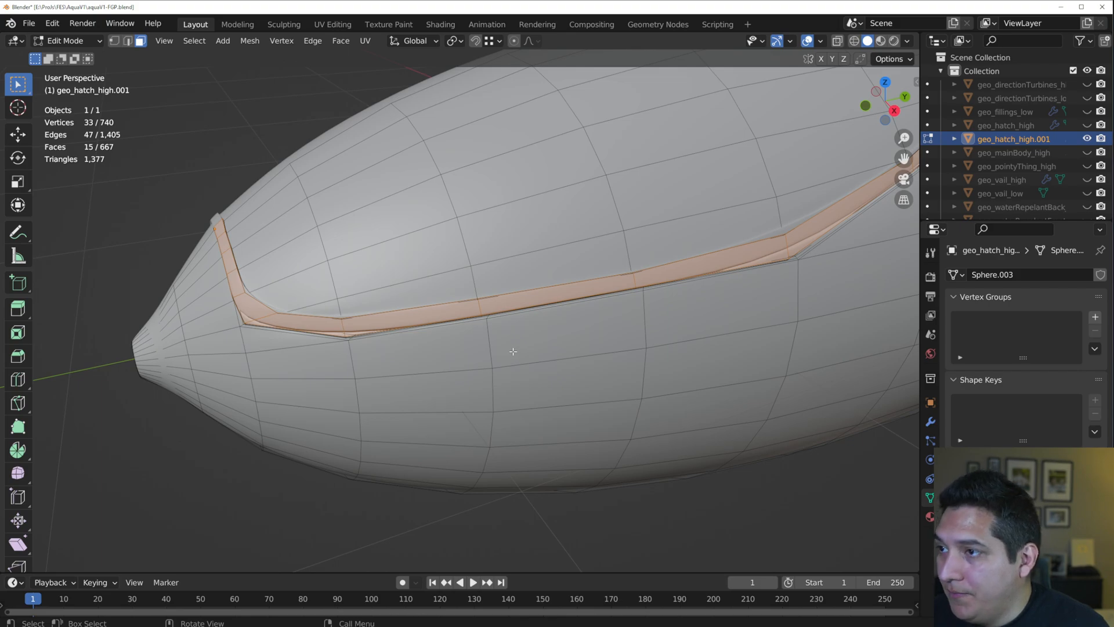
pyautogui.press('ctrl+KP_Add')
pyautogui.press('ctrl+KP_Add')
pyautogui.press('ctrl+KP_Add')
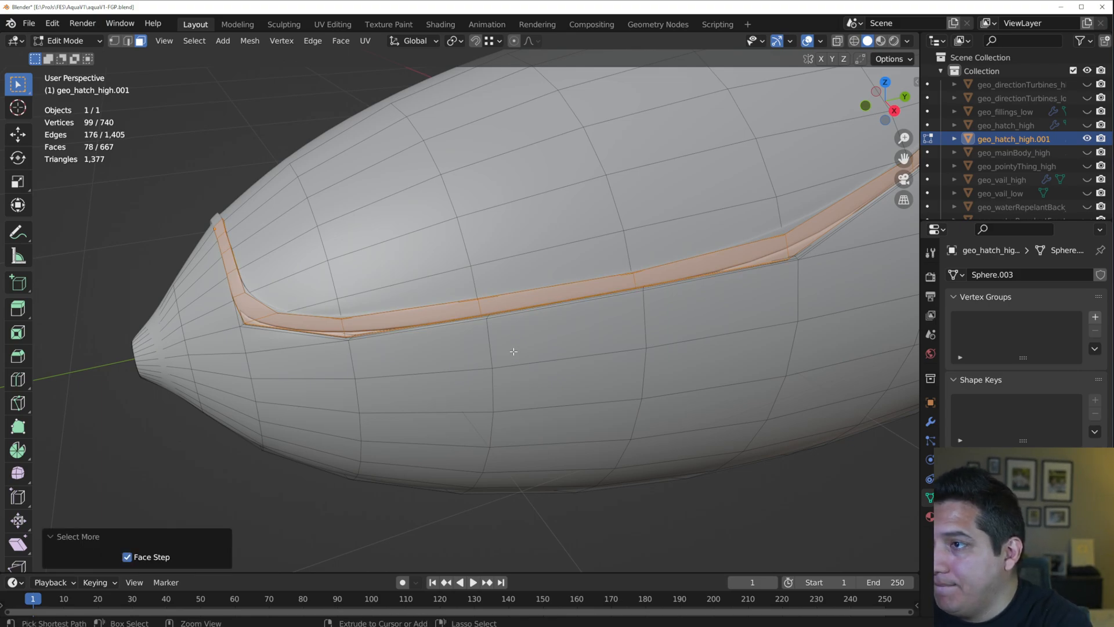
pyautogui.press('ctrl+KP_Subtract')
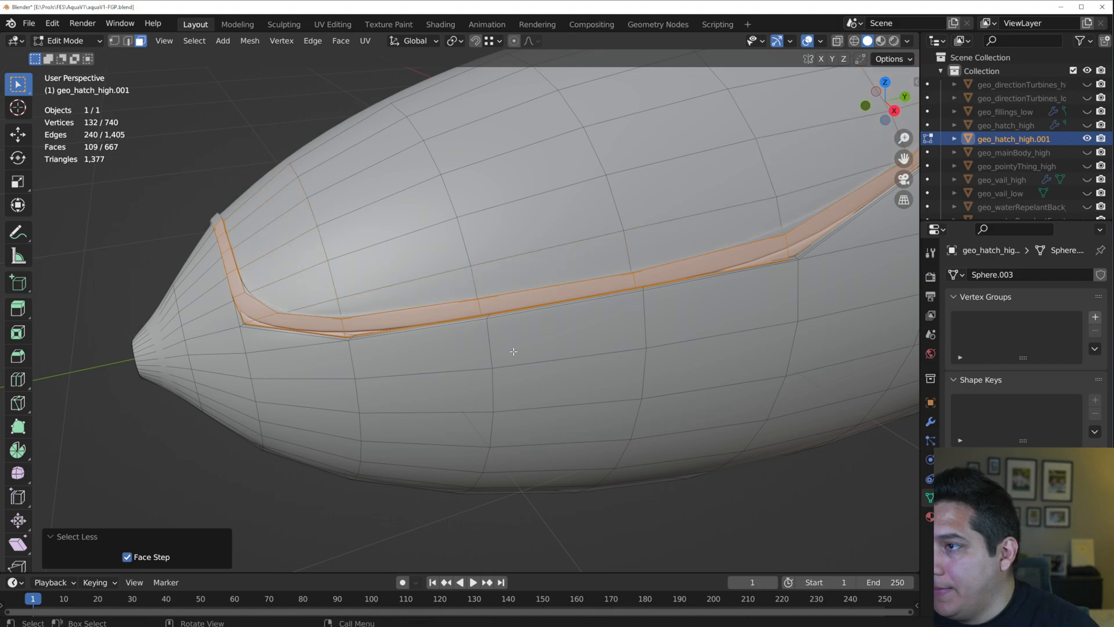
pyautogui.press('x')
pyautogui.click(514, 354)
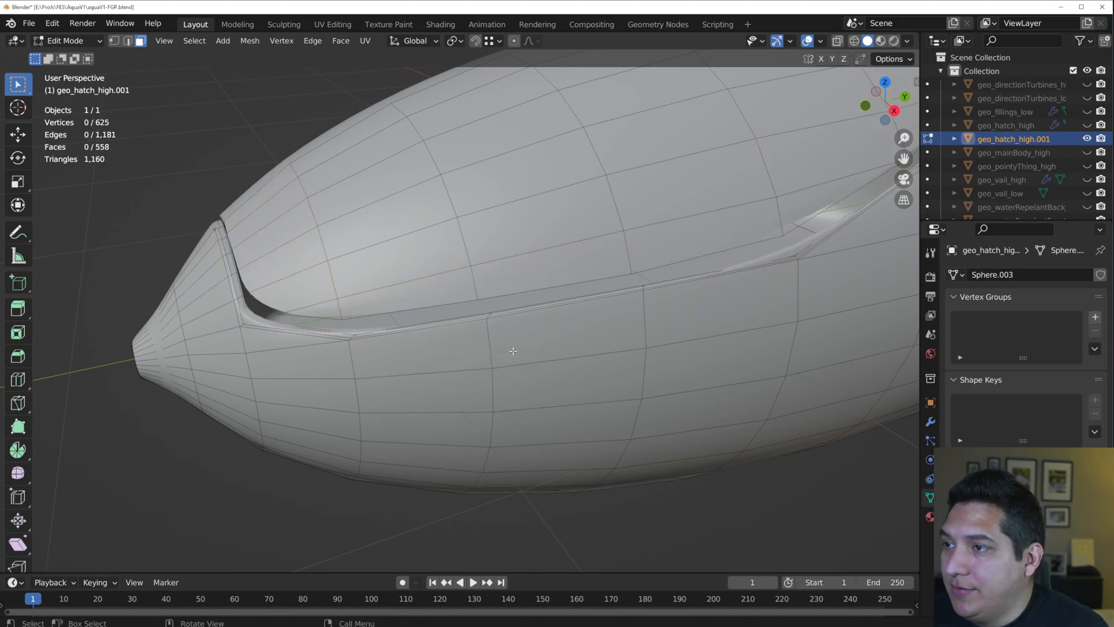
# - Select the hull's narrow face loop around the hatch opening, grow the selection once, and delete those faces
pyautogui.moveTo(552, 364)
pyautogui.mouseDown(button='middle')
pyautogui.moveTo(597, 368)
pyautogui.moveTo(588, 392)
pyautogui.mouseUp(button='middle')
pyautogui.click(584, 372)
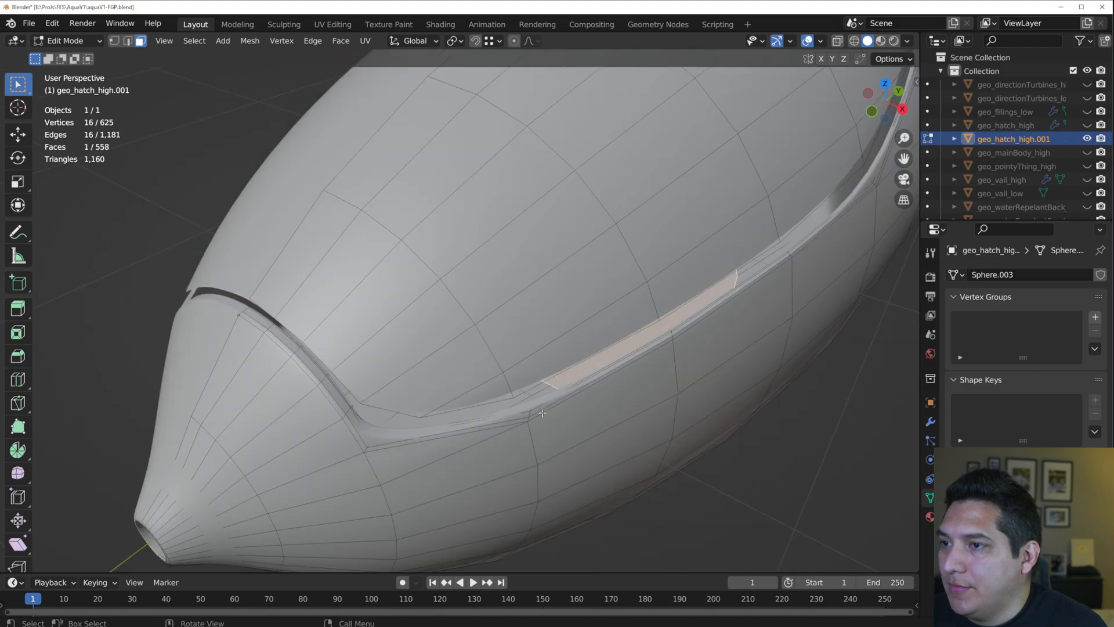
pyautogui.keyDown('alt'); pyautogui.click(526, 409); pyautogui.keyUp('alt')
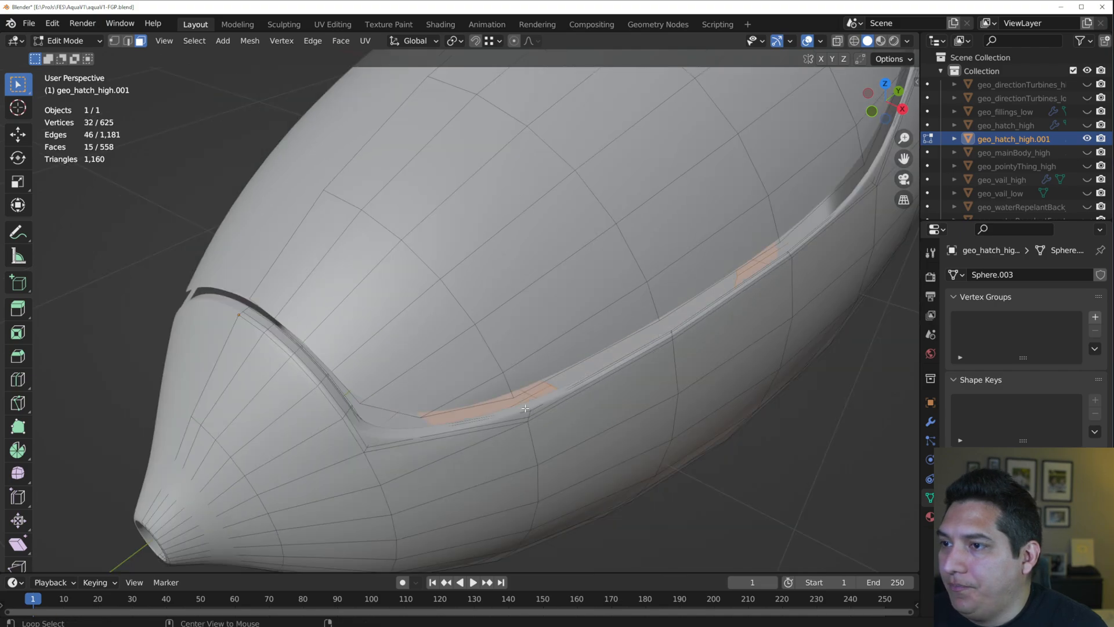
pyautogui.scroll(2, 527, 408)
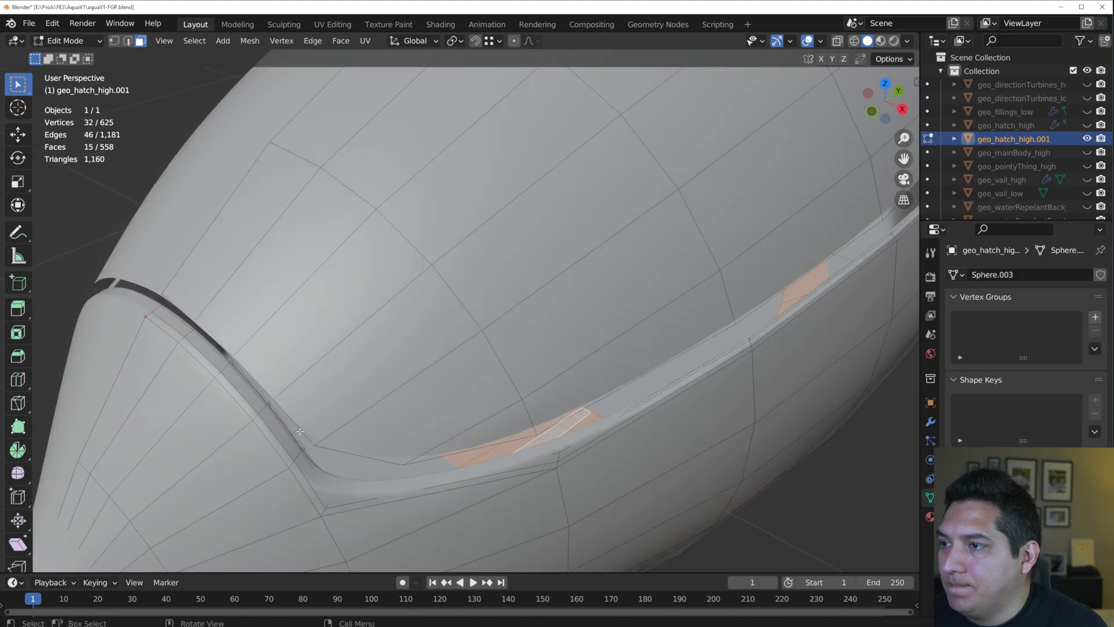
pyautogui.keyDown('alt'); pyautogui.click(224, 366); pyautogui.keyUp('alt')
pyautogui.scroll(-3, 552, 377)
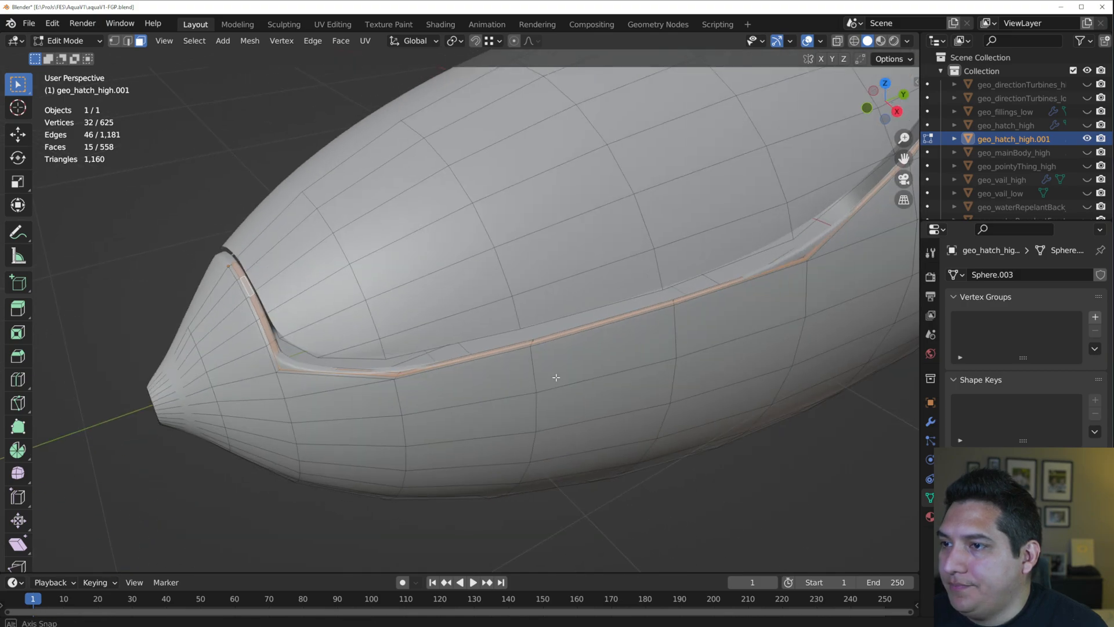
pyautogui.press('ctrl+KP_Add')
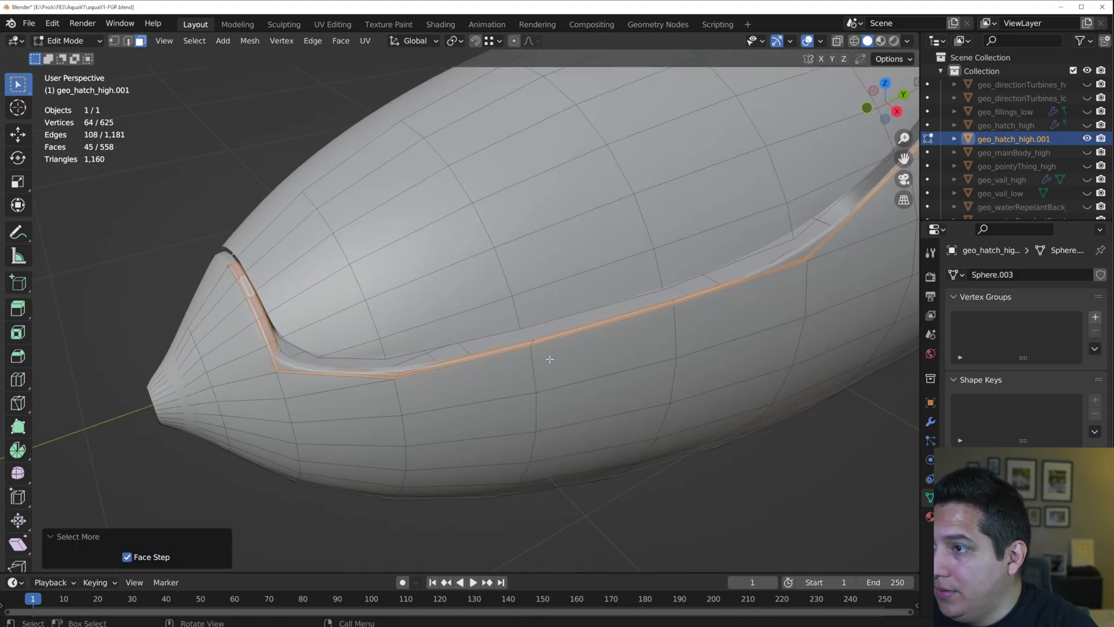
pyautogui.moveTo(561, 384); pyautogui.dragTo(416, 321, button='middle')
pyautogui.press('x')
pyautogui.click(518, 369)
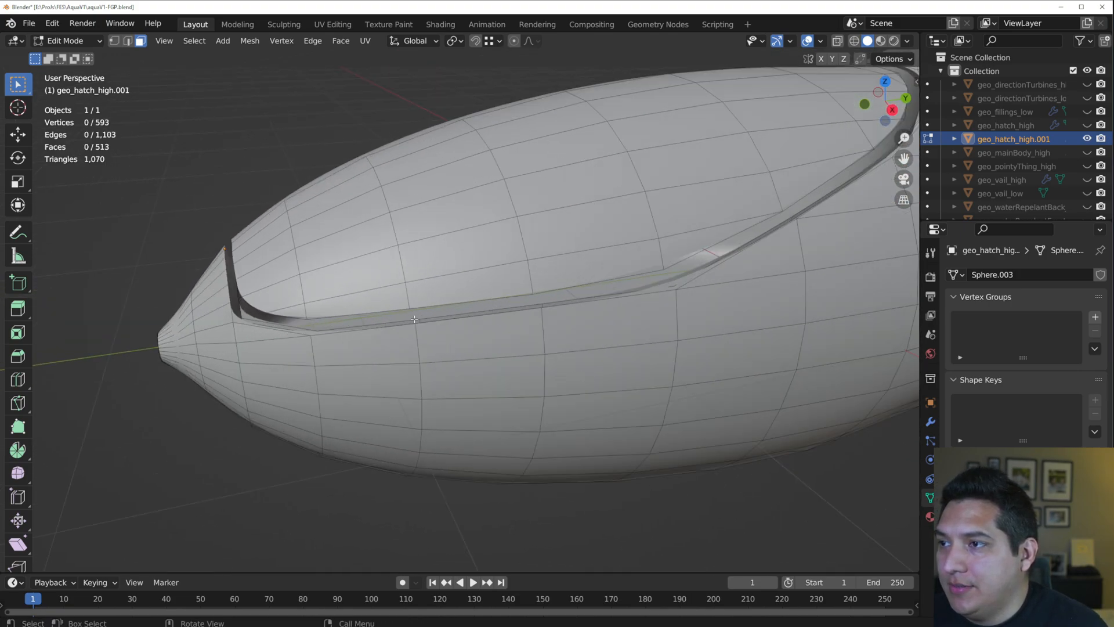
# - Select the leftover linked strip of faces inside the gap around the hatch and delete it
pyautogui.click(432, 317)
pyautogui.hotkey('ctrl', 'l')
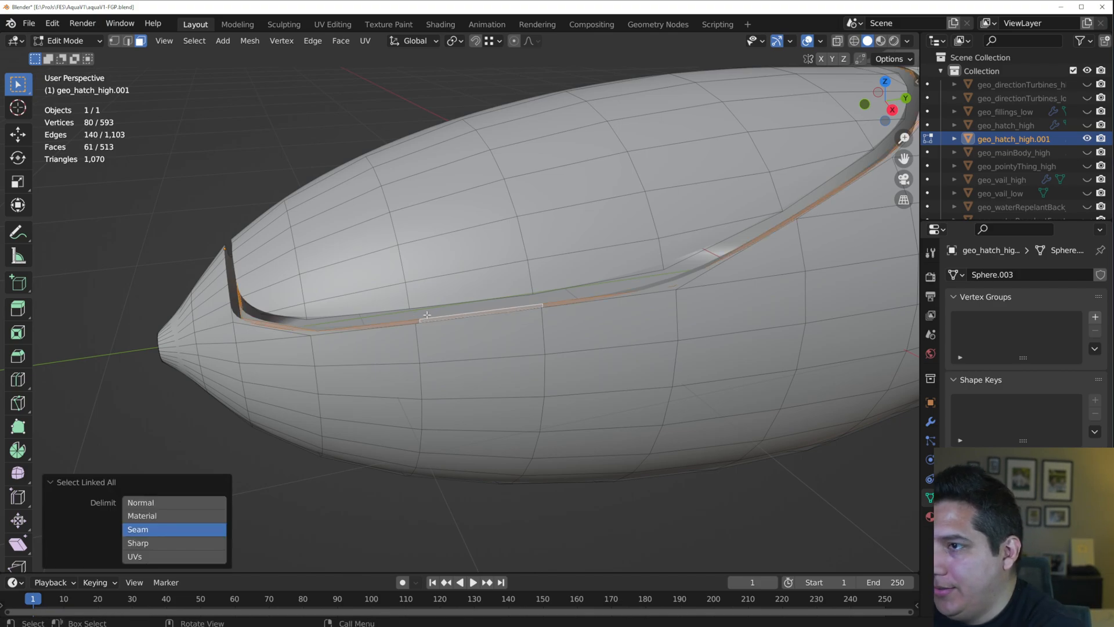
pyautogui.moveTo(427, 314); pyautogui.dragTo(576, 354, button='middle')
pyautogui.scroll(5, 567, 344)
pyautogui.scroll(-6, 494, 362)
pyautogui.press('x')
pyautogui.click(565, 312)
# - Remove the Subdivision modifier from the joined hull and hatch object
pyautogui.scroll(2, 530, 323)
pyautogui.press('Tab')
pyautogui.scroll(-3, 628, 329)
pyautogui.click(931, 422)
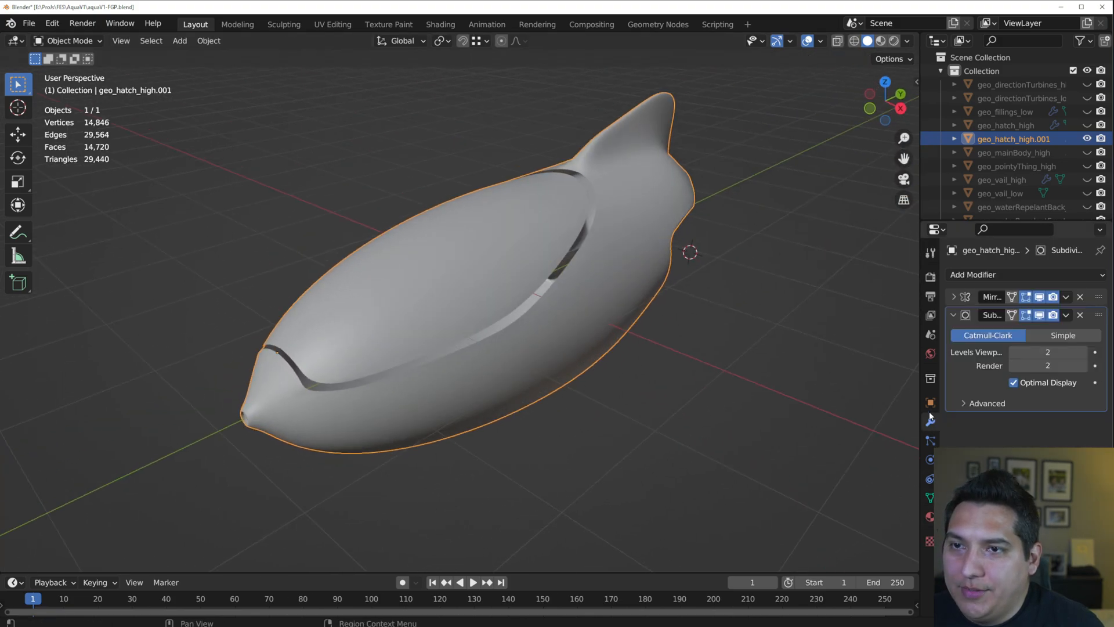
pyautogui.click(1087, 319)
pyautogui.moveTo(837, 419)
pyautogui.mouseDown(button='middle')
pyautogui.moveTo(573, 364)
pyautogui.moveTo(598, 324)
pyautogui.moveTo(552, 284)
pyautogui.moveTo(438, 280)
pyautogui.moveTo(527, 331)
pyautogui.moveTo(594, 323)
pyautogui.moveTo(587, 355)
pyautogui.mouseUp(button='middle')
# - In vertex editing, move a hatch-edge vertex near the nose onto the matching hull vertex across the gap
pyautogui.press('Tab')
pyautogui.scroll(3, 542, 338)
pyautogui.scroll(-3, 542, 338)
pyautogui.press('1')
pyautogui.moveTo(401, 382); pyautogui.dragTo(380, 348, button='middle')
pyautogui.scroll(2, 423, 348)
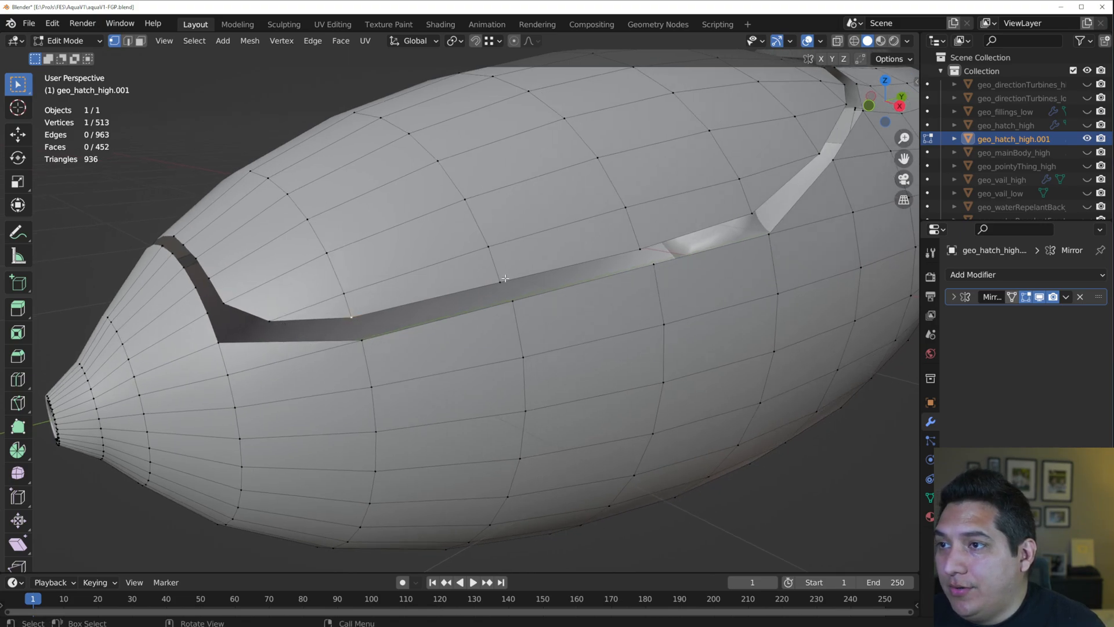
pyautogui.moveTo(533, 308); pyautogui.dragTo(366, 315, button='middle')
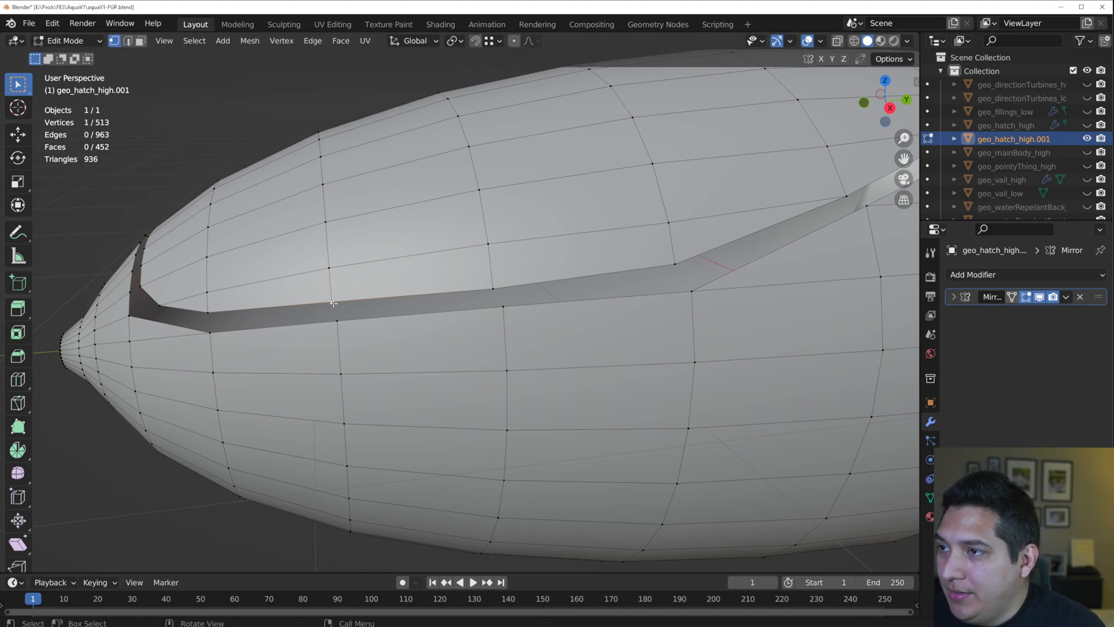
pyautogui.press('g')
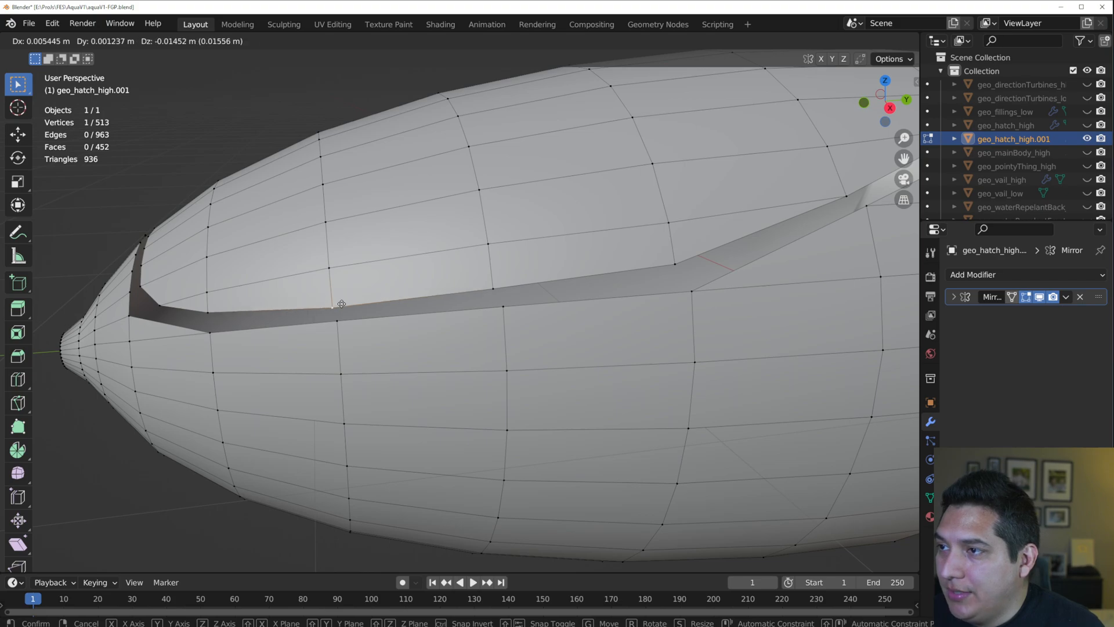
pyautogui.click(336, 321)
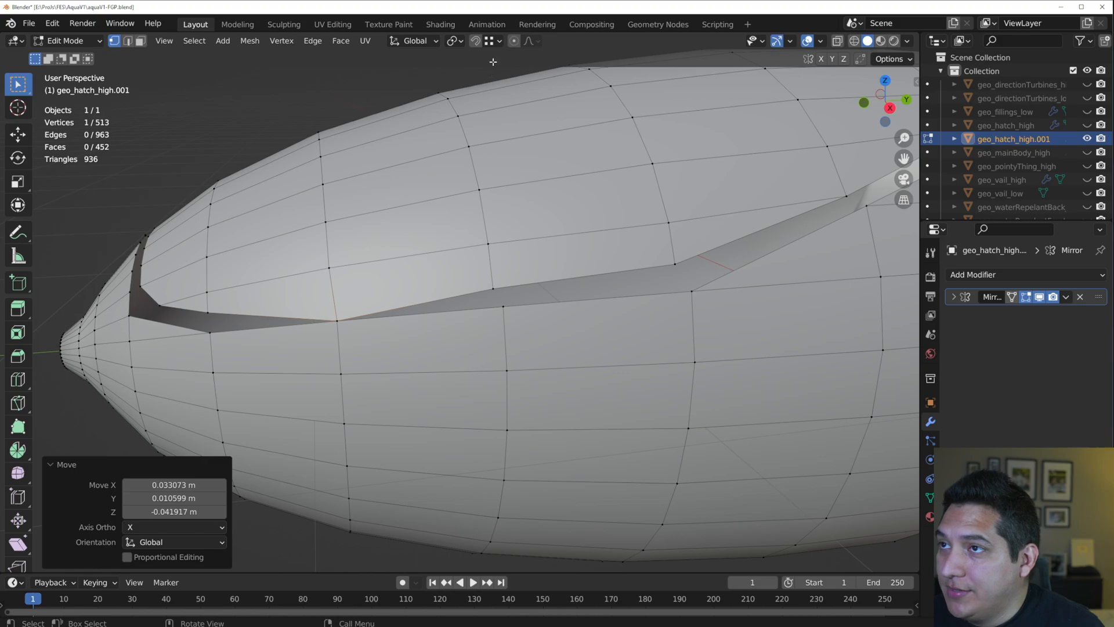
# - Use Vertex as the snap target and snap the next two hatch-edge vertices toward the rear onto the hull edge
pyautogui.click(497, 41)
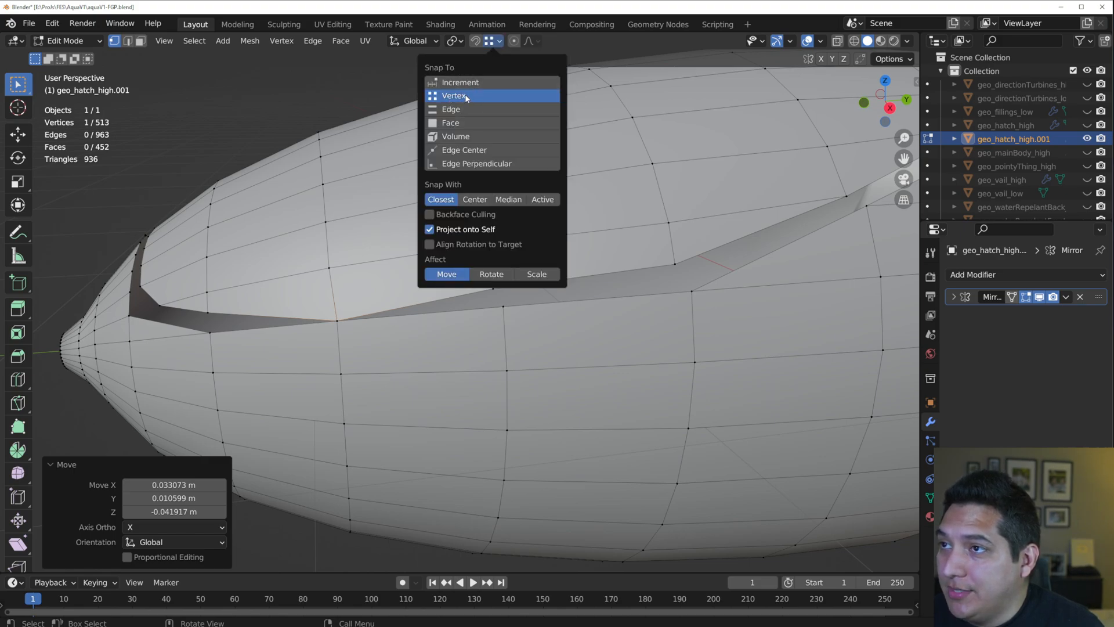
pyautogui.click(507, 288)
pyautogui.press('g')
pyautogui.keyDown('ctrl'); pyautogui.click(510, 301); pyautogui.keyUp('ctrl')
pyautogui.click(678, 259)
pyautogui.press('g')
pyautogui.keyDown('ctrl'); pyautogui.click(694, 286); pyautogui.keyUp('ctrl')
# - Continue closing the side gap toward the tail by snapping the following hatch-edge vertices onto their matching hull vertices
pyautogui.keyDown('shift'); pyautogui.moveTo(842, 207); pyautogui.dragTo(441, 271, button='middle'); pyautogui.keyUp('shift')
pyautogui.press('g')
pyautogui.keyDown('ctrl'); pyautogui.click(661, 293); pyautogui.keyUp('ctrl')
pyautogui.press('g')
pyautogui.keyDown('ctrl'); pyautogui.click(541, 233); pyautogui.keyUp('ctrl')
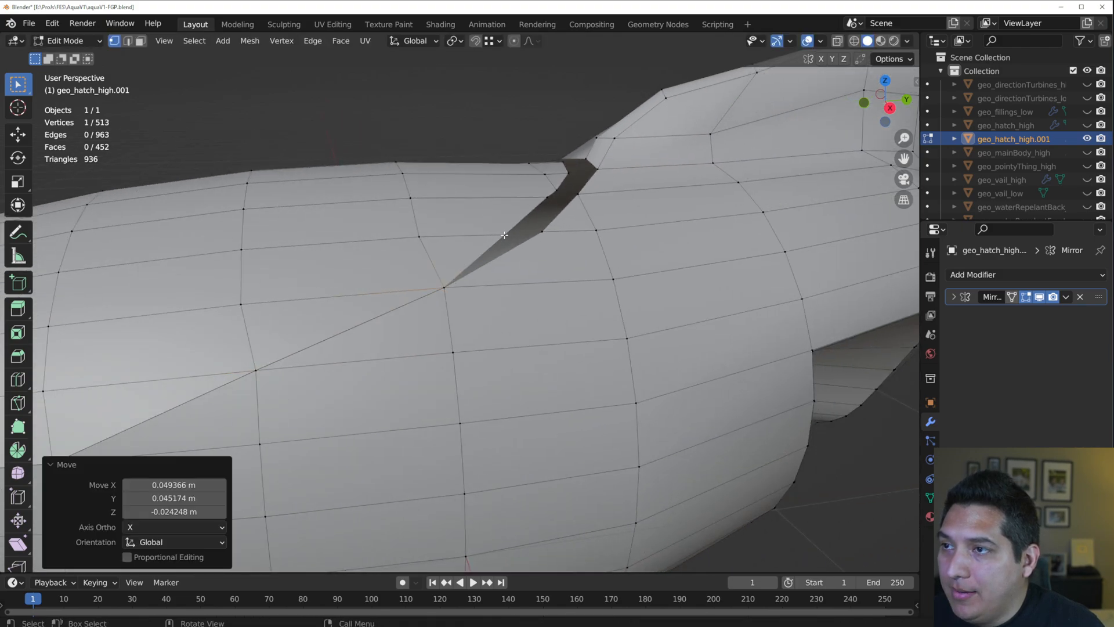
pyautogui.press('g')
pyautogui.keyDown('ctrl'); pyautogui.click(539, 228); pyautogui.keyUp('ctrl')
# - Snap the hatch's rear corner vertices onto the hull vertices in front of the tail fin to close the rear gap
pyautogui.moveTo(539, 228); pyautogui.dragTo(547, 279, button='middle')
pyautogui.press('g')
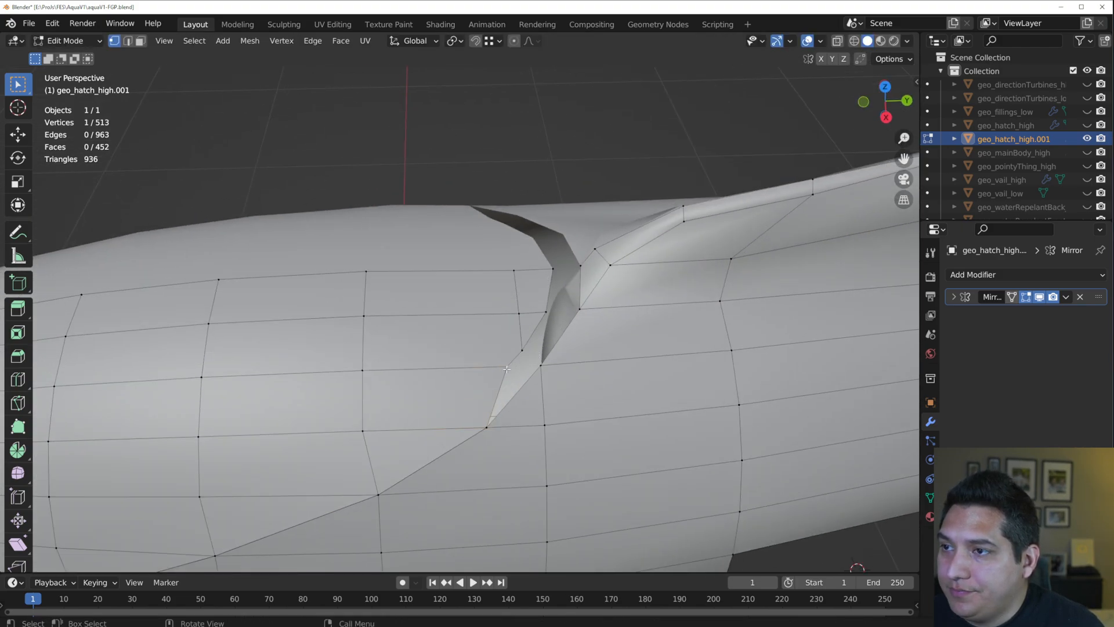
pyautogui.keyDown('ctrl'); pyautogui.click(517, 335); pyautogui.keyUp('ctrl')
pyautogui.press('g')
pyautogui.keyDown('ctrl'); pyautogui.click(562, 269); pyautogui.keyUp('ctrl')
pyautogui.press('g')
pyautogui.keyDown('ctrl'); pyautogui.click(572, 268); pyautogui.keyUp('ctrl')
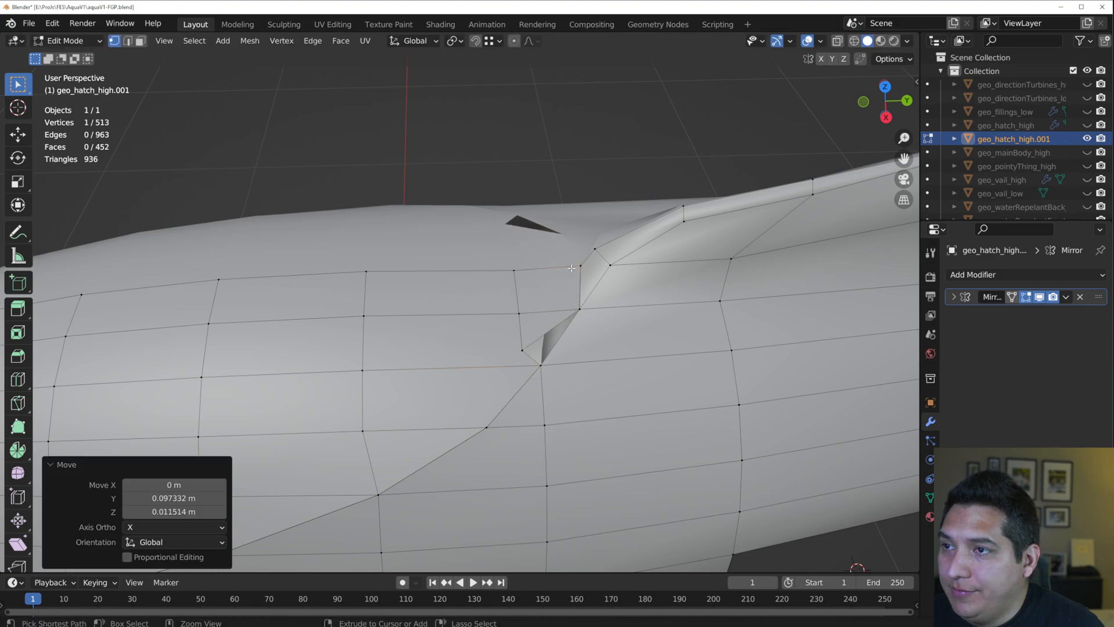
pyautogui.press('g')
pyautogui.keyDown('ctrl'); pyautogui.click(540, 364); pyautogui.keyUp('ctrl')
pyautogui.scroll(-6, 540, 364)
pyautogui.moveTo(539, 364); pyautogui.dragTo(473, 324, button='middle')
pyautogui.scroll(3, 473, 324)
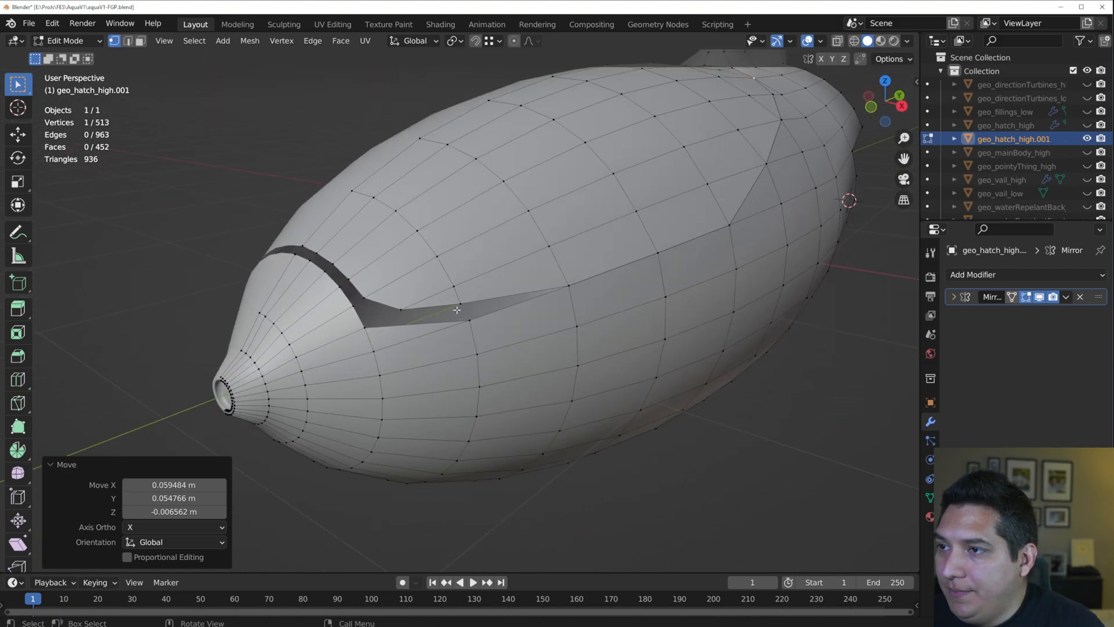
# - Snap the hatch's side vertex and front corner vertex near the nose onto their matching hull vertices
pyautogui.click(472, 322)
pyautogui.press('g')
pyautogui.keyDown('ctrl'); pyautogui.click(470, 320); pyautogui.keyUp('ctrl')
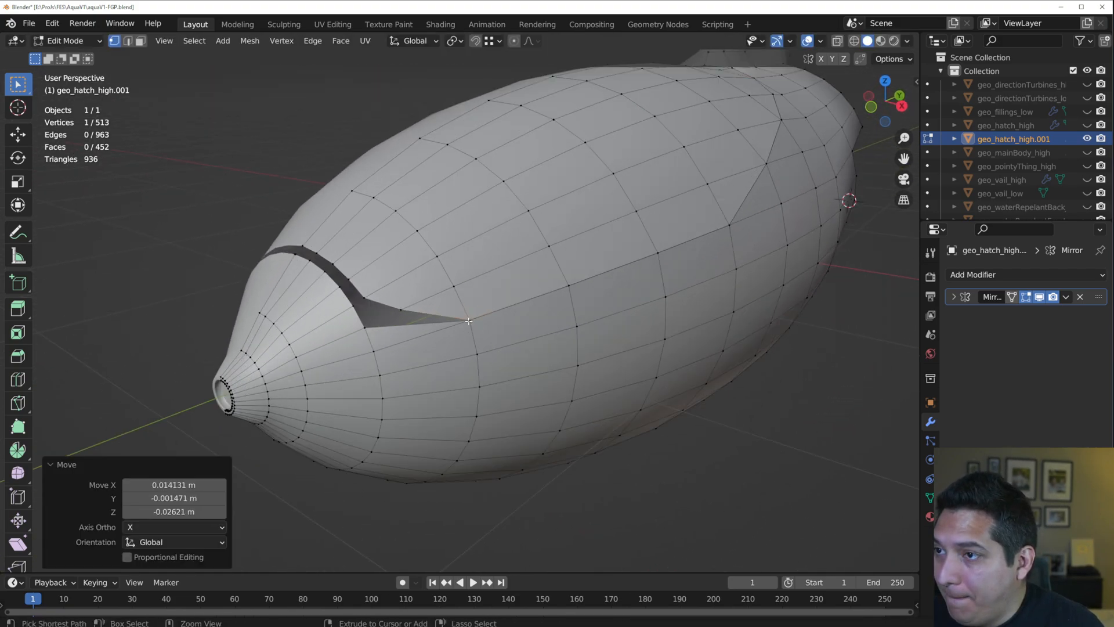
pyautogui.click(378, 323)
pyautogui.press('g')
pyautogui.keyDown('ctrl'); pyautogui.click(365, 325); pyautogui.keyUp('ctrl')
# - Close the front gap behind the nose by snapping the remaining hatch front-edge vertices onto the hull edge vertices
pyautogui.click(355, 303)
pyautogui.press('g')
pyautogui.keyDown('ctrl'); pyautogui.click(357, 306); pyautogui.keyUp('ctrl')
pyautogui.click(348, 284)
pyautogui.press('g')
pyautogui.keyDown('ctrl'); pyautogui.click(341, 283); pyautogui.keyUp('ctrl')
pyautogui.click(332, 270)
pyautogui.press('g')
pyautogui.click(317, 253)
pyautogui.press('g')
pyautogui.keyDown('ctrl'); pyautogui.click(310, 261); pyautogui.keyUp('ctrl')
pyautogui.click(304, 247)
pyautogui.press('g')
pyautogui.keyDown('ctrl'); pyautogui.click(296, 254); pyautogui.keyUp('ctrl')
# - Select the whole mesh, merge its vertices by distance, and check the welded hull-hatch seam
pyautogui.moveTo(310, 254); pyautogui.dragTo(551, 305, button='middle')
pyautogui.moveTo(727, 312)
pyautogui.mouseDown(button='middle')
pyautogui.moveTo(642, 368)
pyautogui.moveTo(546, 354)
pyautogui.mouseUp(button='middle')
pyautogui.press('a')
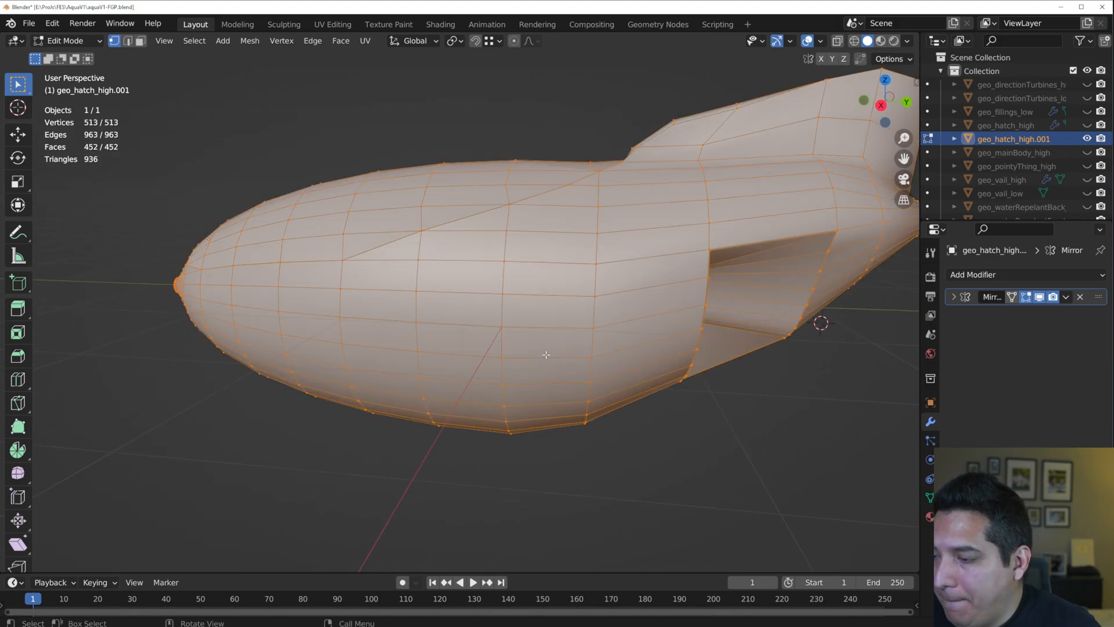
pyautogui.press('m')
pyautogui.click(546, 359)
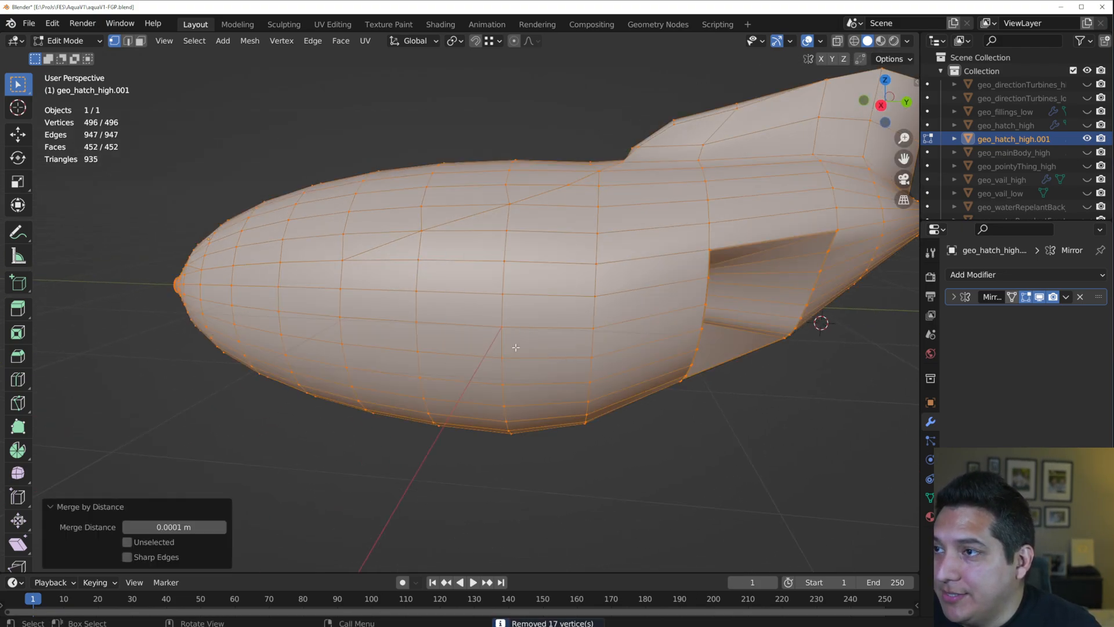
pyautogui.moveTo(546, 358); pyautogui.dragTo(543, 321, button='middle')
pyautogui.moveTo(628, 247); pyautogui.dragTo(638, 300, button='middle')
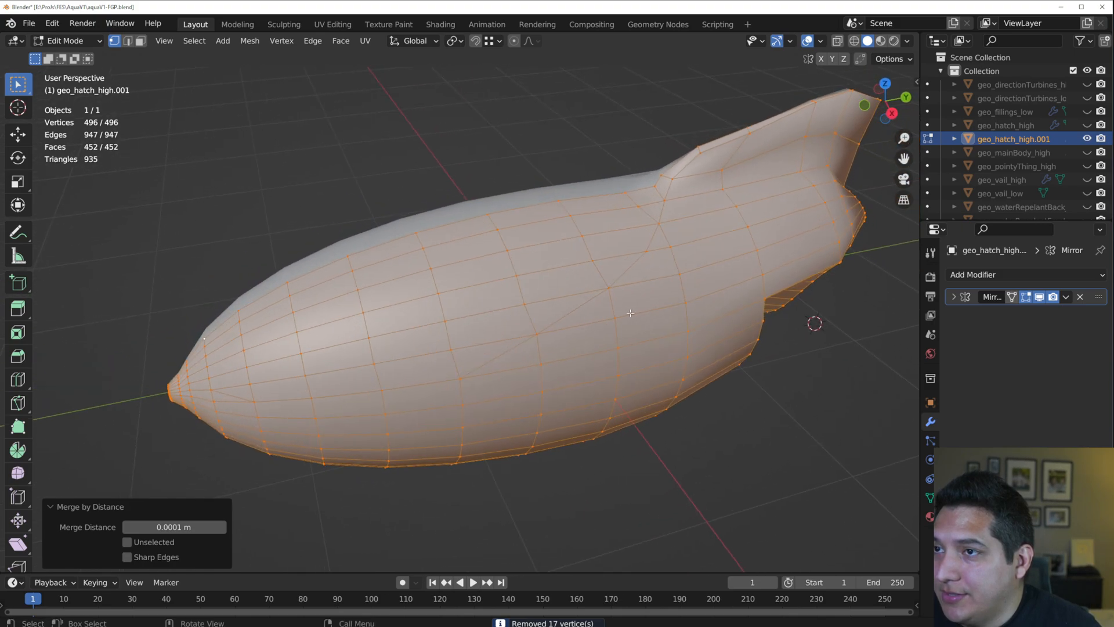
pyautogui.moveTo(533, 348)
pyautogui.mouseDown(button='middle')
pyautogui.moveTo(619, 306)
pyautogui.moveTo(575, 329)
pyautogui.moveTo(496, 342)
pyautogui.mouseUp(button='middle')
pyautogui.press('Tab')
pyautogui.press('Tab')
pyautogui.click(455, 351)
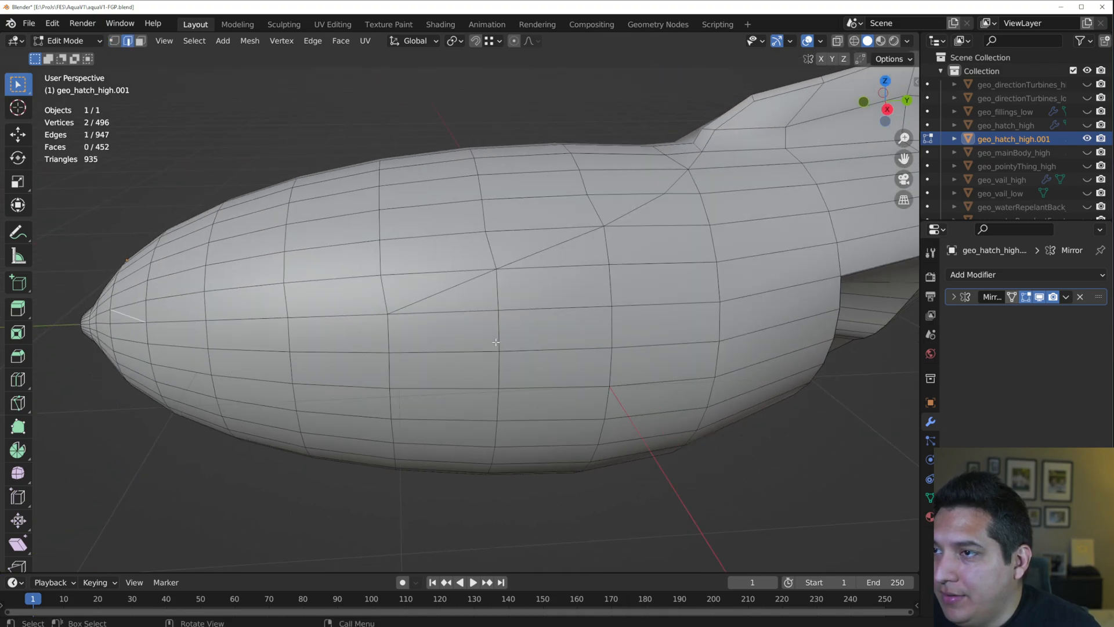
# - Select the inner face of the nose opening, grow the selection through the connected inner faces, and delete them
pyautogui.moveTo(456, 302)
pyautogui.mouseDown(button='middle')
pyautogui.moveTo(416, 325)
pyautogui.moveTo(428, 373)
pyautogui.mouseUp(button='middle')
pyautogui.scroll(4, 428, 373)
pyautogui.press('3')
pyautogui.click(600, 239)
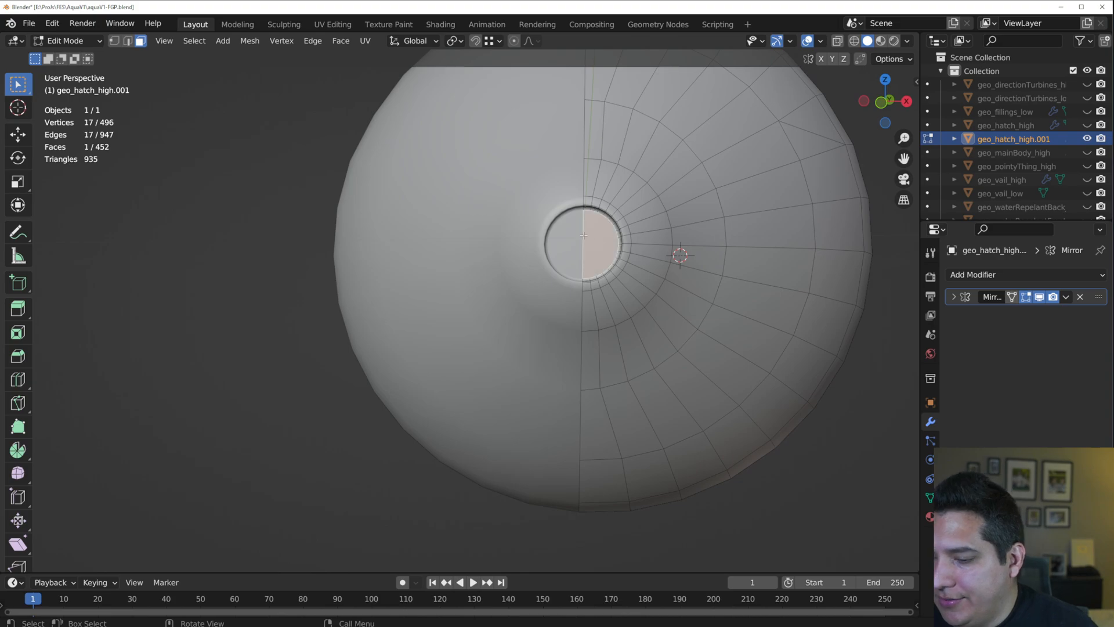
pyautogui.press('ctrl+KP_Add')
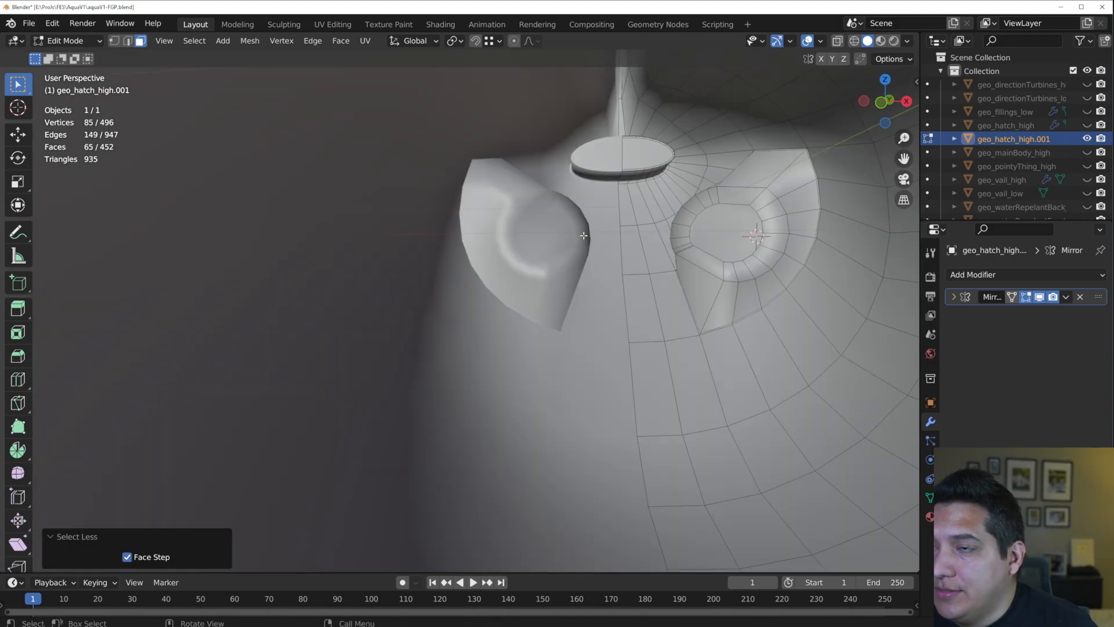
pyautogui.moveTo(583, 235)
pyautogui.mouseDown(button='middle')
pyautogui.moveTo(569, 221)
pyautogui.moveTo(584, 235)
pyautogui.moveTo(591, 305)
pyautogui.moveTo(694, 316)
pyautogui.moveTo(488, 330)
pyautogui.moveTo(569, 346)
pyautogui.moveTo(528, 327)
pyautogui.mouseUp(button='middle')
pyautogui.press('x')
pyautogui.click(583, 234)
pyautogui.scroll(-6, 583, 234)
pyautogui.press('Tab')
pyautogui.press('Tab')
# - Merge the doubled vertices at center at the turbine recess's upper corners and begin down its rear edge
pyautogui.keyDown('shift'); pyautogui.moveTo(402, 326); pyautogui.dragTo(499, 354, button='middle'); pyautogui.keyUp('shift')
pyautogui.scroll(2, 417, 316)
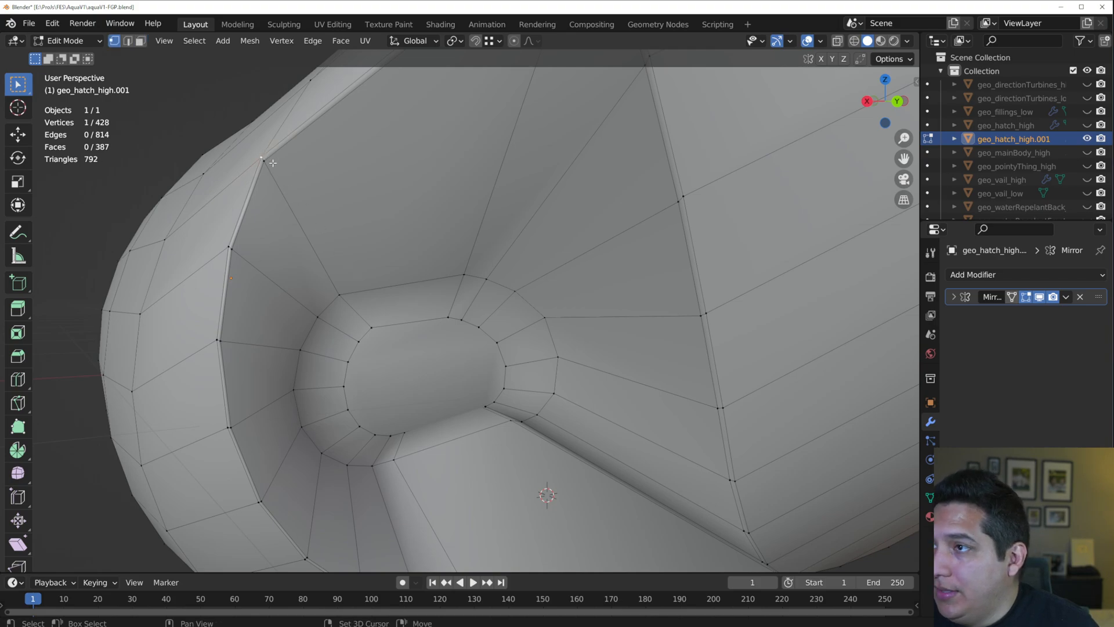
pyautogui.press('m')
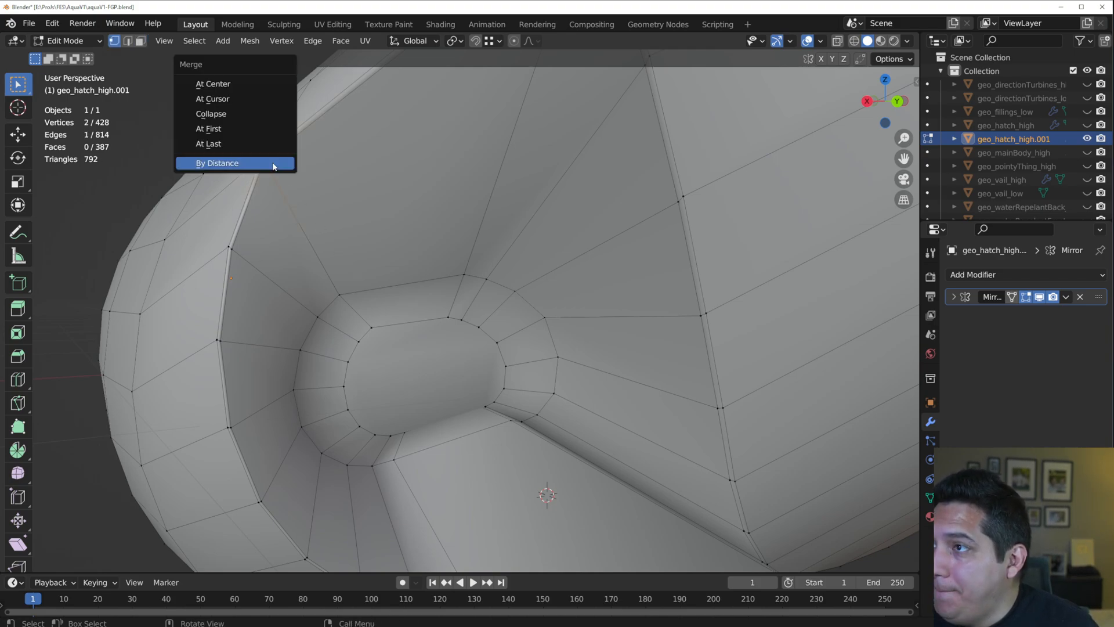
pyautogui.click(247, 85)
pyautogui.moveTo(246, 84); pyautogui.dragTo(342, 204, button='middle')
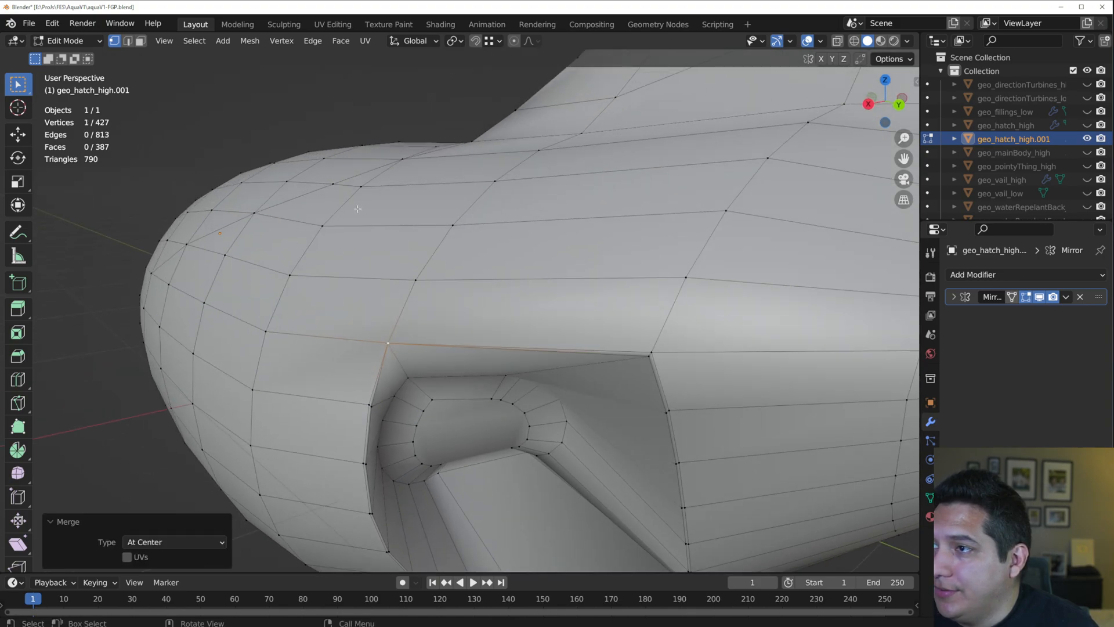
pyautogui.click(651, 353)
pyautogui.hotkey('shift', 'r')
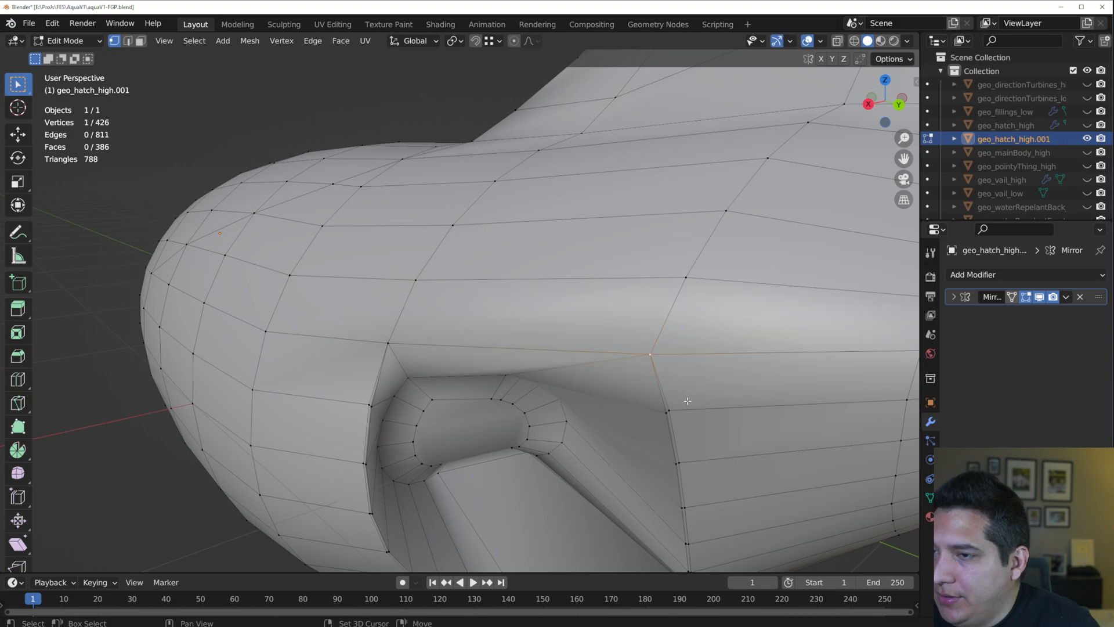
pyautogui.keyDown('shift'); pyautogui.click(679, 462); pyautogui.keyUp('shift')
pyautogui.hotkey('shift', 'r')
# - Repeat the center merge on the remaining vertex pairs down the recess's rear edge to its lower corner
pyautogui.moveTo(681, 512)
pyautogui.mouseDown(button='middle')
pyautogui.moveTo(685, 433)
pyautogui.moveTo(747, 378)
pyautogui.moveTo(743, 262)
pyautogui.mouseUp(button='middle')
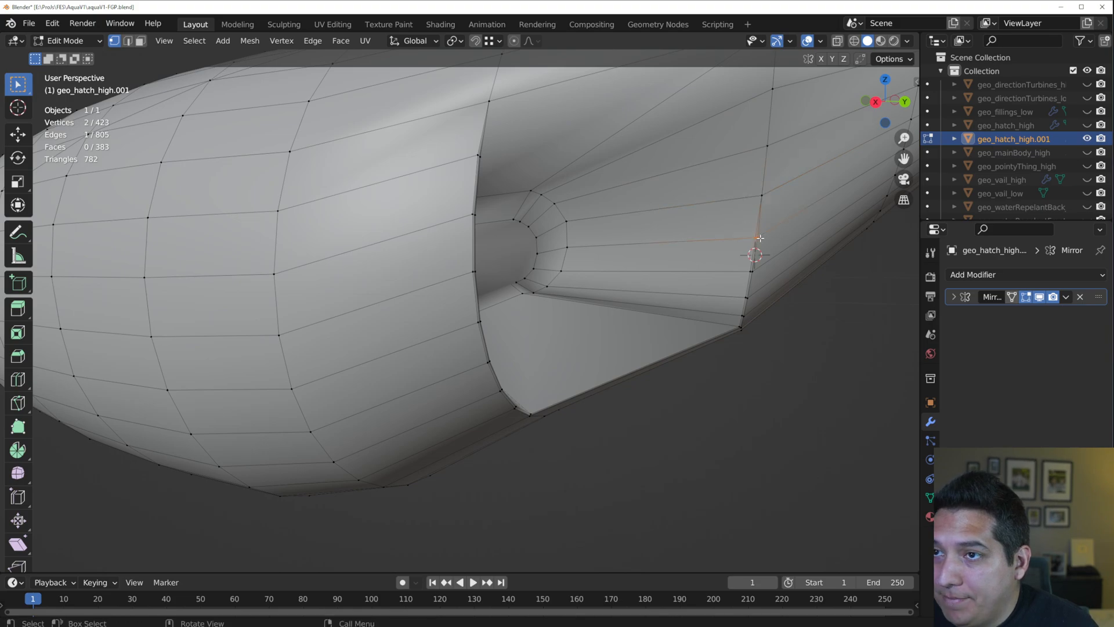
pyautogui.hotkey('shift', 'r')
pyautogui.moveTo(753, 289); pyautogui.dragTo(751, 319)
pyautogui.hotkey('shift', 'r')
pyautogui.hotkey('shift', 'r')
pyautogui.moveTo(751, 319); pyautogui.dragTo(697, 271, button='middle')
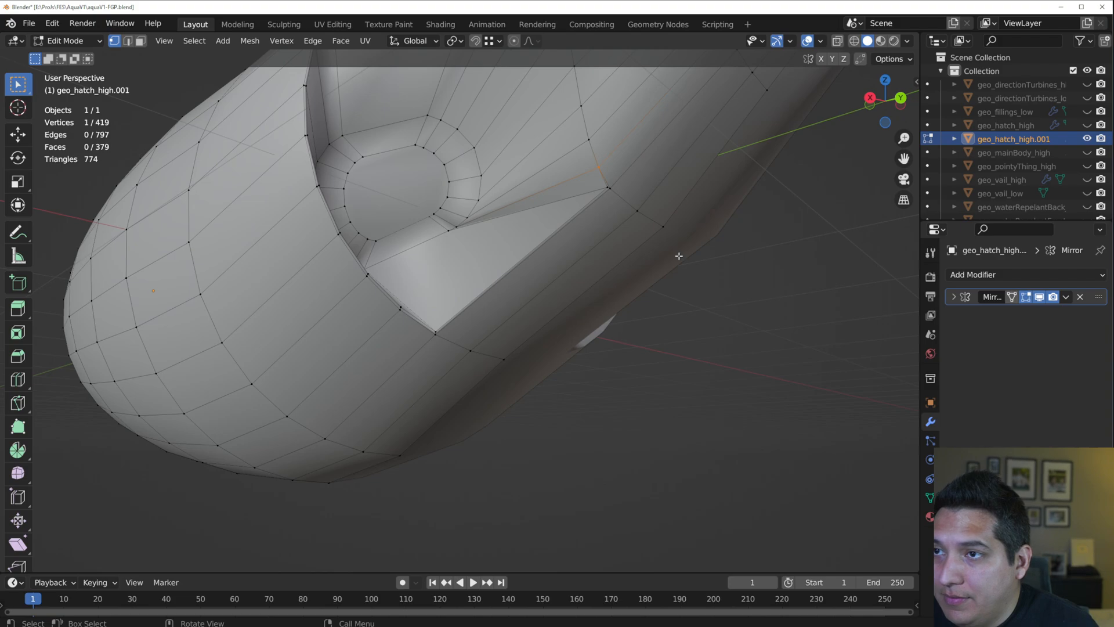
pyautogui.hotkey('shift', 'r')
# - Repeat the center merge on the doubled vertices around the lower front curve of the turbine recess
pyautogui.moveTo(592, 253)
pyautogui.mouseDown(button='middle')
pyautogui.moveTo(443, 356)
pyautogui.moveTo(627, 391)
pyautogui.mouseUp(button='middle')
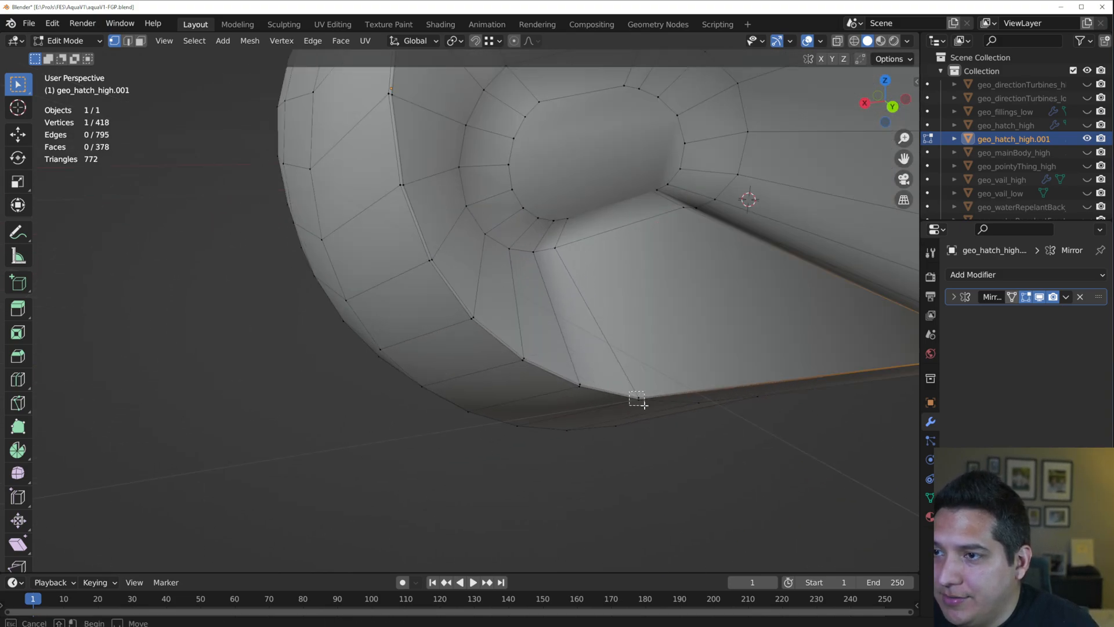
pyautogui.moveTo(645, 405); pyautogui.dragTo(645, 405)
pyautogui.hotkey('shift', 'r')
pyautogui.hotkey('shift', 'r')
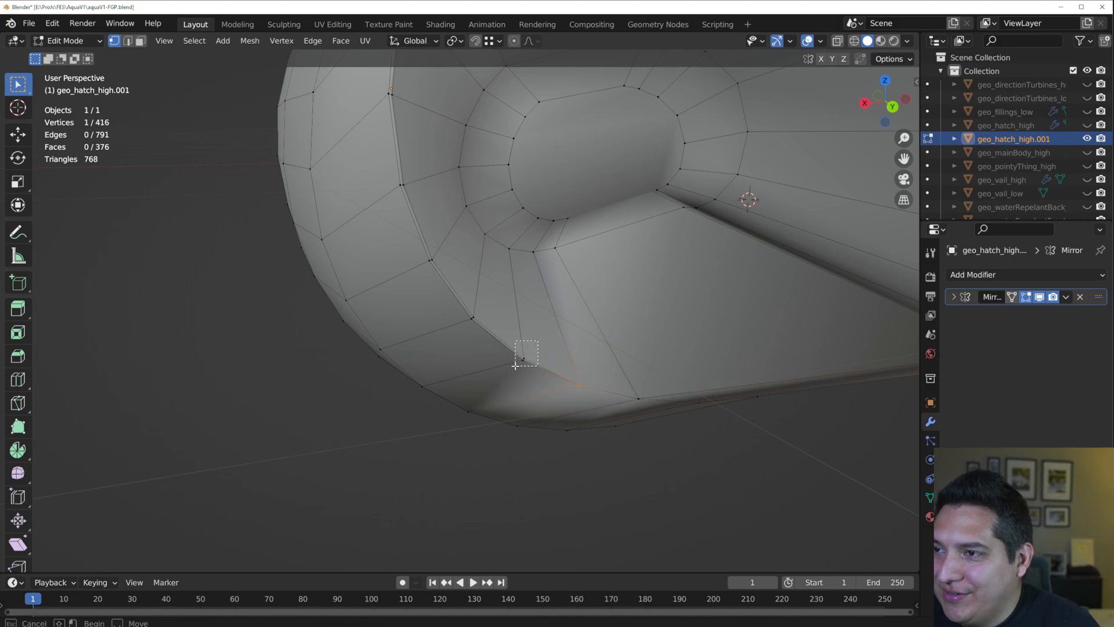
pyautogui.moveTo(515, 364); pyautogui.dragTo(515, 365)
pyautogui.hotkey('shift', 'r')
pyautogui.moveTo(462, 327); pyautogui.dragTo(462, 327)
pyautogui.hotkey('shift', 'r')
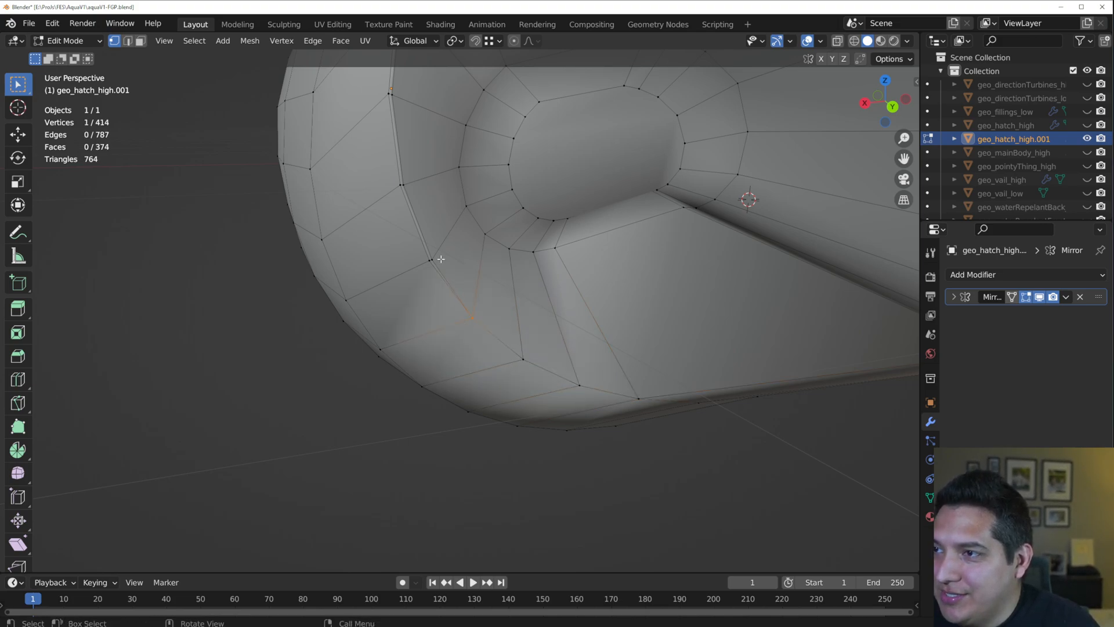
# - Merge the last doubled vertices up the recess's front edge to remove the remaining narrow bevel
pyautogui.hotkey('shift', 'r')
pyautogui.press('b')
pyautogui.keyDown('shift'); pyautogui.moveTo(411, 127); pyautogui.dragTo(433, 235, button='middle'); pyautogui.keyUp('shift')
pyautogui.press('b')
pyautogui.moveTo(428, 218); pyautogui.dragTo(408, 238)
pyautogui.press('r')
pyautogui.moveTo(430, 227); pyautogui.dragTo(467, 319, button='middle')
pyautogui.rightClick(439, 268)
pyautogui.hotkey('shift', 'r')
pyautogui.scroll(-3, 473, 278)
pyautogui.moveTo(473, 279)
pyautogui.mouseDown(button='middle')
pyautogui.moveTo(545, 331)
pyautogui.moveTo(660, 336)
pyautogui.moveTo(584, 280)
pyautogui.moveTo(620, 289)
pyautogui.moveTo(761, 276)
pyautogui.moveTo(641, 324)
pyautogui.moveTo(677, 254)
pyautogui.moveTo(561, 273)
pyautogui.mouseUp(button='middle')
pyautogui.press('Tab')
pyautogui.press('Tab')
# - Select the turbine recess's inner end face, grow the selection by its surrounding ring, and delete those faces
pyautogui.scroll(1, 641, 268)
pyautogui.scroll(1, 536, 300)
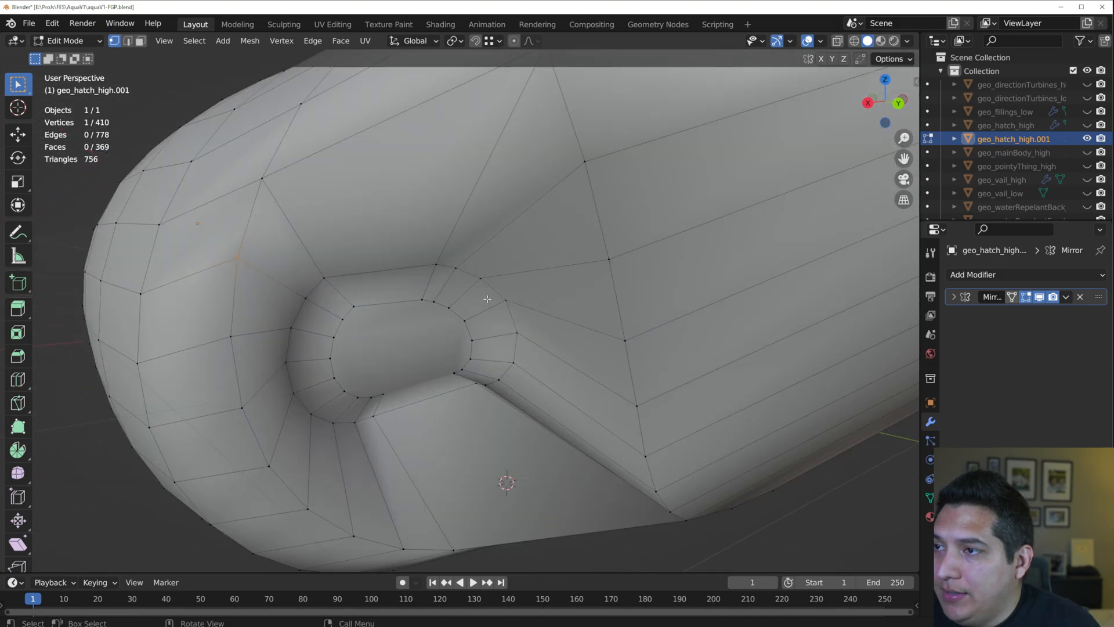
pyautogui.moveTo(479, 264)
pyautogui.mouseDown(button='middle')
pyautogui.moveTo(503, 264)
pyautogui.moveTo(491, 228)
pyautogui.mouseUp(button='middle')
pyautogui.scroll(1, 508, 292)
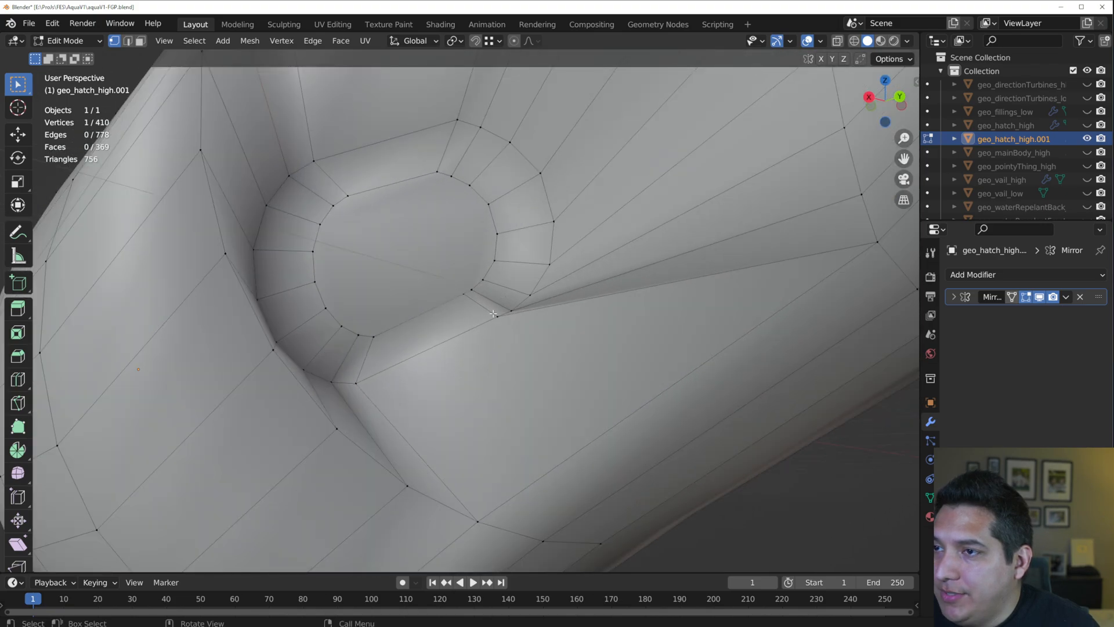
pyautogui.moveTo(494, 314); pyautogui.dragTo(497, 329, button='middle')
pyautogui.scroll(-4, 409, 246)
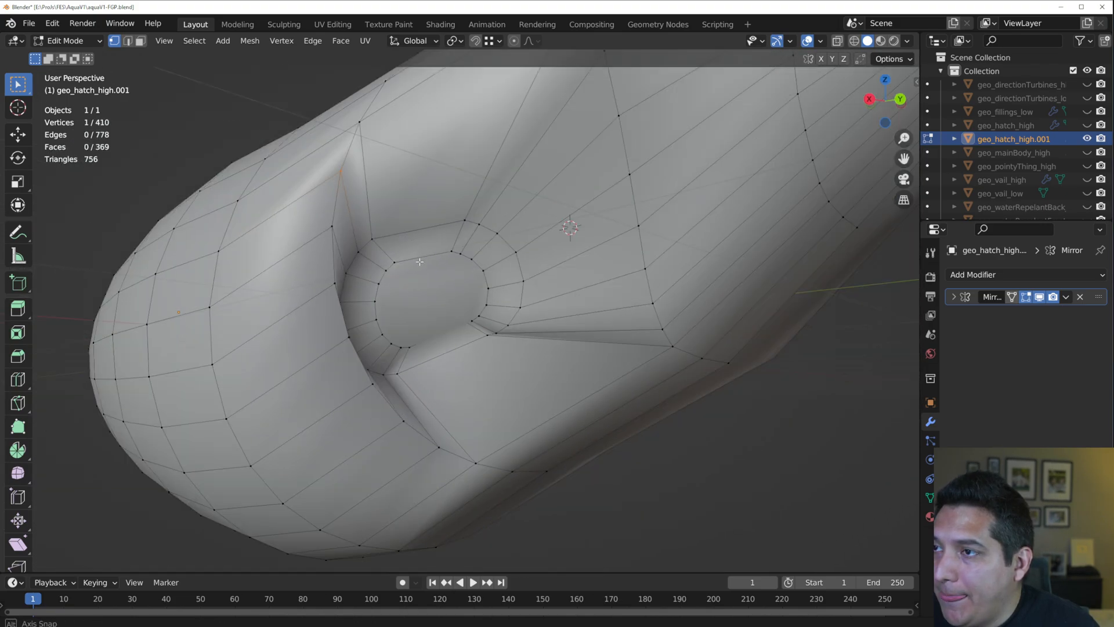
pyautogui.scroll(2, 411, 290)
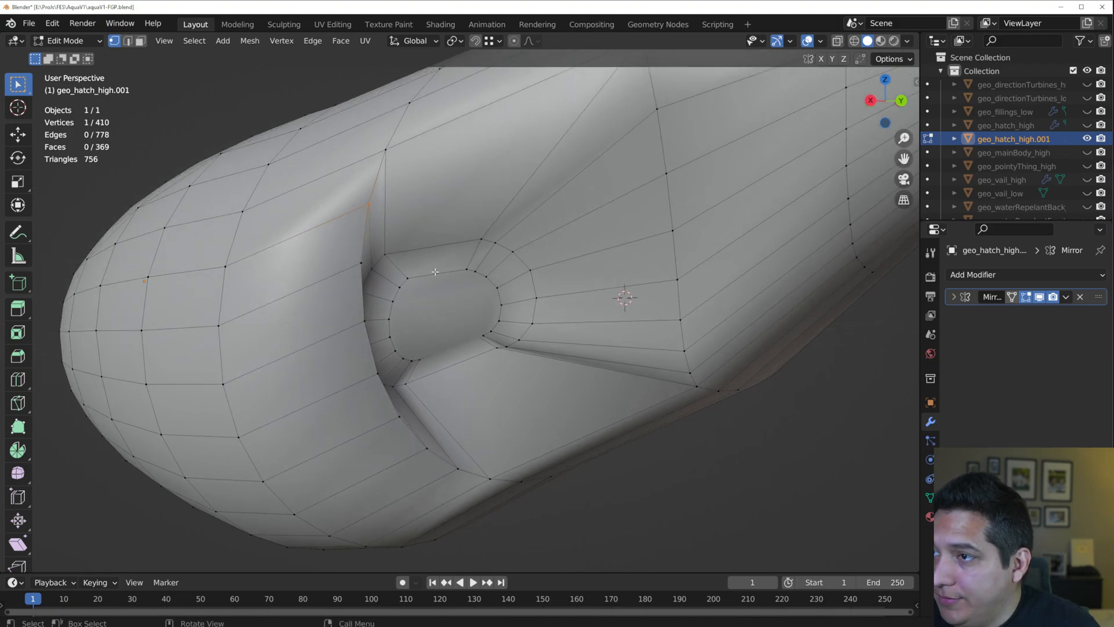
pyautogui.click(447, 310)
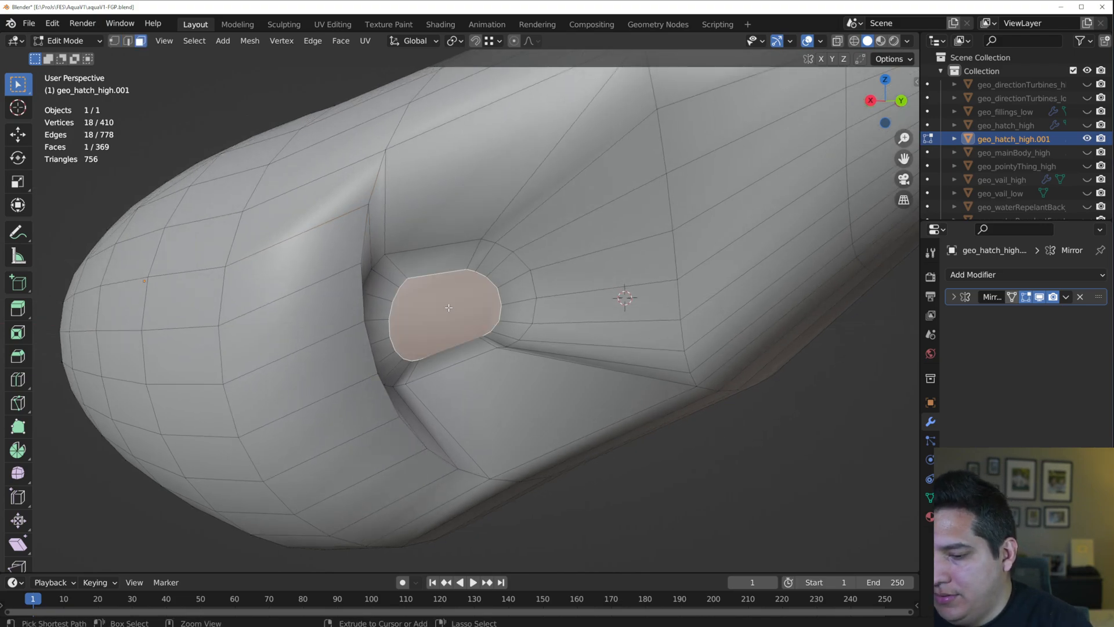
pyautogui.press('ctrl+KP_Add')
pyautogui.press('x')
pyautogui.click(450, 311)
pyautogui.press('Tab')
pyautogui.press('Tab')
# - Return to Object Mode, unhide all objects, and select the high-poly main body
pyautogui.moveTo(544, 309)
pyautogui.mouseDown(button='middle')
pyautogui.moveTo(583, 319)
pyautogui.moveTo(523, 323)
pyautogui.moveTo(541, 303)
pyautogui.mouseUp(button='middle')
pyautogui.scroll(2, 541, 303)
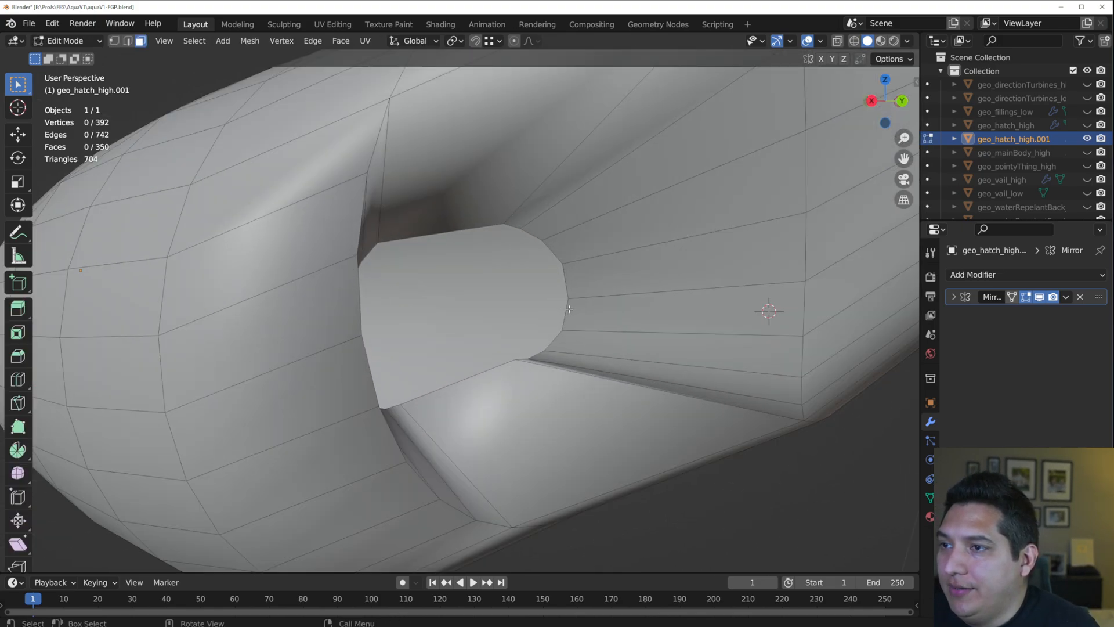
pyautogui.press('Tab')
pyautogui.hotkey('alt', 'h')
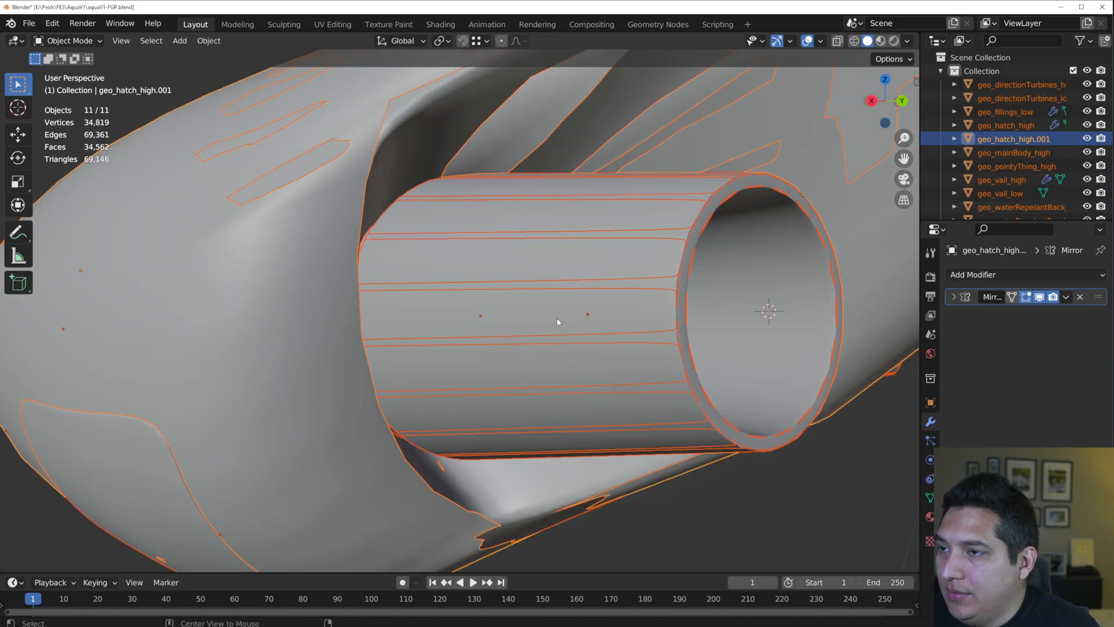
pyautogui.click(308, 459)
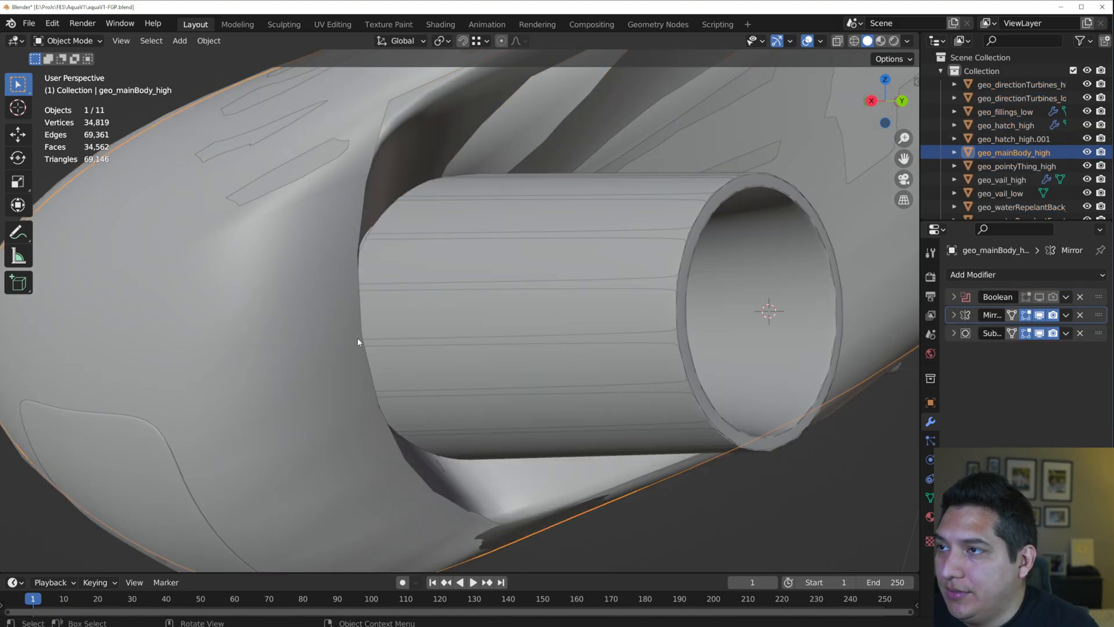
pyautogui.scroll(-10, 357, 341)
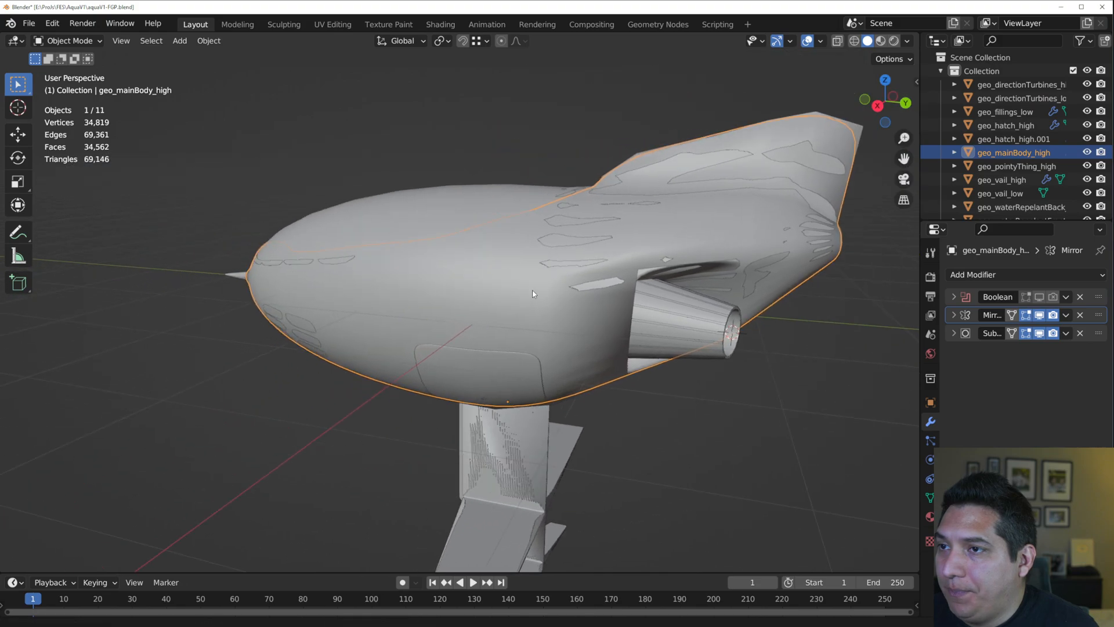
# - Compare the low-poly body with the high-poly hull and hatch from the nose to the tail fin
pyautogui.moveTo(533, 294); pyautogui.dragTo(594, 312, button='middle')
pyautogui.moveTo(431, 326)
pyautogui.mouseDown(button='middle')
pyautogui.moveTo(533, 364)
pyautogui.moveTo(348, 428)
pyautogui.moveTo(428, 346)
pyautogui.moveTo(456, 351)
pyautogui.mouseUp(button='middle')
pyautogui.click(364, 324)
pyautogui.moveTo(405, 309); pyautogui.dragTo(609, 266, button='middle')
pyautogui.scroll(3, 500, 301)
pyautogui.moveTo(499, 301)
pyautogui.mouseDown(button='middle')
pyautogui.moveTo(470, 311)
pyautogui.moveTo(504, 315)
pyautogui.moveTo(657, 269)
pyautogui.moveTo(664, 253)
pyautogui.moveTo(654, 244)
pyautogui.mouseUp(button='middle')
pyautogui.moveTo(446, 320); pyautogui.dragTo(343, 342, button='middle')
pyautogui.keyDown('shift'); pyautogui.moveTo(761, 251); pyautogui.dragTo(501, 343, button='middle'); pyautogui.keyUp('shift')
pyautogui.keyDown('shift'); pyautogui.moveTo(571, 327); pyautogui.dragTo(348, 304, button='middle'); pyautogui.keyUp('shift')
pyautogui.scroll(3, 398, 298)
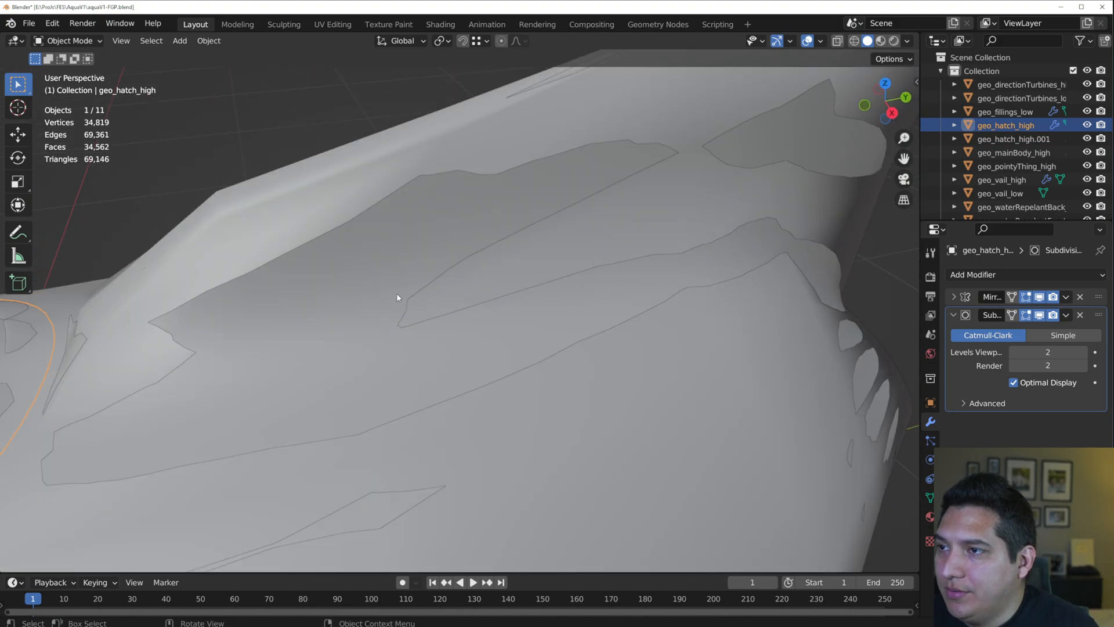
# - Select the low-poly body and open it for editing in a right orthographic wireframe view
pyautogui.click(269, 194)
pyautogui.moveTo(250, 268); pyautogui.dragTo(257, 215, button='middle')
pyautogui.keyDown('shift'); pyautogui.moveTo(238, 192); pyautogui.dragTo(420, 419, button='middle'); pyautogui.keyUp('shift')
pyautogui.press('Tab')
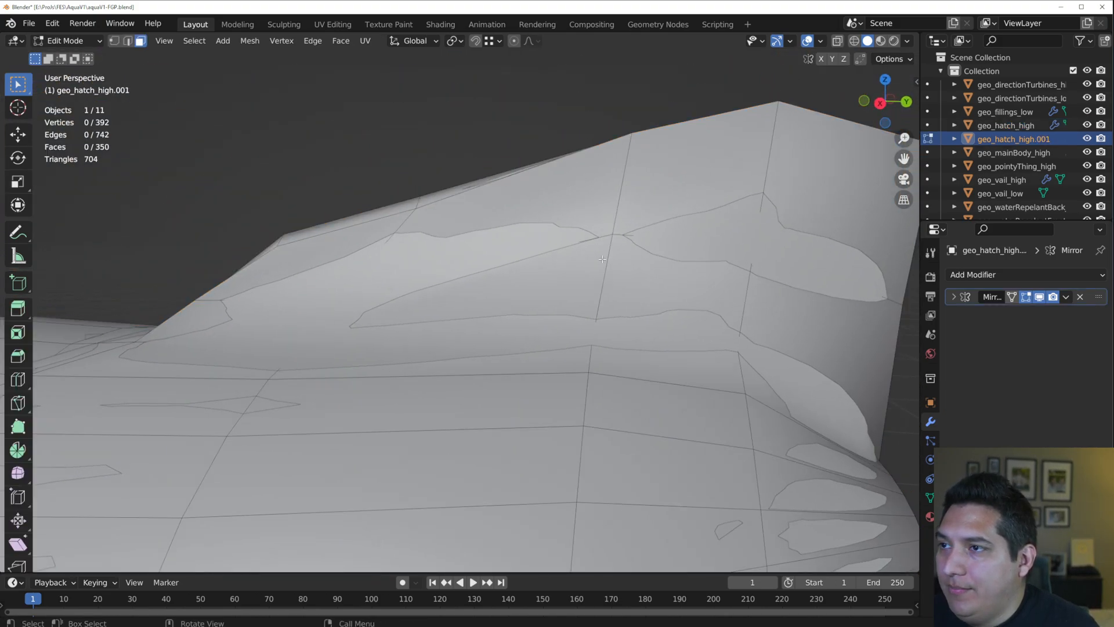
pyautogui.press('Tab')
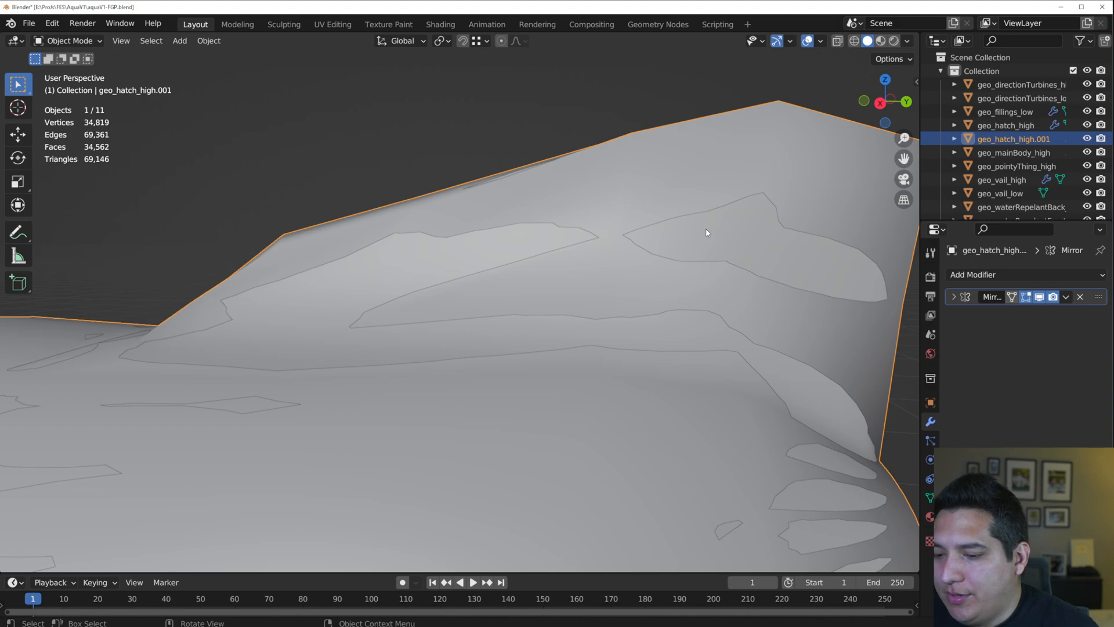
pyautogui.press('KP_3')
pyautogui.press('Tab')
pyautogui.press('z')
pyautogui.click(349, 319)
# - Move the lower vertex pair on the tail fin's leading edge toward the high-poly outline
pyautogui.keyDown('shift'); pyautogui.moveTo(435, 337); pyautogui.dragTo(473, 359, button='middle'); pyautogui.keyUp('shift')
pyautogui.scroll(4, 472, 358)
pyautogui.moveTo(250, 269); pyautogui.dragTo(301, 311)
pyautogui.scroll(4, 396, 343)
pyautogui.scroll(3, 488, 312)
pyautogui.press('g')
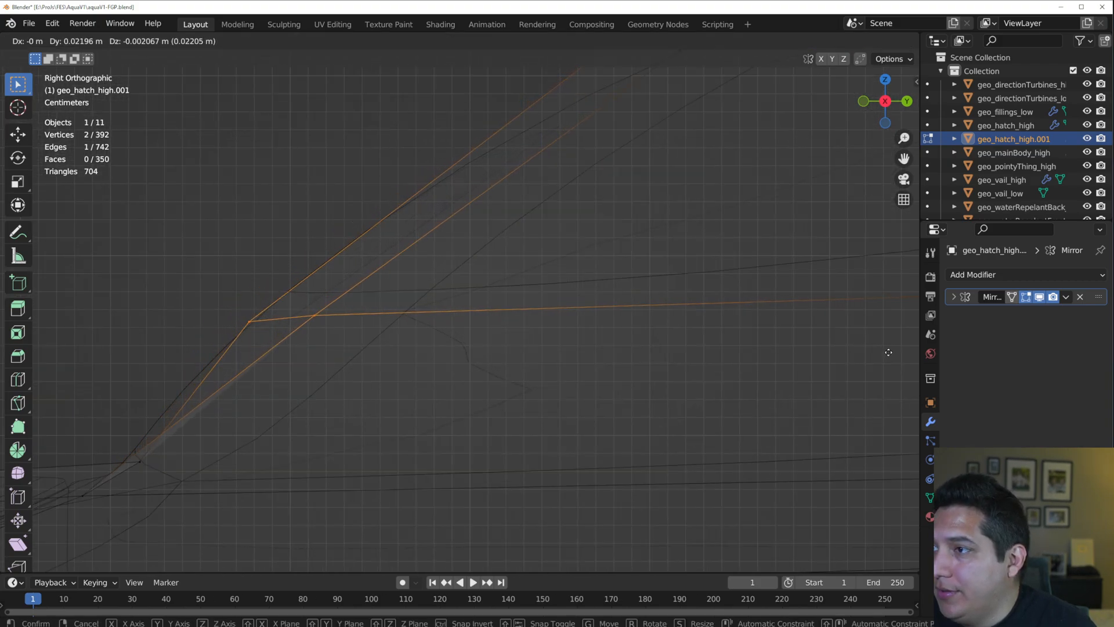
pyautogui.click(874, 365)
# - Reposition one vertex of that fin pair and shift the pair about -0.024 m in Y and 0.006 m in Z
pyautogui.scroll(-2, 330, 364)
pyautogui.click(365, 315)
pyautogui.press('g')
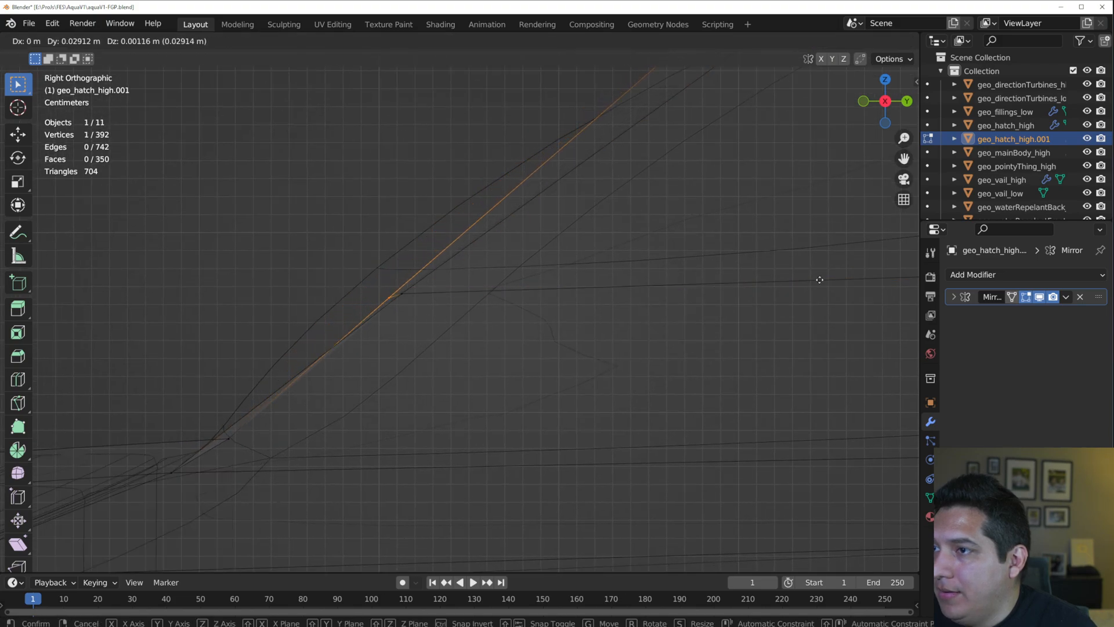
pyautogui.click(906, 255)
pyautogui.moveTo(353, 249); pyautogui.dragTo(493, 331)
pyautogui.press('g')
pyautogui.click(79, 235)
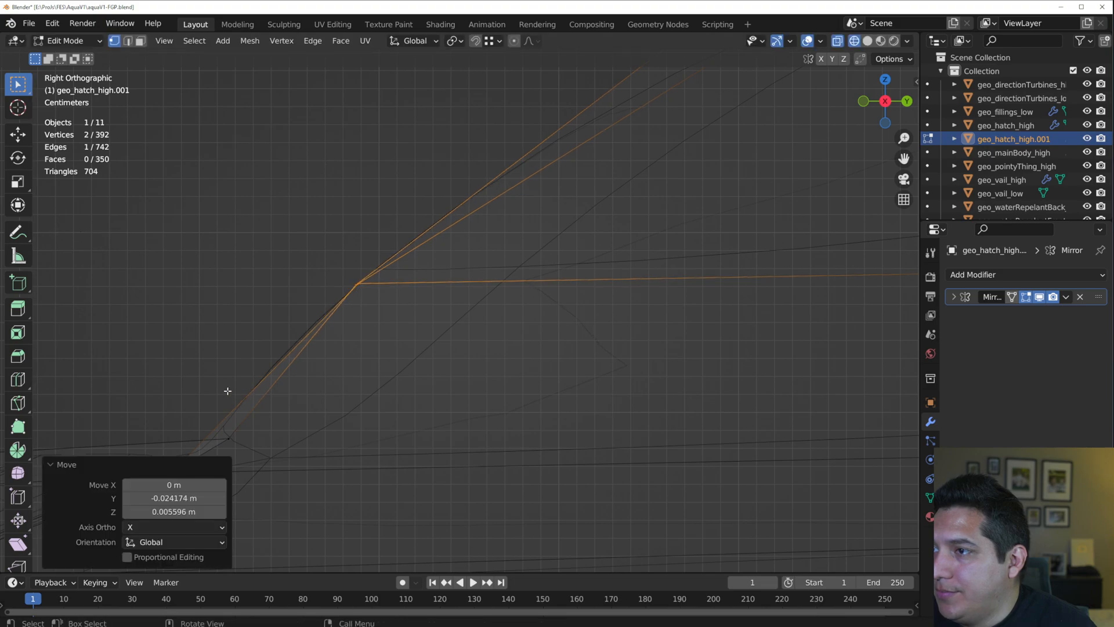
# - Move the vertex at the front base of the tail fin to fit the high-poly outline
pyautogui.moveTo(202, 381); pyautogui.dragTo(325, 471)
pyautogui.keyDown('shift'); pyautogui.moveTo(334, 450); pyautogui.dragTo(460, 402, button='middle'); pyautogui.keyUp('shift')
pyautogui.press('g')
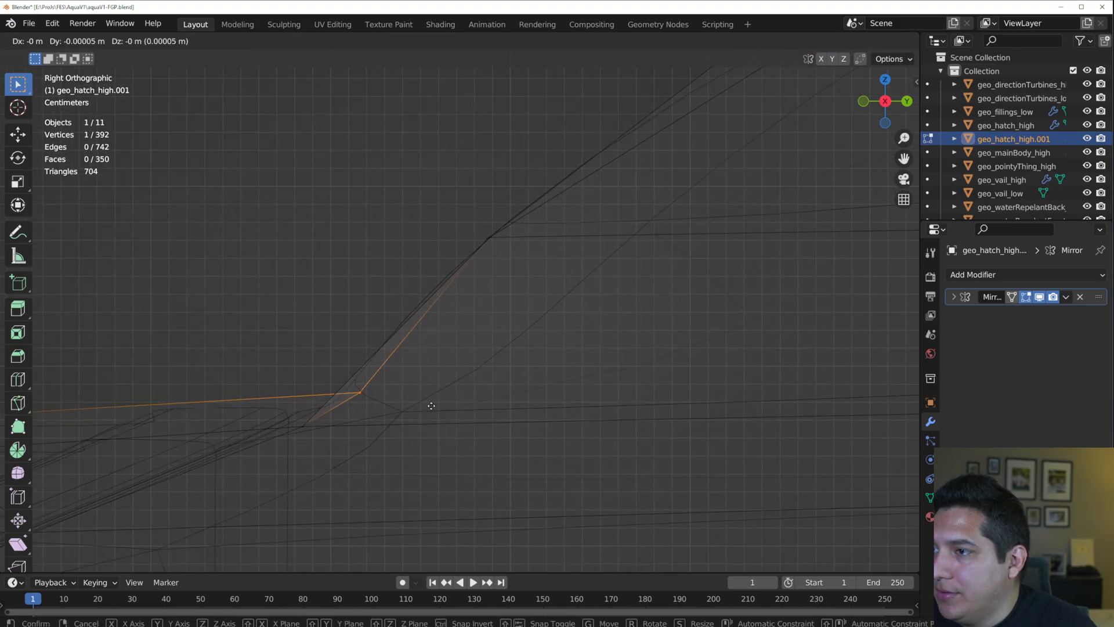
pyautogui.click(157, 514)
# - Move the next vertex pair up the fin's leading edge about 0.022 m in Y and -0.021 m in Z
pyautogui.keyDown('shift'); pyautogui.moveTo(735, 277); pyautogui.dragTo(361, 413, button='middle'); pyautogui.keyUp('shift')
pyautogui.scroll(-2, 383, 182)
pyautogui.moveTo(444, 146); pyautogui.dragTo(572, 286)
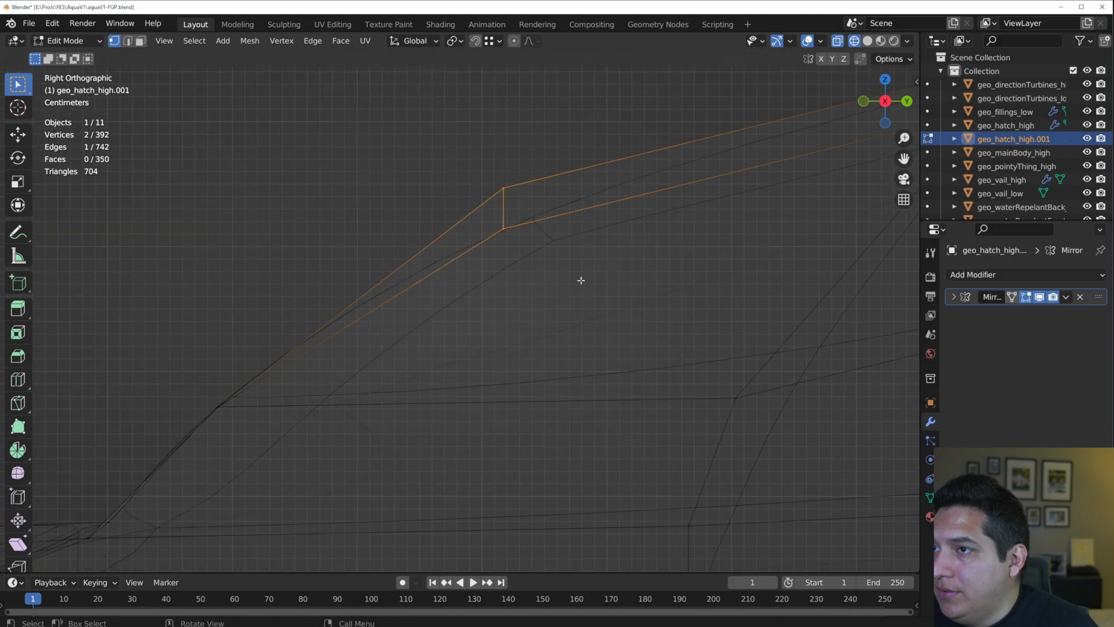
pyautogui.press('g')
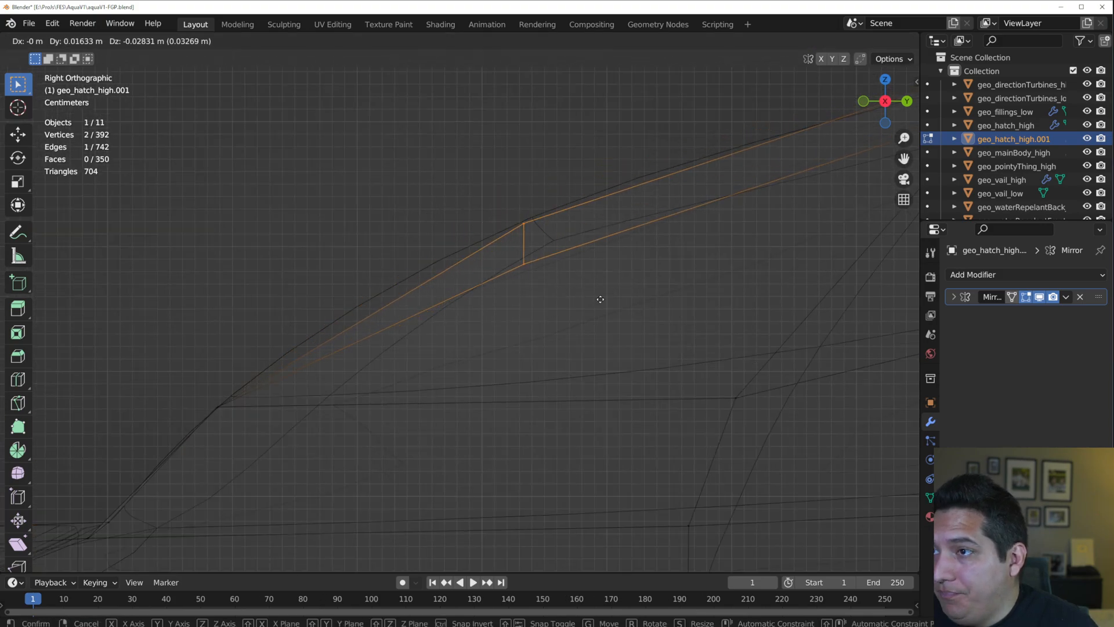
pyautogui.click(607, 291)
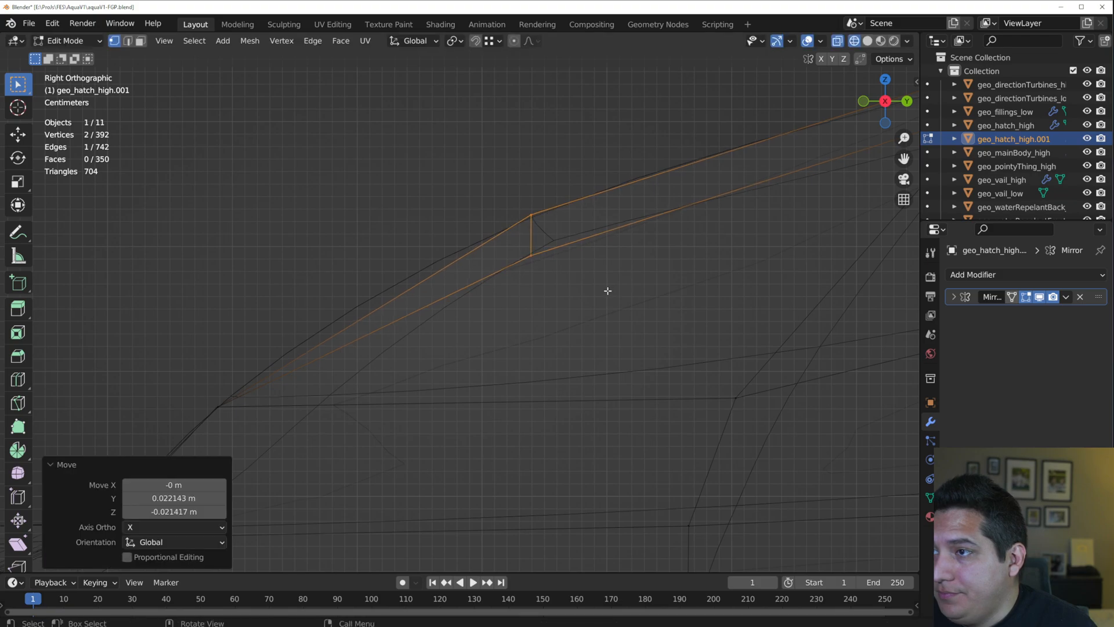
# - Move the next vertex pair up the fin's leading edge about 0.006 m in Y and -0.007 m in Z
pyautogui.scroll(-2, 589, 293)
pyautogui.keyDown('shift'); pyautogui.moveTo(591, 276); pyautogui.dragTo(375, 310, button='middle'); pyautogui.keyUp('shift')
pyautogui.keyDown('shift'); pyautogui.moveTo(584, 228); pyautogui.dragTo(440, 277, button='middle'); pyautogui.keyUp('shift')
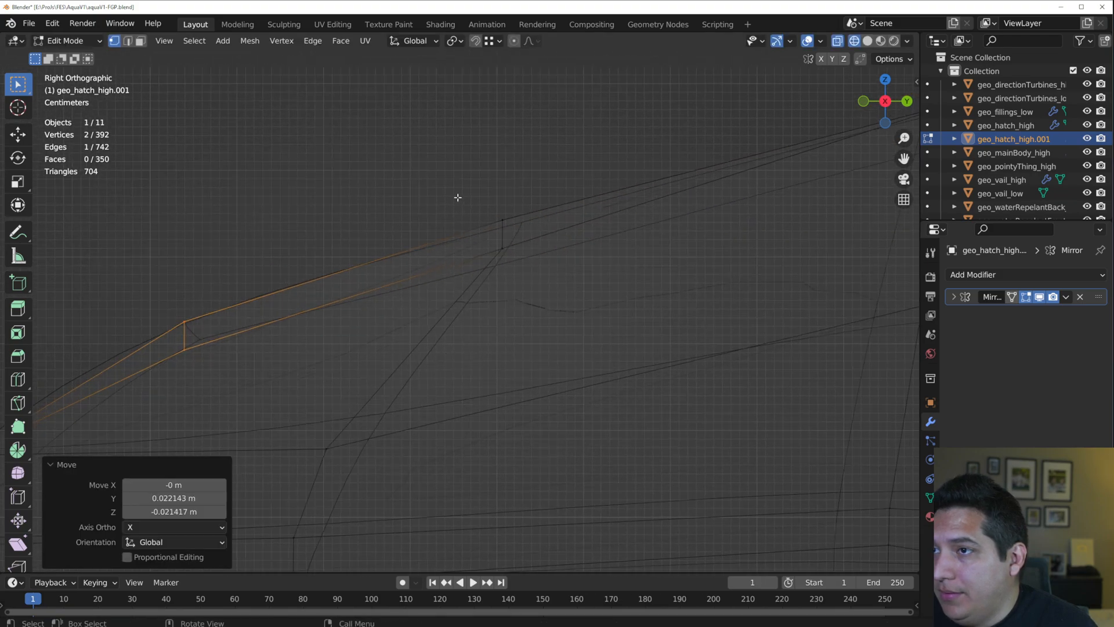
pyautogui.moveTo(456, 195); pyautogui.dragTo(569, 290)
pyautogui.press('g')
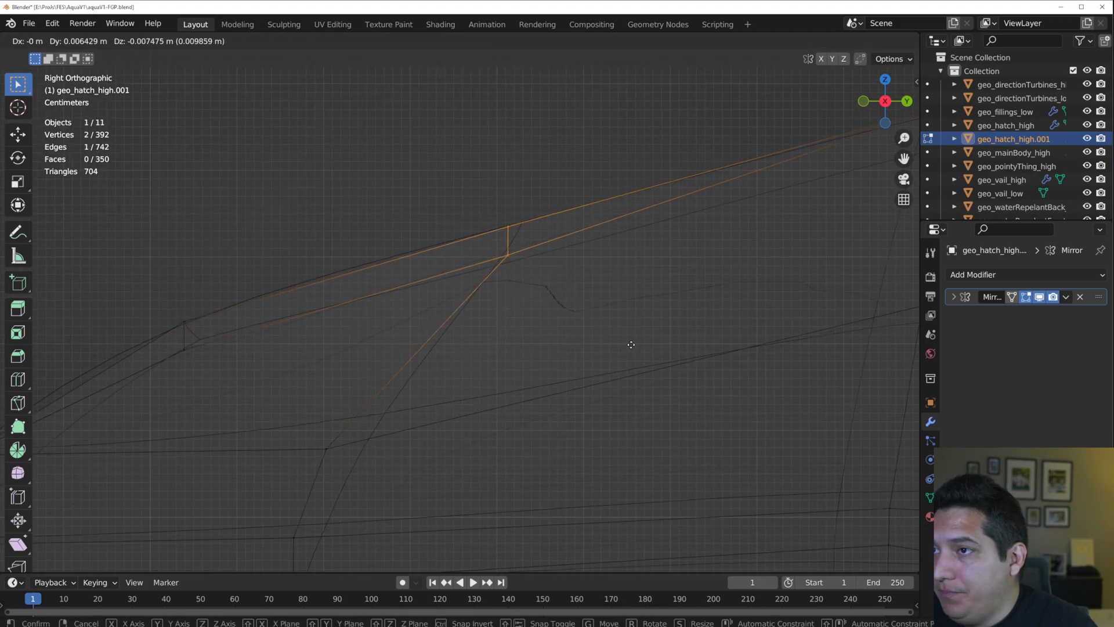
pyautogui.click(631, 344)
# - Move the vertex pair just ahead of the fin's crest to fit the high-poly outline
pyautogui.keyDown('shift'); pyautogui.moveTo(646, 298); pyautogui.dragTo(259, 381, button='middle'); pyautogui.keyUp('shift')
pyautogui.moveTo(435, 181); pyautogui.dragTo(542, 214)
pyautogui.press('g')
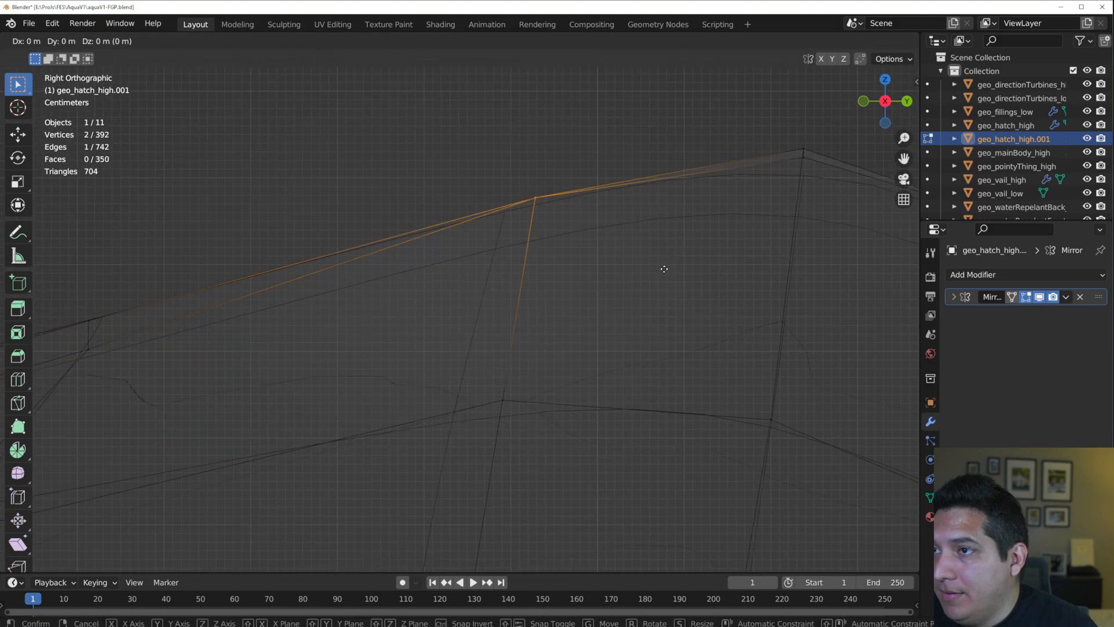
pyautogui.click(702, 311)
# - Move the vertex pair at the fin's crest about -0.002 m in Y and -0.031 m in Z onto the high-poly outline
pyautogui.keyDown('shift'); pyautogui.moveTo(702, 311); pyautogui.dragTo(440, 311, button='middle'); pyautogui.keyUp('shift')
pyautogui.moveTo(402, 157); pyautogui.dragTo(457, 227)
pyautogui.press('g')
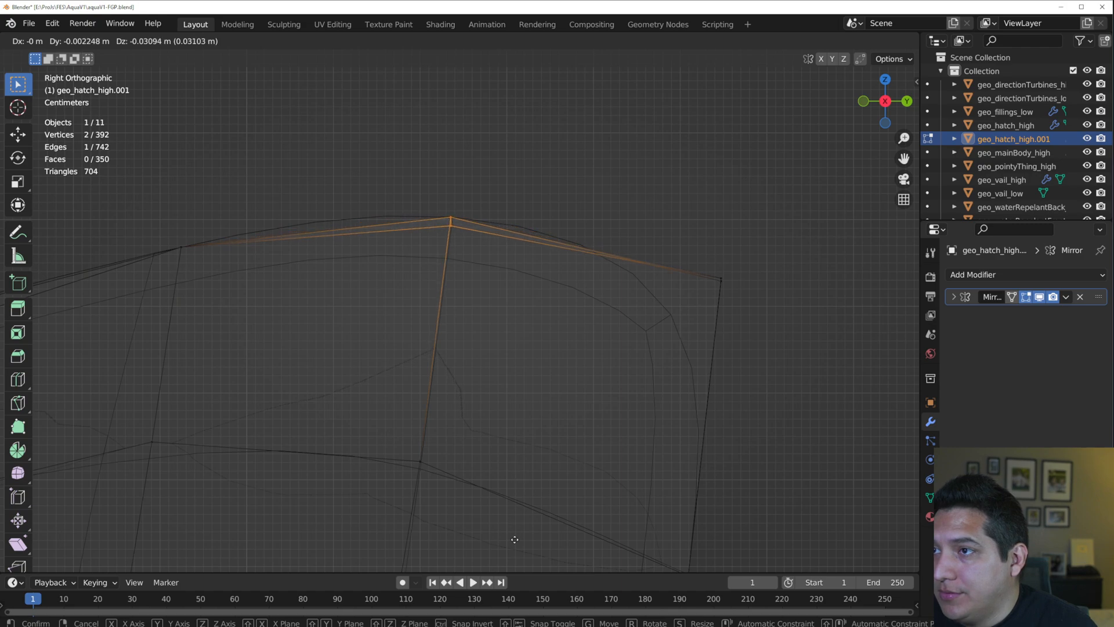
pyautogui.click(514, 551)
# - Bevel the edge at the fin's upper rear corner with a 0.161 m width and 2 segments
pyautogui.moveTo(650, 211); pyautogui.dragTo(742, 305)
pyautogui.press('g')
pyautogui.rightClick(680, 436)
pyautogui.scroll(-2, 679, 435)
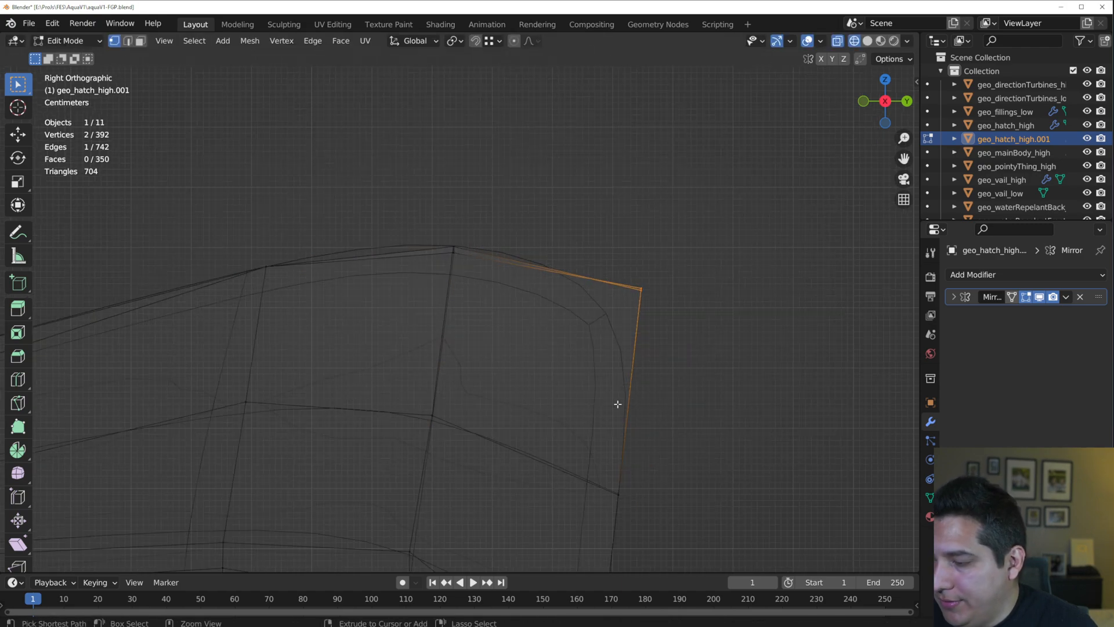
pyautogui.hotkey('ctrl', 'b')
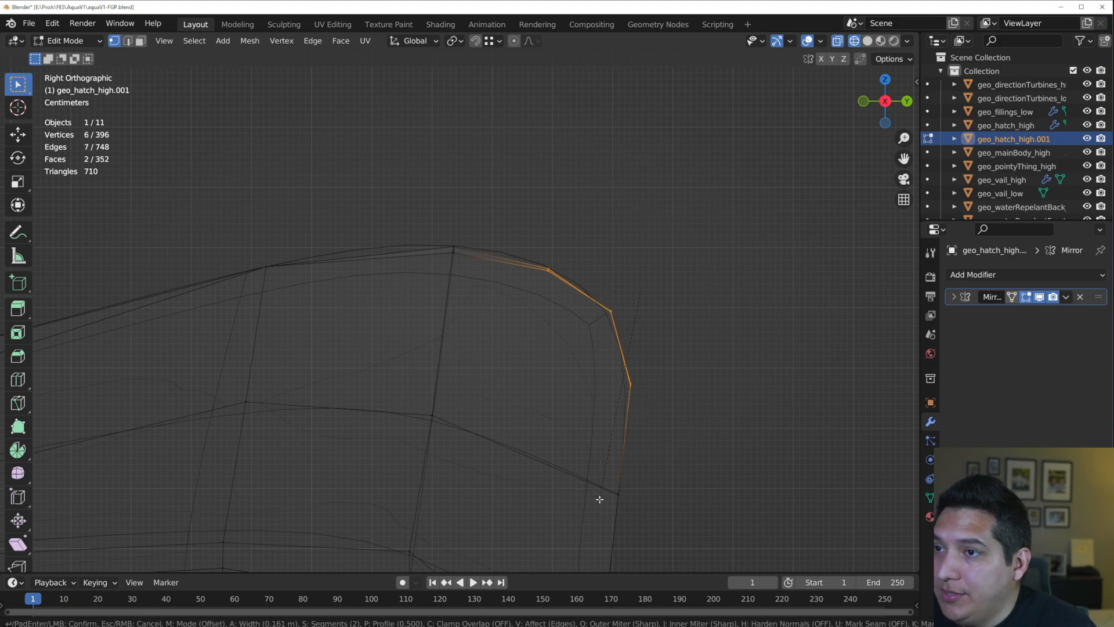
pyautogui.click(602, 491)
# - Move the upper and middle vertex pairs of the beveled fin corner to fit the high-poly curve
pyautogui.scroll(2, 552, 211)
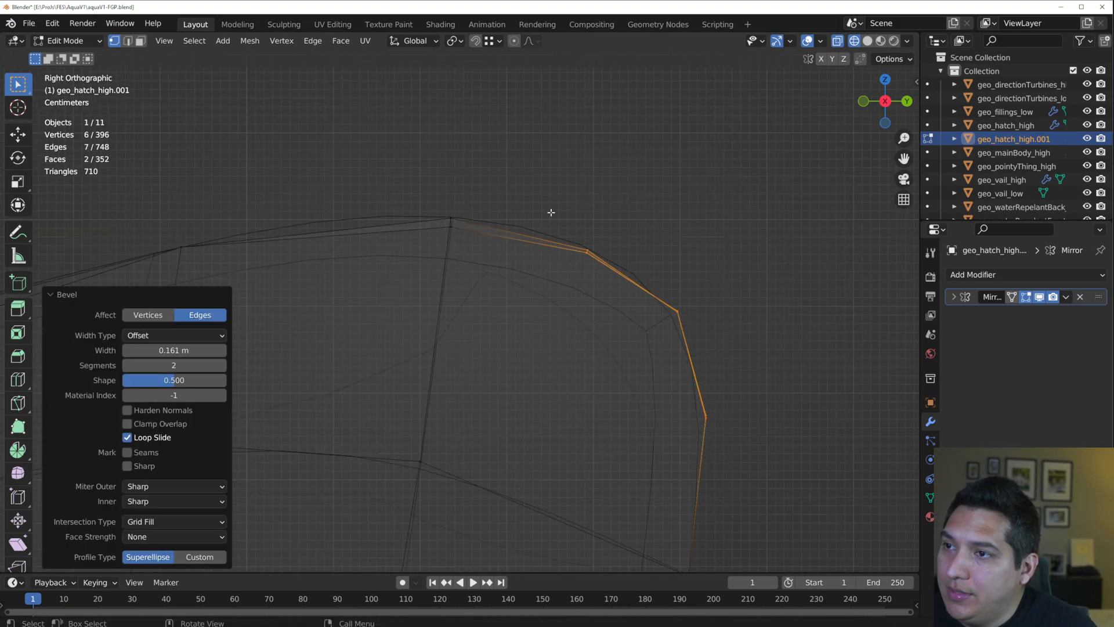
pyautogui.hotkey('ctrl', 'z')
pyautogui.scroll(1, 518, 341)
pyautogui.press('g')
pyautogui.click(501, 284)
pyautogui.moveTo(600, 325); pyautogui.dragTo(667, 370)
pyautogui.press('g')
pyautogui.click(629, 394)
# - Move the lowest vertex pair of the beveled corner about -0.007 m in Y and -0.014 m in Z
pyautogui.keyDown('shift'); pyautogui.moveTo(705, 427); pyautogui.dragTo(642, 338, button='middle'); pyautogui.keyUp('shift')
pyautogui.moveTo(564, 353); pyautogui.dragTo(644, 458)
pyautogui.press('g')
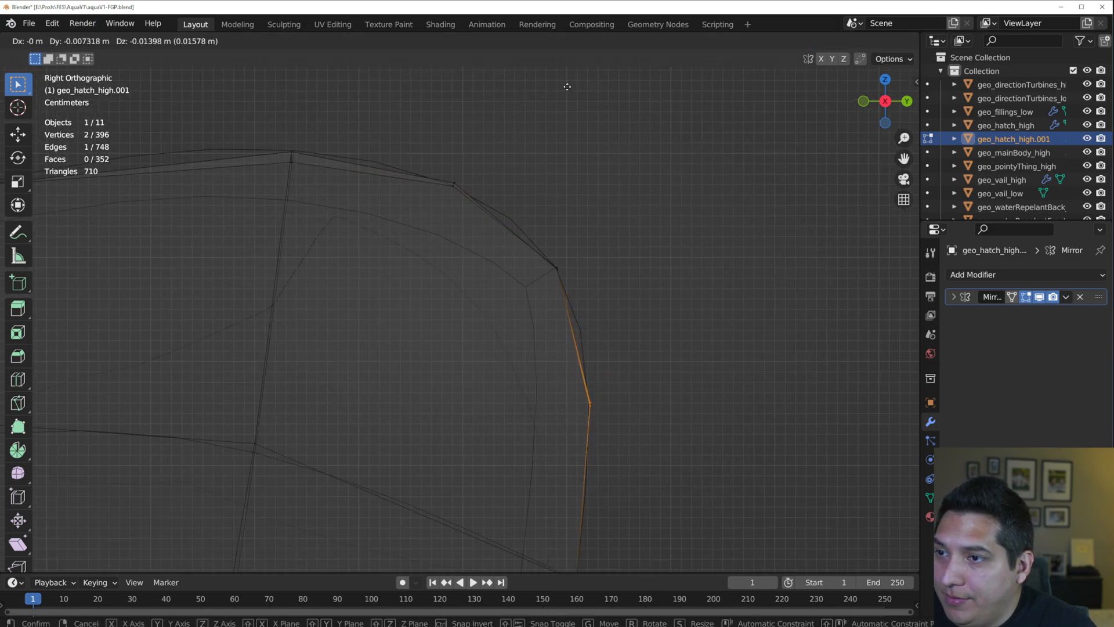
pyautogui.click(606, 226)
# - Add a loop cut between the middle and lowest pairs of the beveled corner and move it out to the high-poly curve
pyautogui.hotkey('ctrl', 'r')
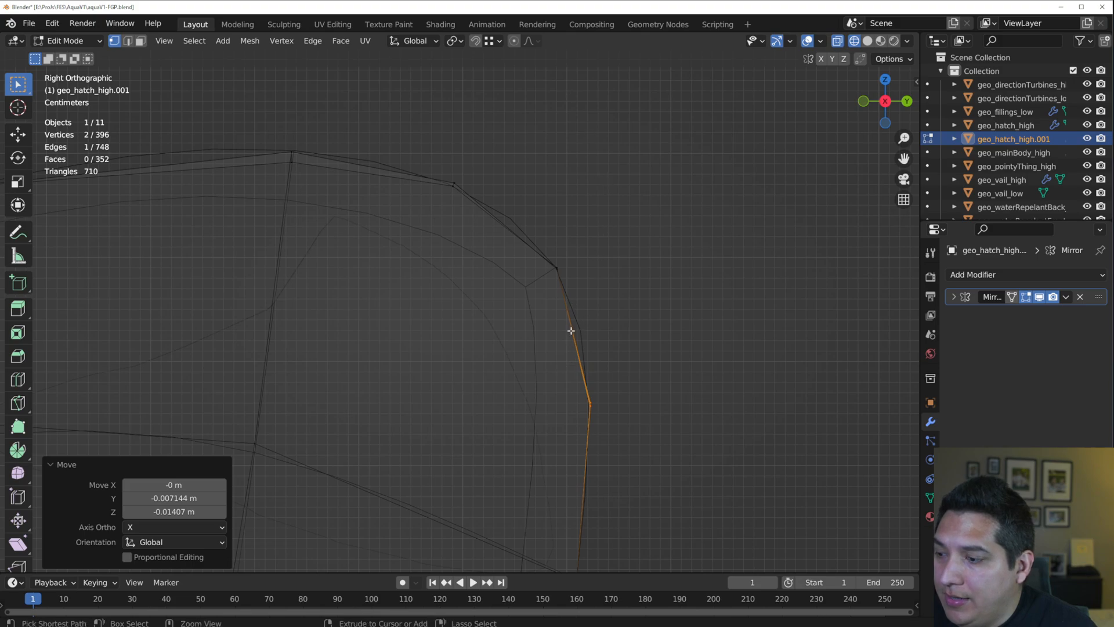
pyautogui.click(569, 328)
pyautogui.rightClick(606, 315)
pyautogui.press('g')
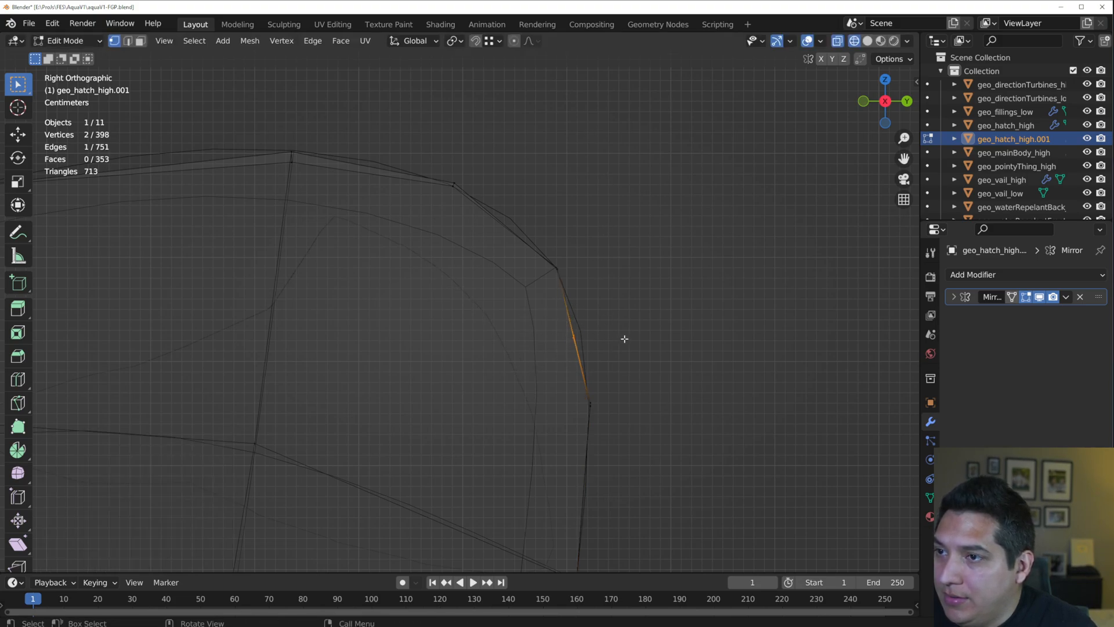
pyautogui.click(707, 285)
# - Add a loop cut between the upper and middle corner pairs and move it about 0.005 m in Y and 0.007 m in Z
pyautogui.keyDown('shift'); pyautogui.moveTo(548, 231); pyautogui.dragTo(610, 272, button='middle'); pyautogui.keyUp('shift')
pyautogui.hotkey('ctrl', 'r')
pyautogui.click(568, 277)
pyautogui.rightClick(568, 277)
pyautogui.moveTo(534, 240); pyautogui.dragTo(603, 294)
pyautogui.press('g')
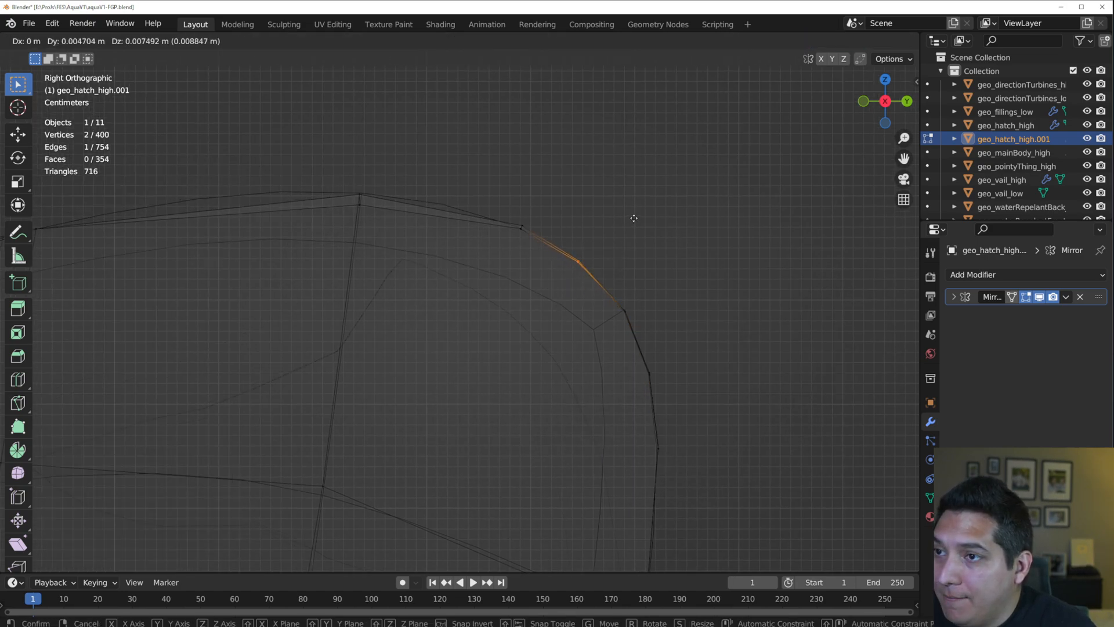
pyautogui.click(633, 215)
# - Add a loop cut between the fin's crest and its rounded corner and move it about 0.002 m in Y and 0.007 m in Z
pyautogui.keyDown('shift'); pyautogui.moveTo(540, 242); pyautogui.dragTo(602, 255, button='middle'); pyautogui.keyUp('shift')
pyautogui.moveTo(604, 259); pyautogui.dragTo(550, 204)
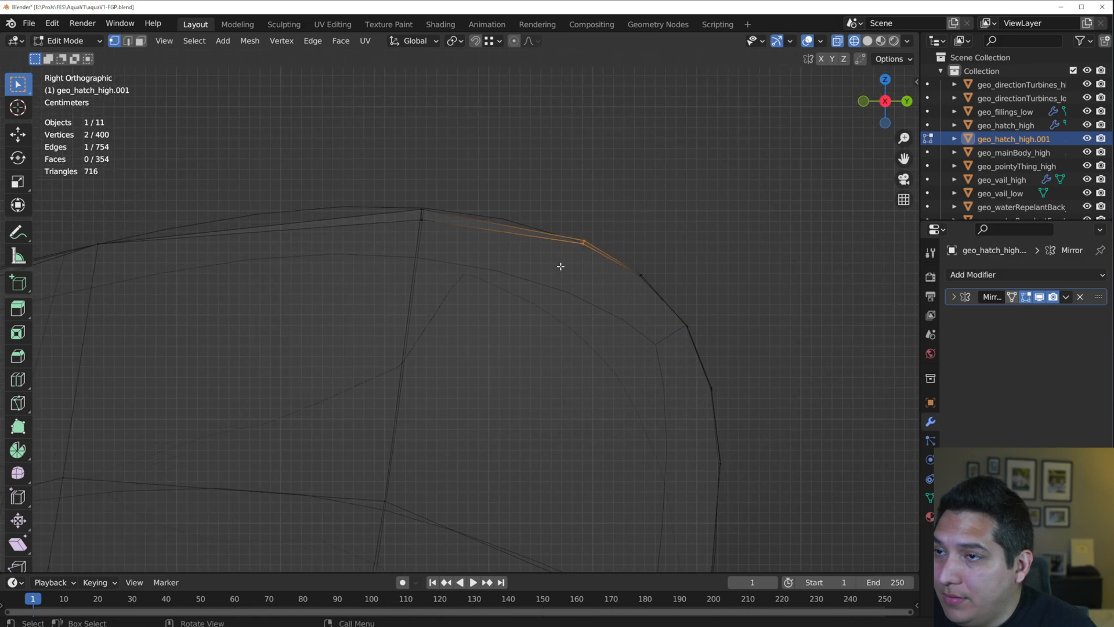
pyautogui.keyDown('shift'); pyautogui.moveTo(515, 265); pyautogui.dragTo(548, 276, button='middle'); pyautogui.keyUp('shift')
pyautogui.hotkey('ctrl', 'r')
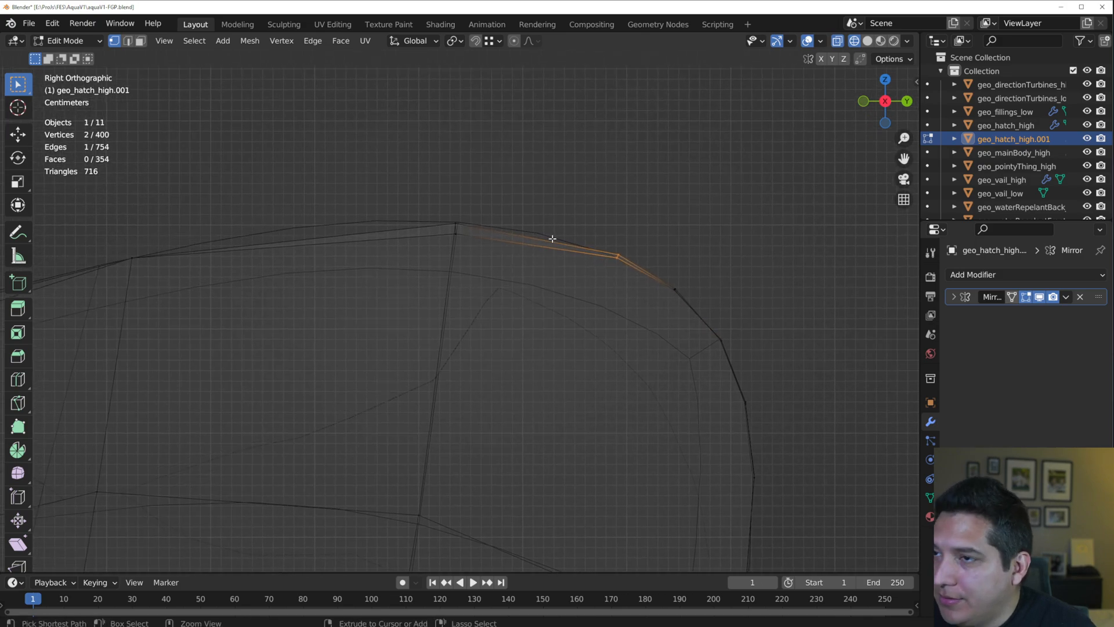
pyautogui.click(544, 244)
pyautogui.rightClick(543, 243)
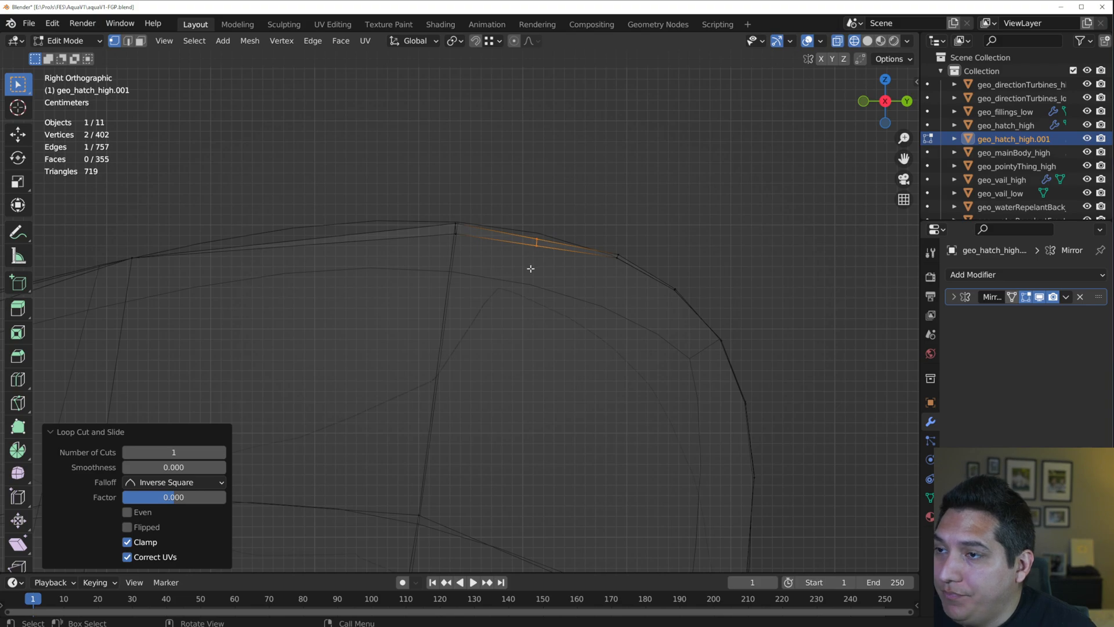
pyautogui.press('g')
pyautogui.click(549, 196)
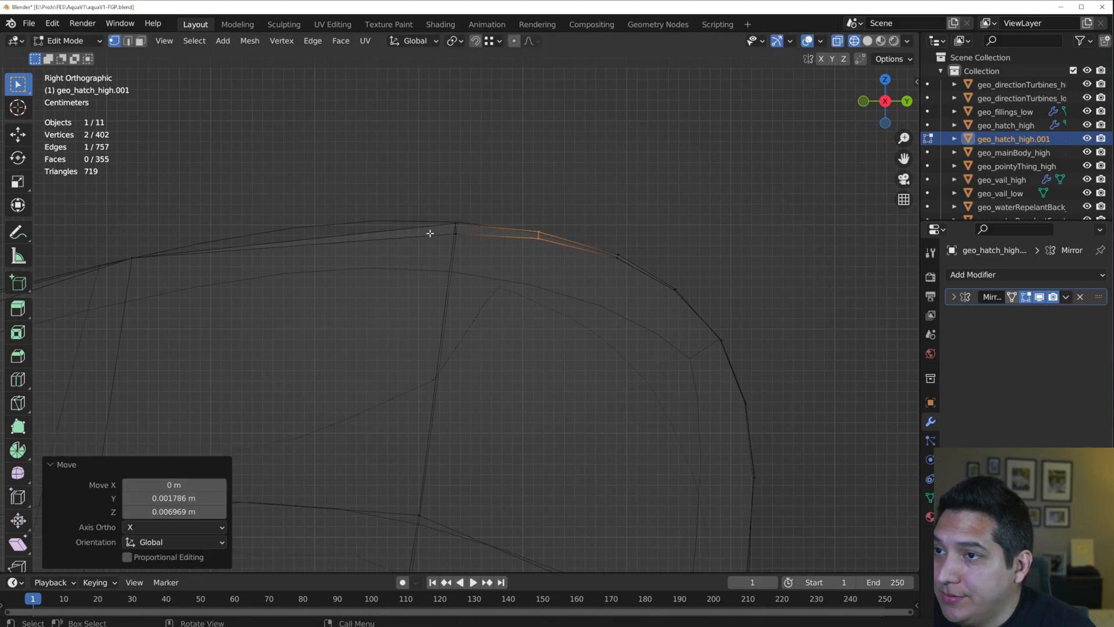
# - Raise the vertex pair at the fin's crest about 0.001 m in Z
pyautogui.click(452, 230)
pyautogui.press('g')
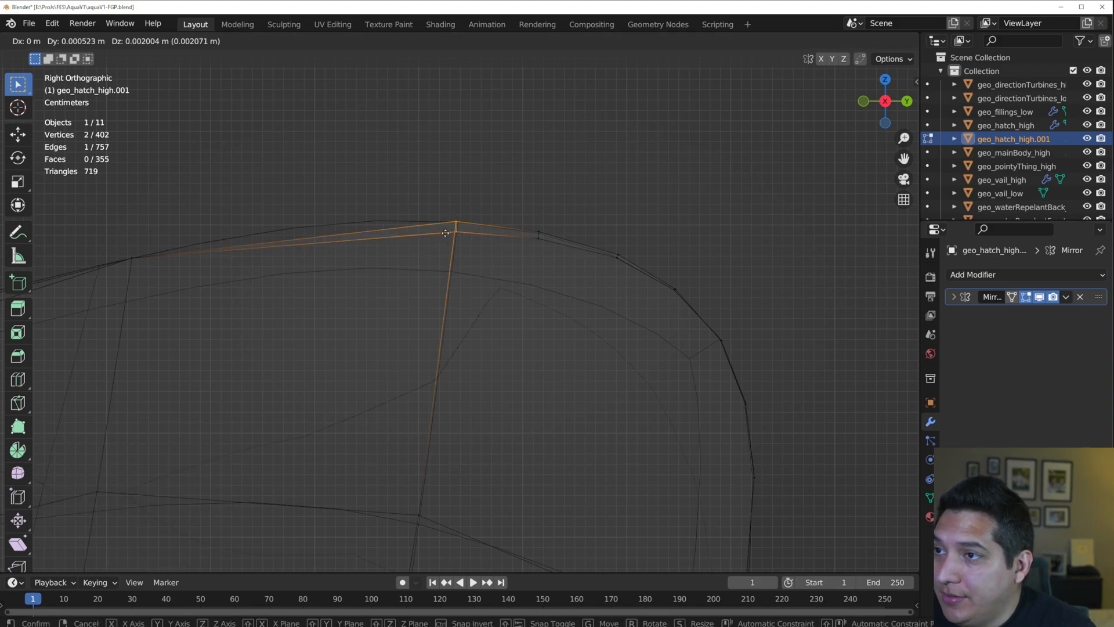
pyautogui.click(443, 241)
# - Add a loop cut through the fin just ahead of the crest and move its top vertex pair onto the high-poly outline
pyautogui.keyDown('shift'); pyautogui.moveTo(371, 234); pyautogui.dragTo(510, 204, button='middle'); pyautogui.keyUp('shift')
pyautogui.hotkey('ctrl', 'r')
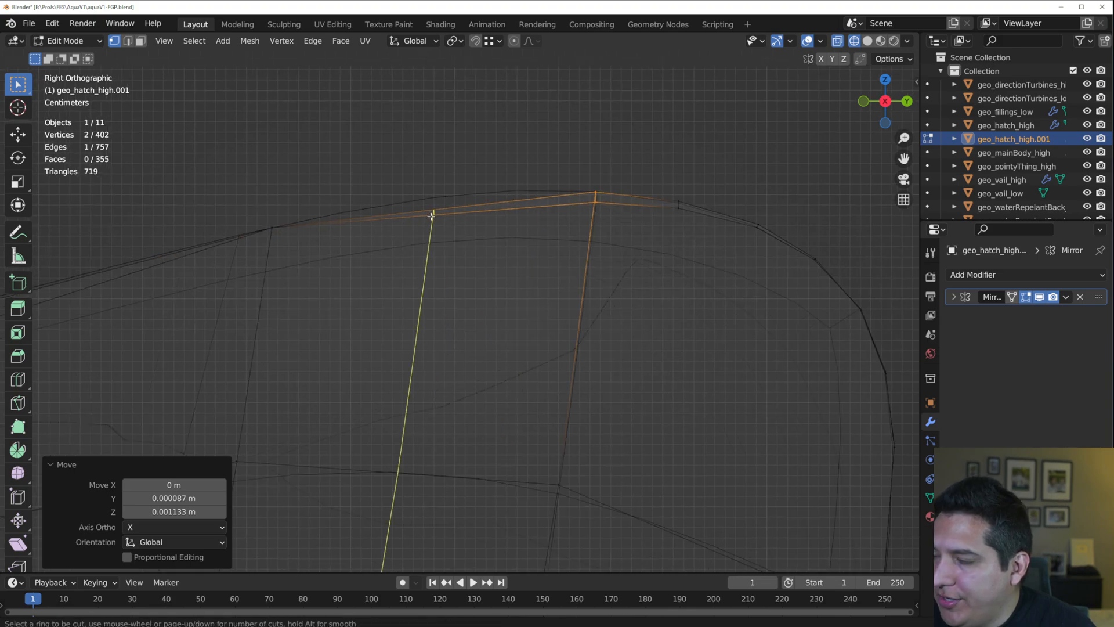
pyautogui.click(435, 210)
pyautogui.rightClick(435, 210)
pyautogui.click(452, 216)
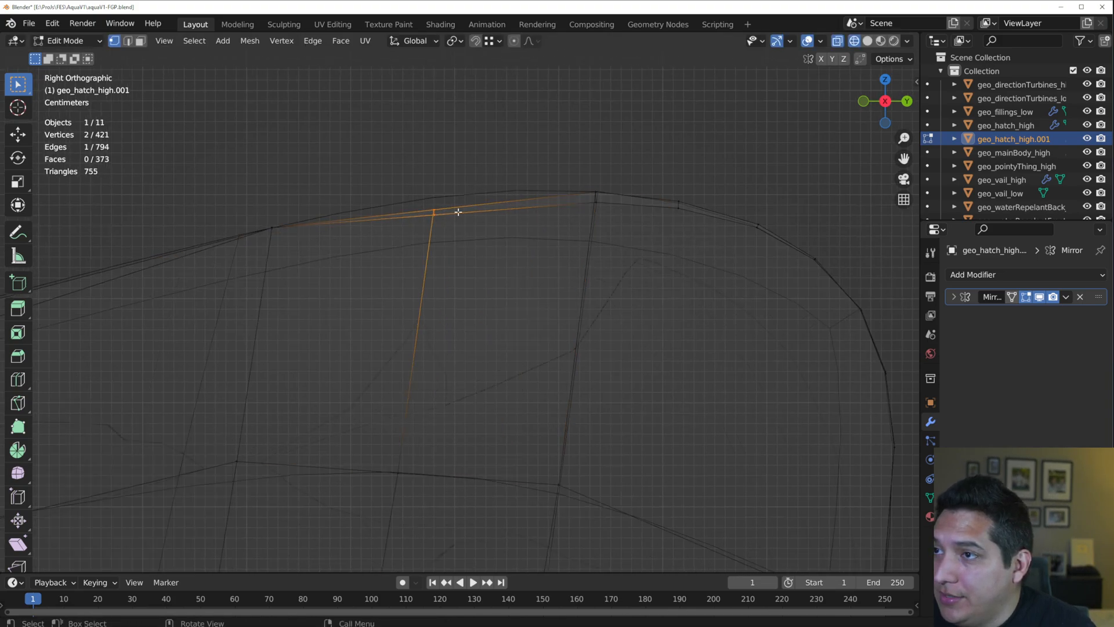
pyautogui.press('g')
pyautogui.press('g')
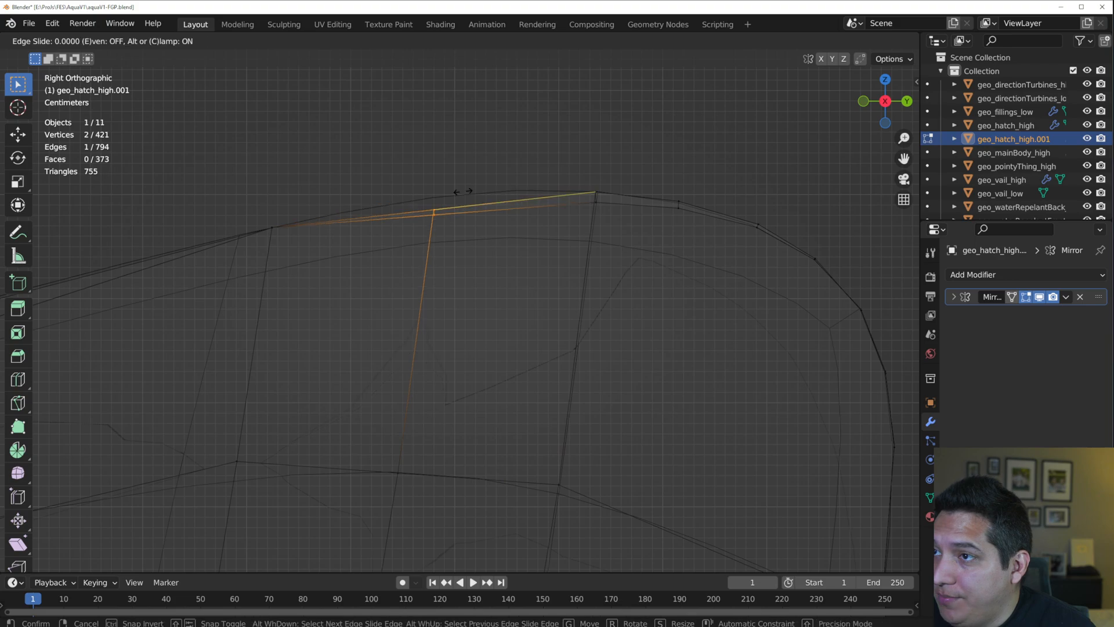
pyautogui.rightClick(463, 192)
pyautogui.press('g')
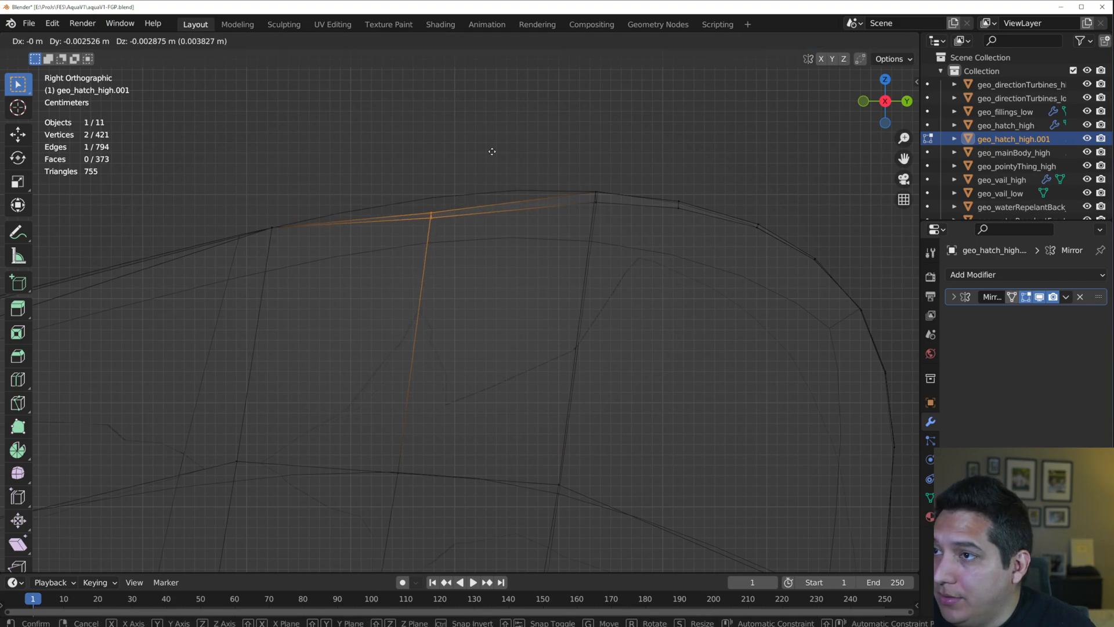
pyautogui.click(504, 540)
# - Shift the crest vertex pair about -0.038 m in Y and the pair behind it about -0.008 m in Y and 0.001 m in Z
pyautogui.moveTo(558, 185); pyautogui.dragTo(606, 220)
pyautogui.press('g')
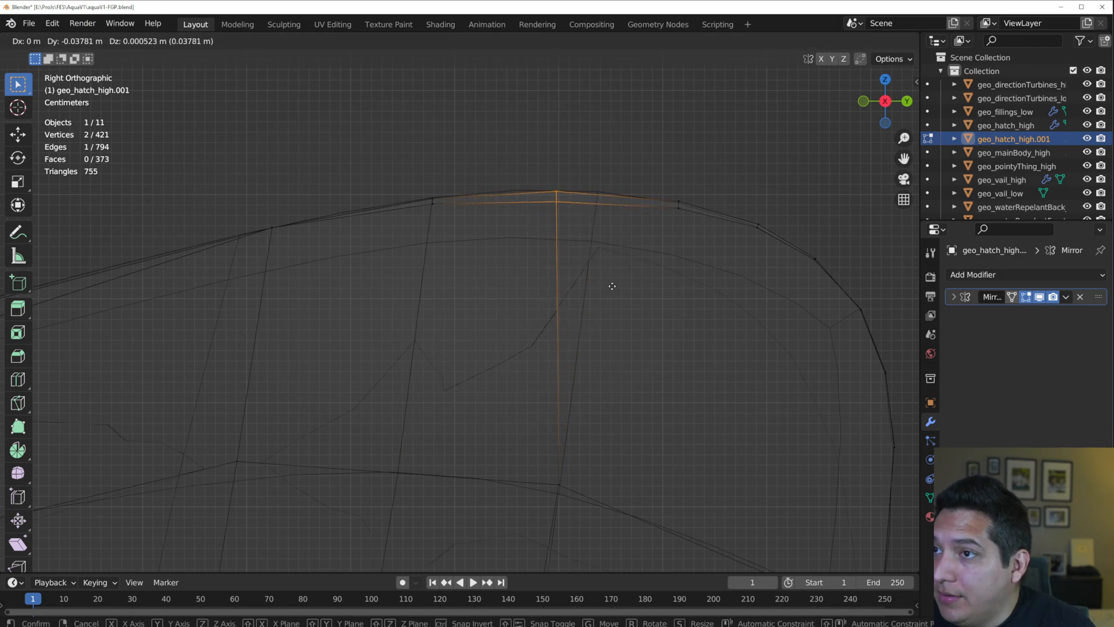
pyautogui.click(610, 273)
pyautogui.moveTo(642, 178); pyautogui.dragTo(690, 252)
pyautogui.press('g')
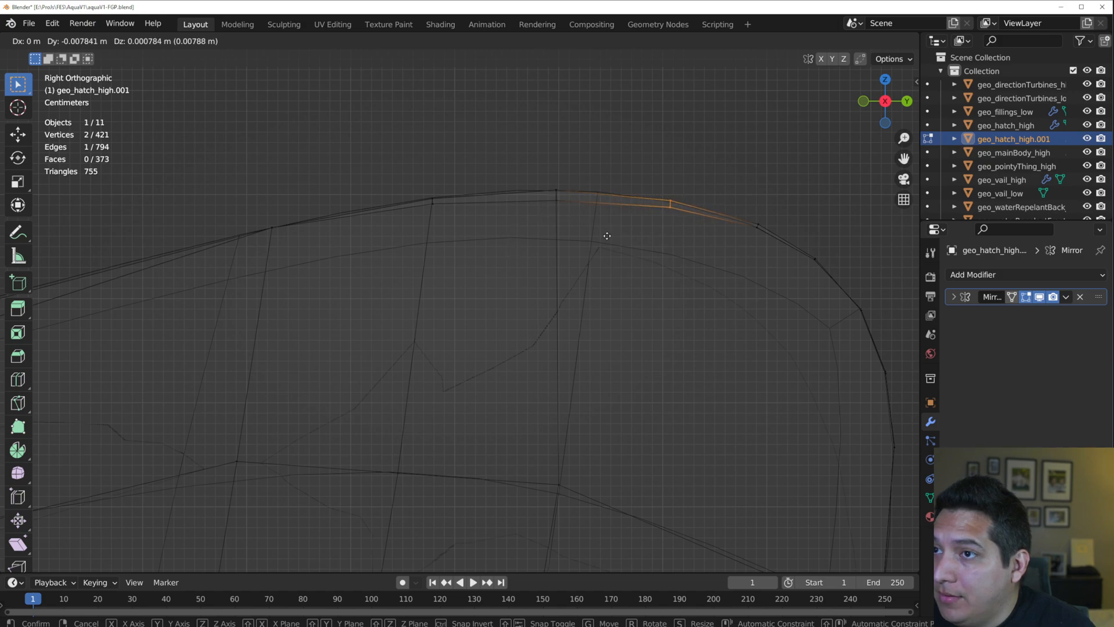
pyautogui.click(618, 227)
# - Move the crest vertex pair back toward the fin's rear about 0.039 m in Y
pyautogui.click(556, 200)
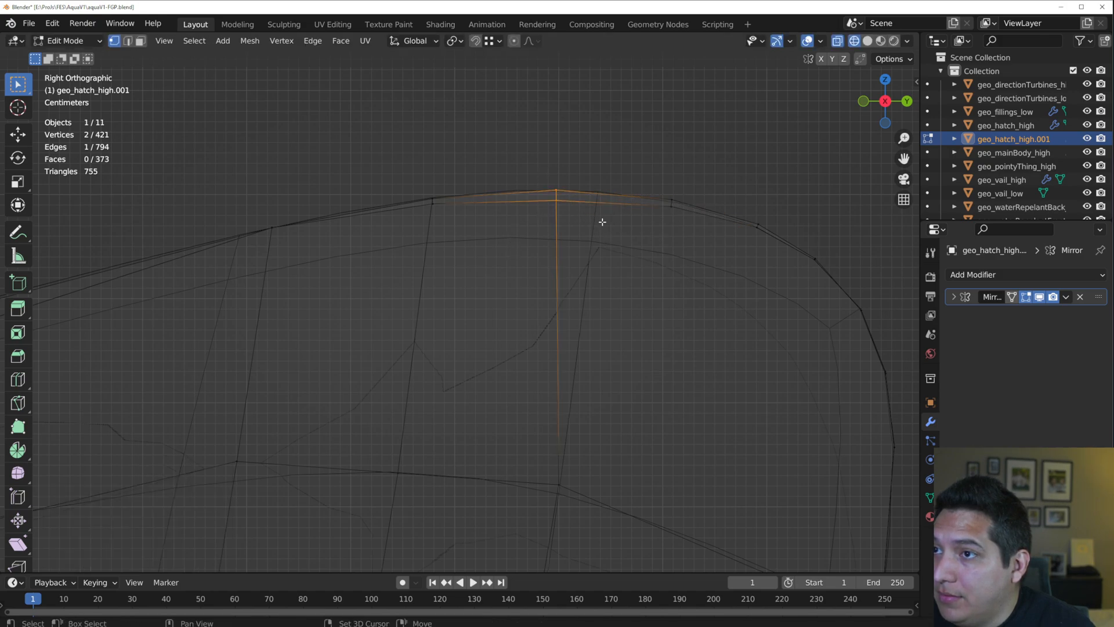
pyautogui.press('g')
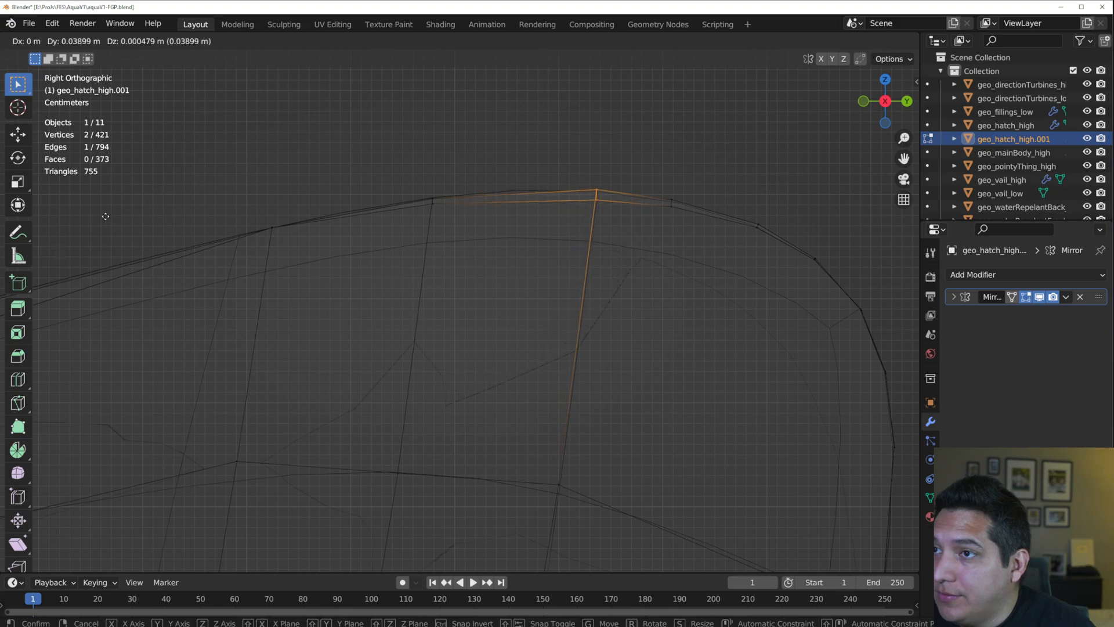
pyautogui.click(46, 232)
# - Nudge the two vertex pairs ahead of the fin's crest up about 0.001 m in Z each
pyautogui.moveTo(383, 179); pyautogui.dragTo(510, 214)
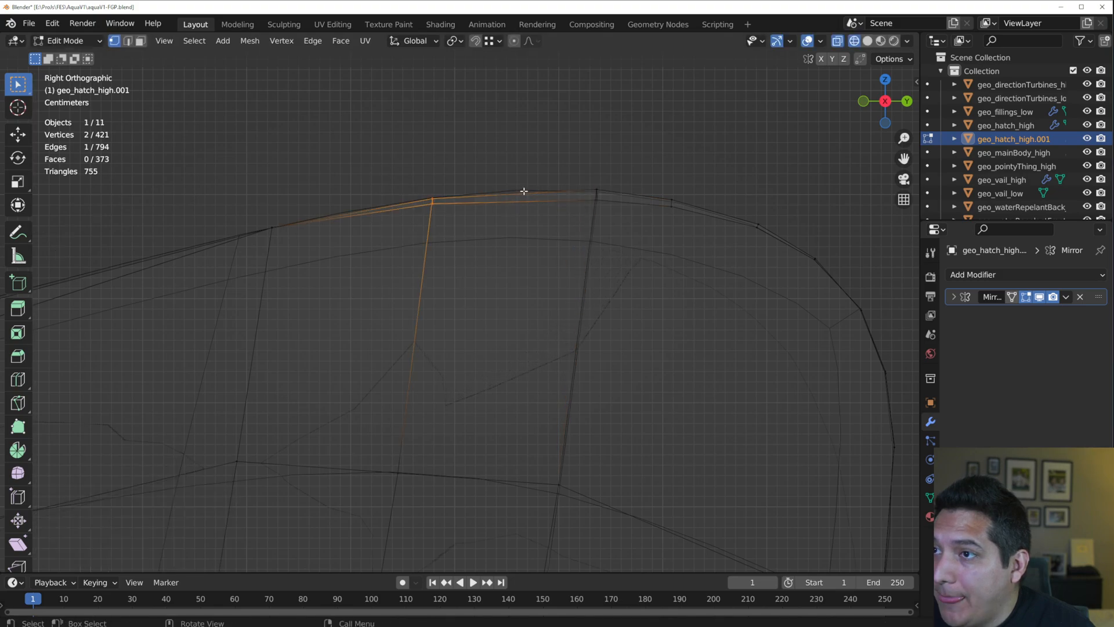
pyautogui.press('g')
pyautogui.click(412, 196)
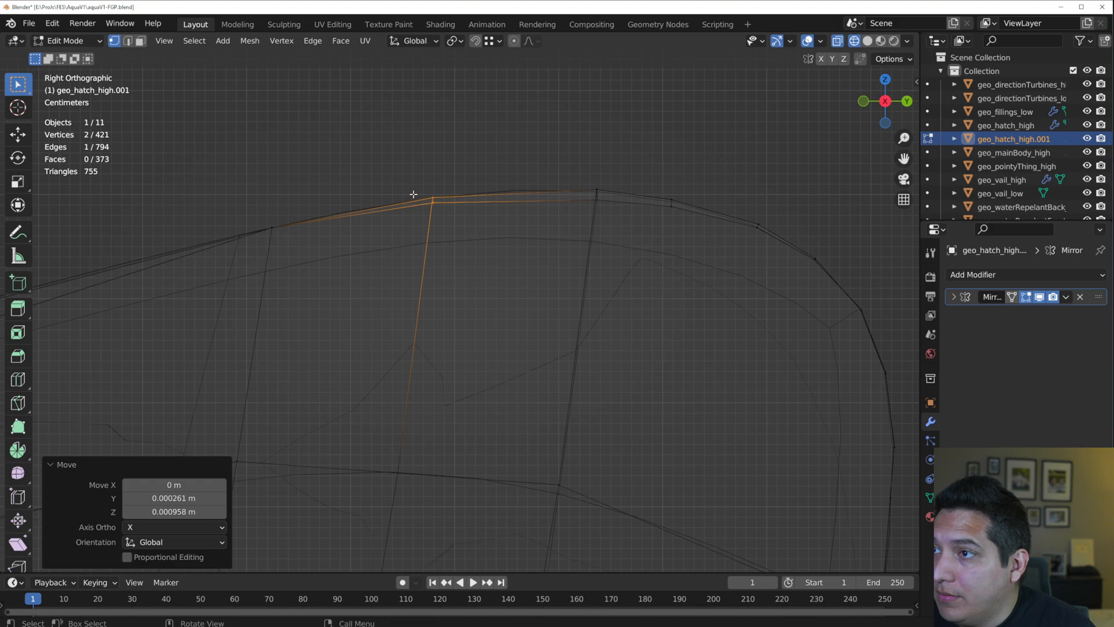
pyautogui.moveTo(200, 220); pyautogui.dragTo(307, 251)
pyautogui.press('g')
pyautogui.click(309, 243)
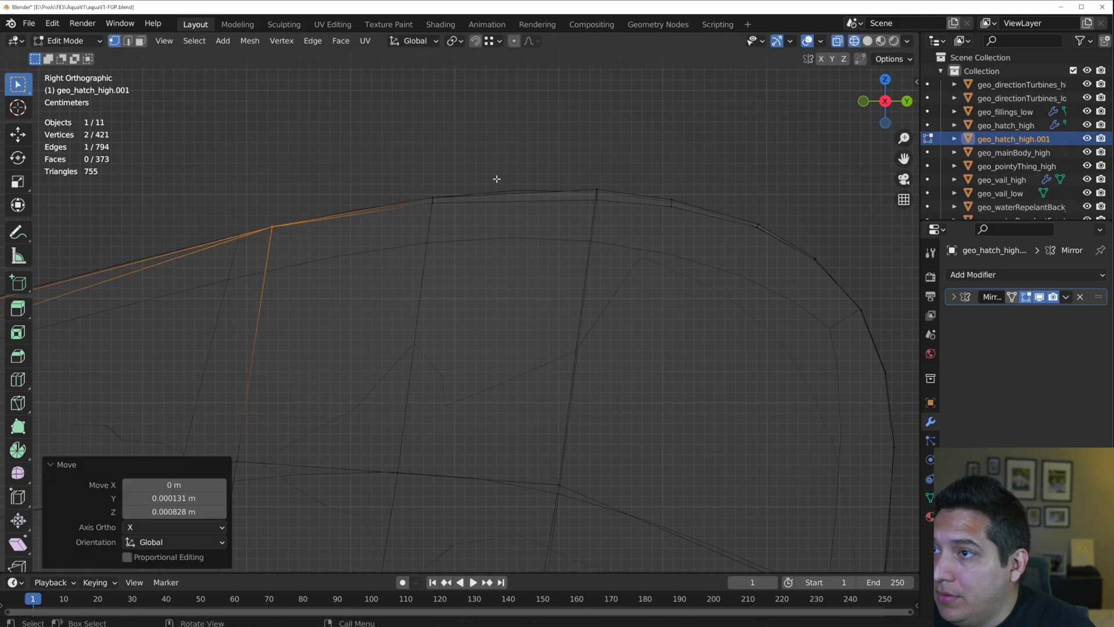
# - Add a loop cut across the lower curve of the fin's leading edge and move its top pair about -0.010 m in Y and 0.006 m in Z
pyautogui.scroll(-3, 550, 306)
pyautogui.press('Tab')
pyautogui.keyDown('shift'); pyautogui.moveTo(361, 371); pyautogui.dragTo(695, 263, button='middle'); pyautogui.keyUp('shift')
pyautogui.scroll(-5, 585, 322)
pyautogui.scroll(8, 408, 340)
pyautogui.press('Tab')
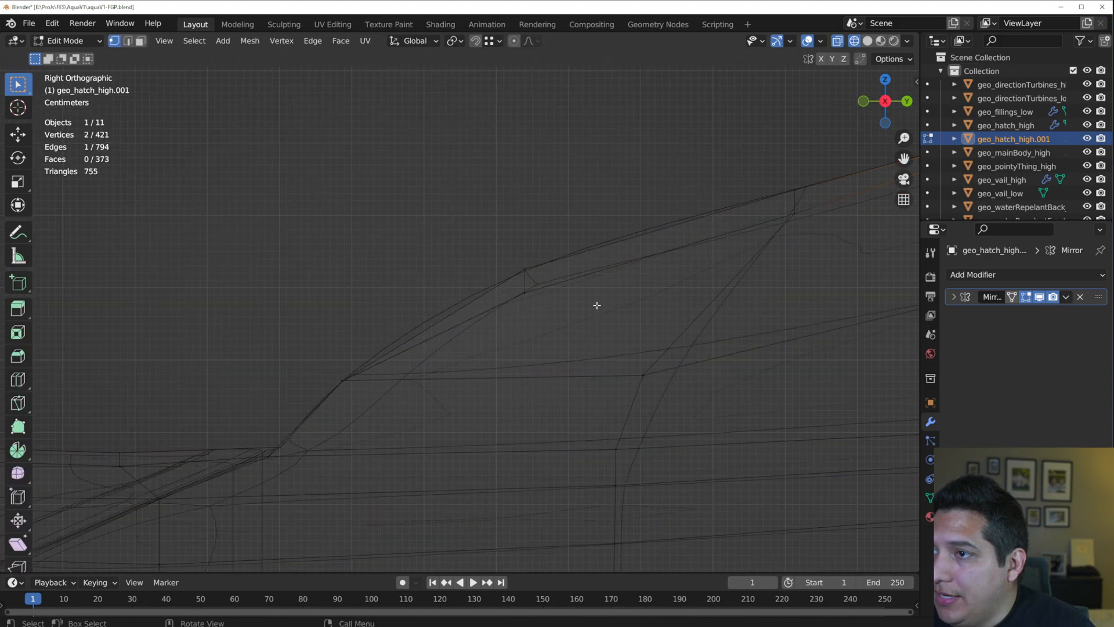
pyautogui.moveTo(501, 255); pyautogui.dragTo(592, 314)
pyautogui.hotkey('ctrl', 'r')
pyautogui.click(448, 325)
pyautogui.rightClick(448, 325)
pyautogui.moveTo(393, 298); pyautogui.dragTo(448, 348)
pyautogui.press('g')
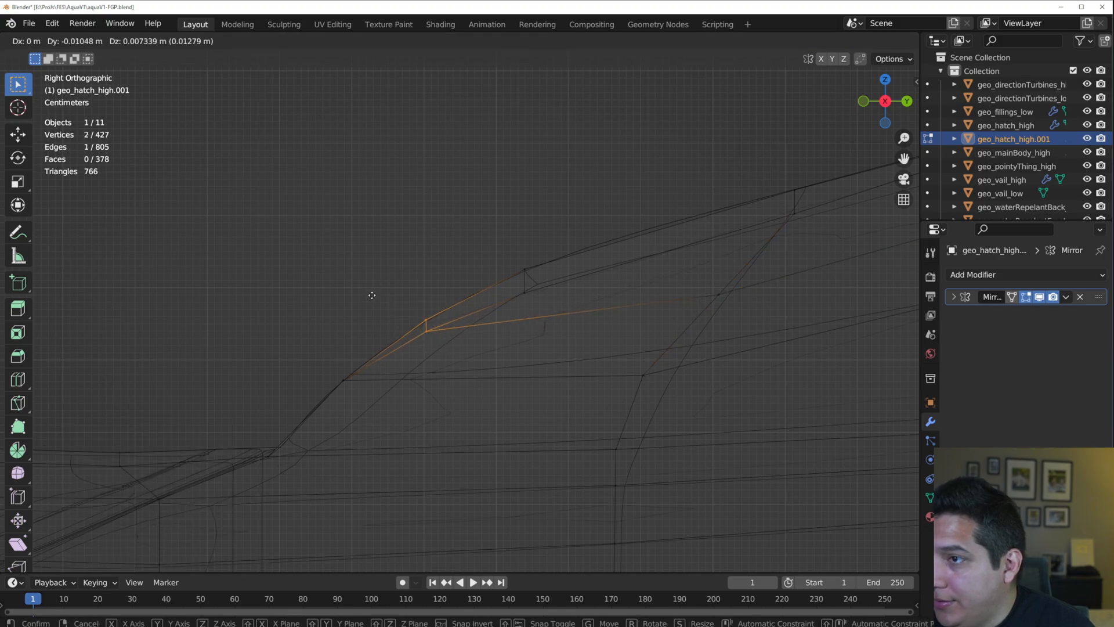
pyautogui.click(372, 302)
# - Examine the low-poly vertices along the fin's top edge against the high-poly outline
pyautogui.keyDown('shift'); pyautogui.moveTo(838, 266); pyautogui.dragTo(371, 319, button='middle'); pyautogui.keyUp('shift')
pyautogui.scroll(-1, 360, 311)
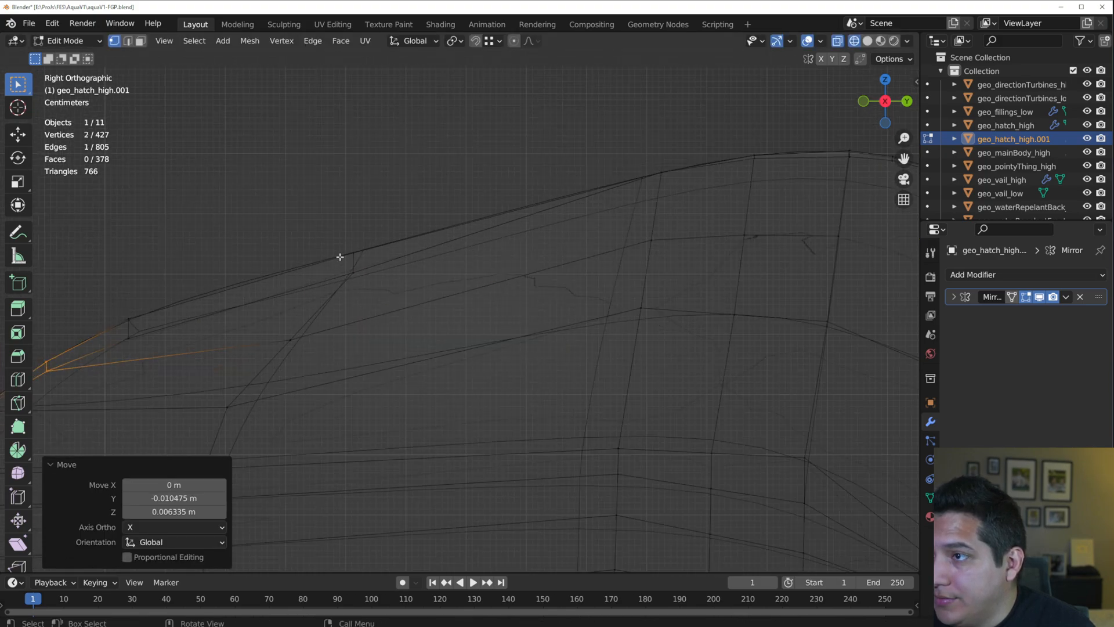
pyautogui.moveTo(332, 235); pyautogui.dragTo(435, 288)
pyautogui.keyDown('shift'); pyautogui.moveTo(434, 293); pyautogui.dragTo(371, 317, button='middle'); pyautogui.keyUp('shift')
pyautogui.moveTo(550, 237); pyautogui.dragTo(607, 278)
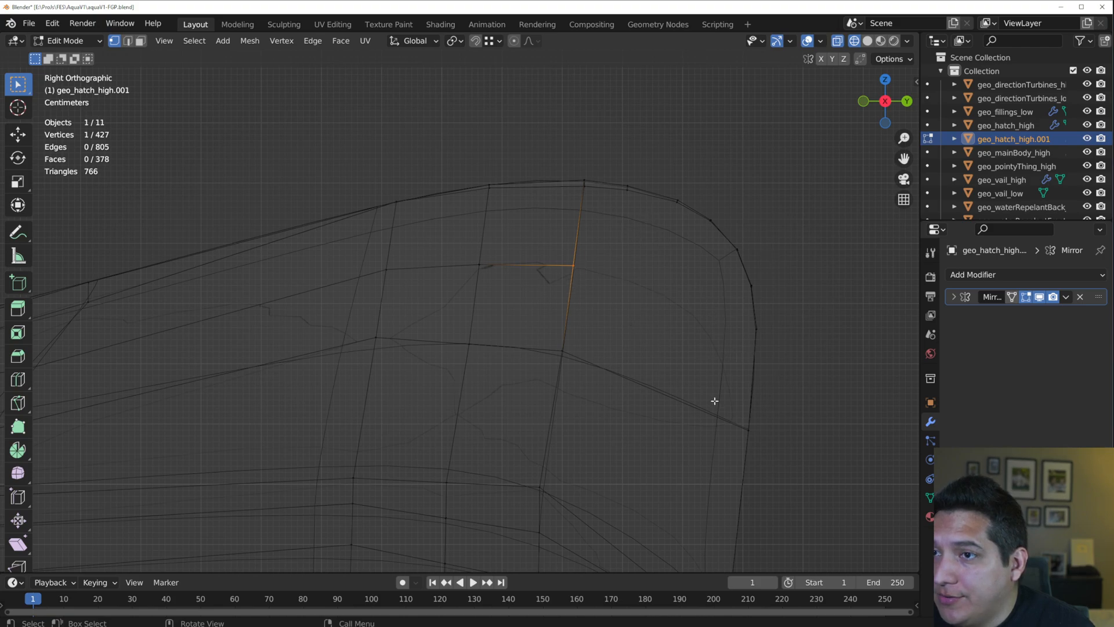
pyautogui.keyDown('shift'); pyautogui.moveTo(458, 420); pyautogui.dragTo(880, 326, button='middle'); pyautogui.keyUp('shift')
pyautogui.keyDown('shift'); pyautogui.moveTo(409, 304); pyautogui.dragTo(682, 293, button='middle'); pyautogui.keyUp('shift')
pyautogui.scroll(1, 682, 294)
pyautogui.moveTo(376, 339); pyautogui.dragTo(435, 378)
pyautogui.press('g')
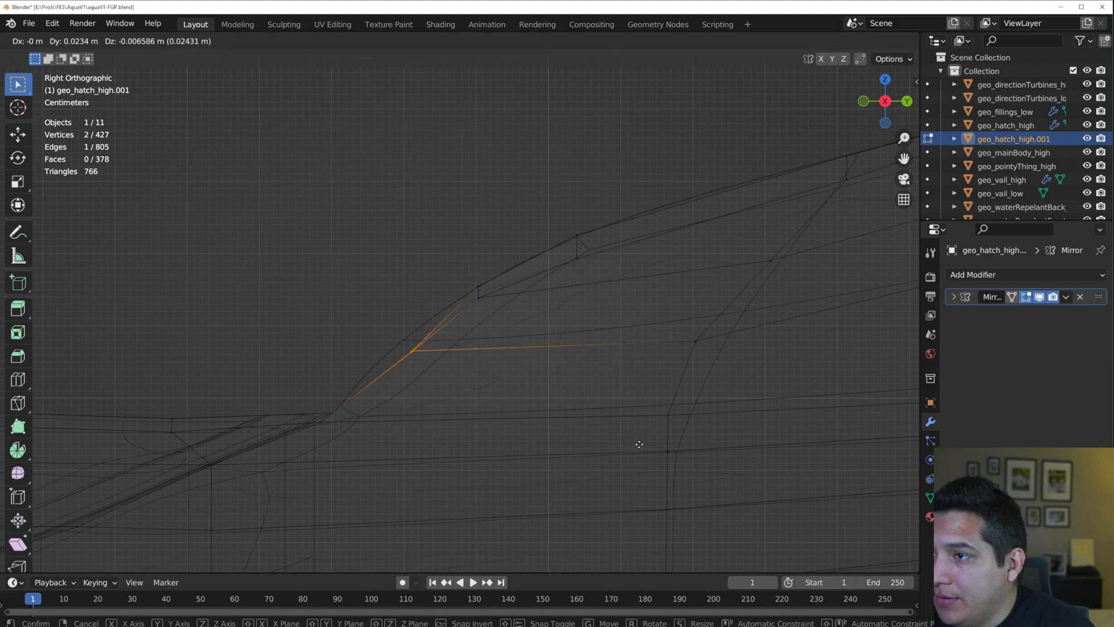
pyautogui.rightClick(512, 365)
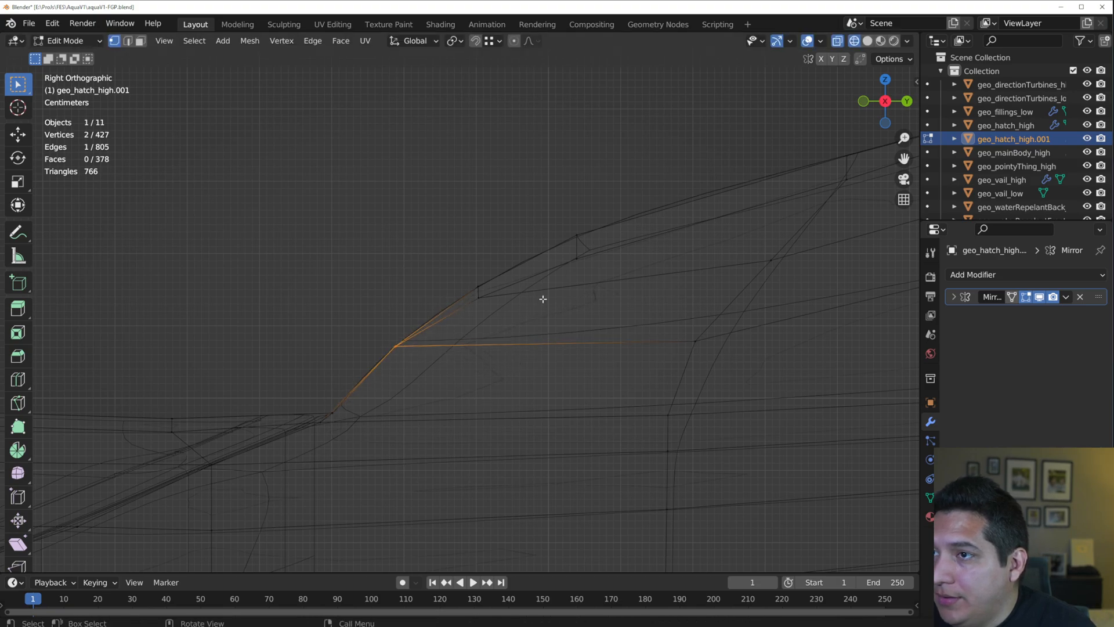
# - Leave mesh editing, switch the viewport to solid shading and examine the fin's silhouette and overlapping surfaces from the side
pyautogui.press('Tab')
pyautogui.scroll(-7, 551, 295)
pyautogui.press('z')
pyautogui.click(813, 302)
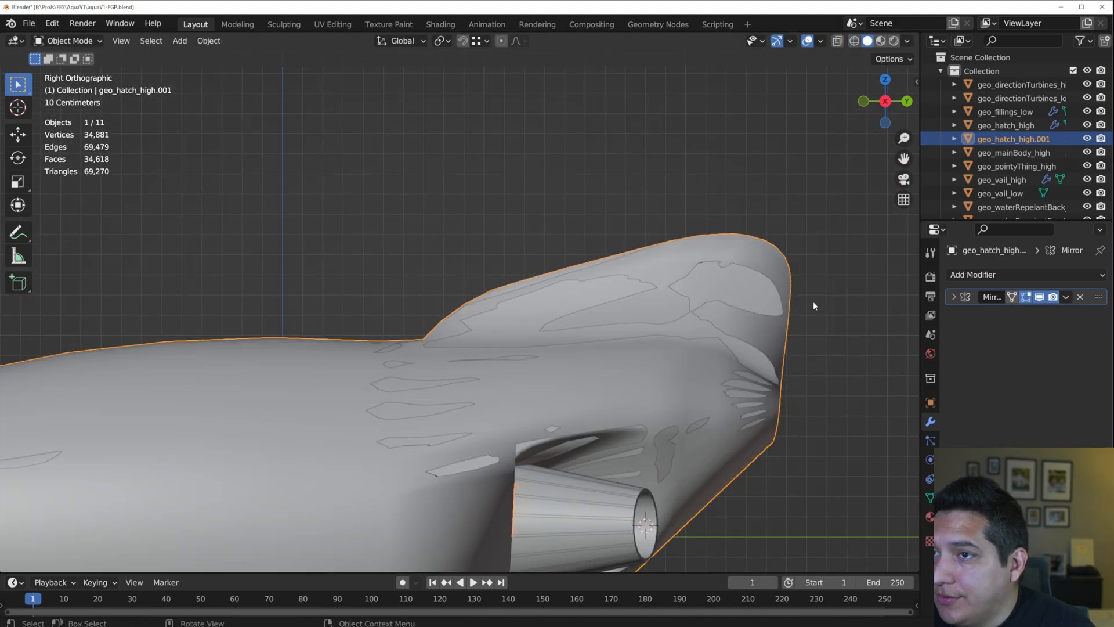
pyautogui.keyDown('shift'); pyautogui.moveTo(813, 301); pyautogui.dragTo(696, 335, button='middle'); pyautogui.keyUp('shift')
pyautogui.press('Tab')
pyautogui.scroll(2, 509, 337)
pyautogui.press('Tab')
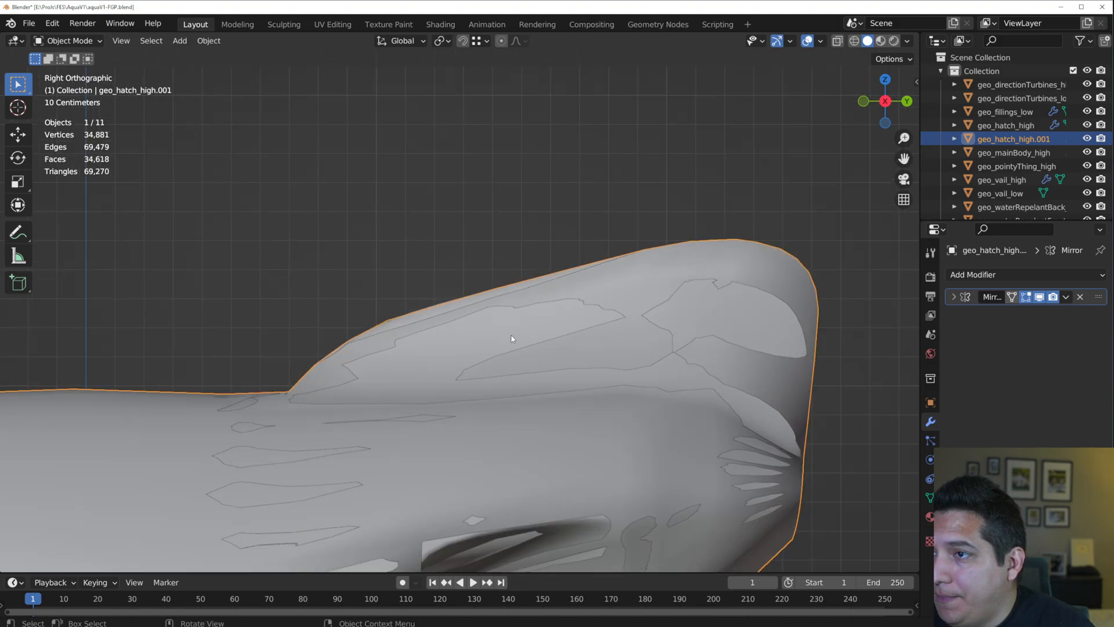
# - Resume editing the low-poly body's mesh and move the rear corner vertex above the turbine recess slightly
pyautogui.moveTo(451, 371); pyautogui.dragTo(599, 400, button='middle')
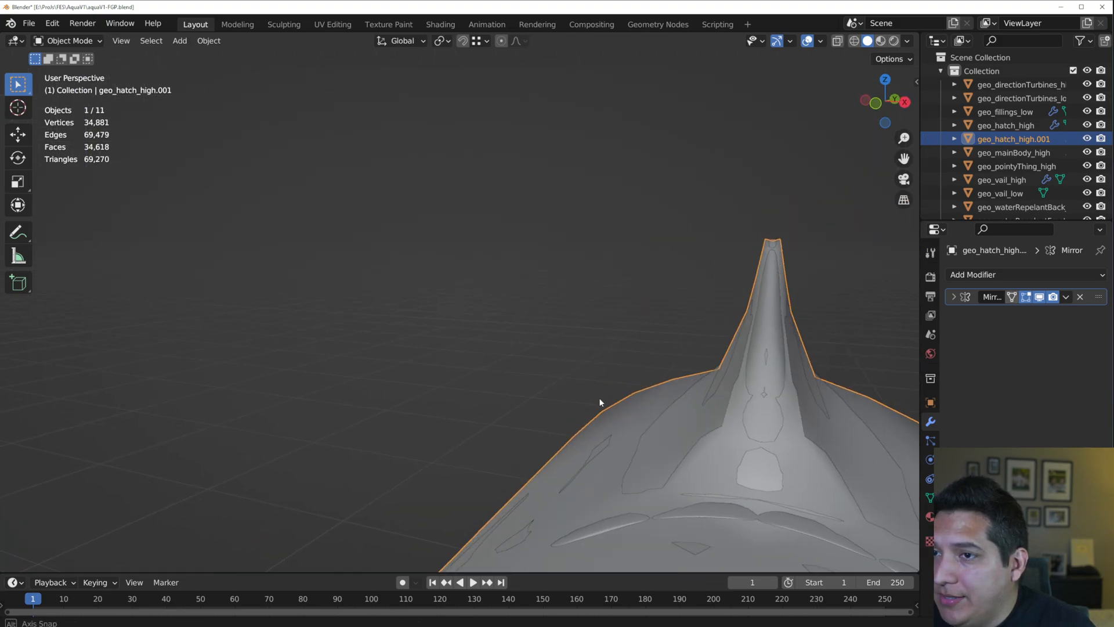
pyautogui.press('Tab')
pyautogui.keyDown('shift'); pyautogui.moveTo(663, 417); pyautogui.dragTo(510, 388, button='middle'); pyautogui.keyUp('shift')
pyautogui.scroll(2, 510, 388)
pyautogui.moveTo(671, 397)
pyautogui.mouseDown(button='middle')
pyautogui.moveTo(594, 395)
pyautogui.moveTo(629, 386)
pyautogui.moveTo(639, 368)
pyautogui.moveTo(512, 375)
pyautogui.moveTo(476, 328)
pyautogui.moveTo(399, 325)
pyautogui.moveTo(571, 347)
pyautogui.moveTo(443, 329)
pyautogui.moveTo(455, 324)
pyautogui.moveTo(458, 357)
pyautogui.moveTo(474, 259)
pyautogui.moveTo(531, 262)
pyautogui.moveTo(417, 330)
pyautogui.mouseUp(button='middle')
pyautogui.press('Tab')
pyautogui.press('Tab')
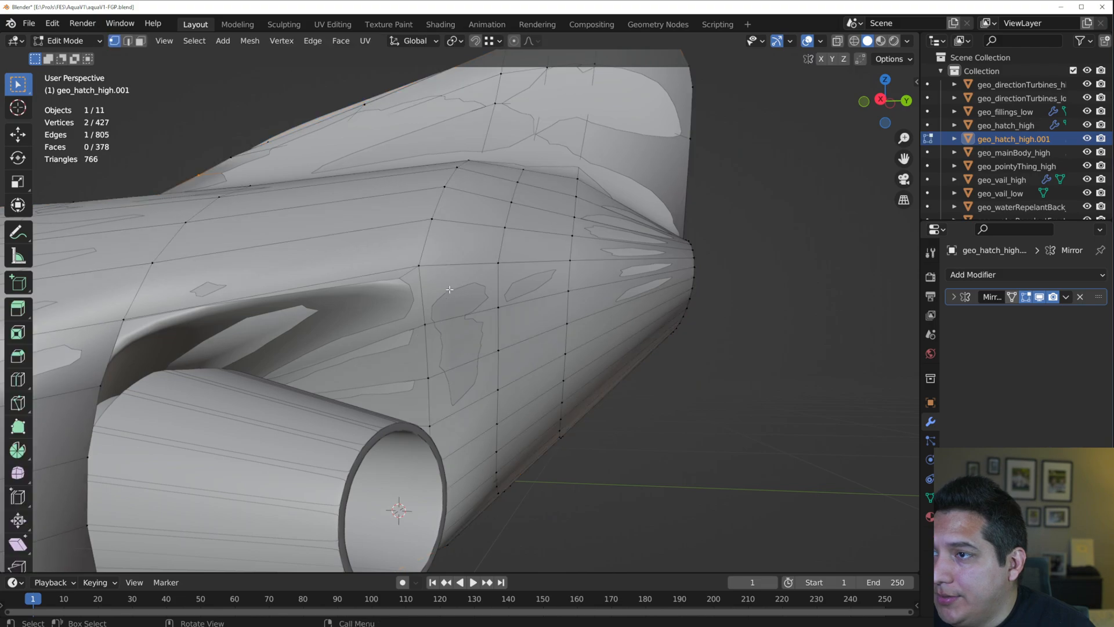
pyautogui.scroll(2, 427, 285)
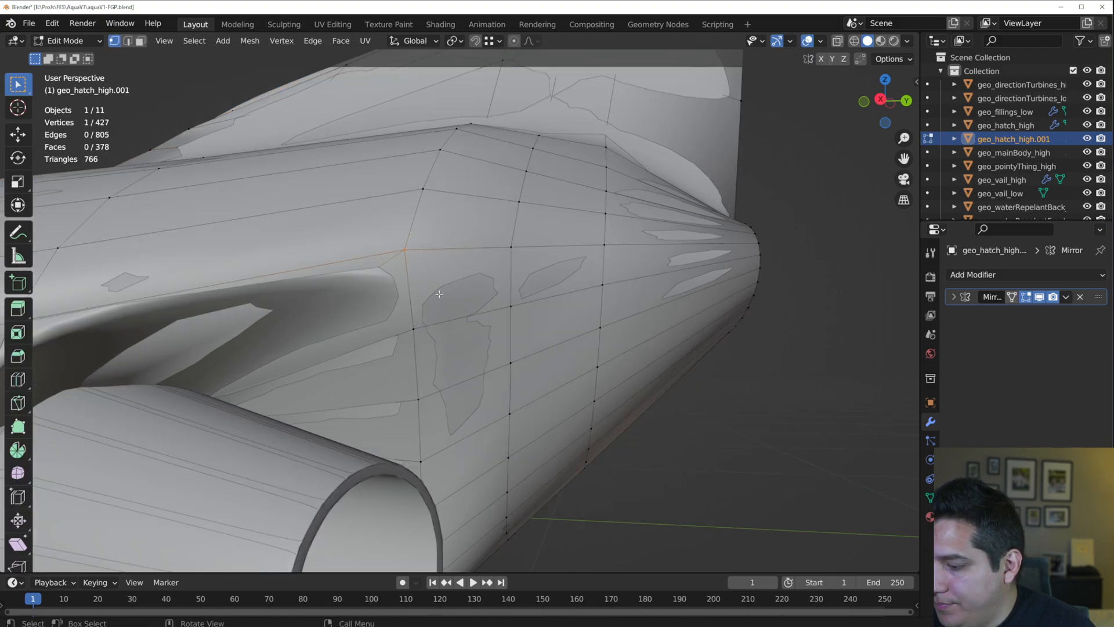
pyautogui.press('g')
pyautogui.click(448, 298)
pyautogui.moveTo(448, 298)
pyautogui.mouseDown(button='middle')
pyautogui.moveTo(418, 311)
pyautogui.moveTo(454, 325)
pyautogui.mouseUp(button='middle')
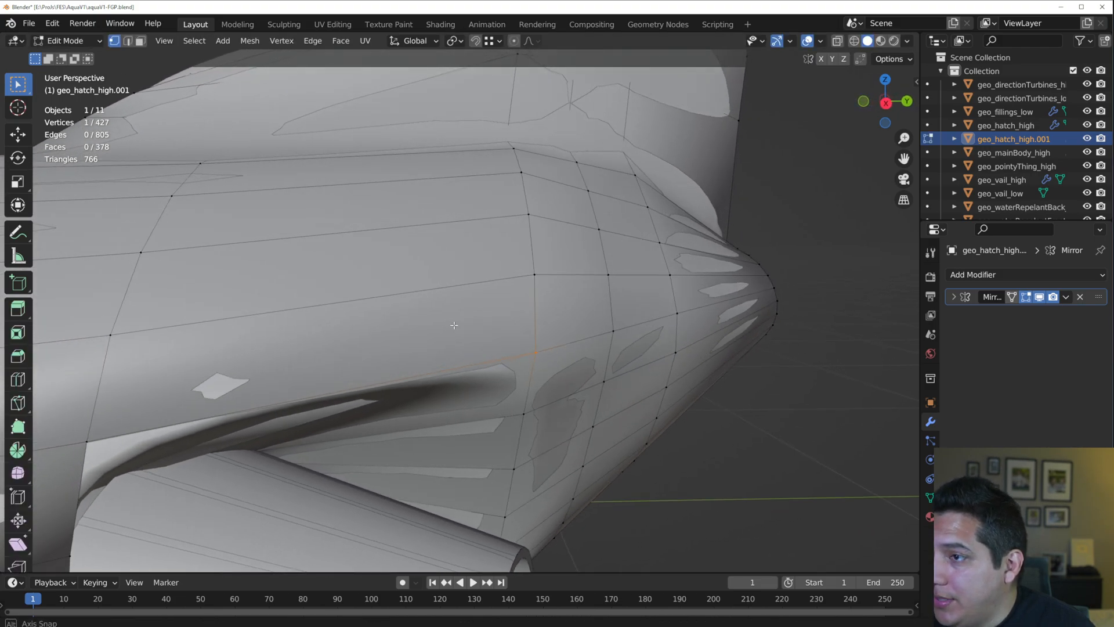
pyautogui.press('g')
pyautogui.press('g')
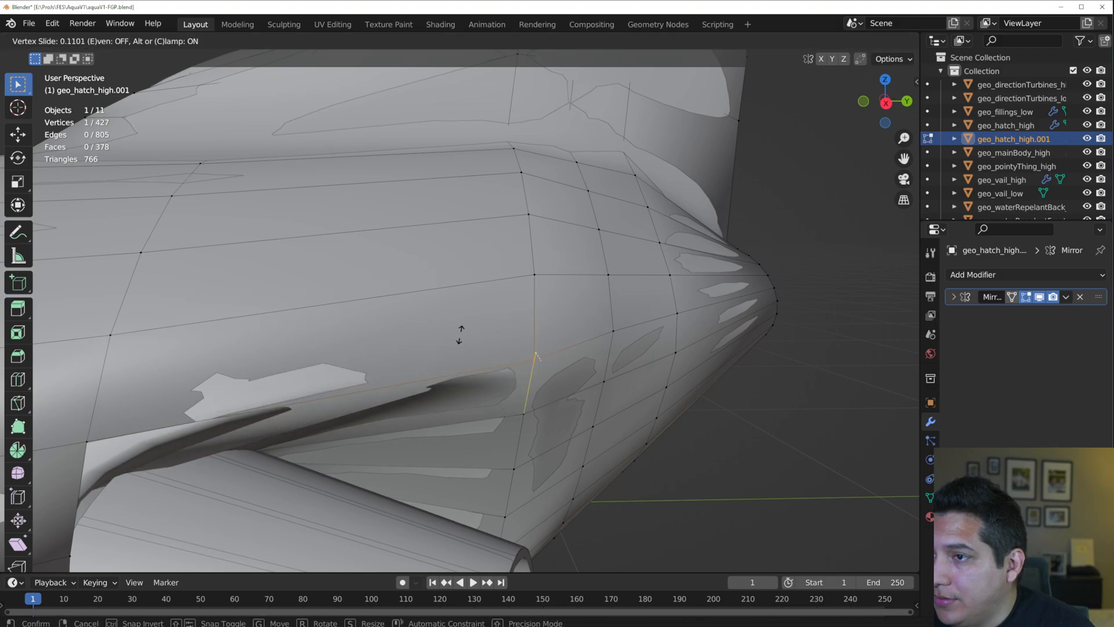
pyautogui.click(461, 332)
pyautogui.press('g')
pyautogui.press('y')
pyautogui.rightClick(553, 387)
pyautogui.press('g')
pyautogui.hotkey('shift', 'z')
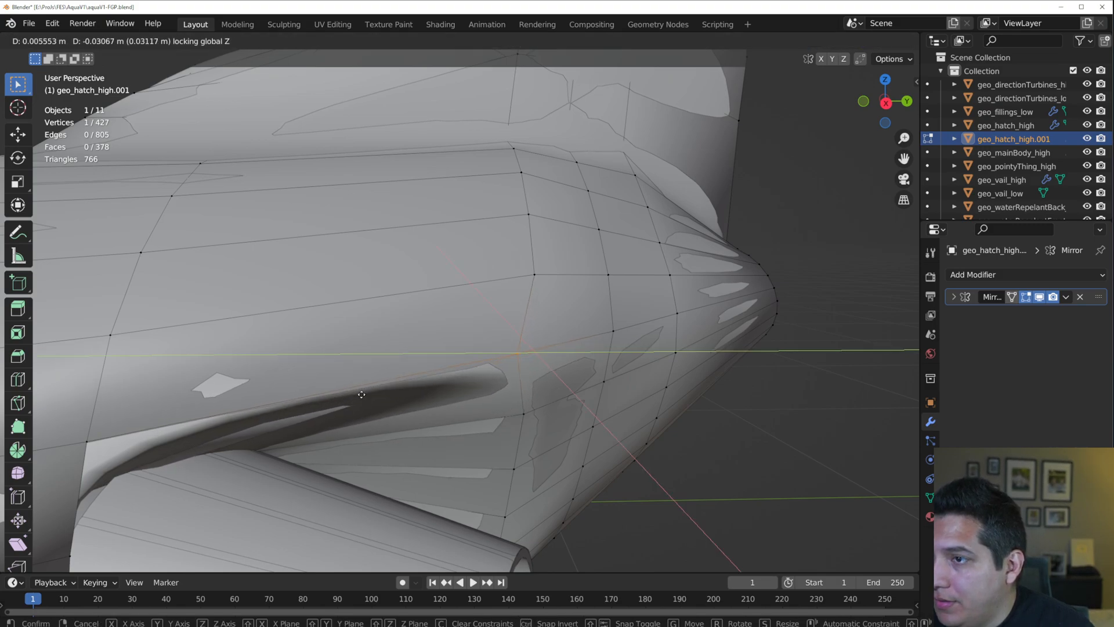
pyautogui.rightClick(546, 384)
pyautogui.press('g')
pyautogui.press('z')
pyautogui.rightClick(535, 393)
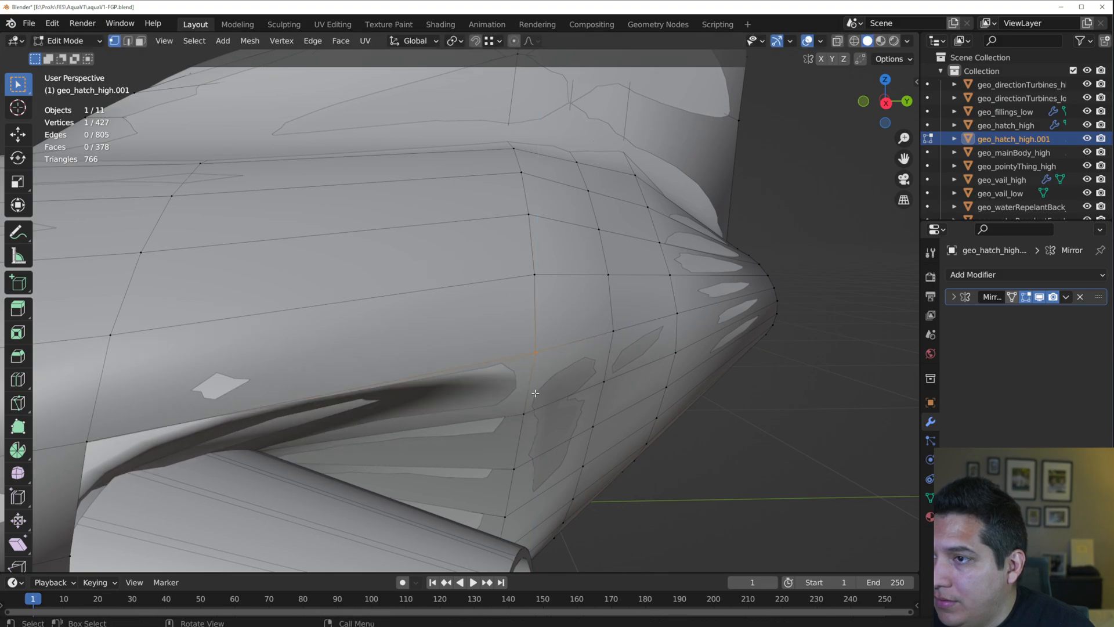
# - Move the turbine recess's rear corner vertex, and shift the four selected vertices in the row above it toward the high-poly surface
pyautogui.moveTo(507, 391); pyautogui.dragTo(383, 334, button='middle')
pyautogui.press('g')
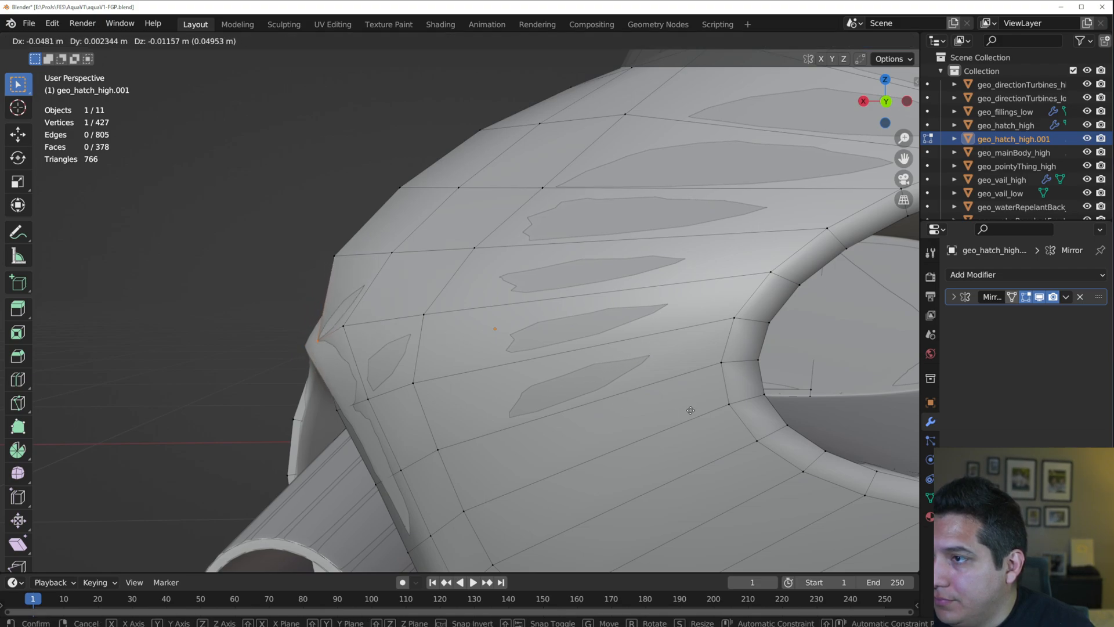
pyautogui.click(697, 306)
pyautogui.moveTo(668, 302); pyautogui.dragTo(427, 232, button='middle')
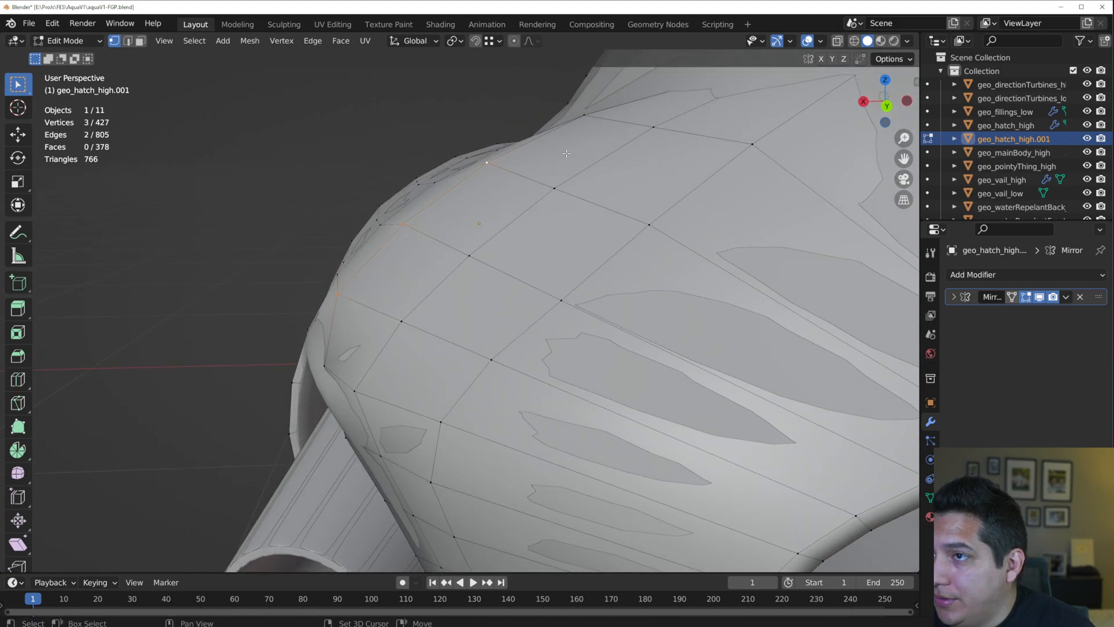
pyautogui.moveTo(566, 153); pyautogui.dragTo(598, 187, button='middle')
pyautogui.press('g')
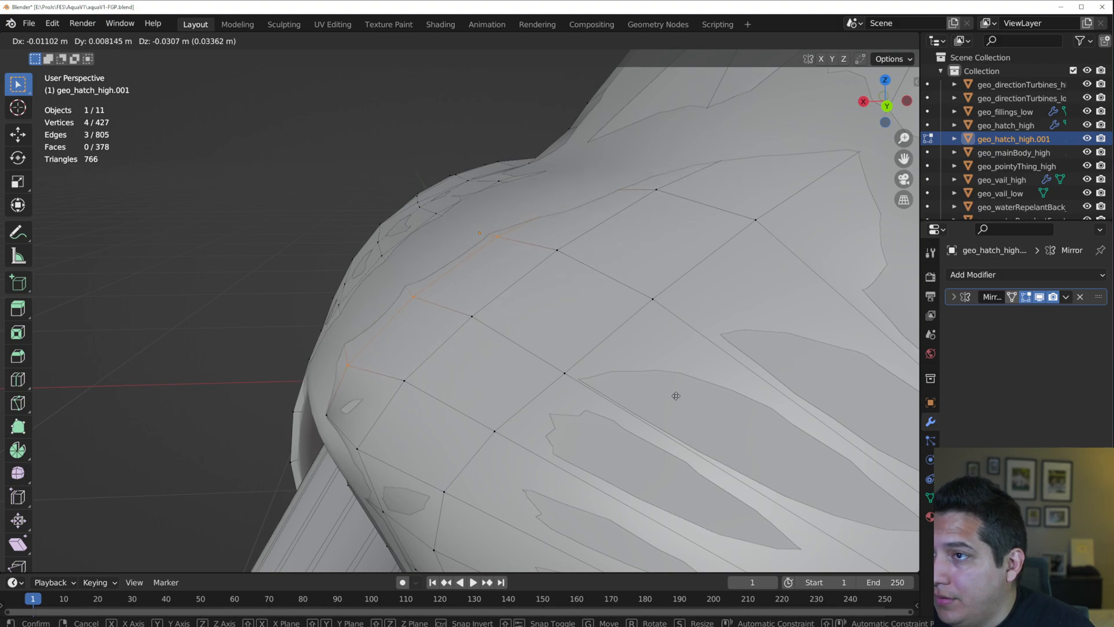
pyautogui.click(648, 282)
pyautogui.moveTo(648, 282); pyautogui.dragTo(559, 268, button='middle')
# - Move the vertex at the recess's upper rear corner about -0.034 m in Z and 0.022 m in X
pyautogui.click(406, 355)
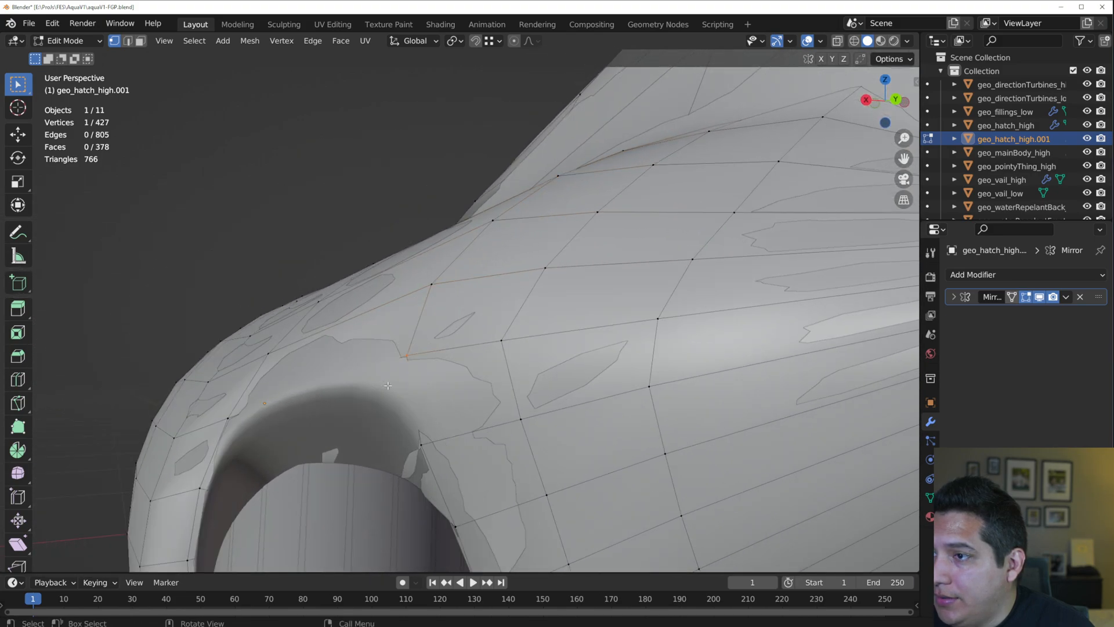
pyautogui.press('g')
pyautogui.press('z')
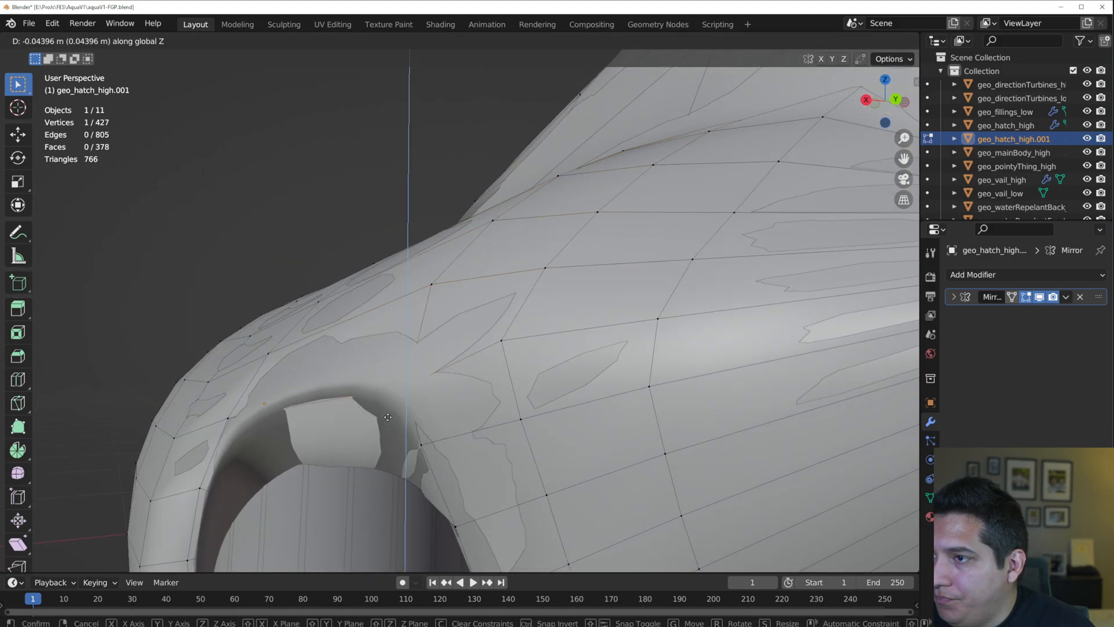
pyautogui.click(390, 410)
pyautogui.press('g')
pyautogui.press('x')
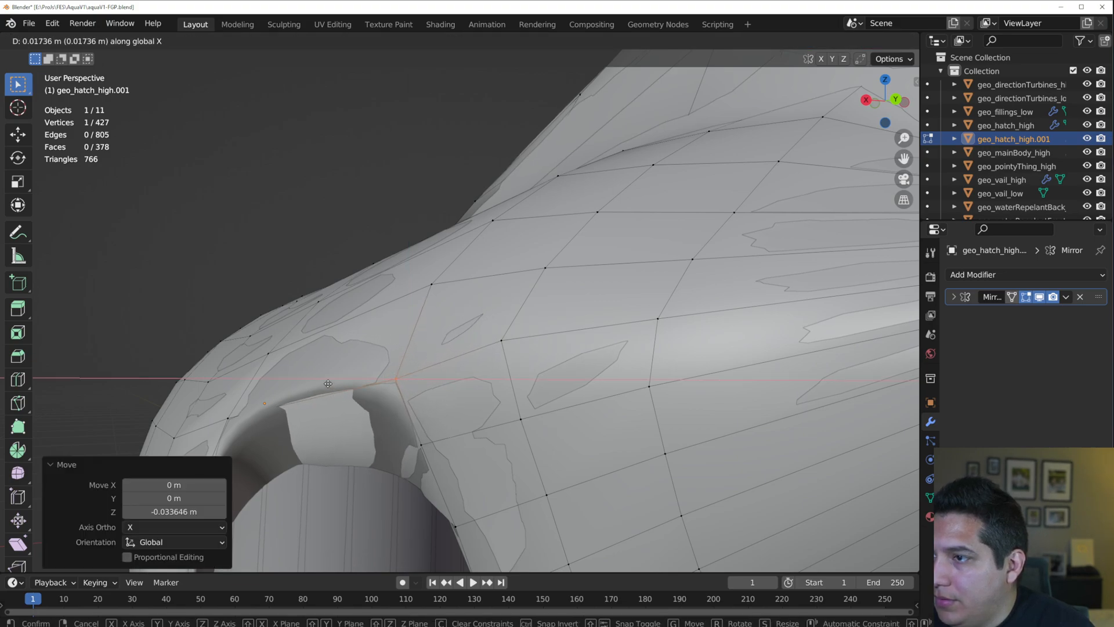
pyautogui.click(305, 375)
# - Slide the recess's upper rear corner vertex down its edge by a factor of 0.082, and slide it along the recess's upper edge
pyautogui.moveTo(305, 375); pyautogui.dragTo(459, 396, button='middle')
pyautogui.press('g')
pyautogui.press('g')
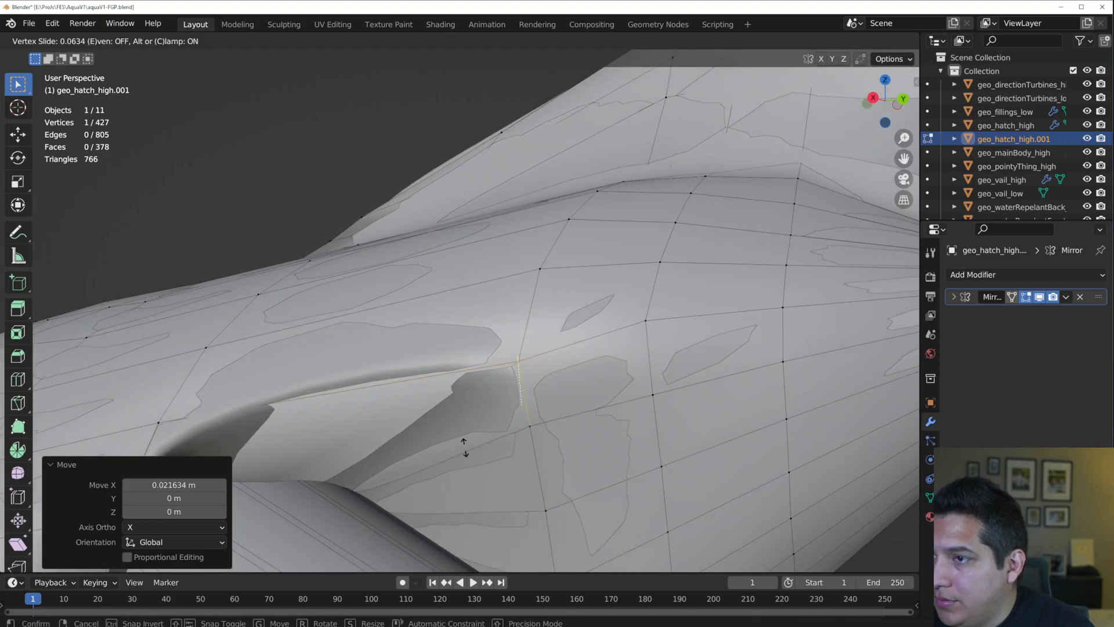
pyautogui.click(464, 459)
pyautogui.press('g')
pyautogui.press('g')
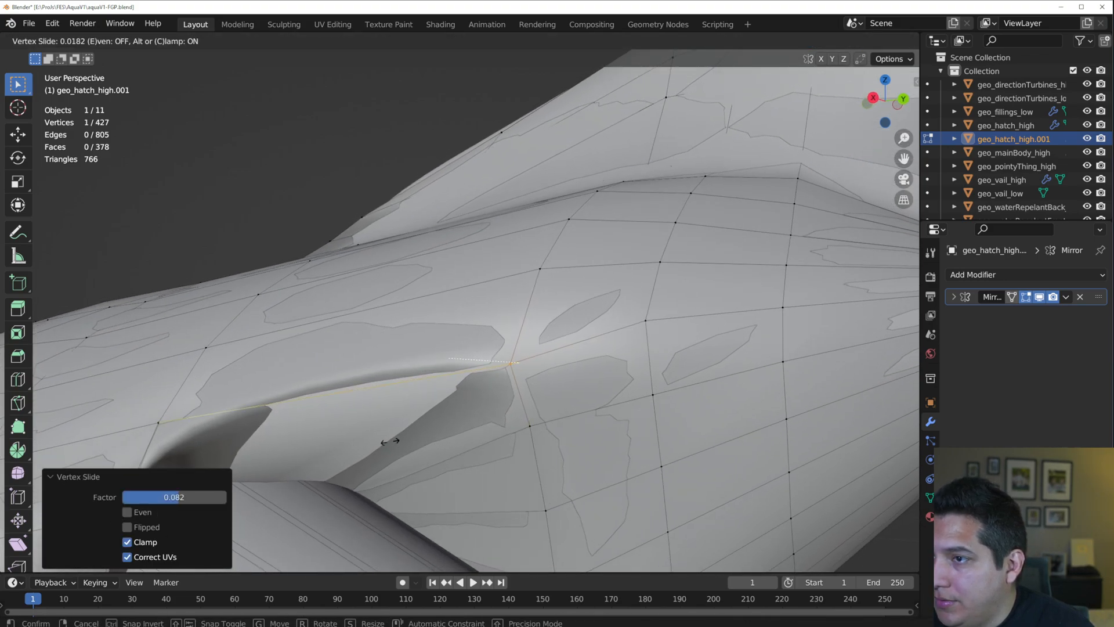
pyautogui.click(302, 415)
# - Move the vertex at the recess's upper front corner along Z
pyautogui.moveTo(302, 415)
pyautogui.mouseDown(button='middle')
pyautogui.moveTo(419, 407)
pyautogui.moveTo(424, 354)
pyautogui.moveTo(451, 365)
pyautogui.moveTo(473, 417)
pyautogui.mouseUp(button='middle')
pyautogui.press('g')
pyautogui.rightClick(475, 422)
pyautogui.press('g')
pyautogui.press('z')
pyautogui.click(474, 396)
# - Slide the recess's upper front corner vertex down the front edge by a factor of 0.148, and slide it along the upper edge
pyautogui.press('g')
pyautogui.press('g')
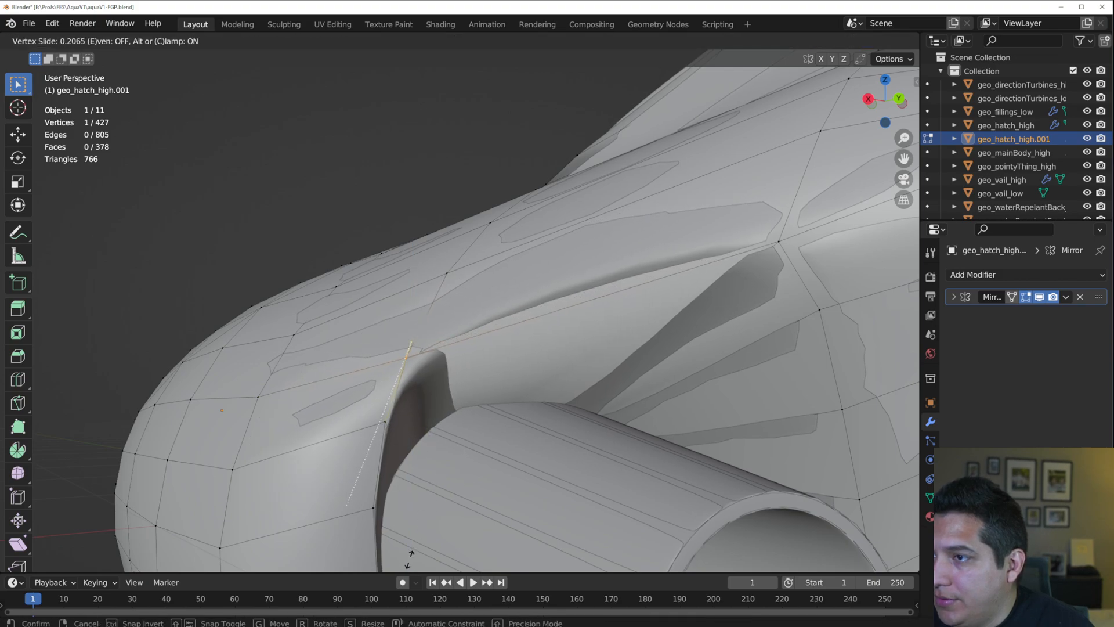
pyautogui.click(429, 516)
pyautogui.press('g')
pyautogui.press('g')
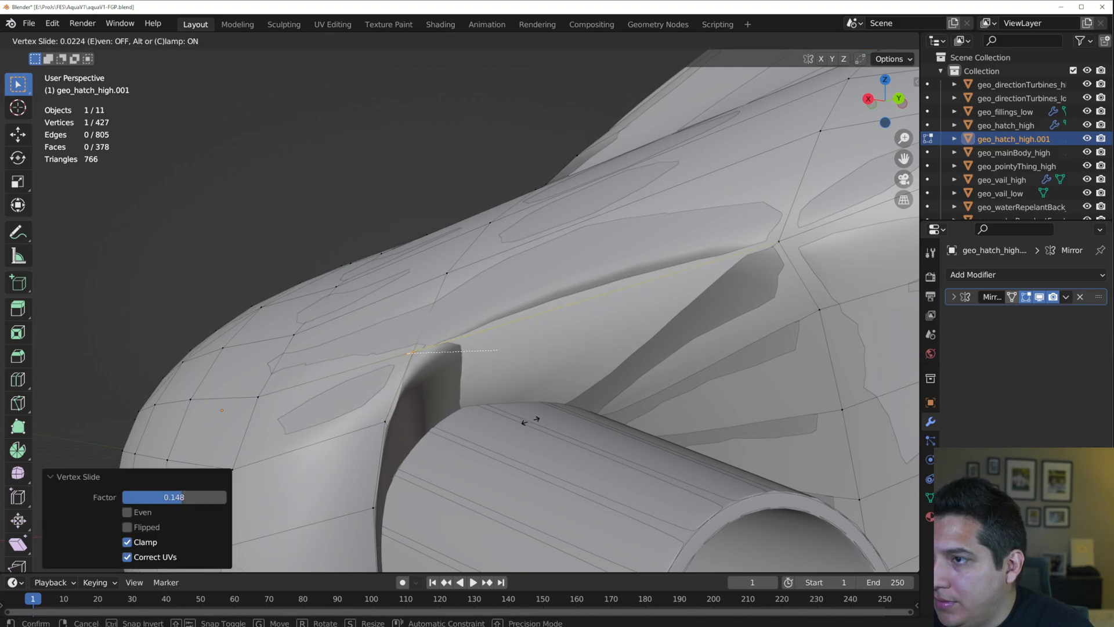
pyautogui.click(734, 382)
# - Select the eight vertices along the turbine recess's front edge and shift them together in the negative Y direction
pyautogui.moveTo(497, 375)
pyautogui.mouseDown(button='middle')
pyautogui.moveTo(478, 361)
pyautogui.moveTo(490, 418)
pyautogui.moveTo(626, 396)
pyautogui.moveTo(457, 290)
pyautogui.moveTo(303, 354)
pyautogui.moveTo(273, 385)
pyautogui.moveTo(281, 380)
pyautogui.mouseUp(button='middle')
pyautogui.press('Tab')
pyautogui.moveTo(381, 381)
pyautogui.mouseDown(button='middle')
pyautogui.moveTo(475, 327)
pyautogui.moveTo(420, 330)
pyautogui.mouseUp(button='middle')
pyautogui.press('Tab')
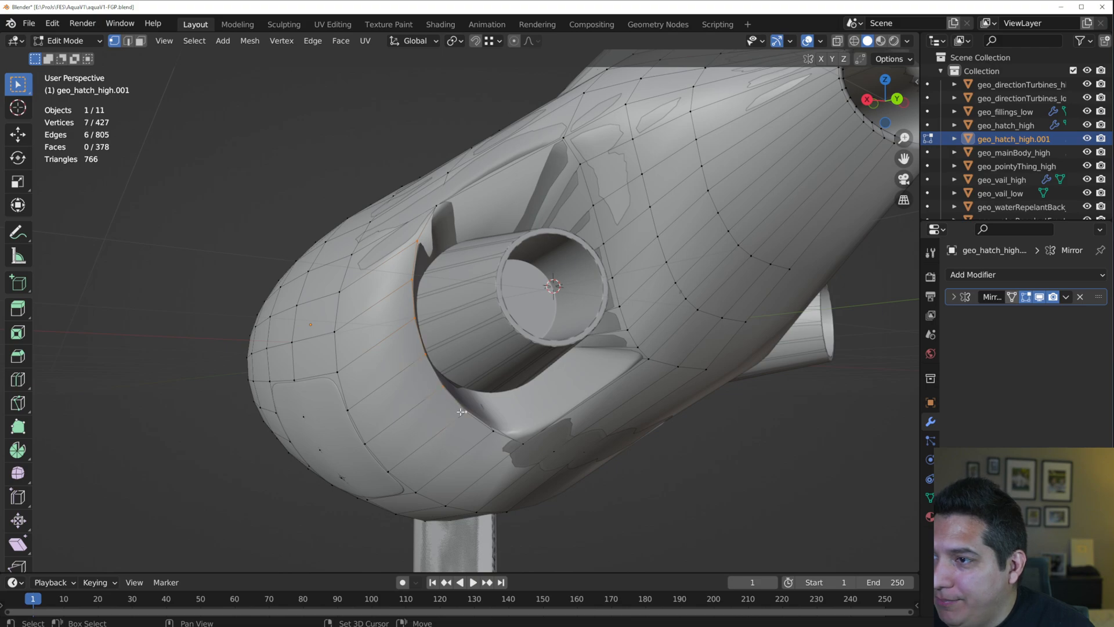
pyautogui.moveTo(485, 439); pyautogui.dragTo(537, 453, button='middle')
pyautogui.scroll(3, 537, 452)
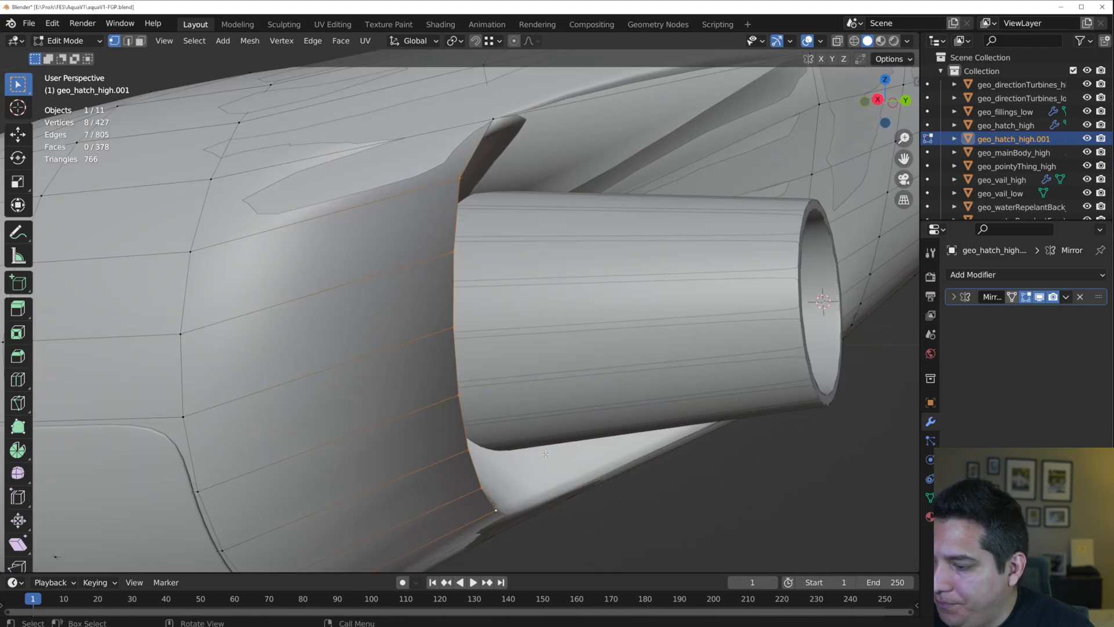
pyautogui.press('g')
pyautogui.press('y')
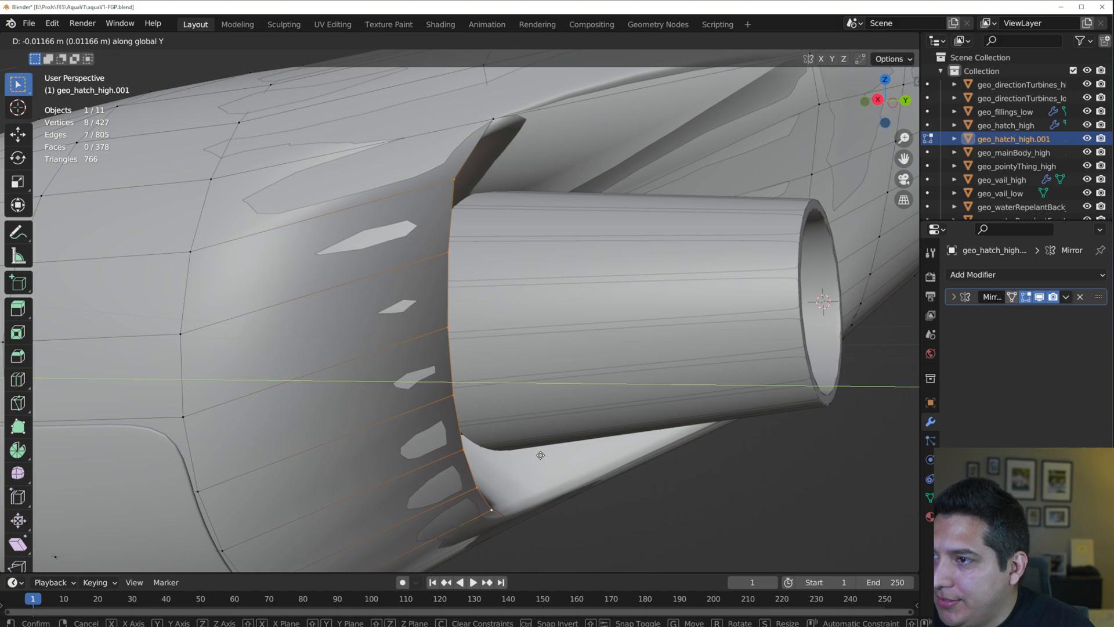
pyautogui.click(401, 433)
# - Reposition the single upper vertex on the recess's front edge to fit the high-poly rim
pyautogui.moveTo(400, 433); pyautogui.dragTo(375, 324, button='middle')
pyautogui.click(361, 199)
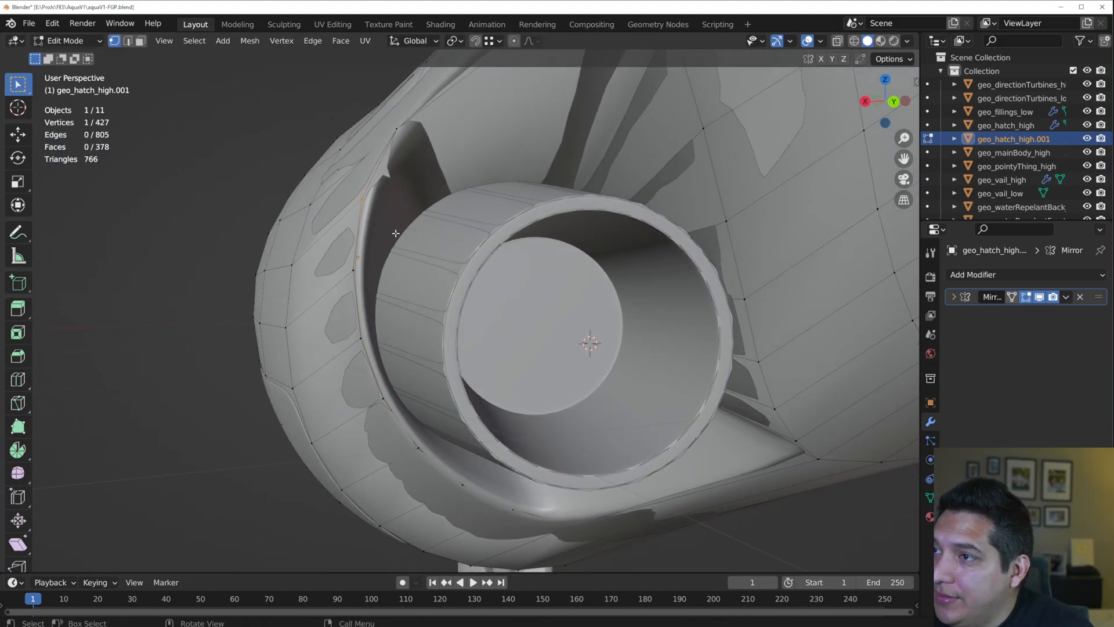
pyautogui.moveTo(396, 233); pyautogui.dragTo(385, 239, button='middle')
pyautogui.press('g')
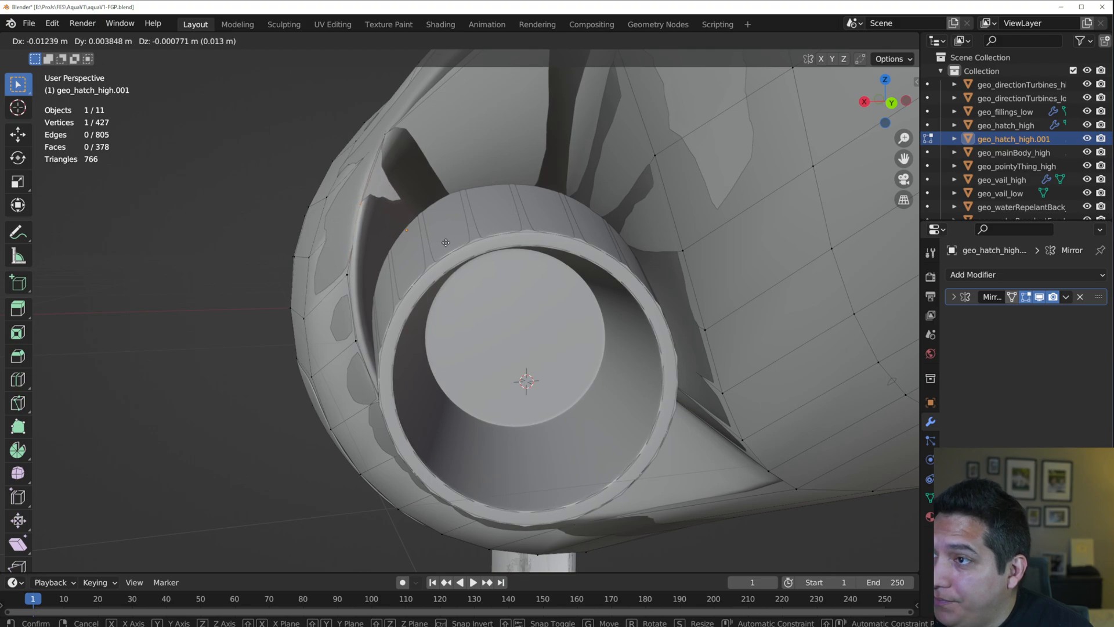
pyautogui.click(433, 236)
# - Move two adjacent vertices midway down the recess's front edge about -0.005 m in X and 0.005 m in Y
pyautogui.moveTo(362, 246); pyautogui.dragTo(410, 248, button='middle')
pyautogui.moveTo(377, 264); pyautogui.dragTo(411, 287)
pyautogui.press('g')
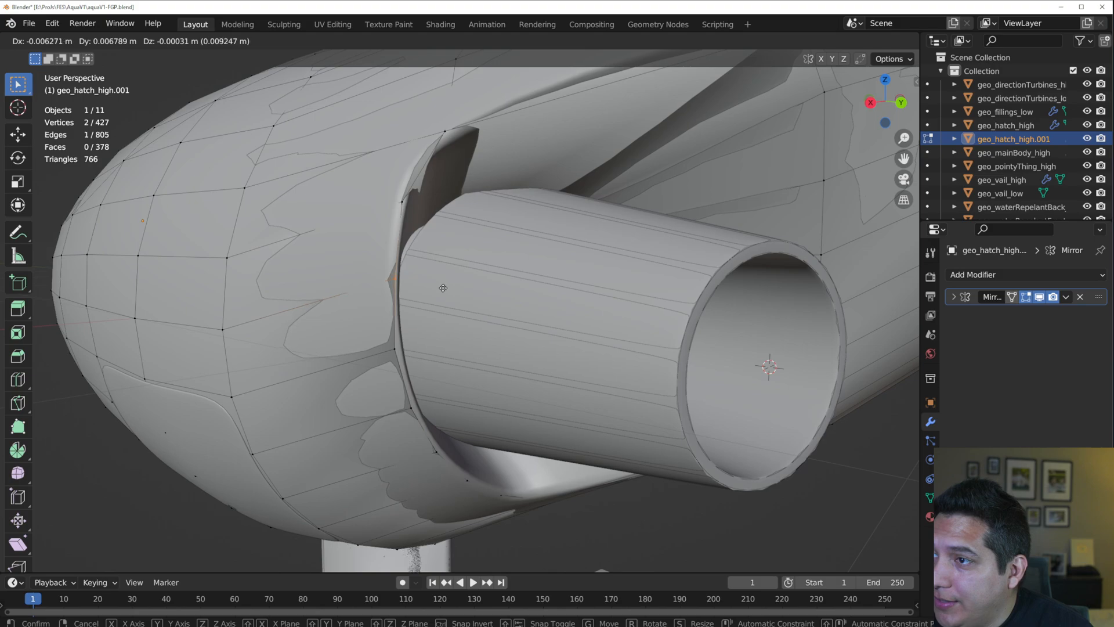
pyautogui.click(436, 285)
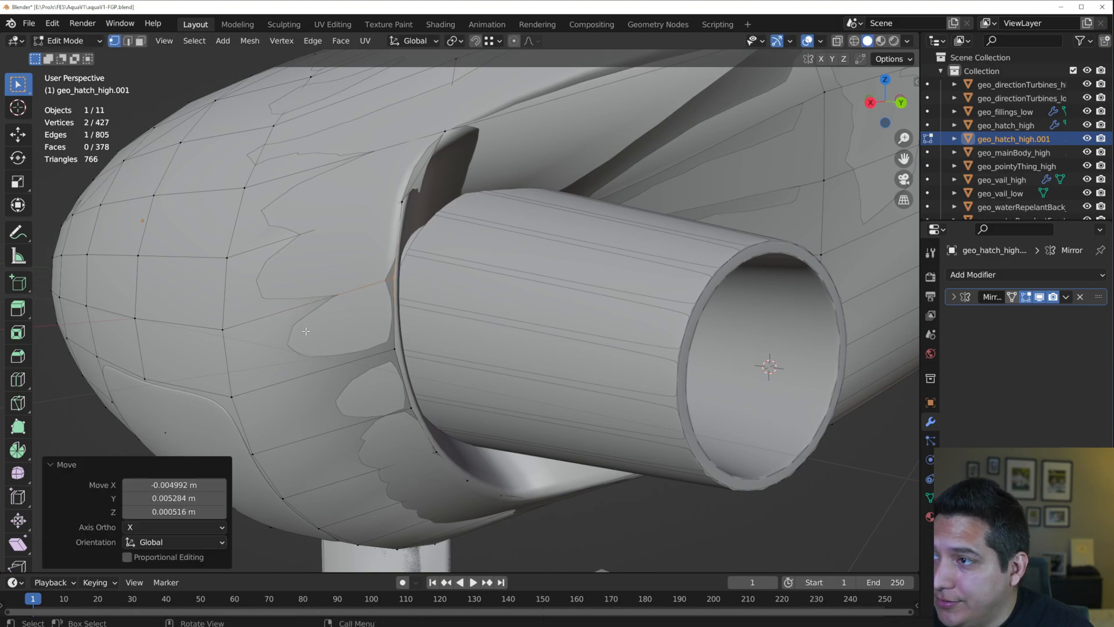
# - Examine the recess and the whole body from several sides in both object and edit mode, ending at the nose spike
pyautogui.scroll(-7, 226, 304)
pyautogui.moveTo(325, 311); pyautogui.dragTo(416, 319, button='middle')
pyautogui.press('Tab')
pyautogui.moveTo(366, 357); pyautogui.dragTo(384, 282, button='middle')
pyautogui.press('Tab')
pyautogui.scroll(2, 383, 302)
pyautogui.press('Tab')
pyautogui.scroll(-5, 345, 312)
pyautogui.moveTo(343, 314); pyautogui.dragTo(419, 329, button='middle')
pyautogui.scroll(-3, 420, 329)
pyautogui.scroll(4, 597, 321)
pyautogui.press('Tab')
# - Select the 17-vertex inner edge loop around the nose spike's base and extrude it about -0.306 m along Y
pyautogui.scroll(3, 597, 321)
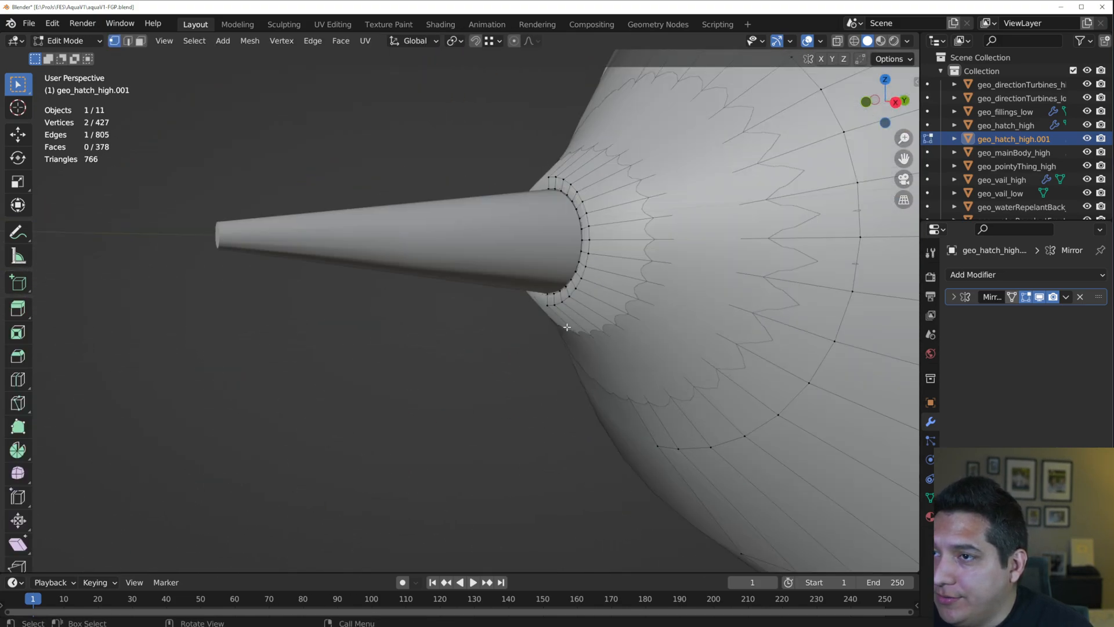
pyautogui.keyDown('shift'); pyautogui.moveTo(568, 259); pyautogui.dragTo(530, 294, button='middle'); pyautogui.keyUp('shift')
pyautogui.scroll(3, 530, 294)
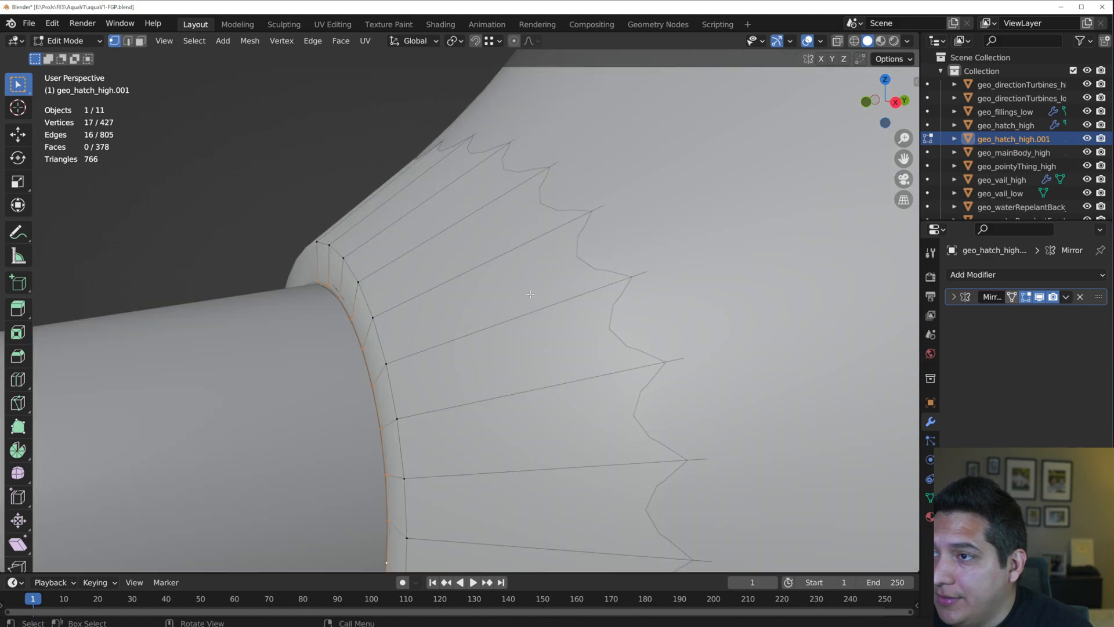
pyautogui.press('g')
pyautogui.press('Escape')
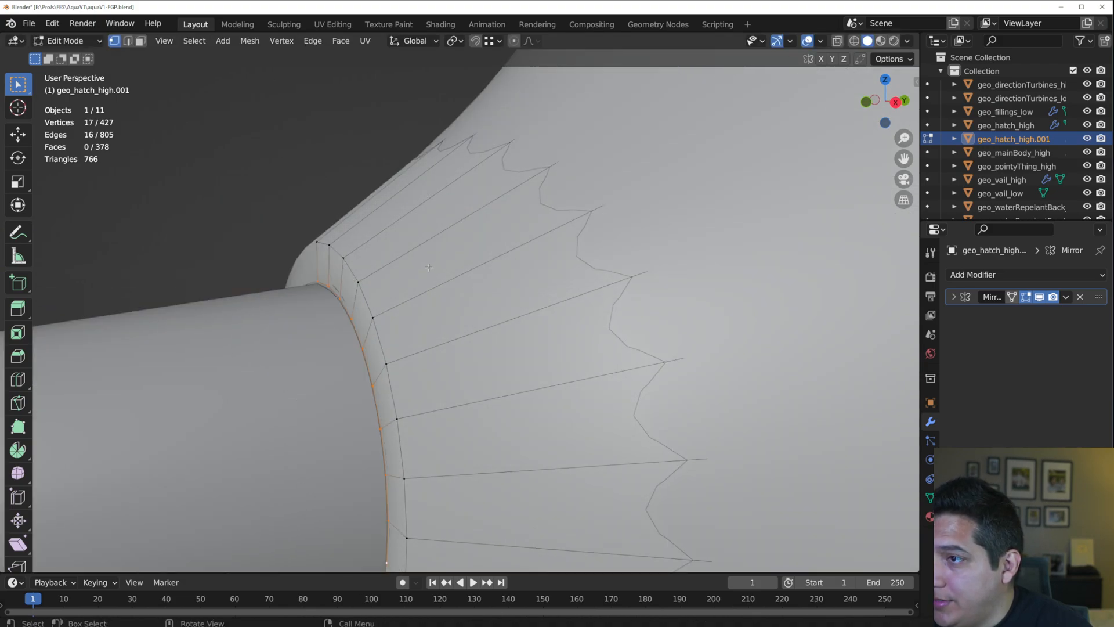
pyautogui.scroll(-5, 444, 268)
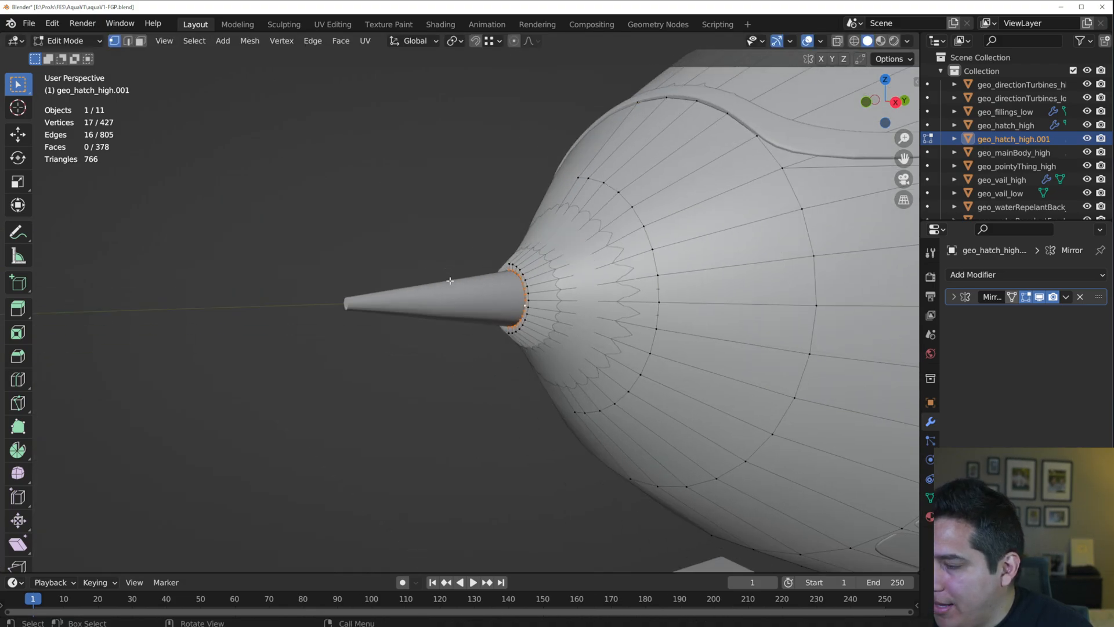
pyautogui.press('e')
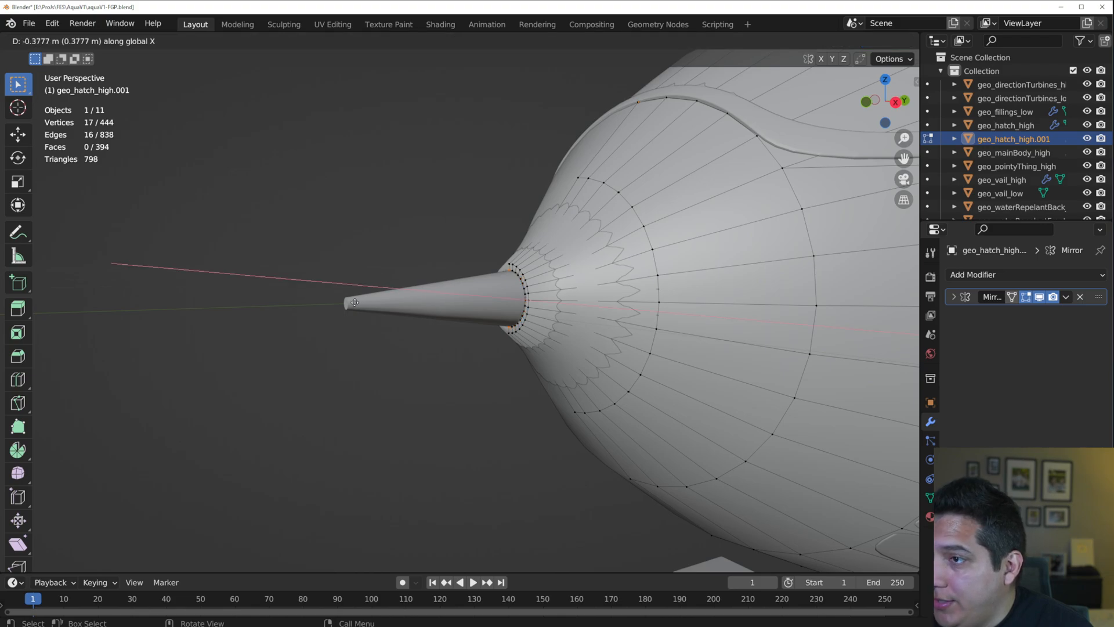
pyautogui.press('y')
pyautogui.click(358, 319)
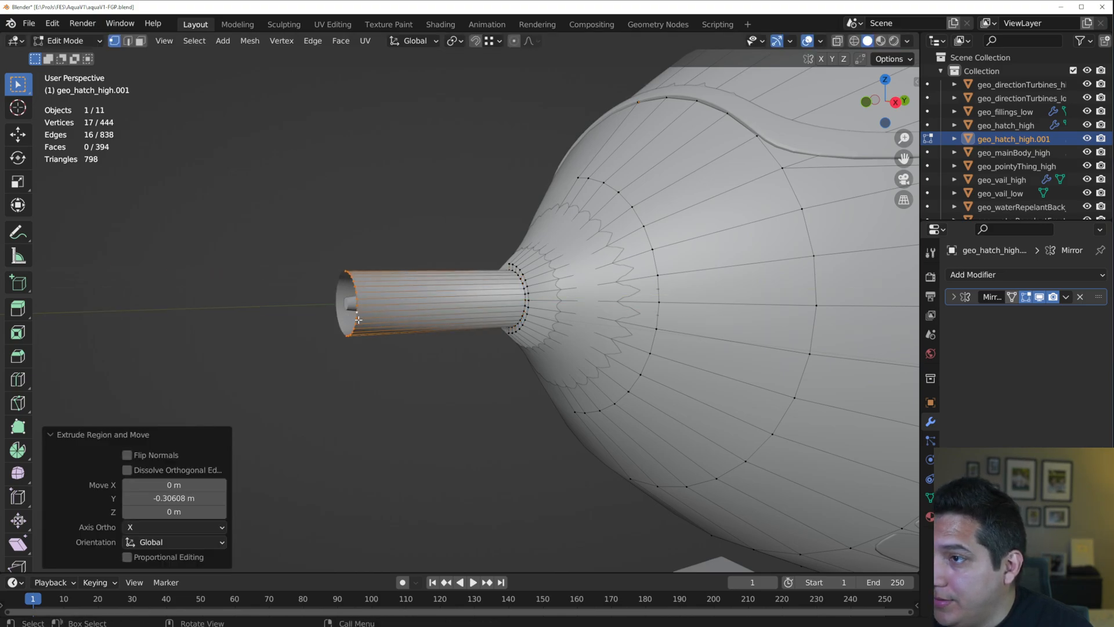
pyautogui.moveTo(358, 319); pyautogui.dragTo(382, 326, button='middle')
pyautogui.press('s')
pyautogui.press('Escape')
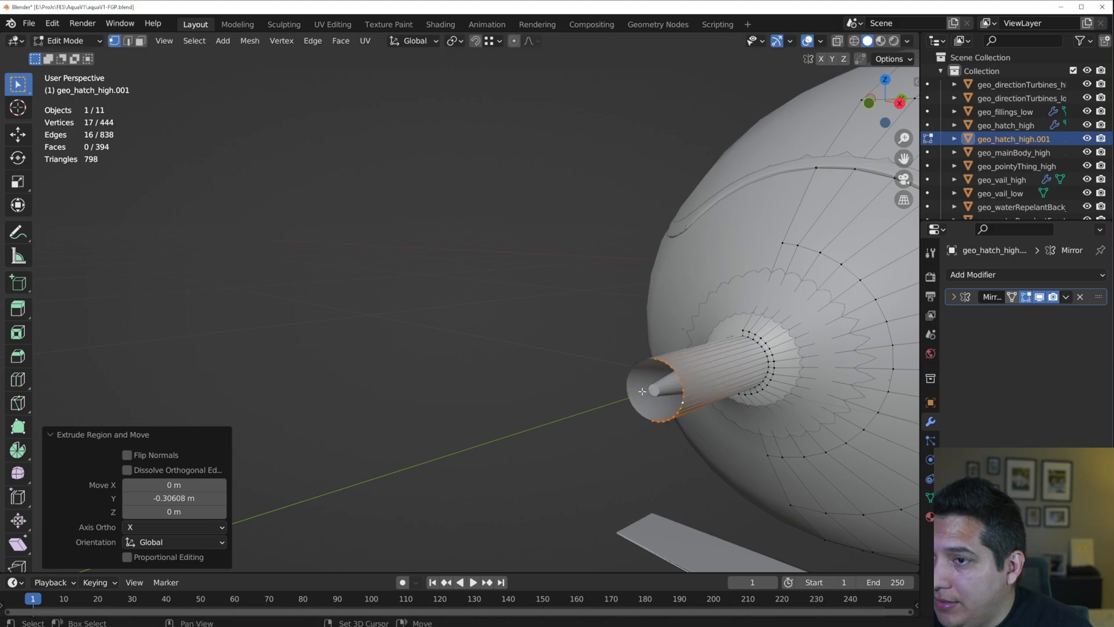
pyautogui.press('s')
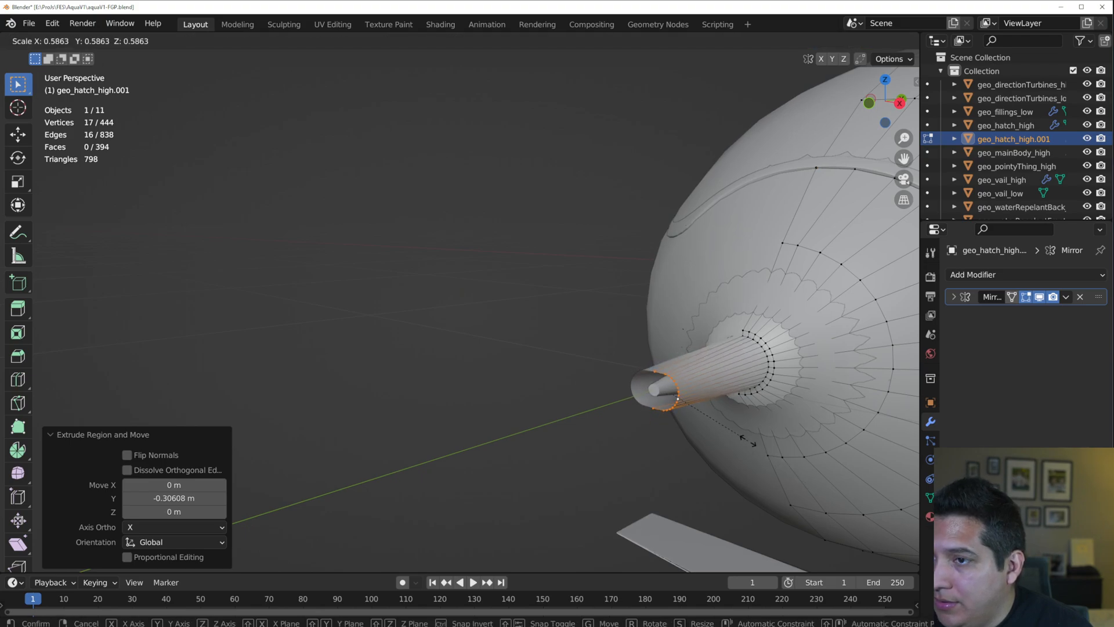
pyautogui.press('Escape')
# - Snap the 3D cursor to the midpoint between the top and bottom vertices of the extruded nose ring
pyautogui.click(662, 360)
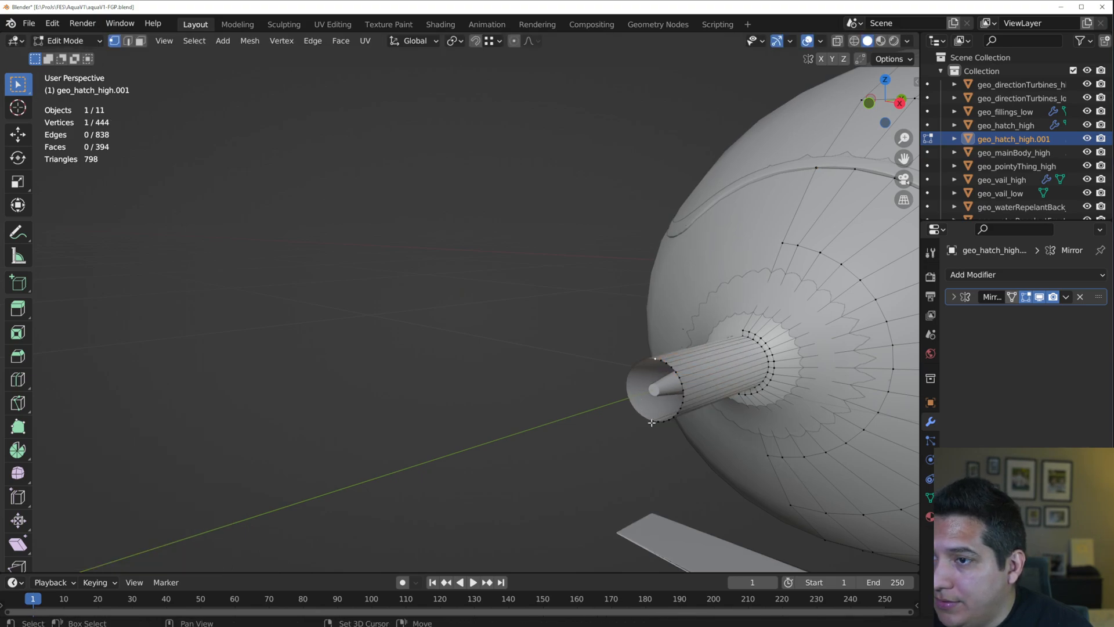
pyautogui.hotkey('shift', 's')
pyautogui.click(663, 511)
pyautogui.press('Tab')
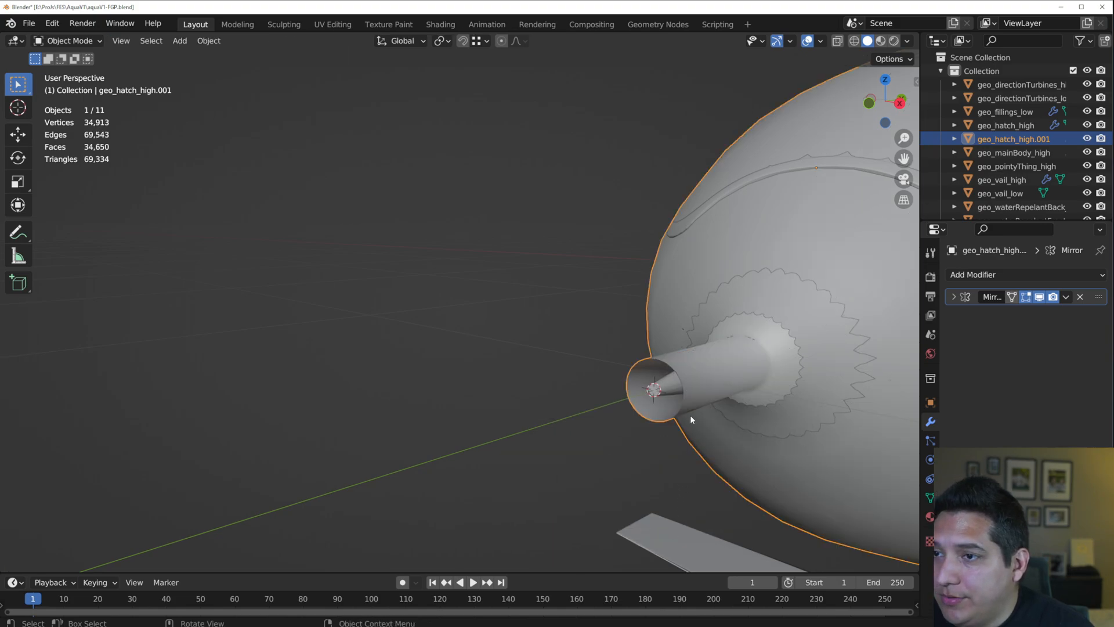
pyautogui.press('Tab')
pyautogui.scroll(2, 691, 416)
pyautogui.moveTo(691, 416); pyautogui.dragTo(650, 273, button='middle')
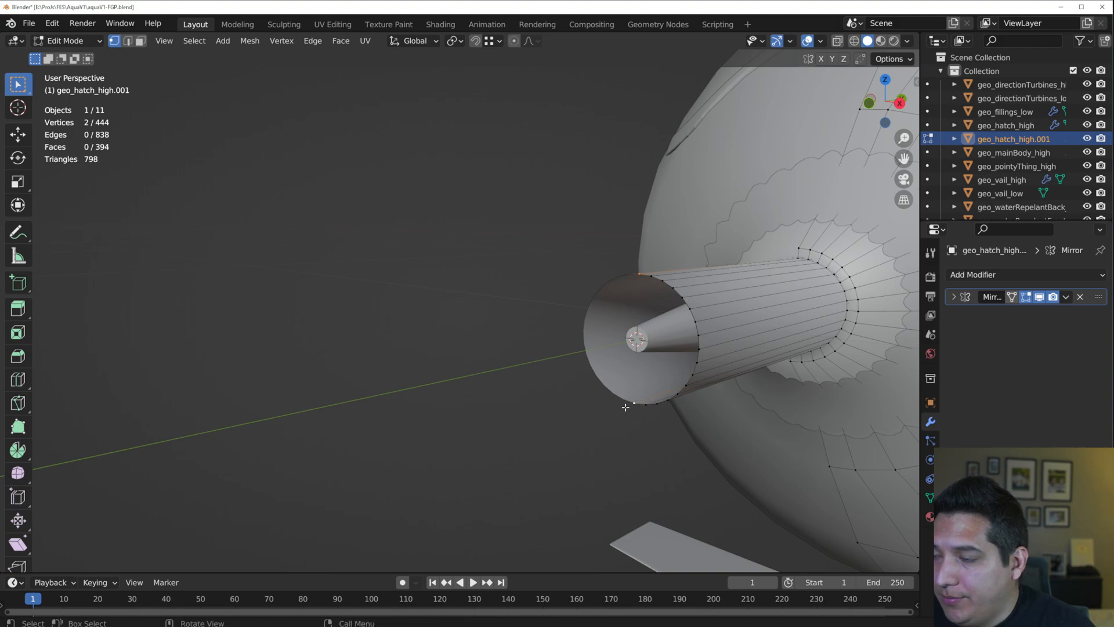
# - Snap the 3D cursor to the two selected nose-ring vertices and select the ring's open edge loop
pyautogui.hotkey('shift', 's')
pyautogui.hotkey('shift', 's')
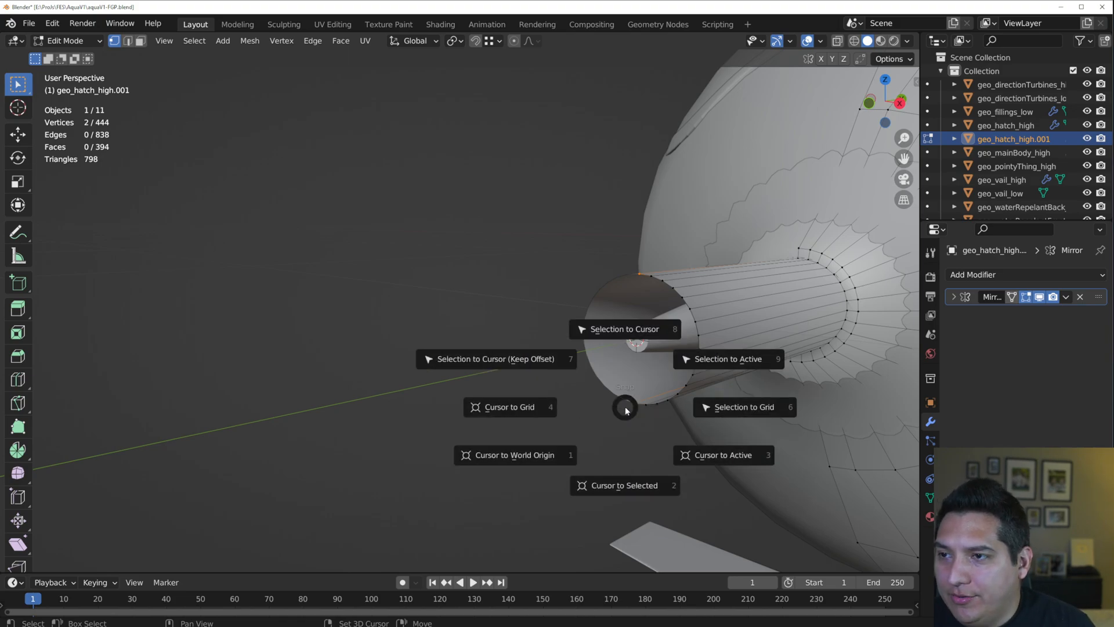
pyautogui.click(621, 490)
pyautogui.press('Tab')
pyautogui.press('Tab')
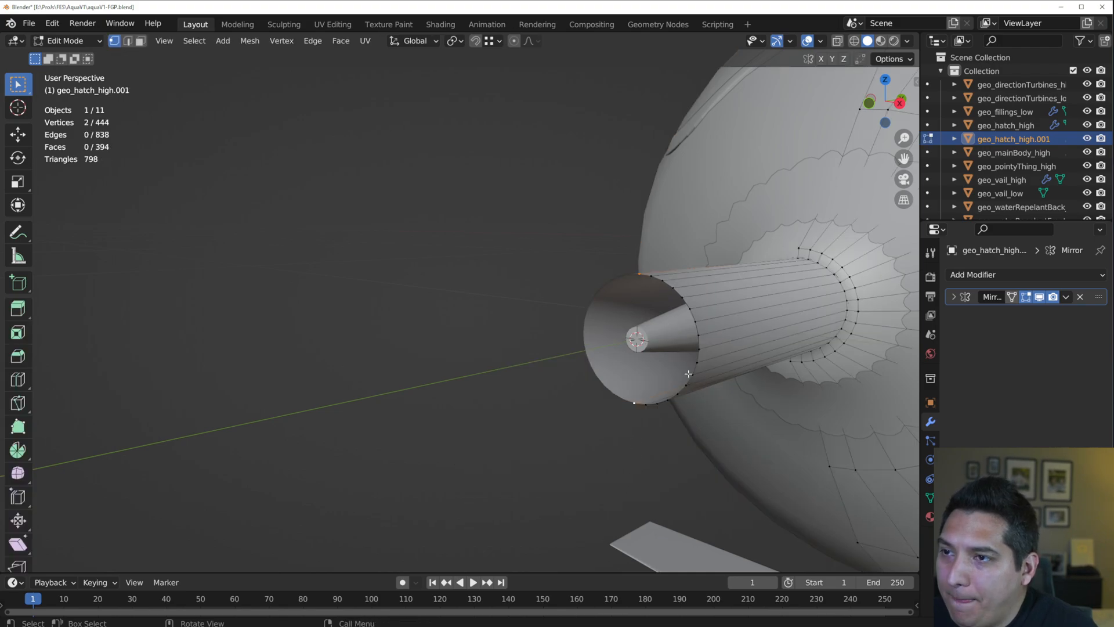
pyautogui.keyDown('alt'); pyautogui.click(693, 312); pyautogui.keyUp('alt')
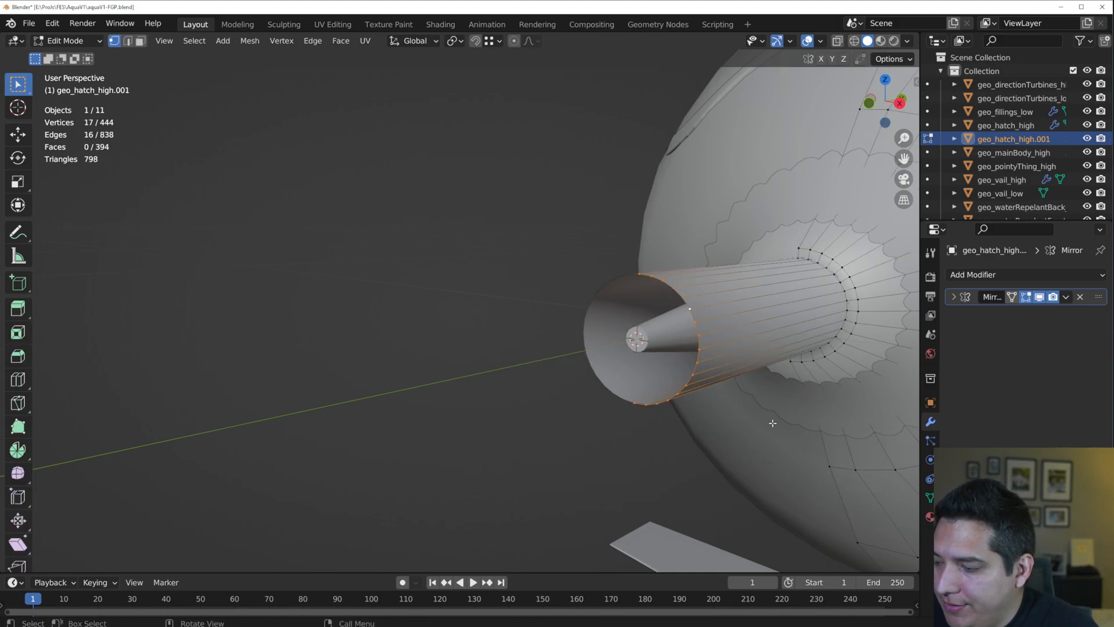
pyautogui.press('s')
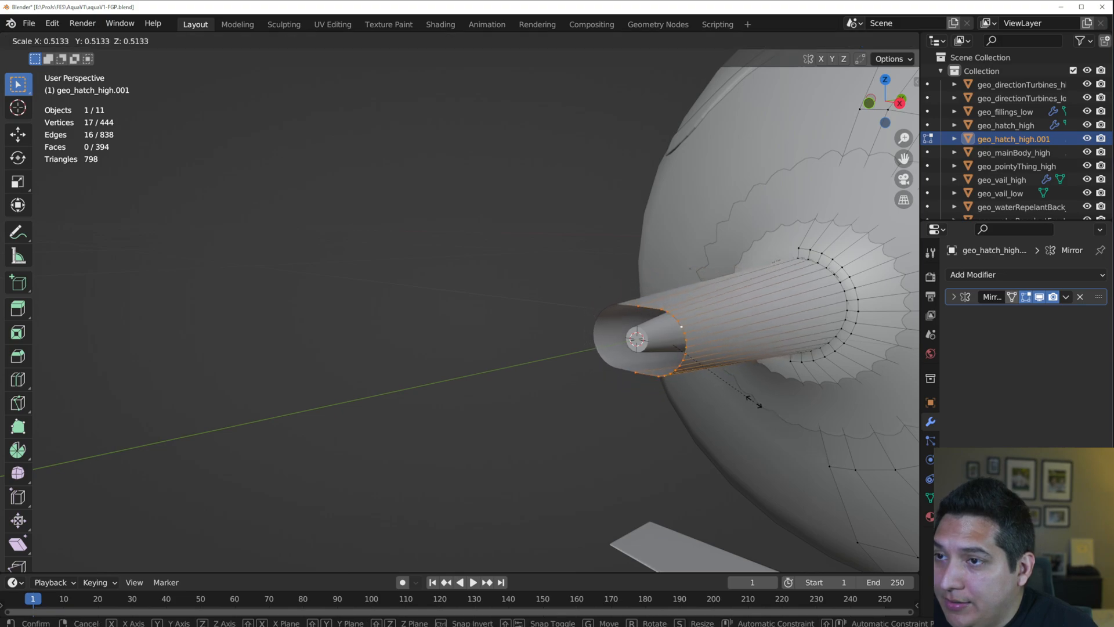
pyautogui.press('Escape')
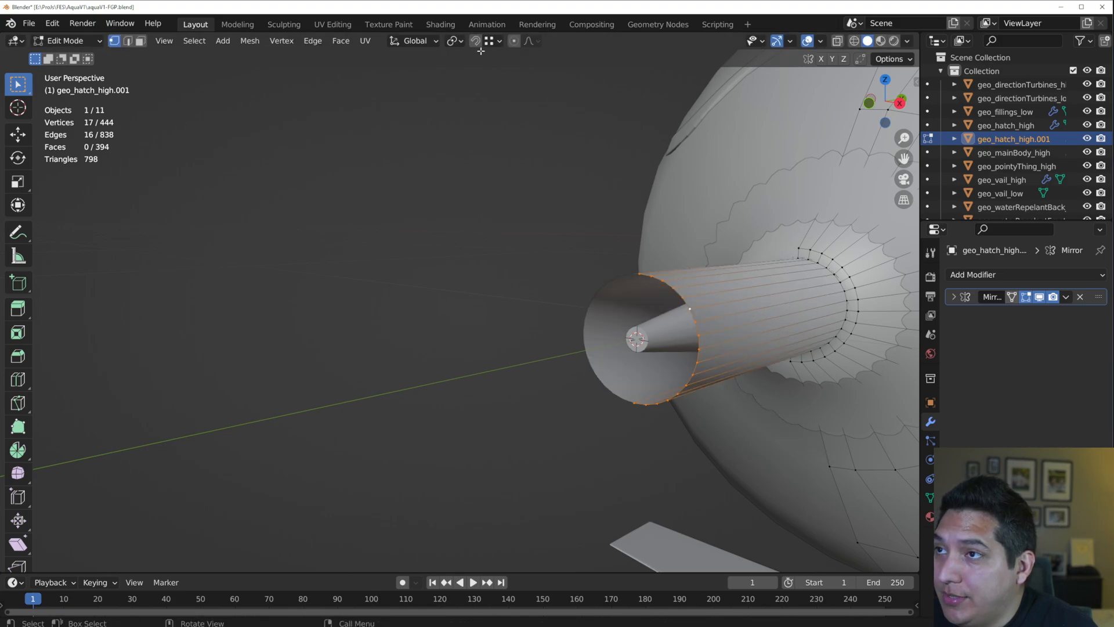
# - Set the transform pivot to the 3D cursor and scale the nose ring to about 0.193, then by about 1.004
pyautogui.click(460, 45)
pyautogui.click(467, 74)
pyautogui.press('s')
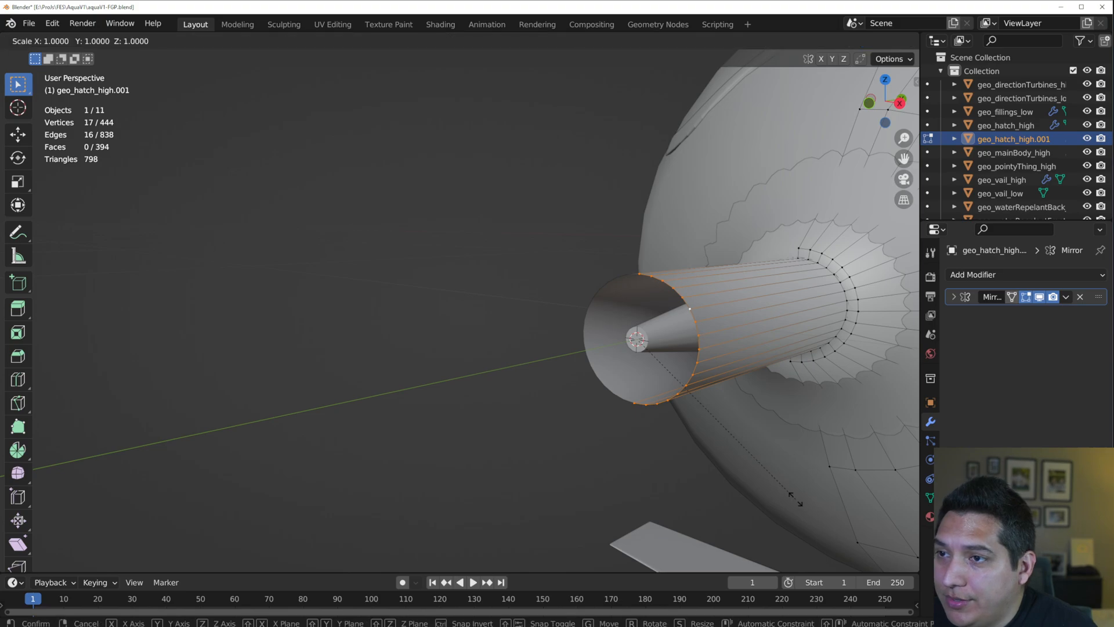
pyautogui.click(670, 369)
pyautogui.scroll(6, 667, 368)
pyautogui.moveTo(612, 350); pyautogui.dragTo(693, 345, button='middle')
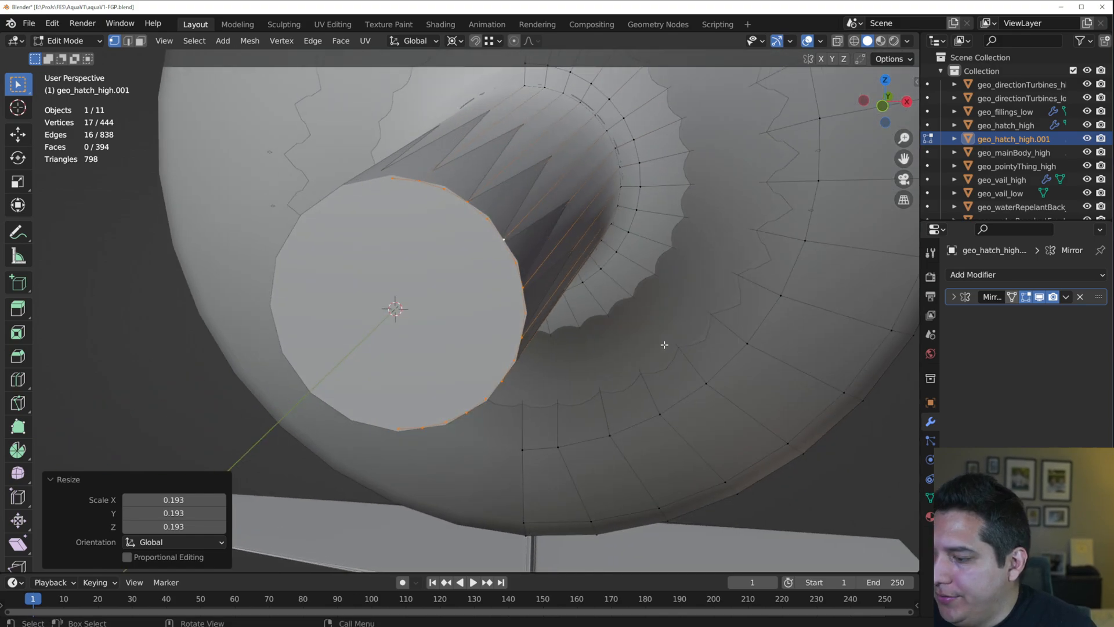
pyautogui.press('s')
pyautogui.click(676, 346)
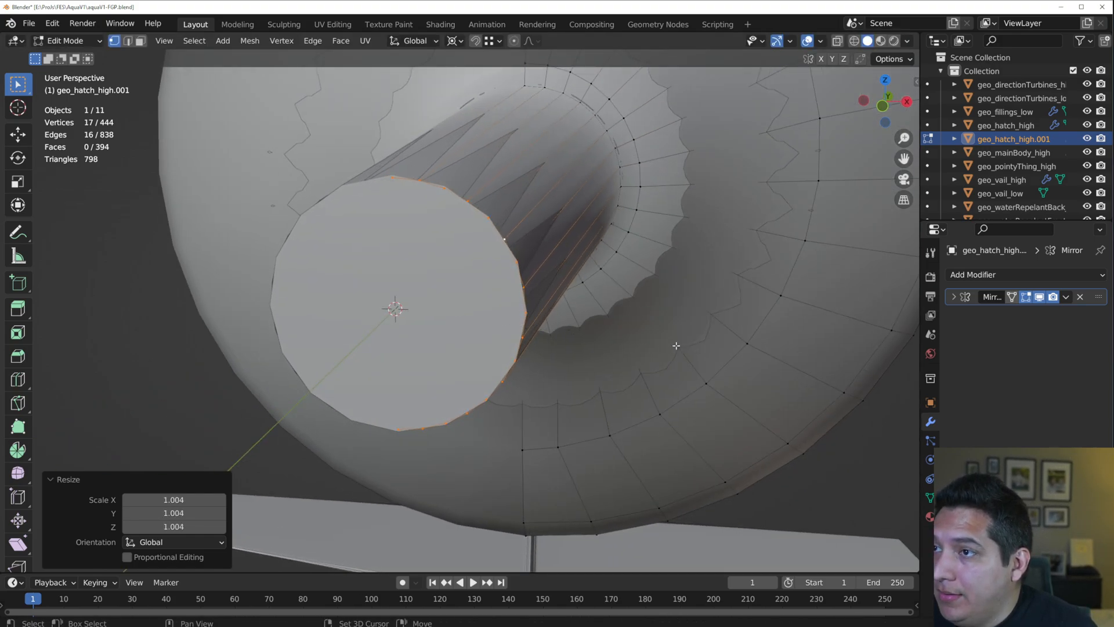
# - Fill the nose ring with a face and bring the body's oval opening below the fin into view in edit mode
pyautogui.press('f')
pyautogui.scroll(-3, 558, 368)
pyautogui.press('Tab')
pyautogui.moveTo(558, 368)
pyautogui.mouseDown(button='middle')
pyautogui.moveTo(351, 363)
pyautogui.moveTo(410, 389)
pyautogui.moveTo(530, 360)
pyautogui.moveTo(507, 374)
pyautogui.moveTo(427, 366)
pyautogui.moveTo(583, 334)
pyautogui.moveTo(628, 404)
pyautogui.moveTo(599, 373)
pyautogui.mouseUp(button='middle')
pyautogui.scroll(-5, 507, 369)
pyautogui.scroll(5, 628, 403)
pyautogui.press('Tab')
pyautogui.scroll(2, 583, 344)
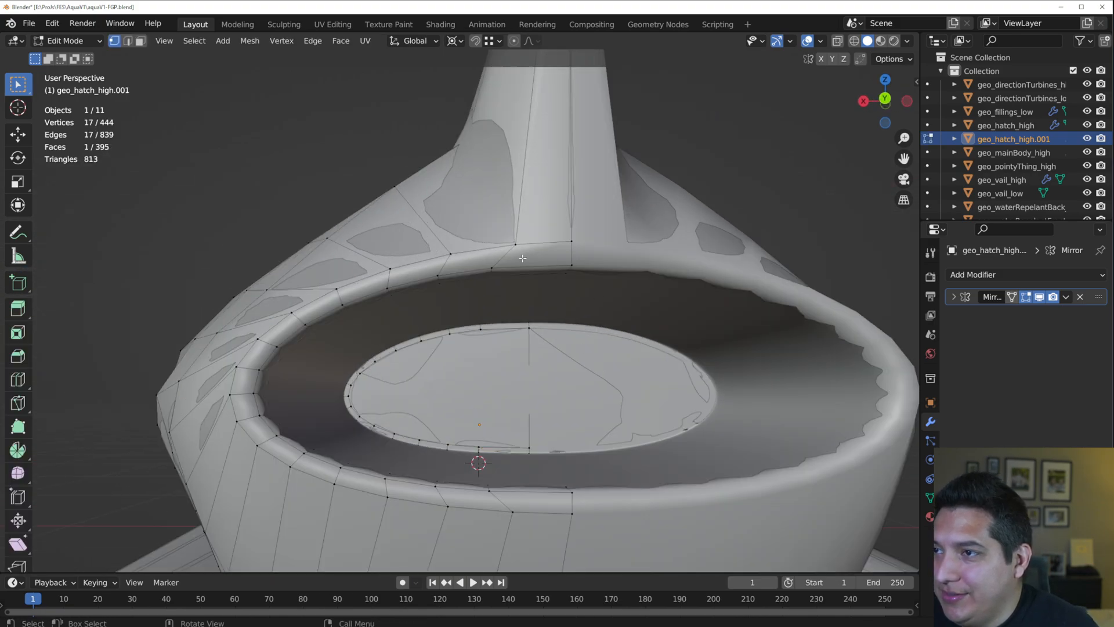
# - Dissolve the 16-edge loop just inside the rim of the oval opening below the fin
pyautogui.moveTo(564, 308)
pyautogui.mouseDown(button='middle')
pyautogui.moveTo(534, 308)
pyautogui.moveTo(564, 280)
pyautogui.moveTo(592, 308)
pyautogui.moveTo(548, 307)
pyautogui.mouseUp(button='middle')
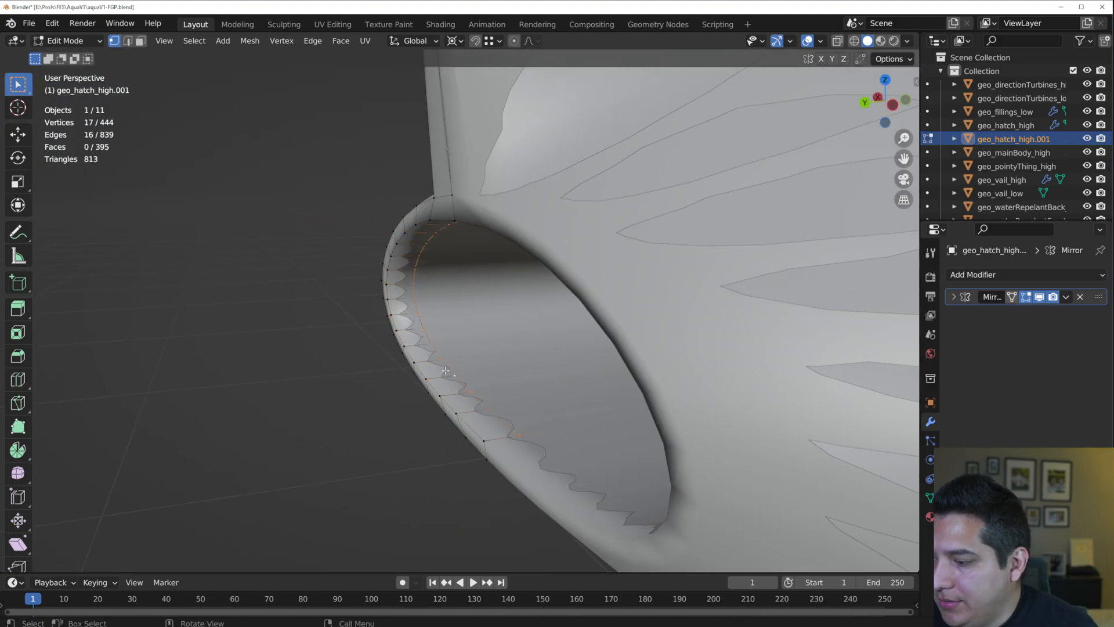
pyautogui.press('x')
pyautogui.click(436, 436)
pyautogui.moveTo(425, 413); pyautogui.dragTo(651, 366, button='middle')
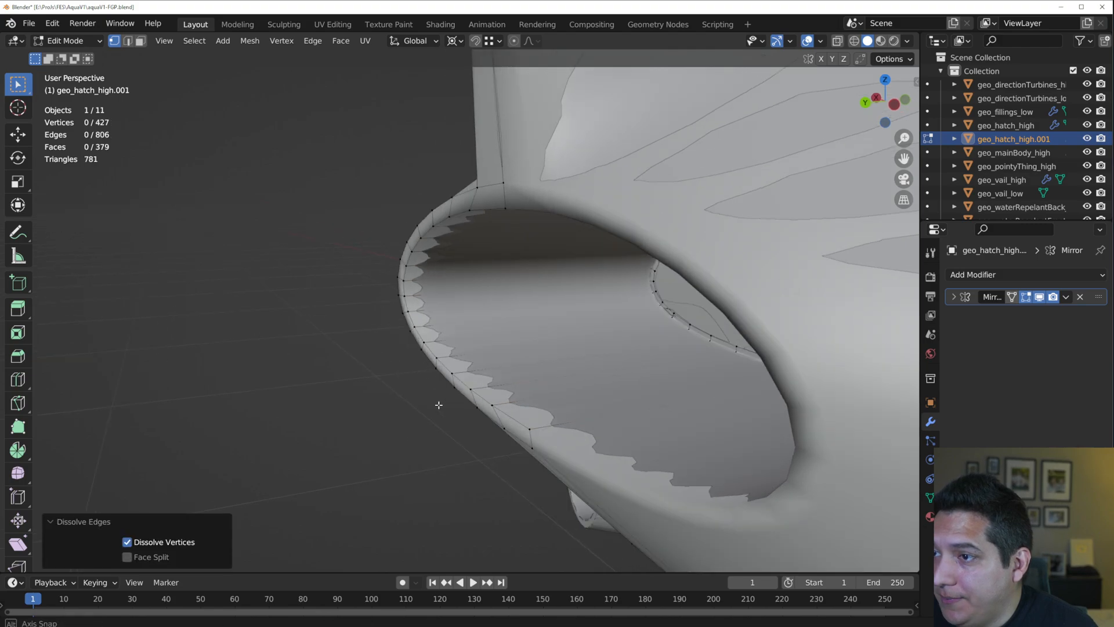
pyautogui.press('z')
pyautogui.click(472, 381)
pyautogui.press('z')
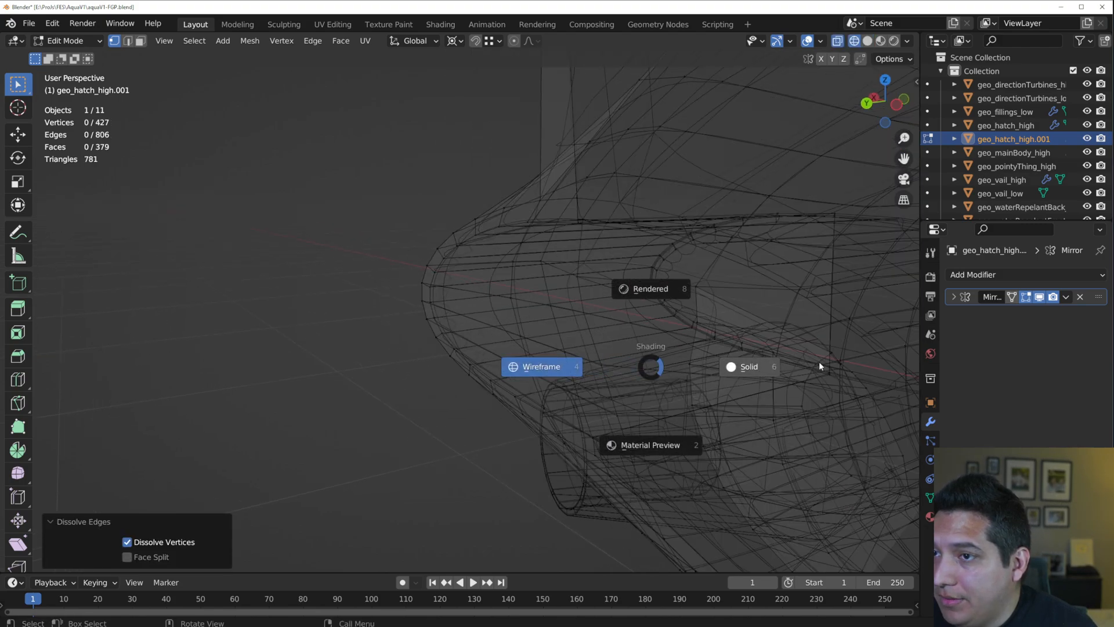
pyautogui.click(819, 363)
# - Switch to edge selection in wireframe shading and dissolve the outline loop at the oval opening's inner end
pyautogui.press('2')
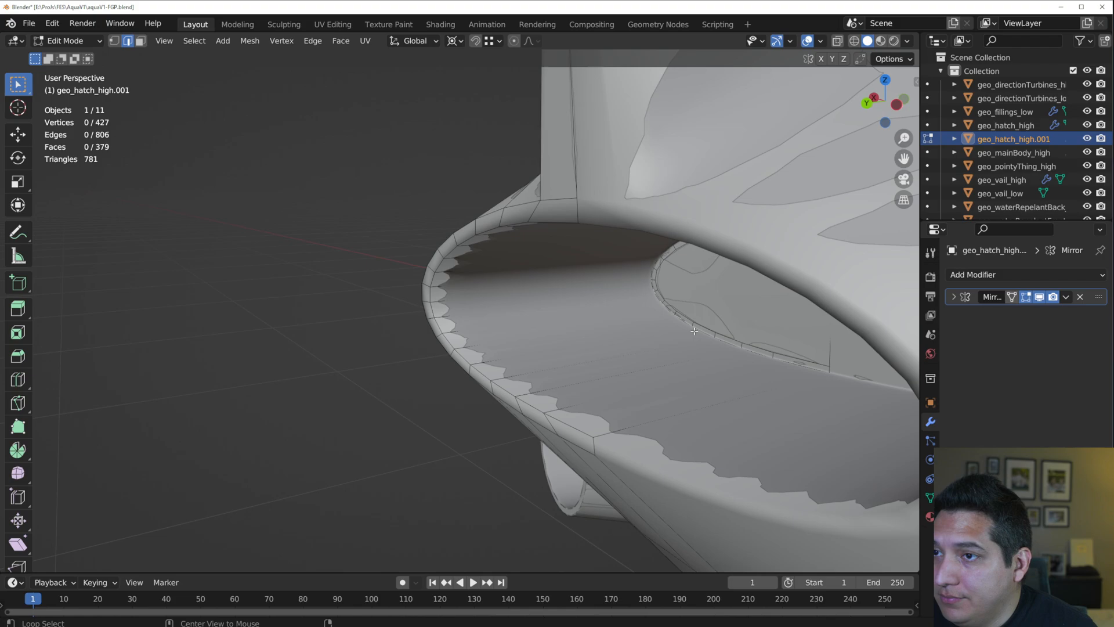
pyautogui.press('z')
pyautogui.click(540, 335)
pyautogui.press('x')
pyautogui.click(716, 332)
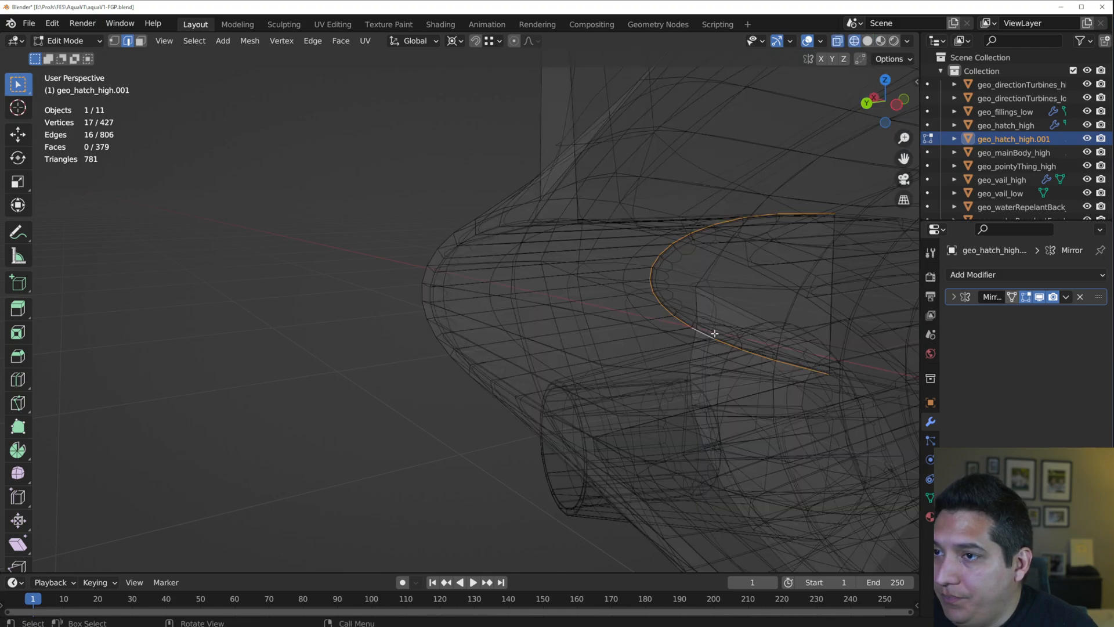
# - Dissolve the next edge loop remaining at the inner end of the oval opening
pyautogui.scroll(6, 717, 334)
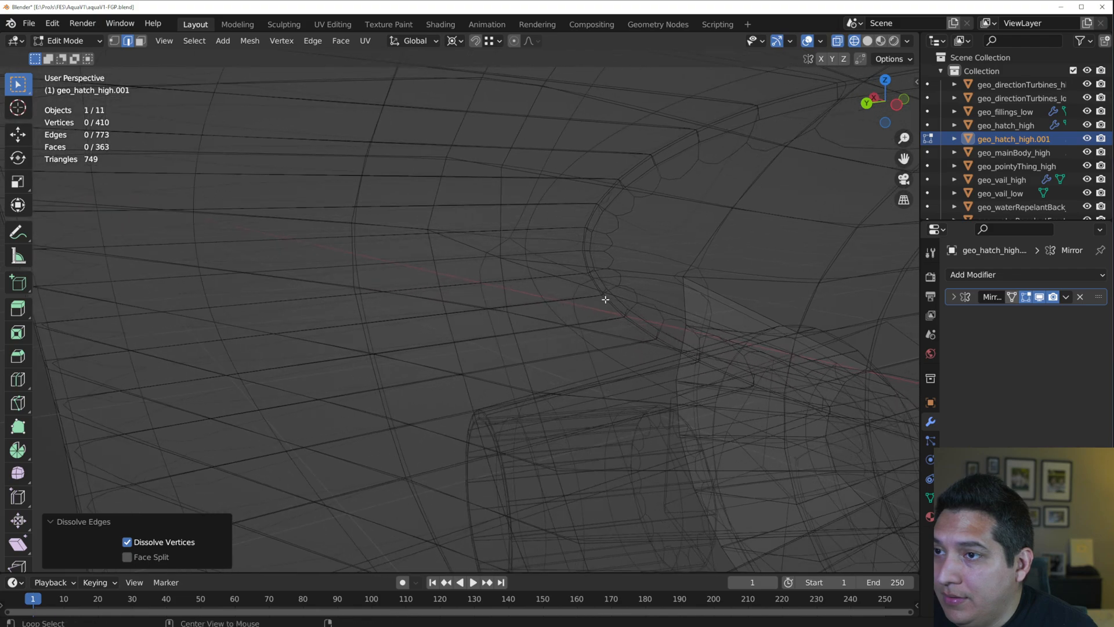
pyautogui.keyDown('alt'); pyautogui.click(605, 299); pyautogui.keyUp('alt')
pyautogui.press('x')
pyautogui.click(610, 301)
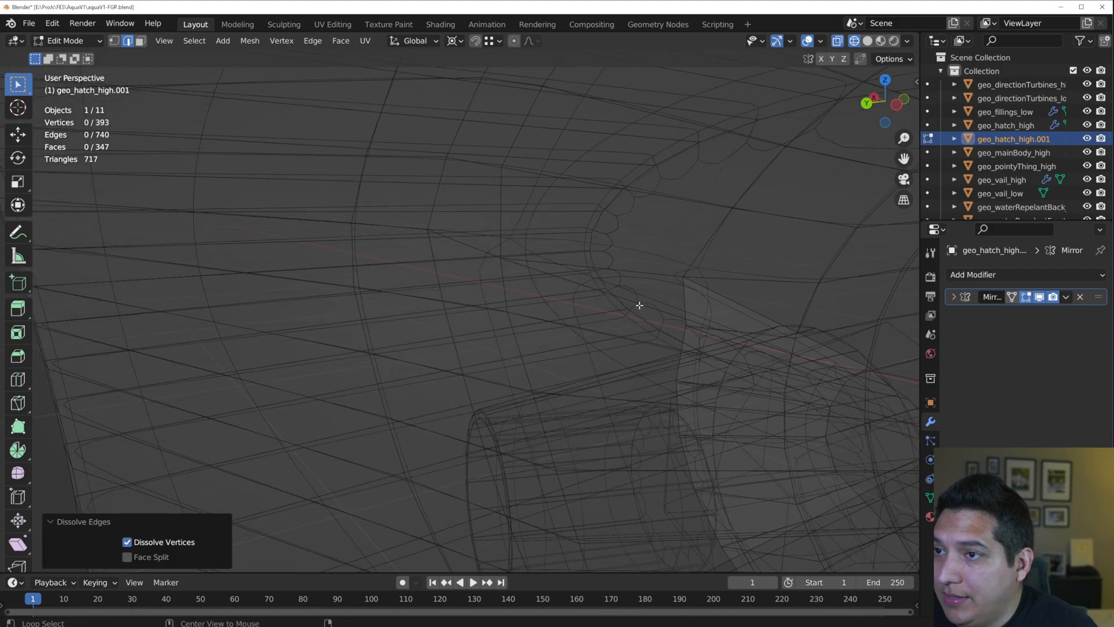
# - Try dissolving one more inner loop of the oval opening, check it in solid shading and undo the dissolve
pyautogui.click(640, 305)
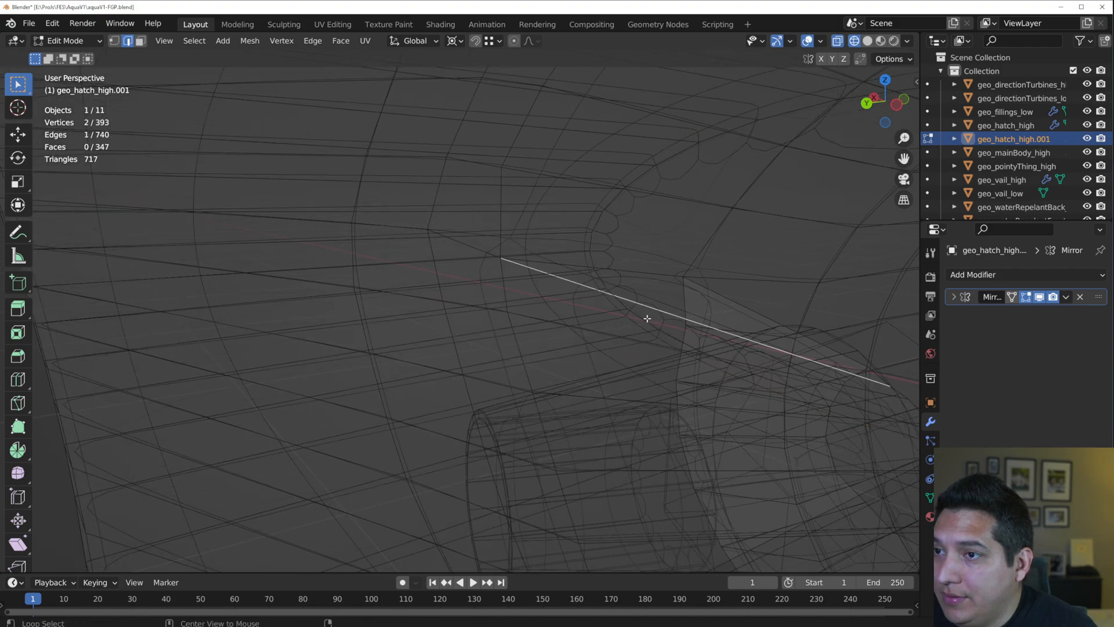
pyautogui.keyDown('alt'); pyautogui.click(653, 319); pyautogui.keyUp('alt')
pyautogui.press('x')
pyautogui.click(656, 319)
pyautogui.press('z')
pyautogui.click(747, 317)
pyautogui.scroll(5, 630, 333)
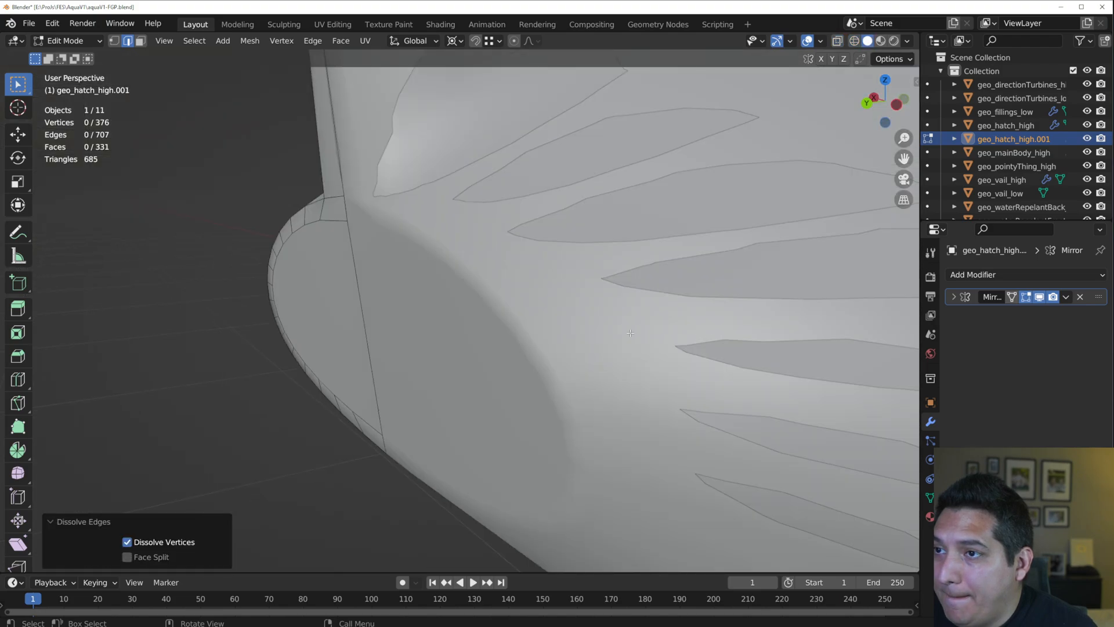
pyautogui.scroll(-5, 631, 333)
pyautogui.moveTo(664, 324); pyautogui.dragTo(732, 348, button='middle')
pyautogui.scroll(1, 539, 365)
pyautogui.moveTo(540, 365)
pyautogui.mouseDown(button='middle')
pyautogui.moveTo(463, 361)
pyautogui.moveTo(509, 317)
pyautogui.moveTo(454, 313)
pyautogui.moveTo(570, 301)
pyautogui.moveTo(349, 322)
pyautogui.mouseUp(button='middle')
pyautogui.hotkey('ctrl', 'z')
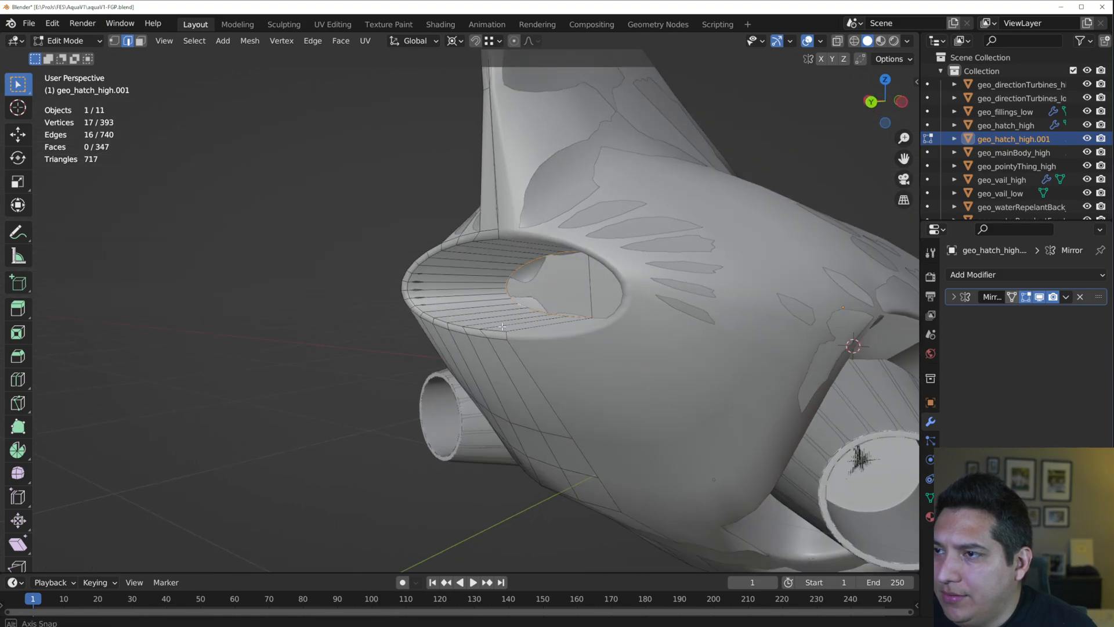
# - Snap the 3D cursor to the midpoint between the top and bottom vertices of the oval opening's inner rim
pyautogui.scroll(6, 502, 326)
pyautogui.keyDown('alt'); pyautogui.click(326, 324); pyautogui.keyUp('alt')
pyautogui.press('1')
pyautogui.keyDown('shift'); pyautogui.click(675, 507); pyautogui.keyUp('shift')
pyautogui.hotkey('shift', 's')
pyautogui.click(715, 516)
pyautogui.moveTo(692, 404); pyautogui.dragTo(728, 398, button='middle')
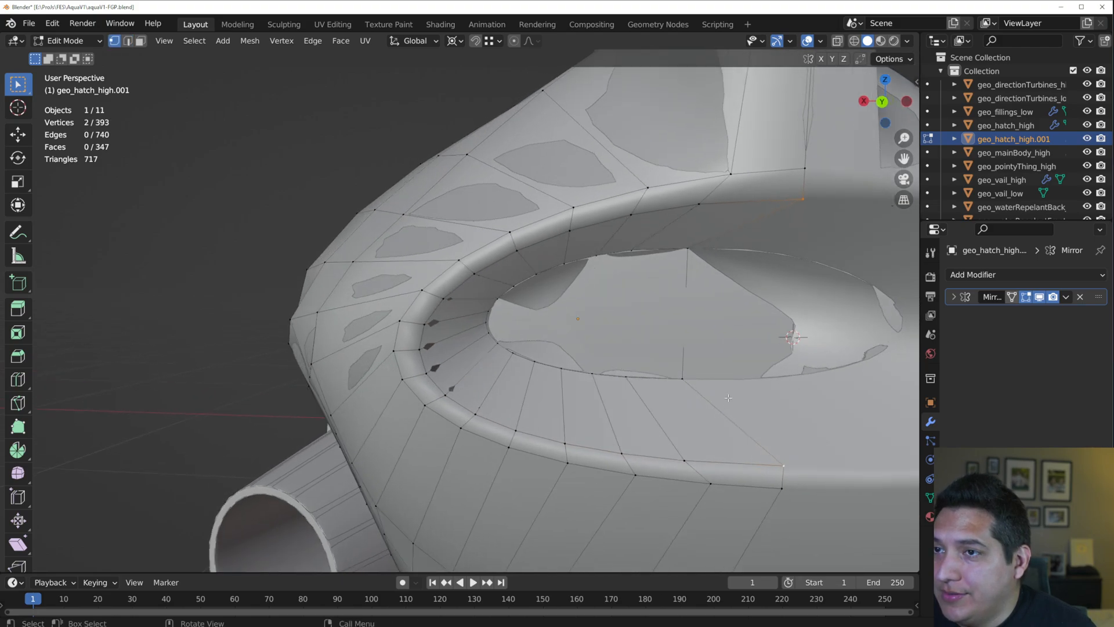
pyautogui.moveTo(727, 337); pyautogui.dragTo(521, 210, button='middle')
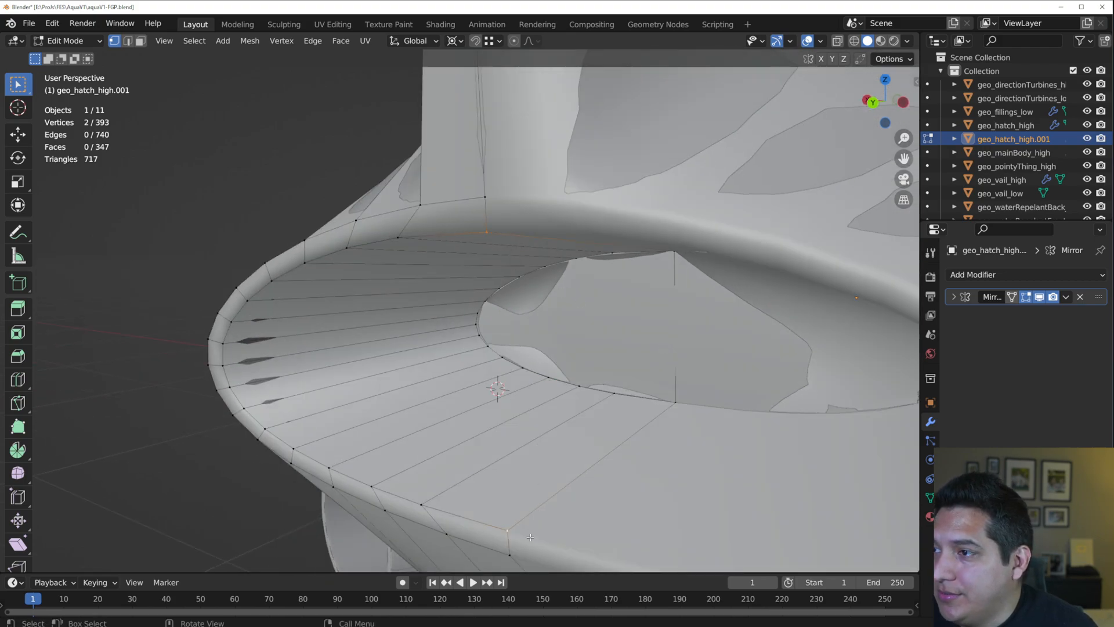
pyautogui.hotkey('shift', 's')
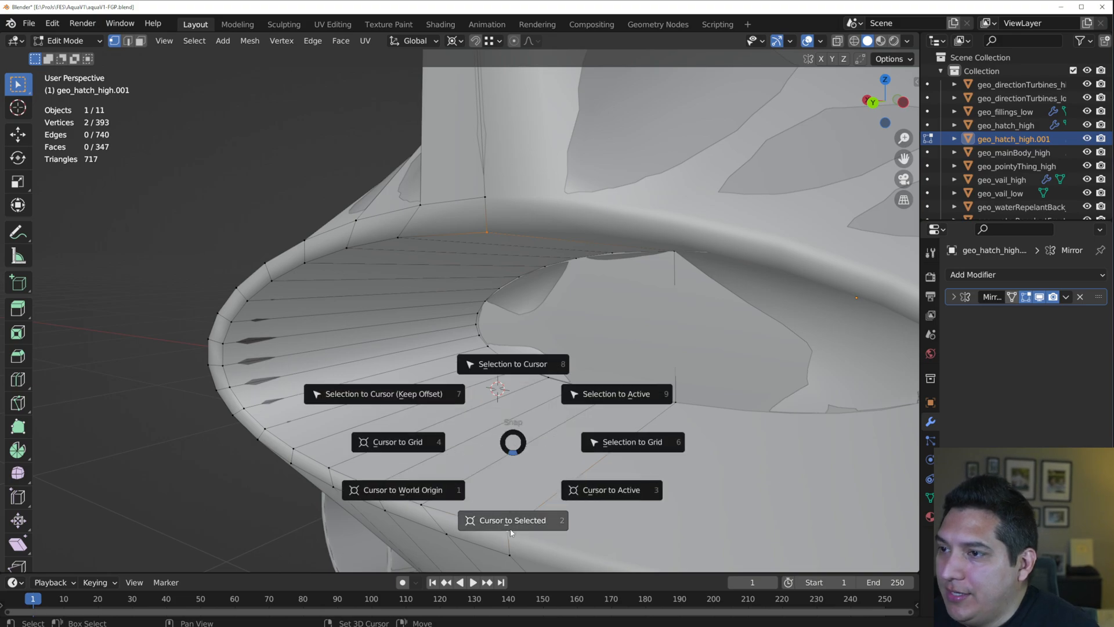
pyautogui.click(511, 521)
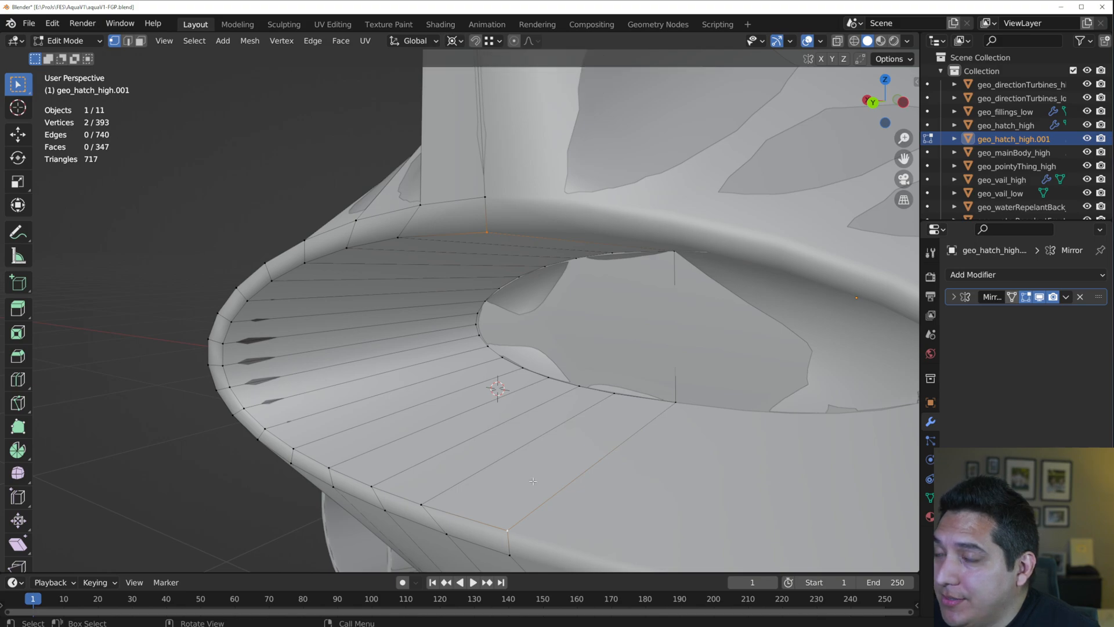
# - Select the opening's 17-vertex inner rim loop and scale it by about 1.003, then about 1.026 along Z
pyautogui.moveTo(492, 386)
pyautogui.mouseDown(button='middle')
pyautogui.moveTo(537, 386)
pyautogui.moveTo(479, 386)
pyautogui.mouseUp(button='middle')
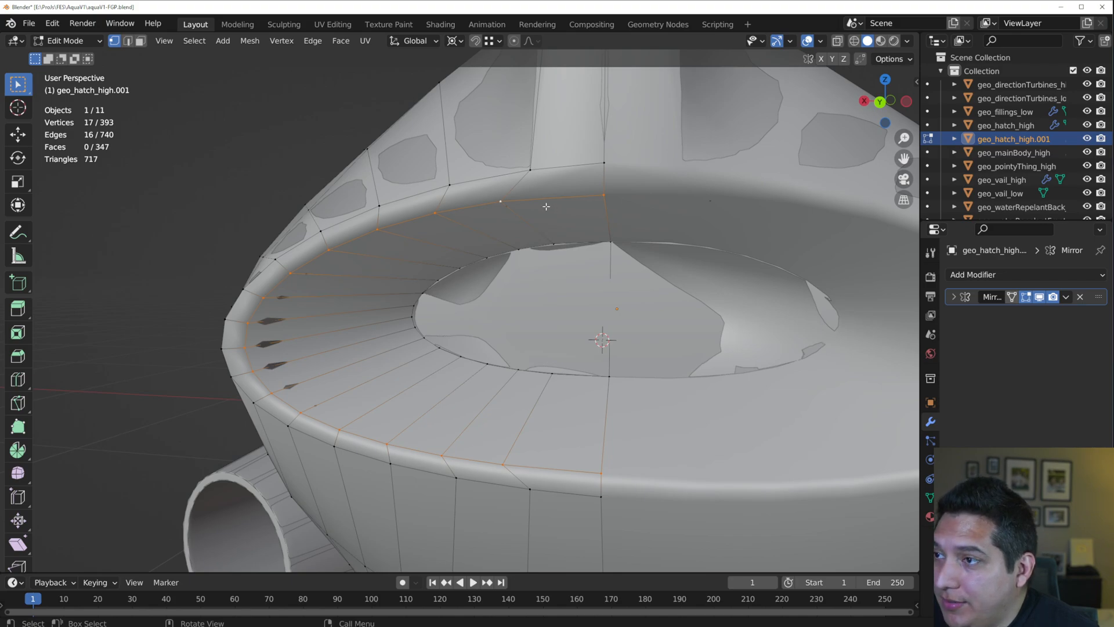
pyautogui.press('s')
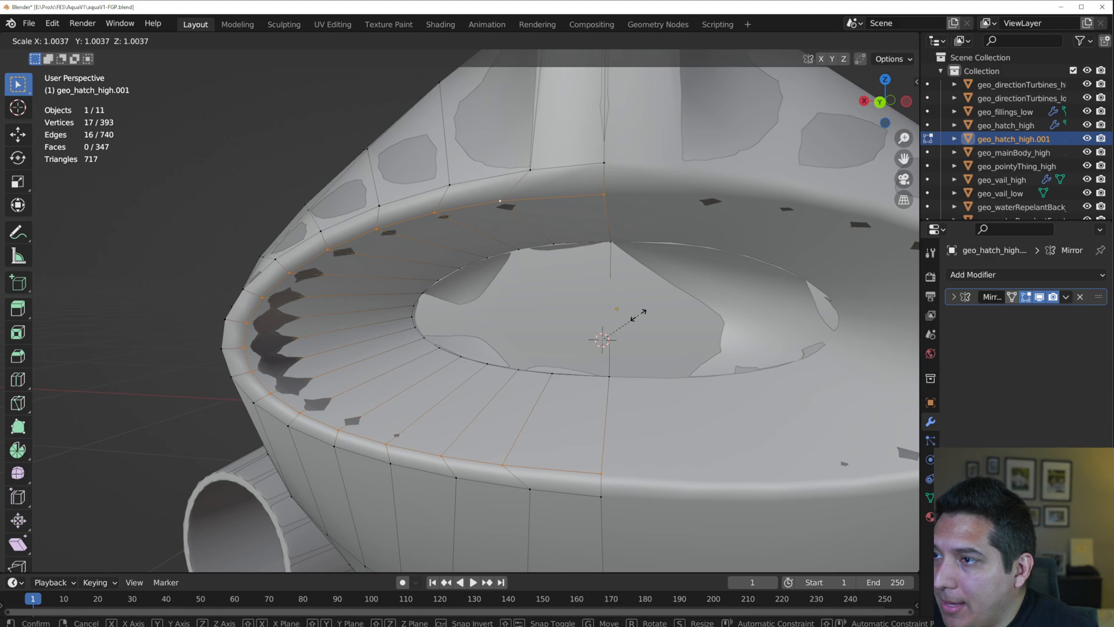
pyautogui.click(638, 315)
pyautogui.press('s')
pyautogui.press('z')
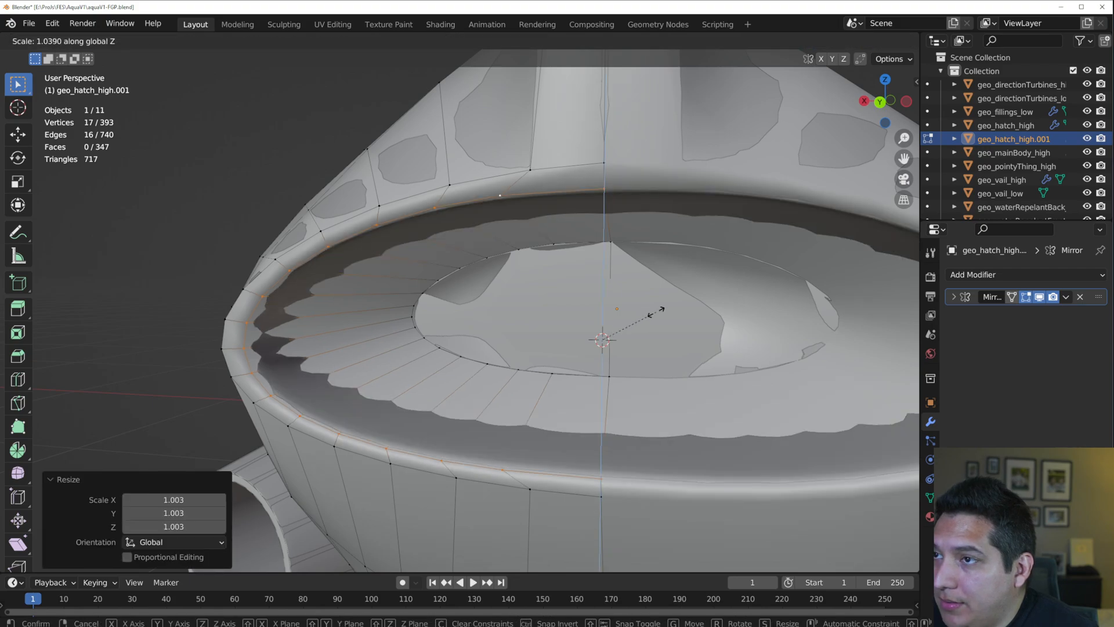
pyautogui.click(647, 316)
# - Move the inner rim loop about -0.005 m along Y and scale it by about 1.014 along Z
pyautogui.moveTo(647, 317)
pyautogui.mouseDown(button='middle')
pyautogui.moveTo(580, 316)
pyautogui.moveTo(486, 279)
pyautogui.mouseUp(button='middle')
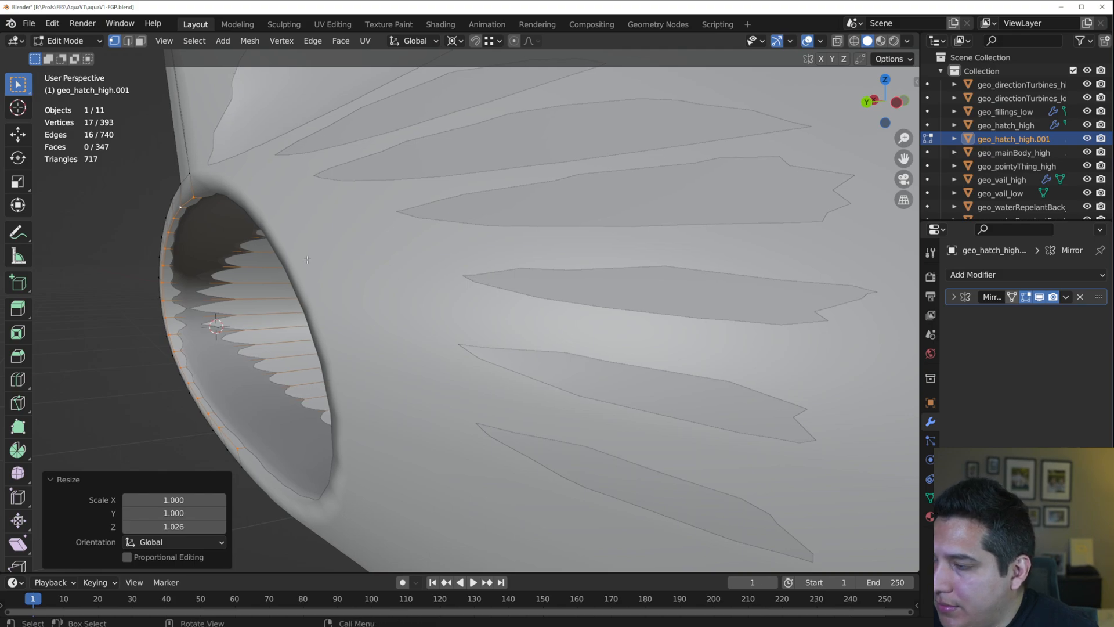
pyautogui.press('g')
pyautogui.press('y')
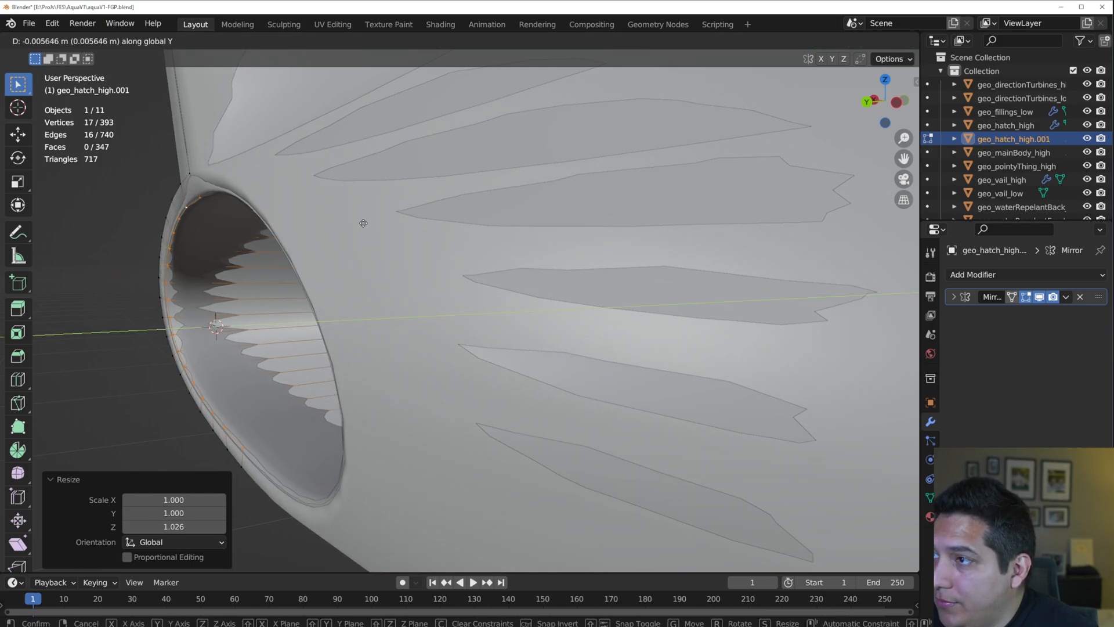
pyautogui.click(358, 224)
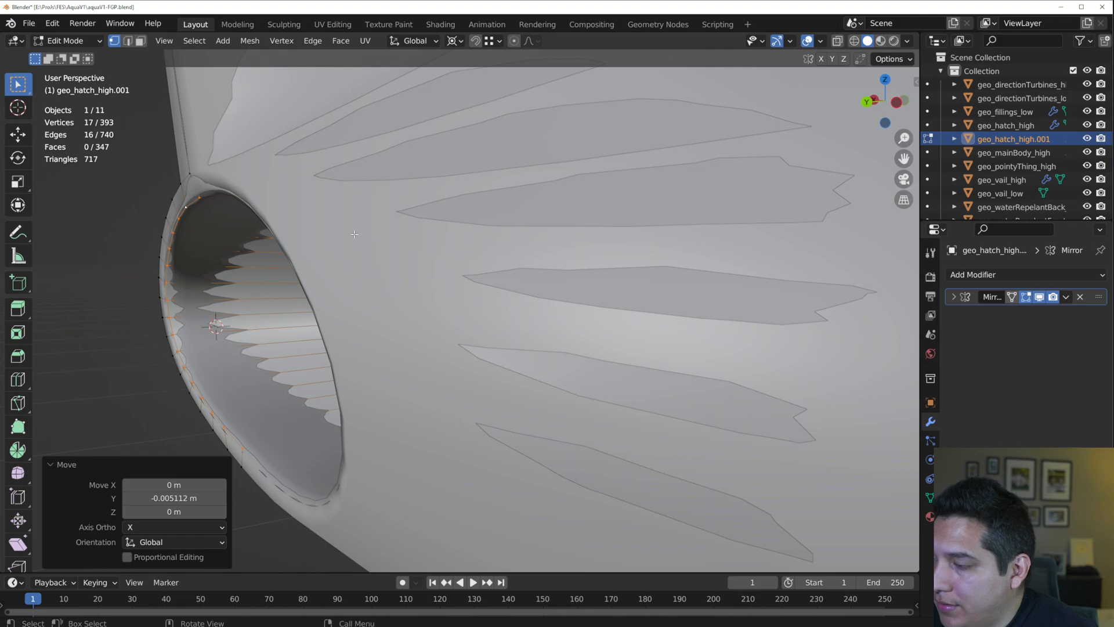
pyautogui.press('s')
pyautogui.press('z')
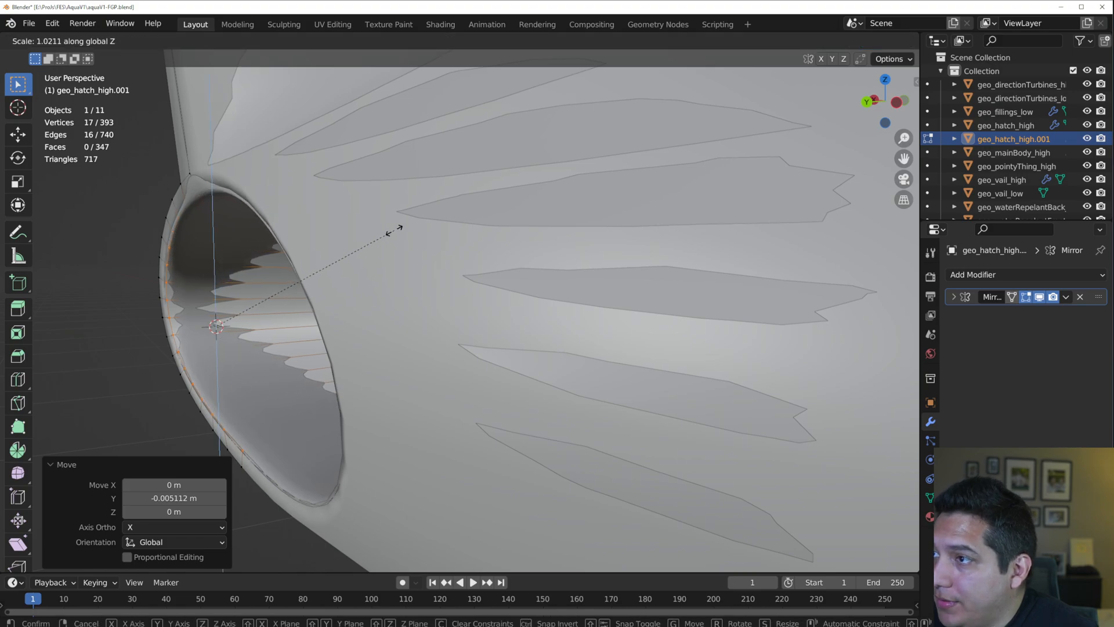
pyautogui.click(383, 231)
# - Examine how the adjusted inner rim loop fits the high-poly surface around the oval opening
pyautogui.moveTo(385, 232)
pyautogui.mouseDown(button='middle')
pyautogui.moveTo(394, 263)
pyautogui.moveTo(417, 263)
pyautogui.mouseUp(button='middle')
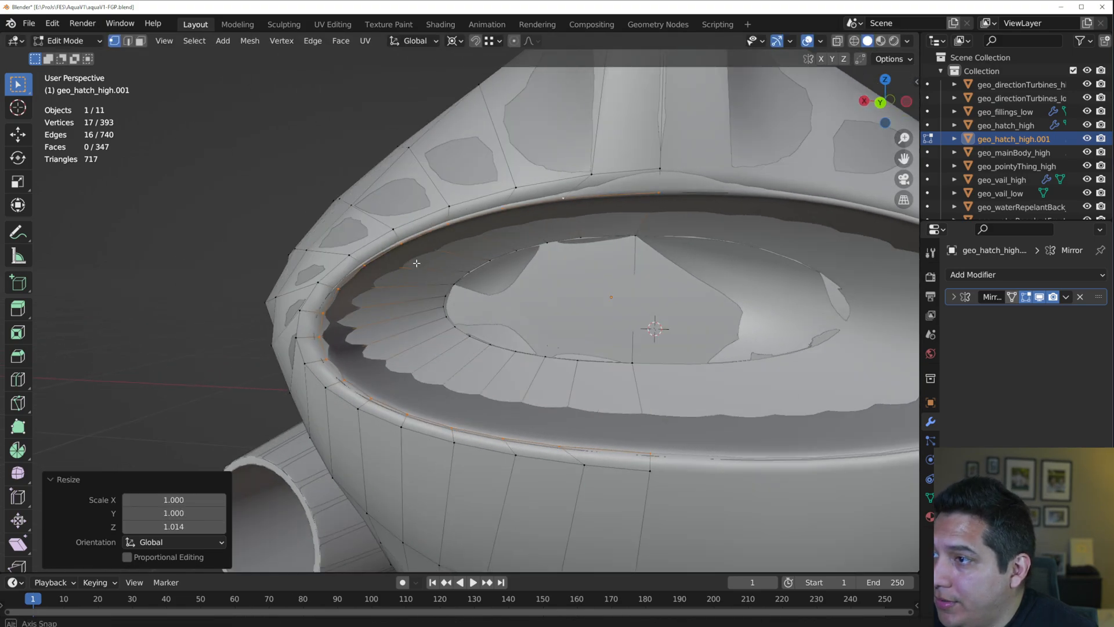
pyautogui.scroll(3, 417, 263)
pyautogui.moveTo(336, 256)
pyautogui.mouseDown(button='middle')
pyautogui.moveTo(306, 244)
pyautogui.moveTo(363, 262)
pyautogui.mouseUp(button='middle')
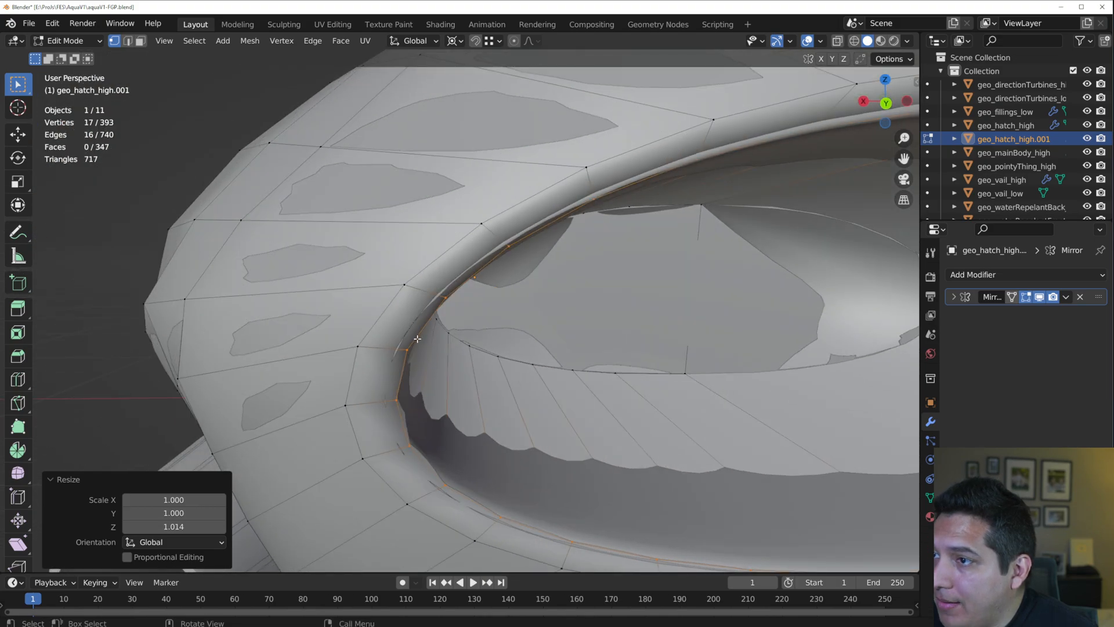
pyautogui.moveTo(498, 305)
pyautogui.mouseDown(button='middle')
pyautogui.moveTo(512, 221)
pyautogui.moveTo(491, 199)
pyautogui.mouseUp(button='middle')
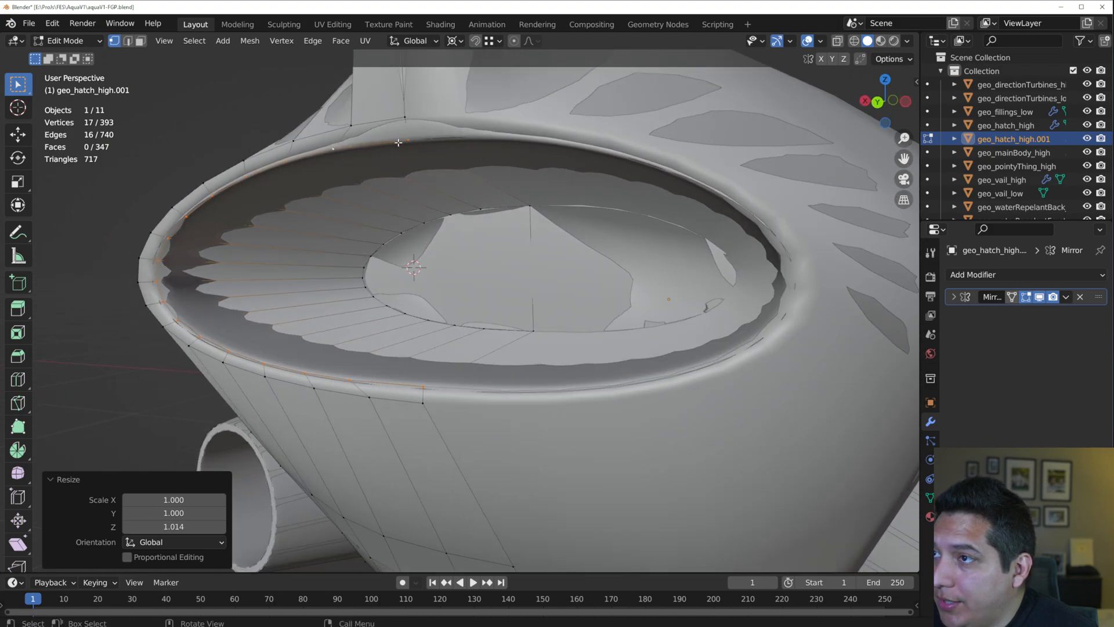
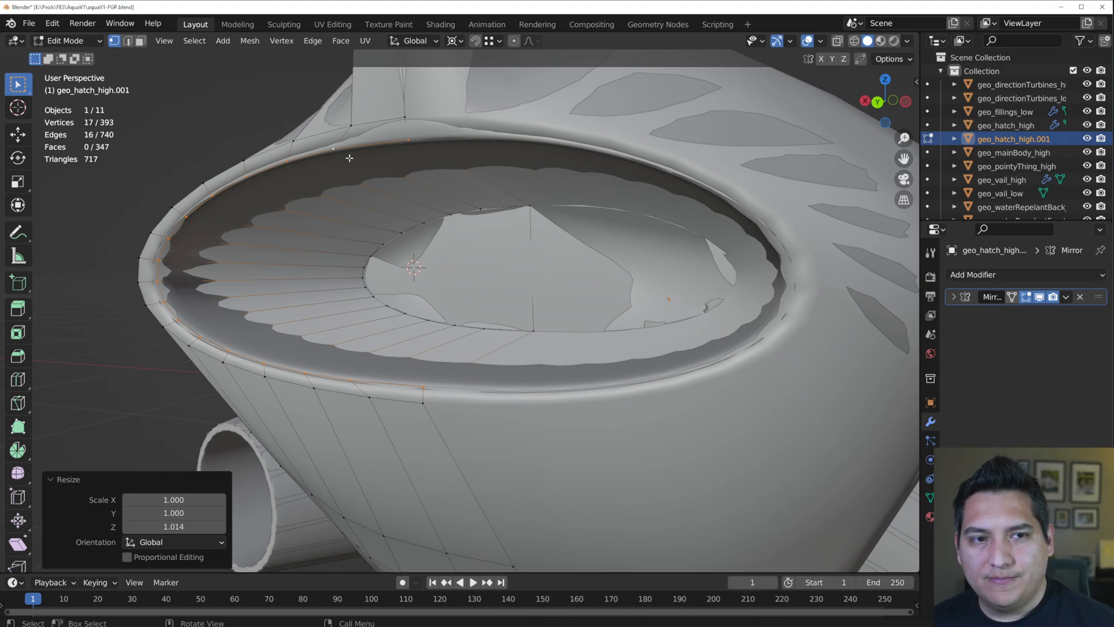
pyautogui.keyDown('shift'); pyautogui.moveTo(264, 211); pyautogui.dragTo(339, 220, button='middle'); pyautogui.keyUp('shift')
pyautogui.scroll(1, 361, 195)
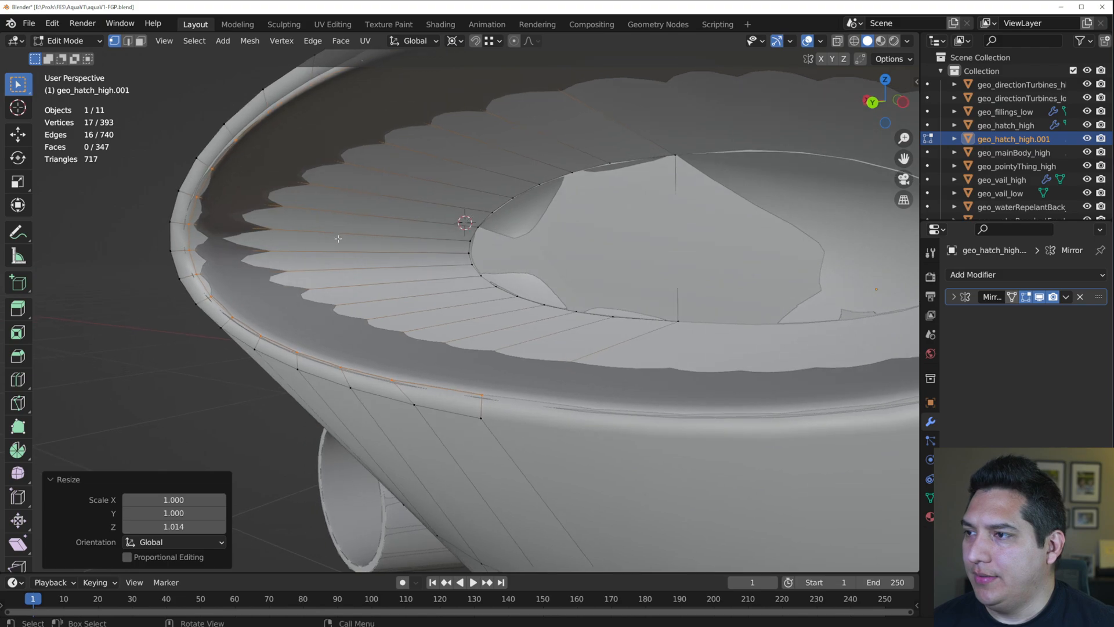
# - Select seven vertices along the side of the oval opening's inner rim and move them about 0.004 m along X
pyautogui.moveTo(272, 257); pyautogui.dragTo(250, 235, button='middle')
pyautogui.click(215, 200)
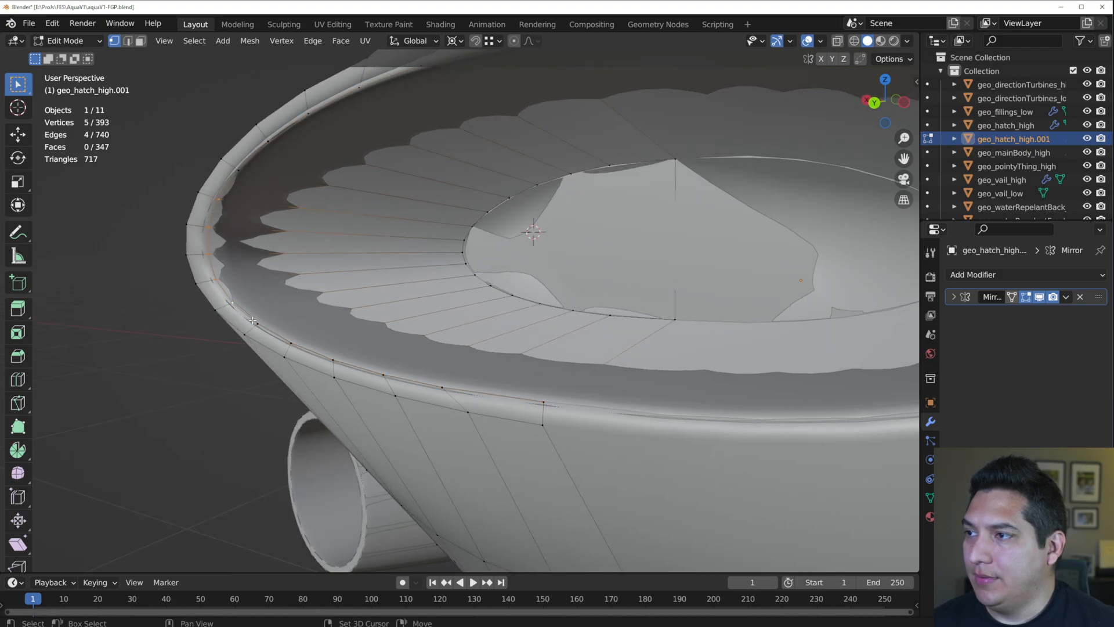
pyautogui.moveTo(274, 294); pyautogui.dragTo(418, 272, button='middle')
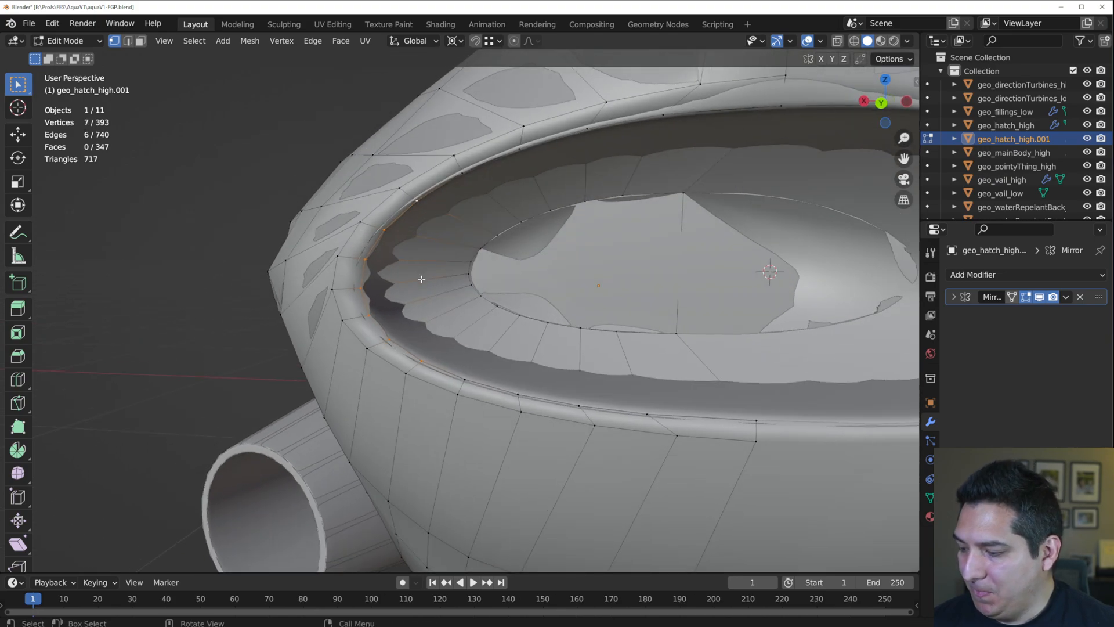
pyautogui.press('g')
pyautogui.press('x')
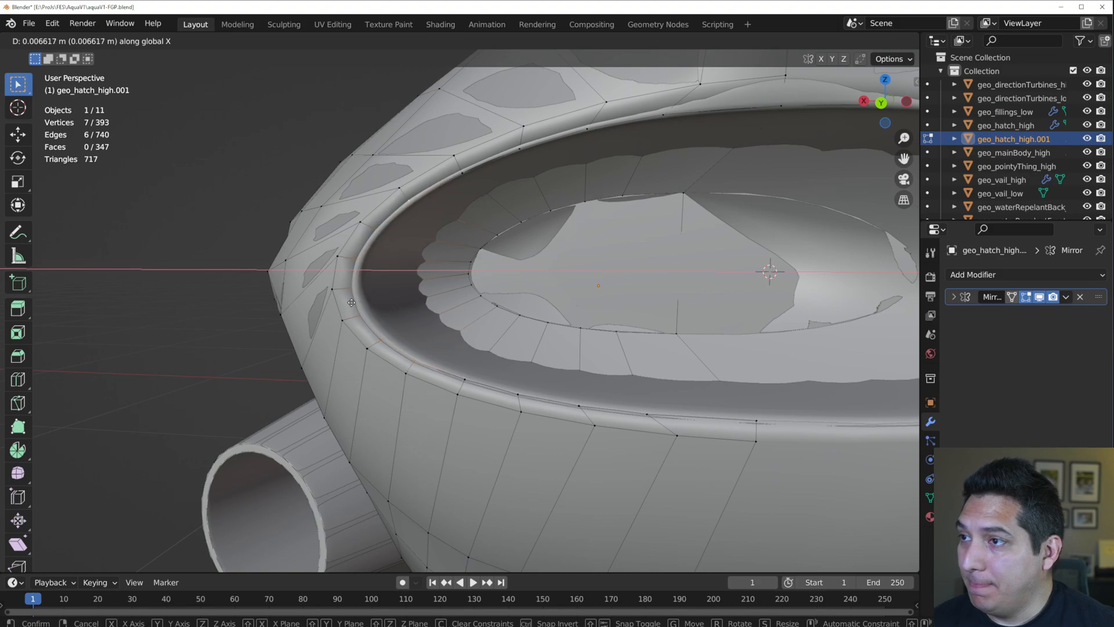
pyautogui.click(384, 299)
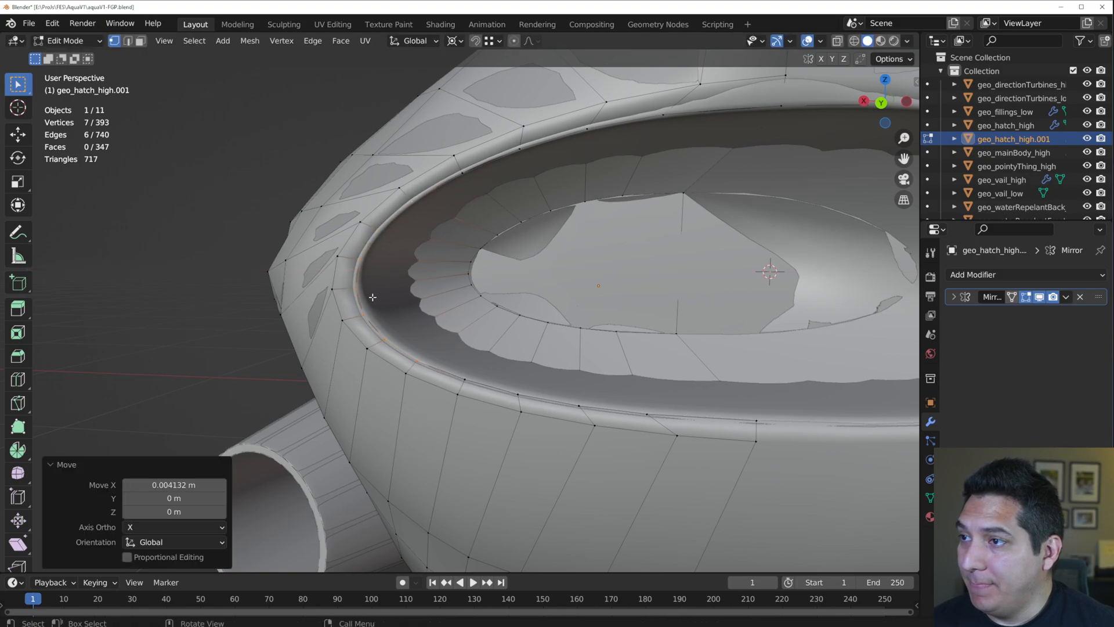
# - Select the 16-vertex edge loop just outside the oval opening's rim and try scaling it uniformly about the 3D cursor
pyautogui.keyDown('alt'); pyautogui.click(352, 335); pyautogui.keyUp('alt')
pyautogui.moveTo(354, 336)
pyautogui.mouseDown(button='middle')
pyautogui.moveTo(440, 343)
pyautogui.moveTo(379, 338)
pyautogui.mouseUp(button='middle')
pyautogui.press('s')
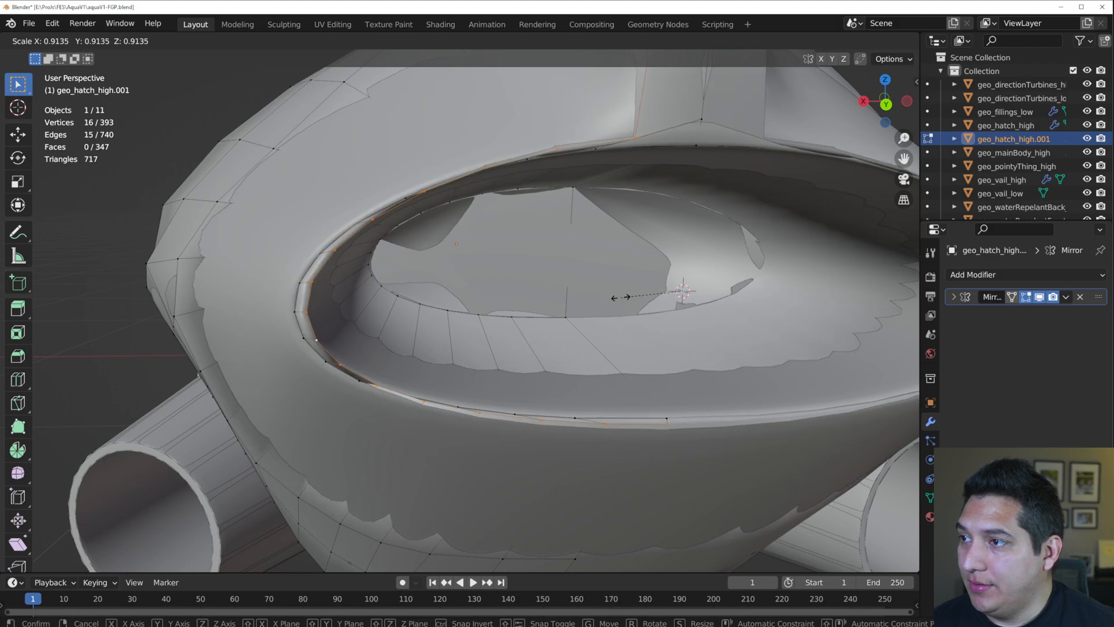
pyautogui.click(661, 324)
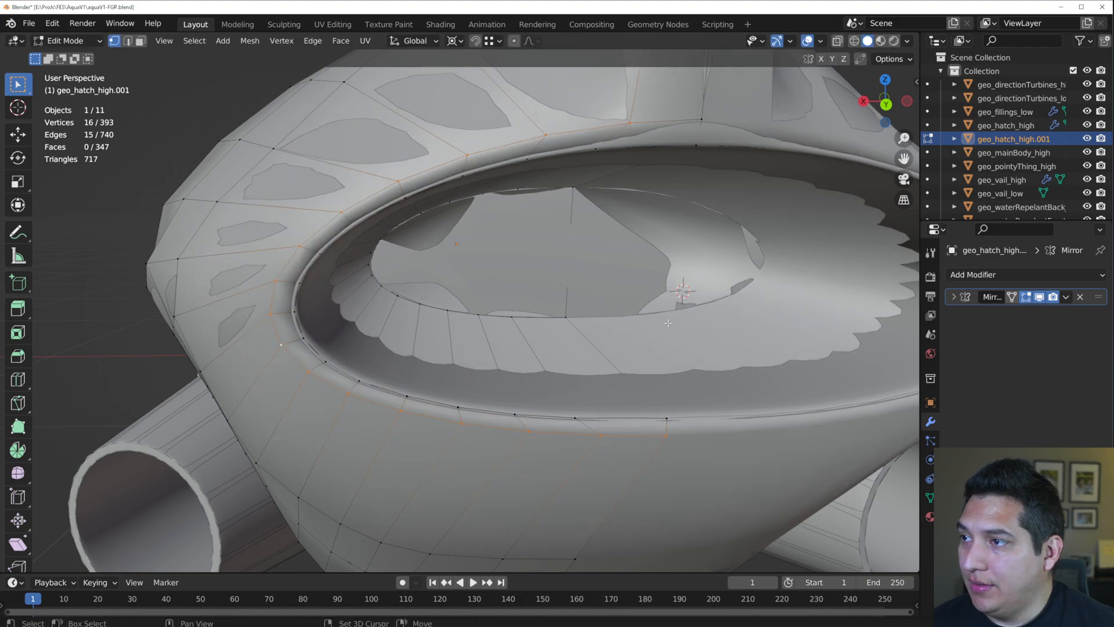
# - Try dissolving the edges of the outer loop around the oval opening, inspect the body, and undo the dissolve
pyautogui.press('x')
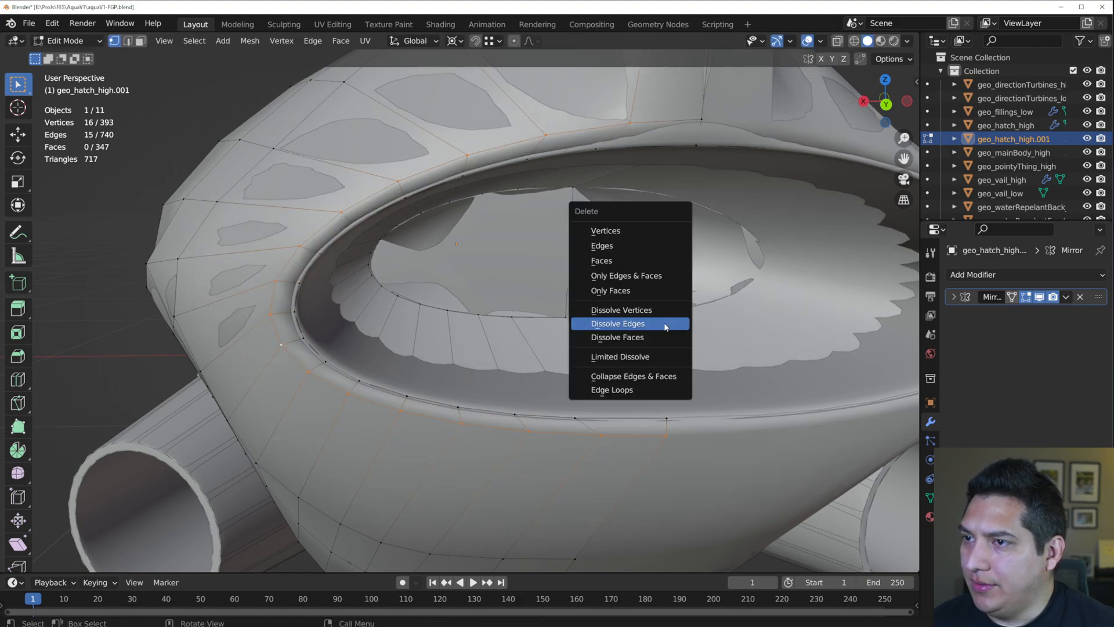
pyautogui.click(665, 325)
pyautogui.moveTo(452, 297); pyautogui.dragTo(344, 295, button='middle')
pyautogui.moveTo(435, 256); pyautogui.dragTo(404, 263, button='middle')
pyautogui.press('Tab')
pyautogui.scroll(-2, 445, 244)
pyautogui.press('Tab')
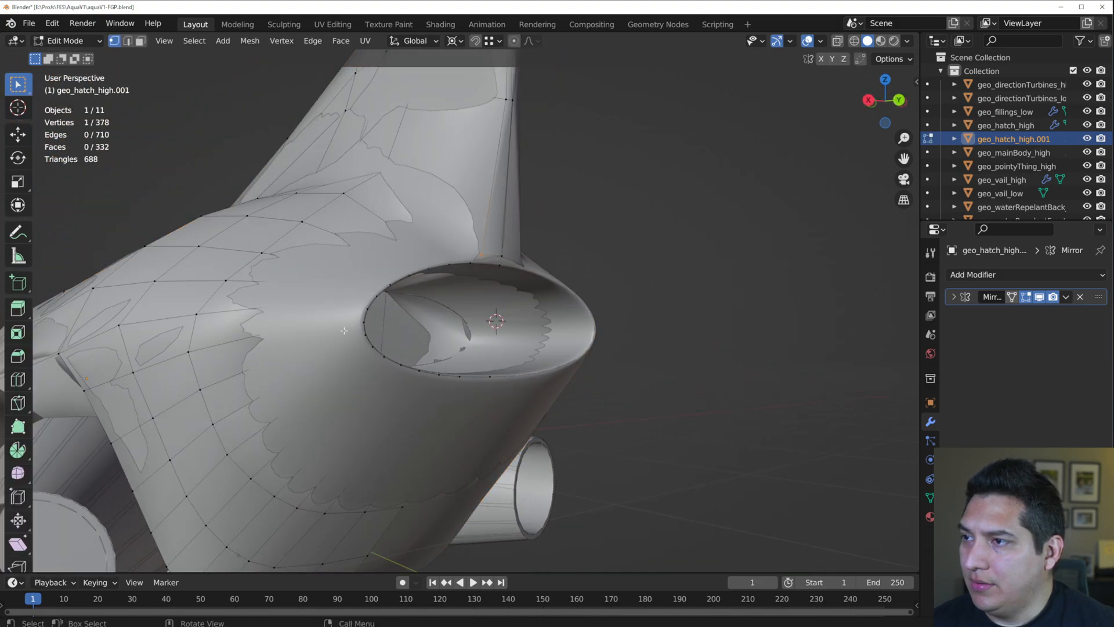
pyautogui.hotkey('ctrl', 'z')
pyautogui.hotkey('ctrl', 'z')
pyautogui.hotkey('ctrl', 'z')
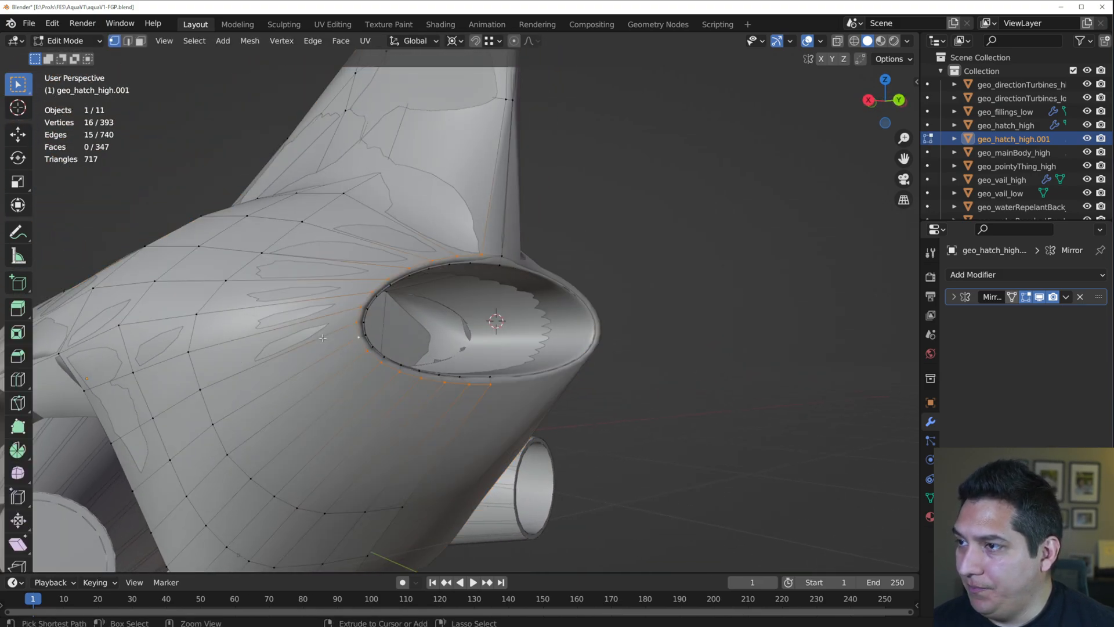
# - Edge-slide the opening's outer loop by a factor of about 0.015 and narrow the selection to 14 edges in edge mode
pyautogui.press('g')
pyautogui.press('g')
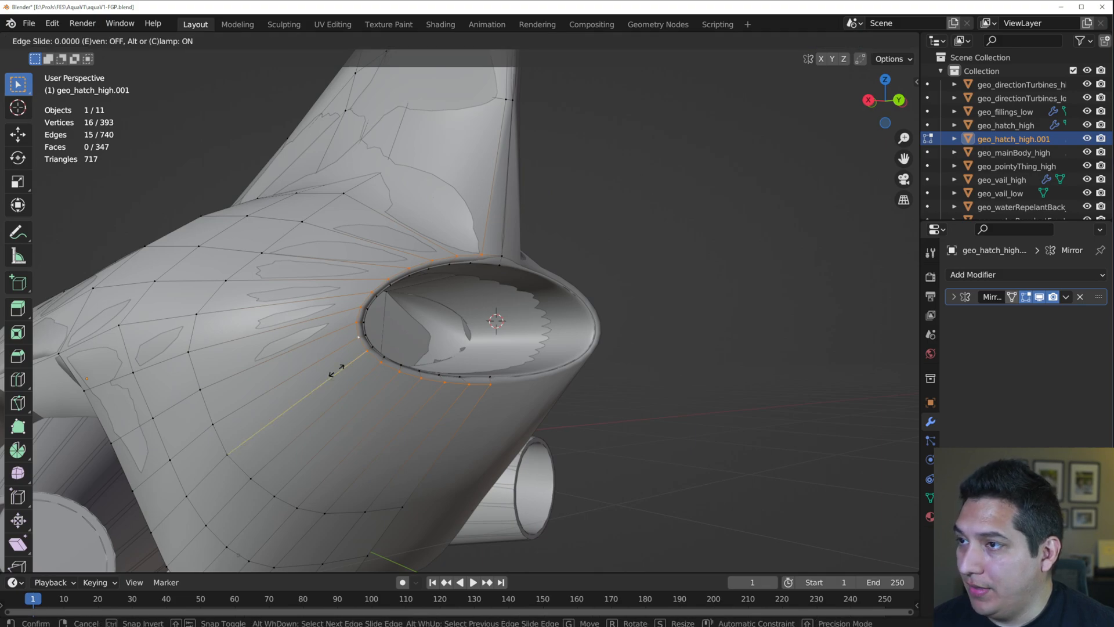
pyautogui.click(306, 353)
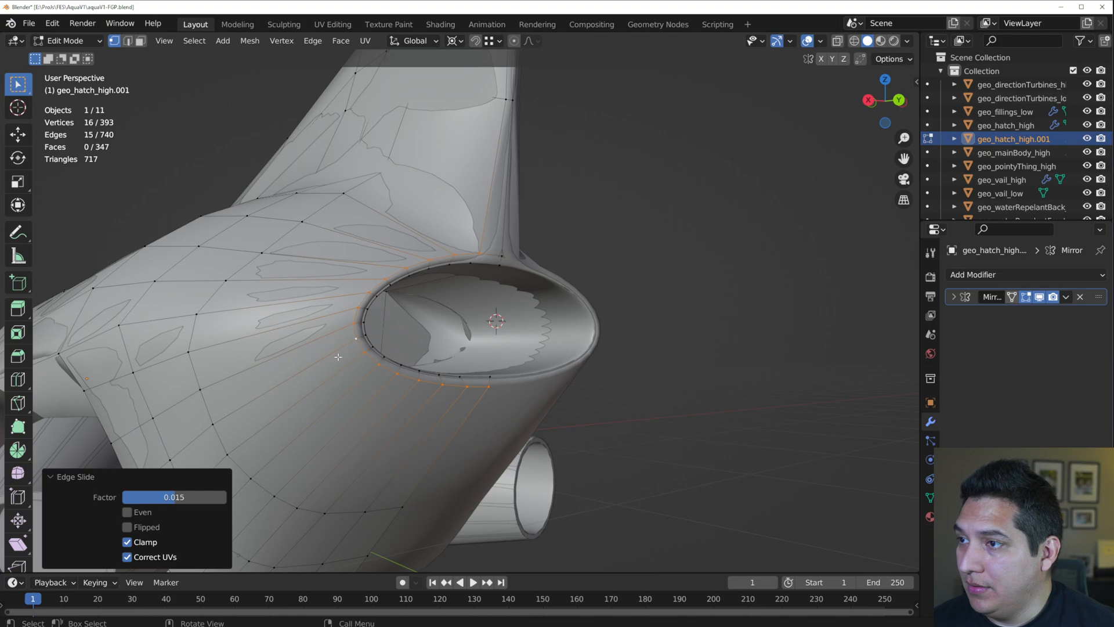
pyautogui.moveTo(404, 345)
pyautogui.mouseDown(button='middle')
pyautogui.moveTo(454, 361)
pyautogui.moveTo(441, 317)
pyautogui.moveTo(365, 263)
pyautogui.moveTo(556, 349)
pyautogui.moveTo(473, 337)
pyautogui.moveTo(513, 322)
pyautogui.moveTo(538, 399)
pyautogui.moveTo(732, 301)
pyautogui.mouseUp(button='middle')
pyautogui.press('2')
pyautogui.press('Tab')
pyautogui.scroll(3, 482, 334)
pyautogui.scroll(3, 517, 321)
pyautogui.press('Tab')
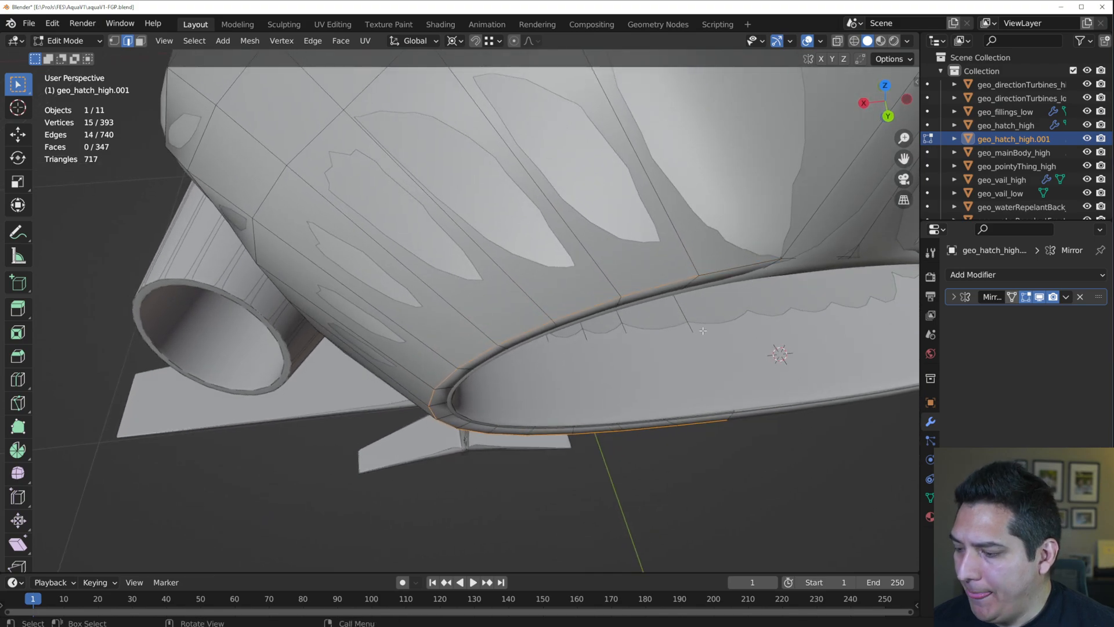
pyautogui.press('g')
pyautogui.press('g')
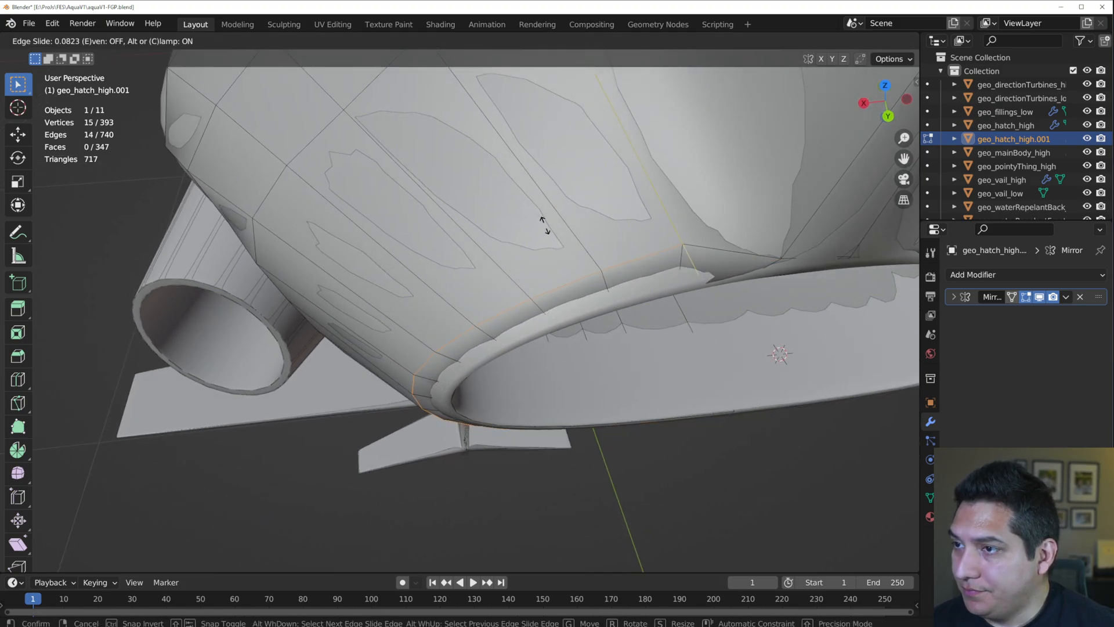
pyautogui.rightClick(558, 231)
# - Scale the selected 14-edge outer loop around the oval opening to about 0.934 along Z
pyautogui.moveTo(558, 231); pyautogui.dragTo(629, 247, button='middle')
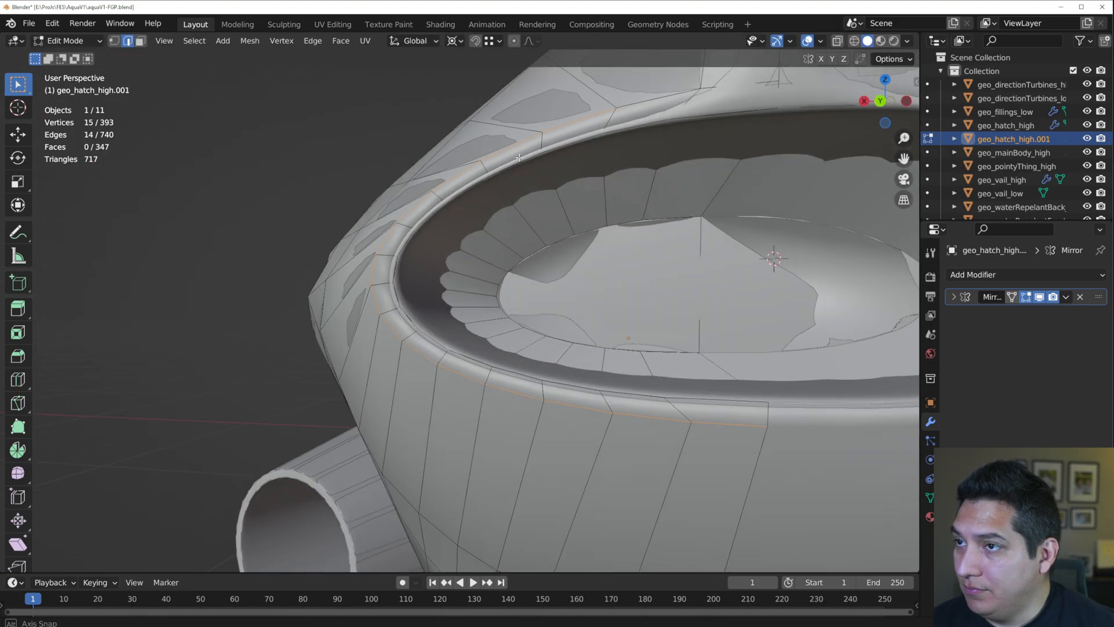
pyautogui.press('s')
pyautogui.press('z')
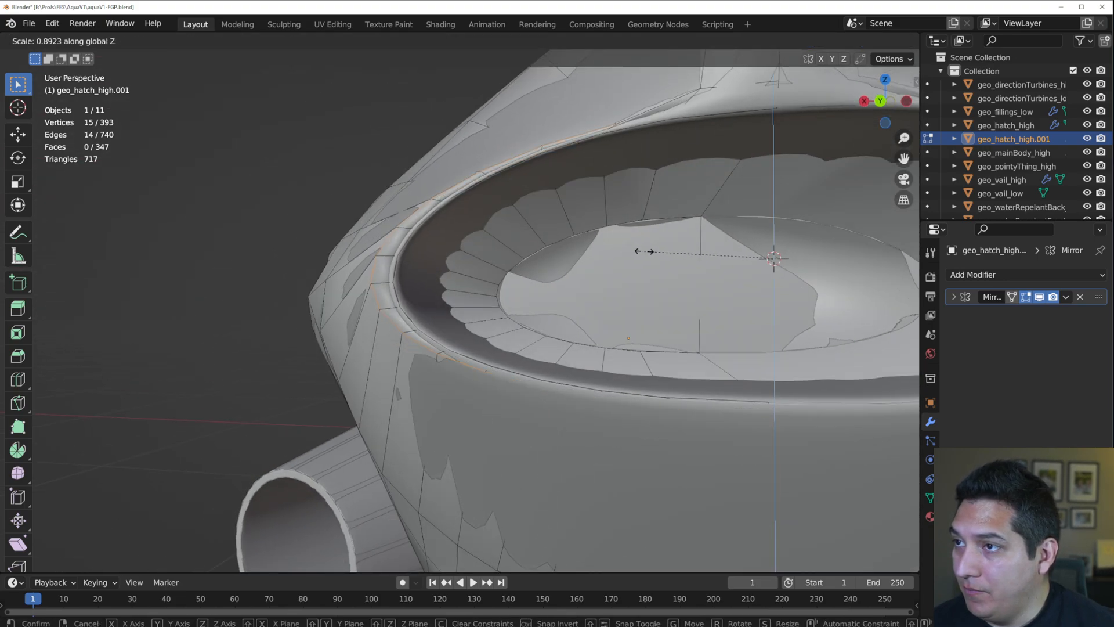
pyautogui.click(589, 232)
# - Move the opening's outer loop about -0.003 m along Y to follow the high-poly rim
pyautogui.moveTo(590, 232); pyautogui.dragTo(667, 296, button='middle')
pyautogui.moveTo(711, 339); pyautogui.dragTo(668, 336, button='middle')
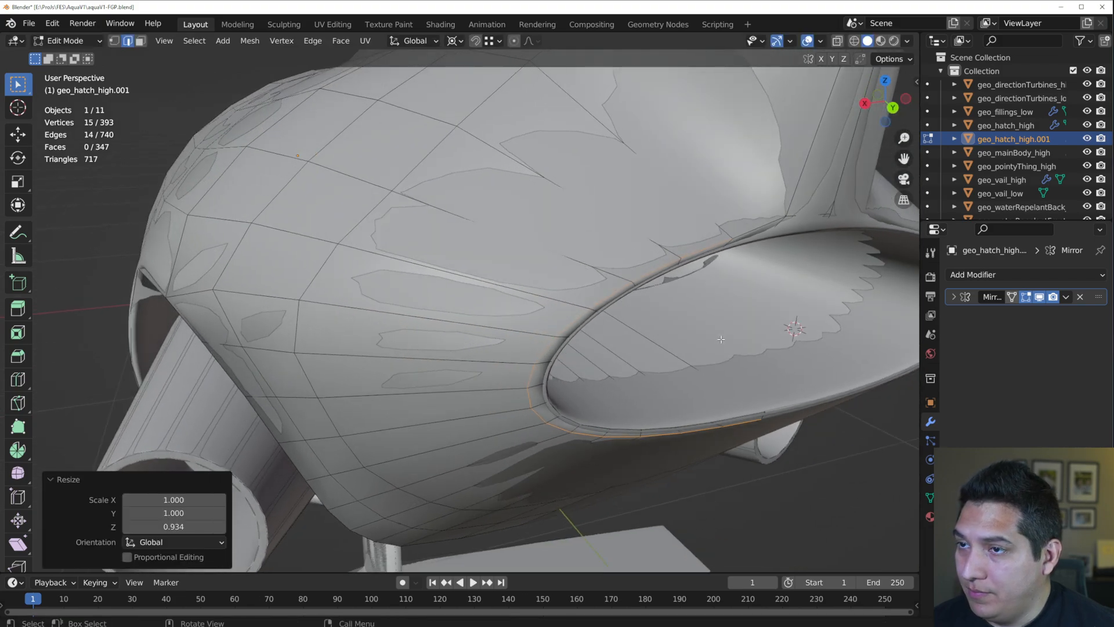
pyautogui.press('g')
pyautogui.press('x')
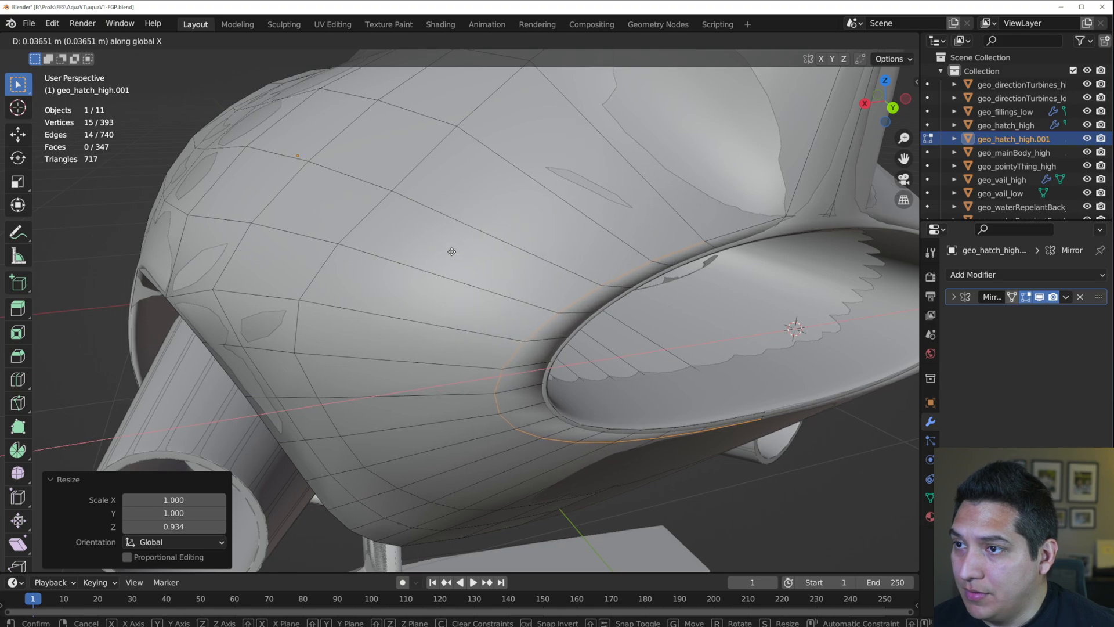
pyautogui.press('y')
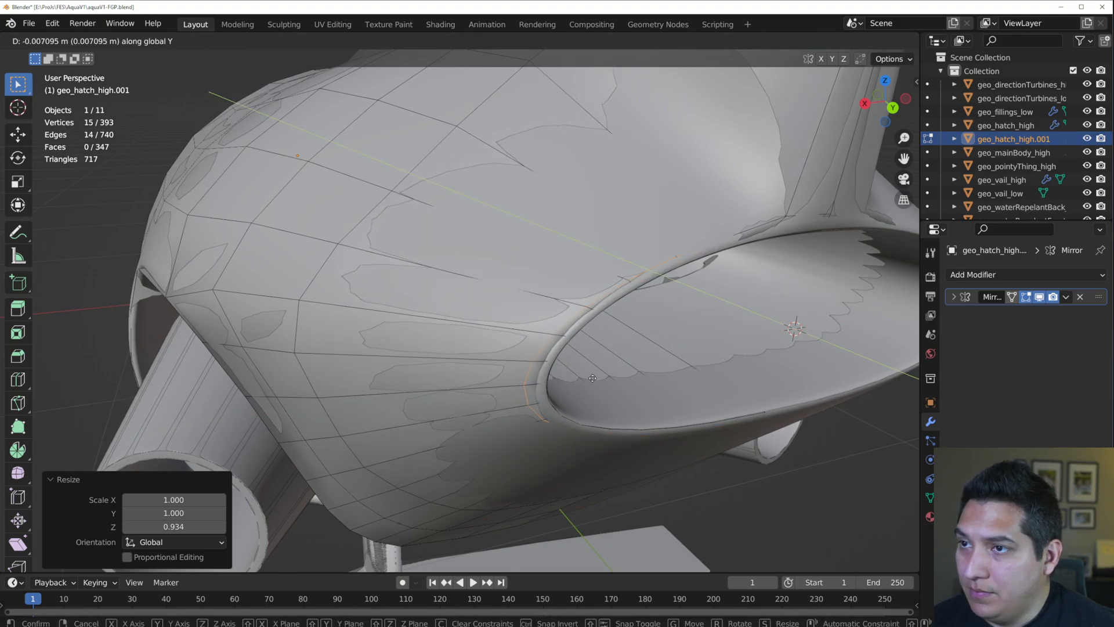
pyautogui.click(621, 386)
pyautogui.moveTo(621, 385); pyautogui.dragTo(386, 387, button='middle')
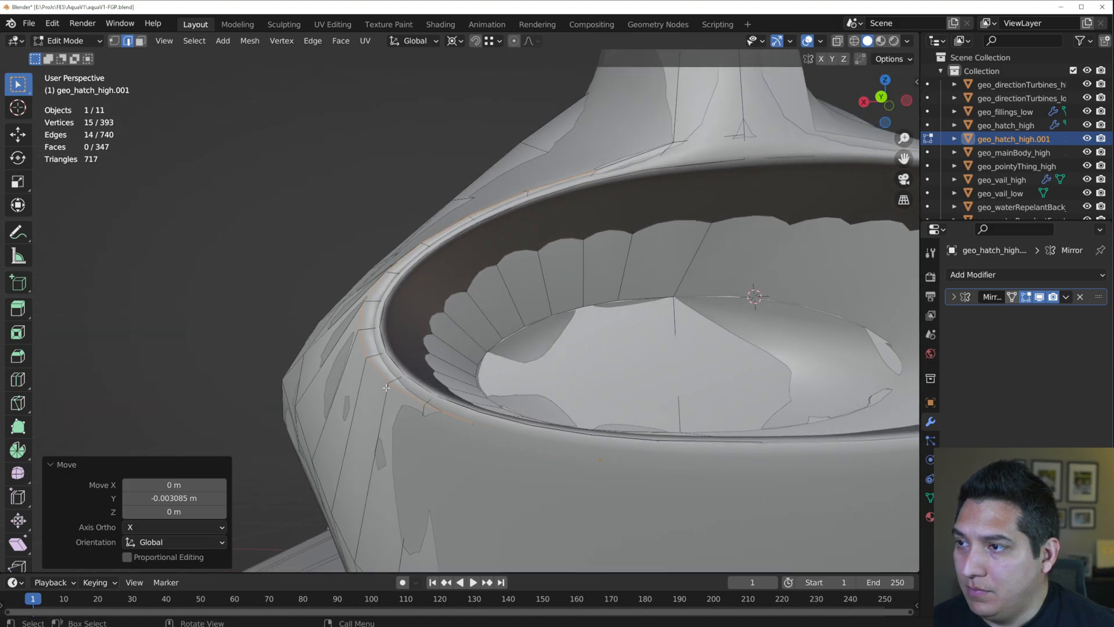
# - Select the four outer loop edges at the oval opening's side and move them about -0.010 m along X
pyautogui.click(373, 366)
pyautogui.keyDown('shift'); pyautogui.click(370, 290); pyautogui.keyUp('shift')
pyautogui.moveTo(370, 290); pyautogui.dragTo(392, 310, button='middle')
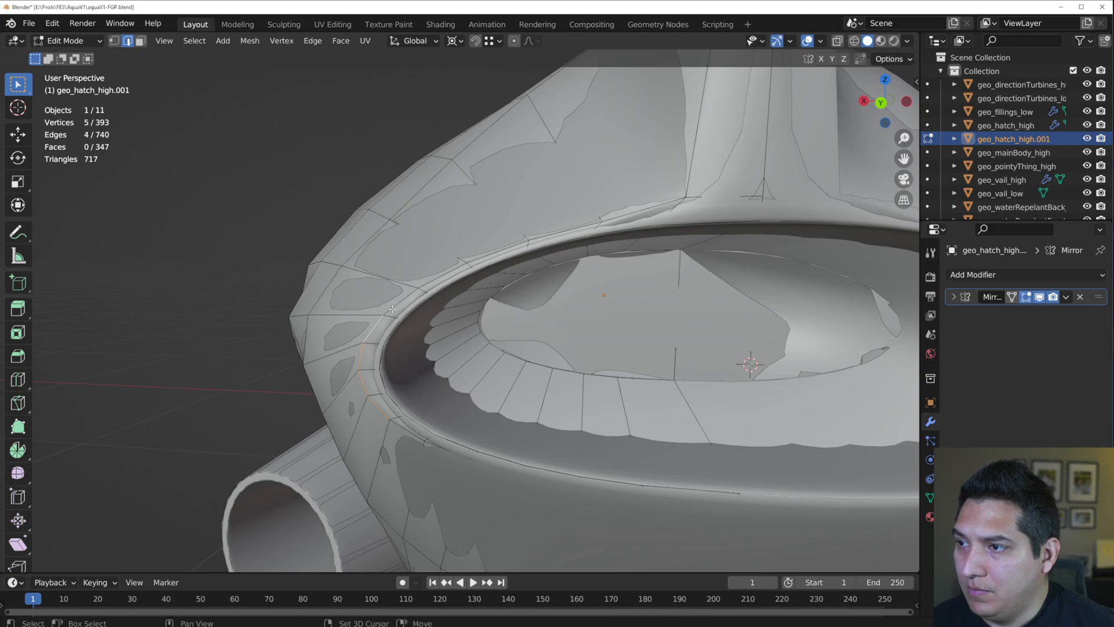
pyautogui.press('g')
pyautogui.press('x')
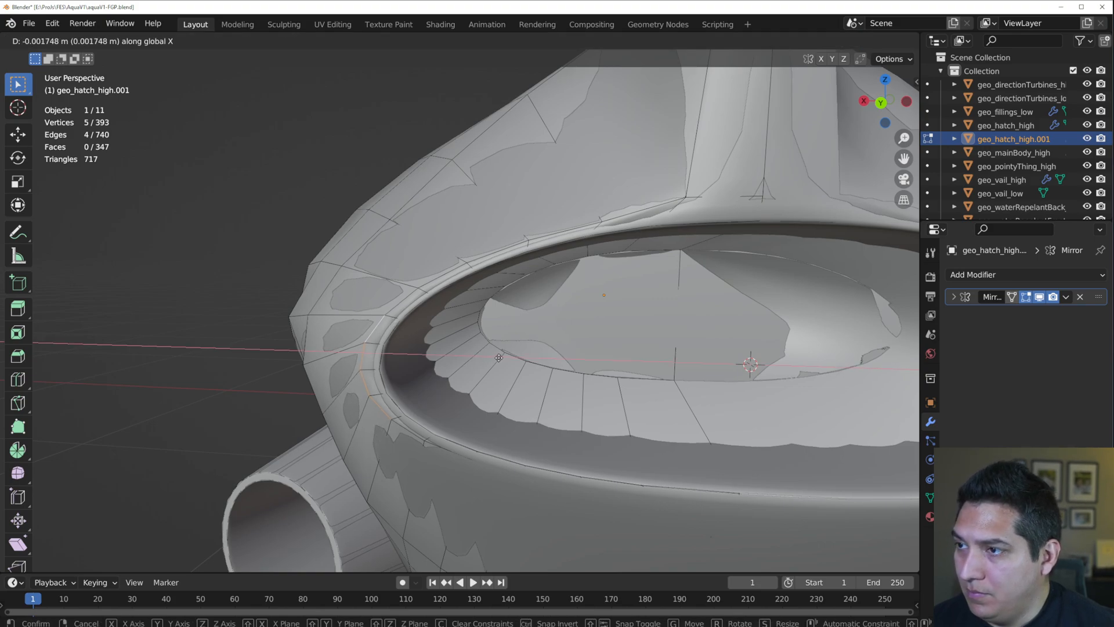
pyautogui.click(542, 356)
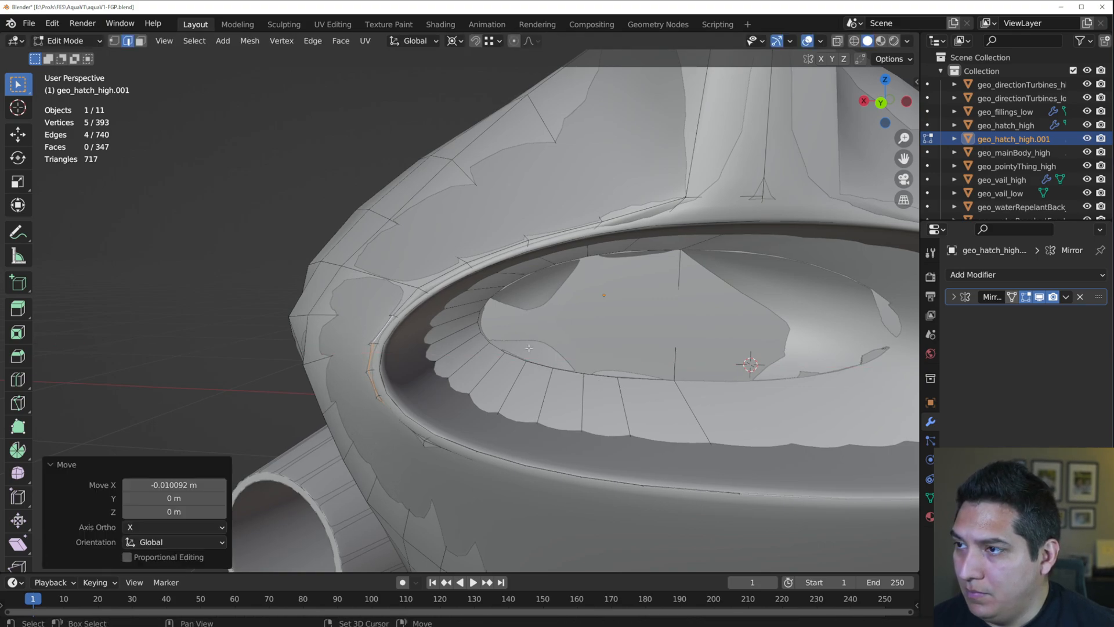
# - Move the single outer loop vertex on the opening's upper side about -0.008 m along X
pyautogui.click(422, 288)
pyautogui.press('g')
pyautogui.press('x')
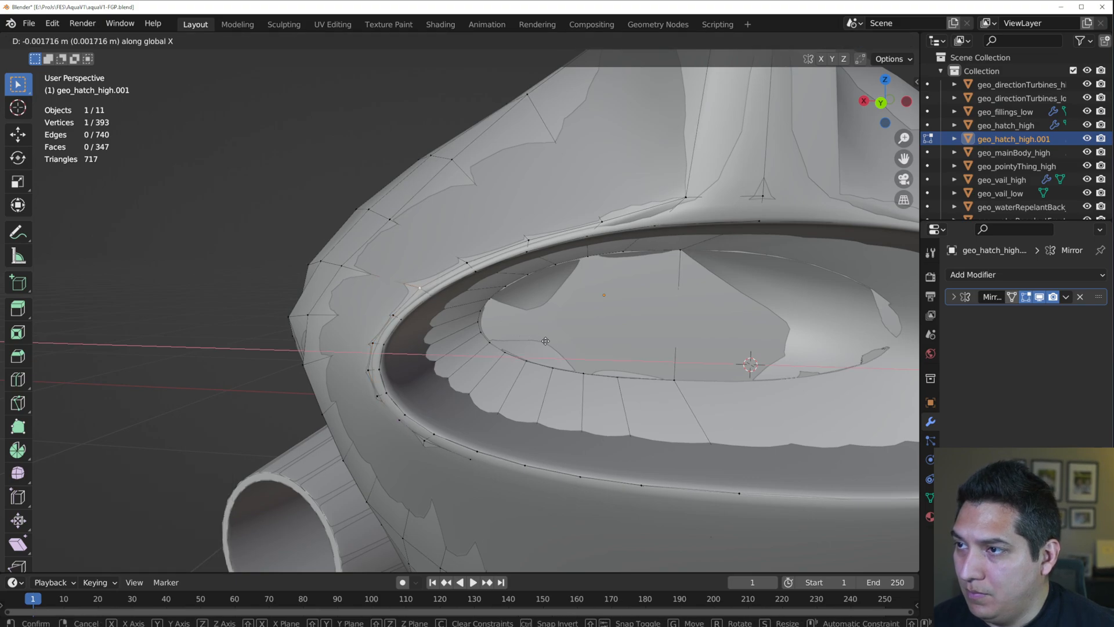
pyautogui.click(623, 361)
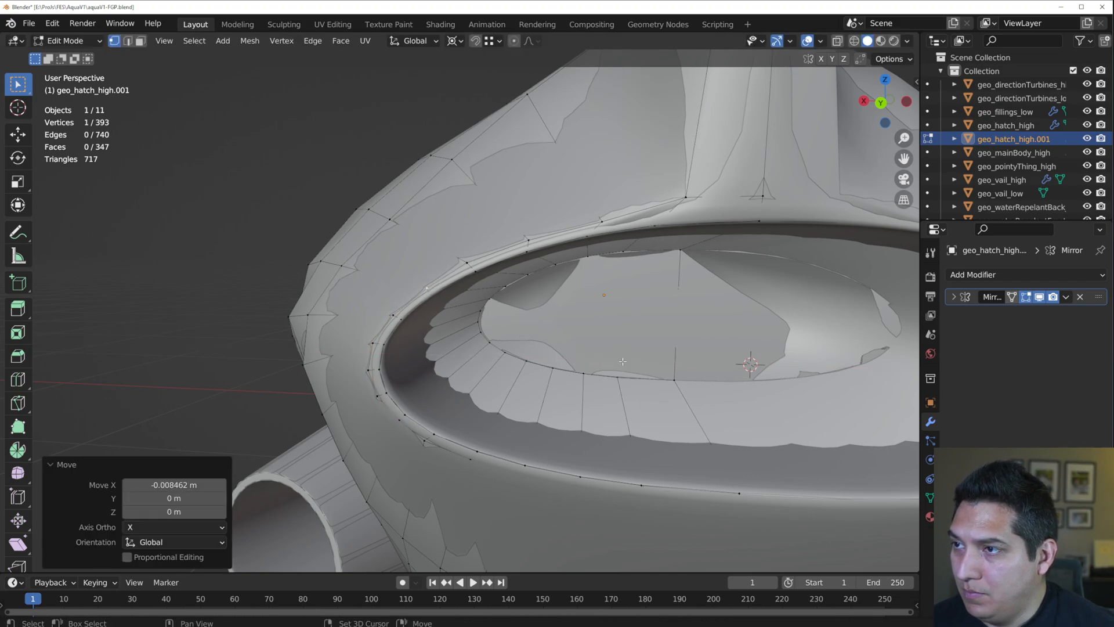
# - Vertex-slide the next three outer loop vertices along the opening's upper edge to fit the high-poly rim, the last by about 0.184
pyautogui.click(460, 264)
pyautogui.press('g')
pyautogui.press('g')
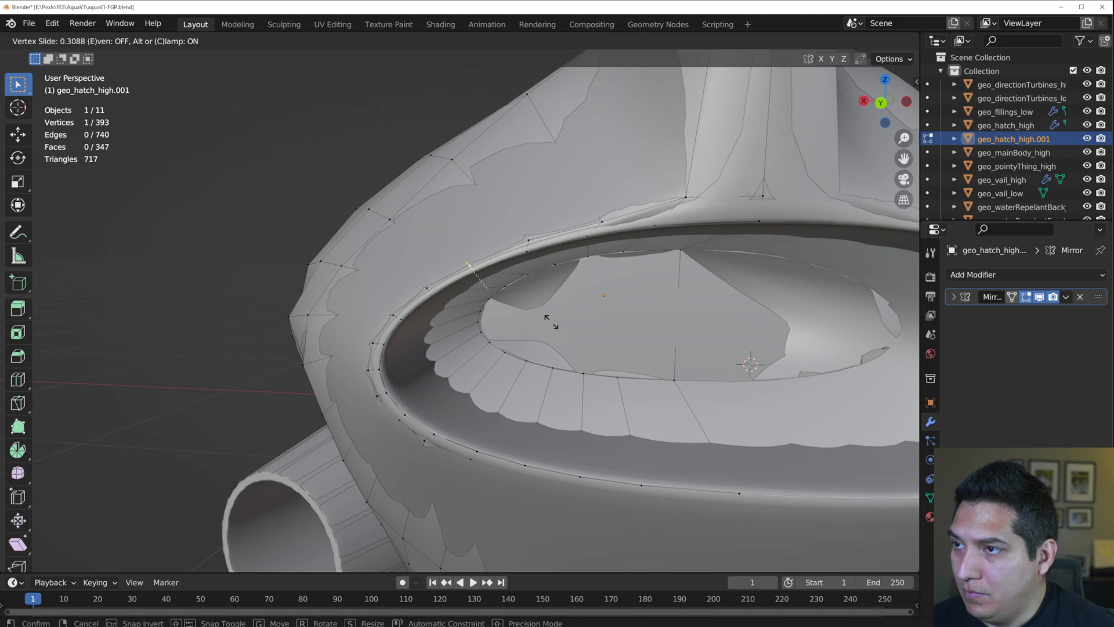
pyautogui.click(542, 308)
pyautogui.click(536, 231)
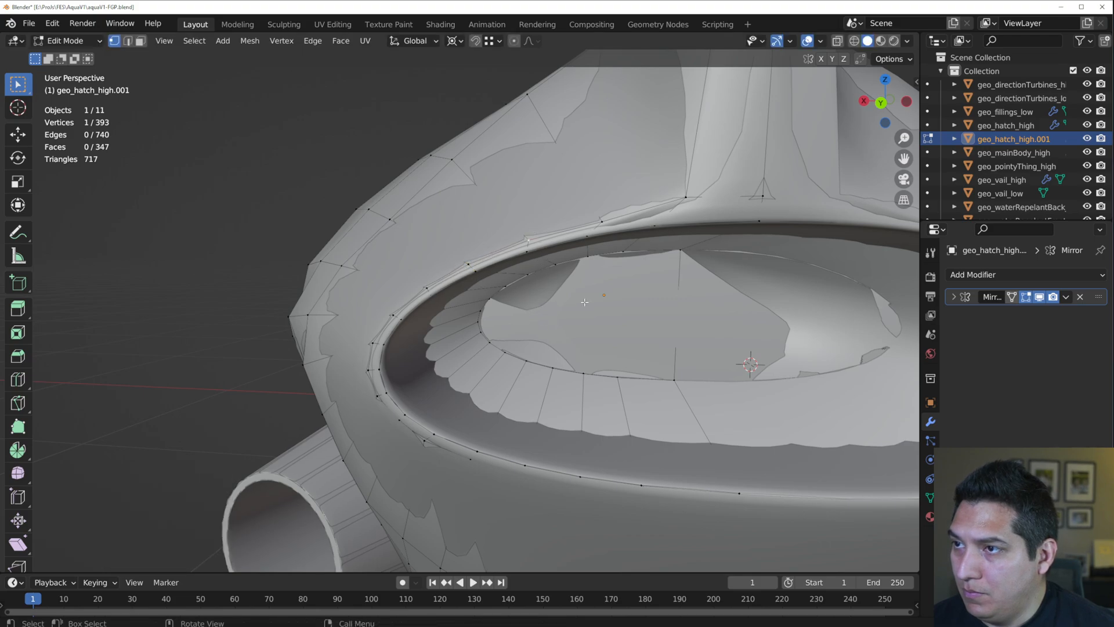
pyautogui.press('g')
pyautogui.press('g')
pyautogui.click(573, 325)
pyautogui.click(601, 222)
pyautogui.press('g')
pyautogui.press('g')
pyautogui.click(582, 260)
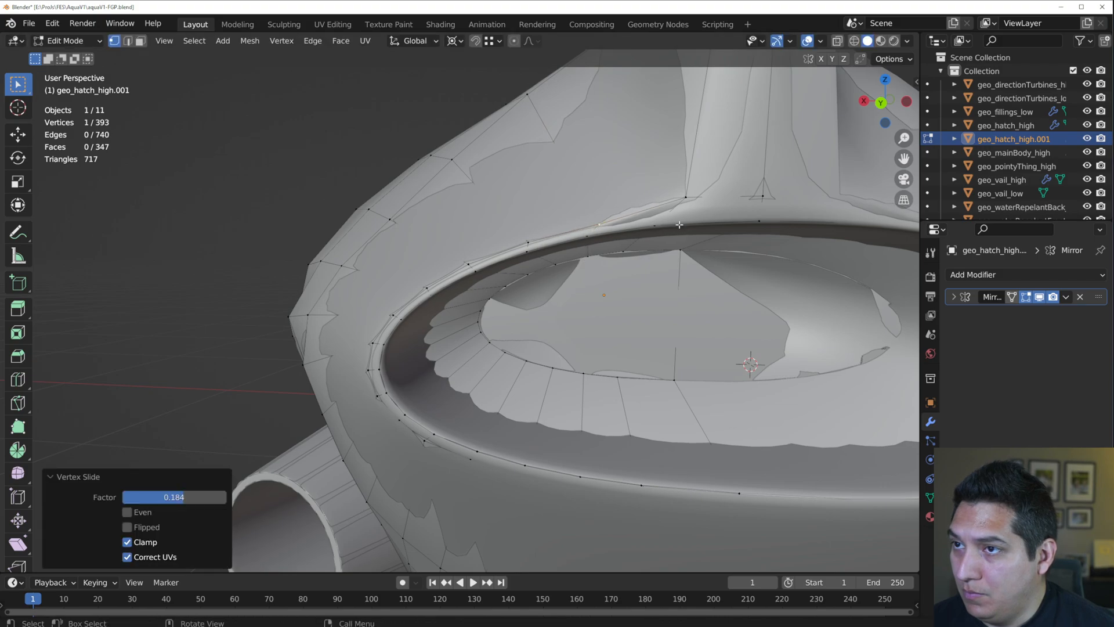
# - Examine the whole low-poly body against the high-poly vehicle in Object Mode from the rear and the side
pyautogui.moveTo(668, 218)
pyautogui.mouseDown(button='middle')
pyautogui.moveTo(702, 292)
pyautogui.moveTo(632, 305)
pyautogui.moveTo(540, 374)
pyautogui.moveTo(412, 336)
pyautogui.moveTo(410, 310)
pyautogui.mouseUp(button='middle')
pyautogui.press('Tab')
pyautogui.scroll(-6, 410, 311)
pyautogui.moveTo(357, 368); pyautogui.dragTo(485, 325, button='middle')
pyautogui.click(494, 322)
pyautogui.click(530, 264)
pyautogui.moveTo(557, 281); pyautogui.dragTo(825, 259, button='middle')
# - Rename the low-poly body object geo_hatch_high.001 as geo_mainBody_low
pyautogui.press('Tab')
pyautogui.press('Tab')
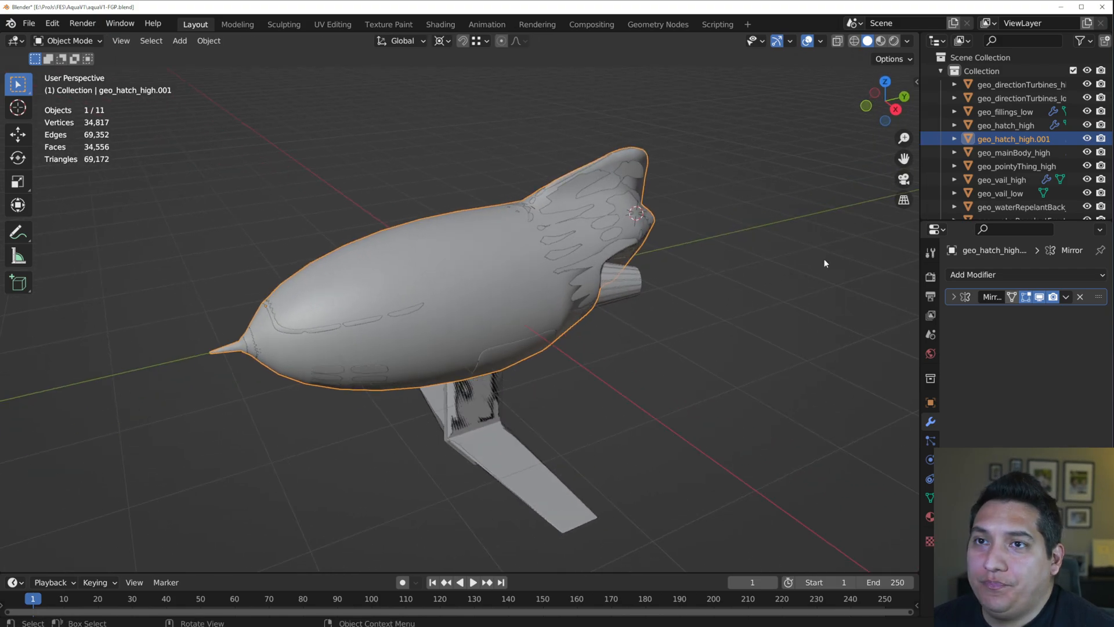
pyautogui.doubleClick(1014, 138)
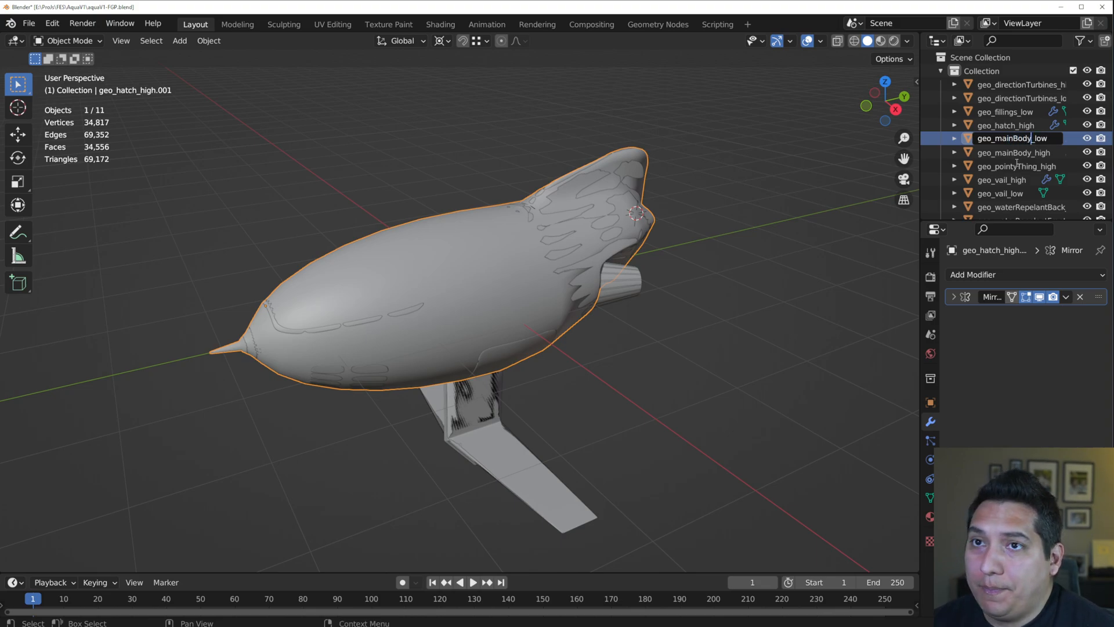
pyautogui.press('Return')
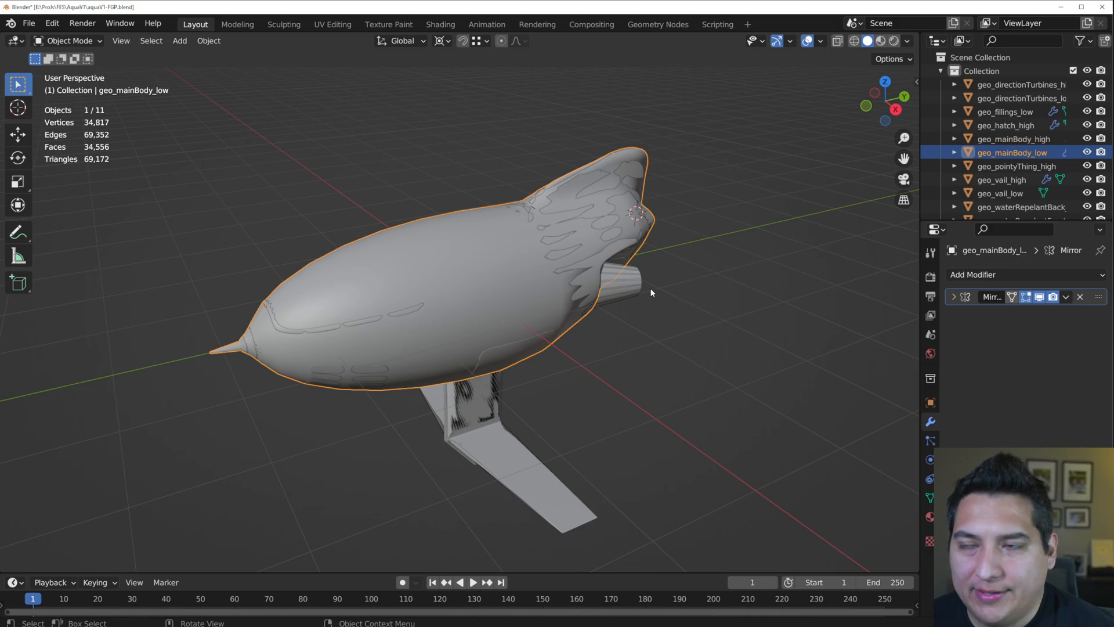
# - In Edit Mode, move three edge vertices beside the turbine recess about 0.017 m along Z toward the high-poly surface
pyautogui.moveTo(629, 398); pyautogui.dragTo(413, 265, button='middle')
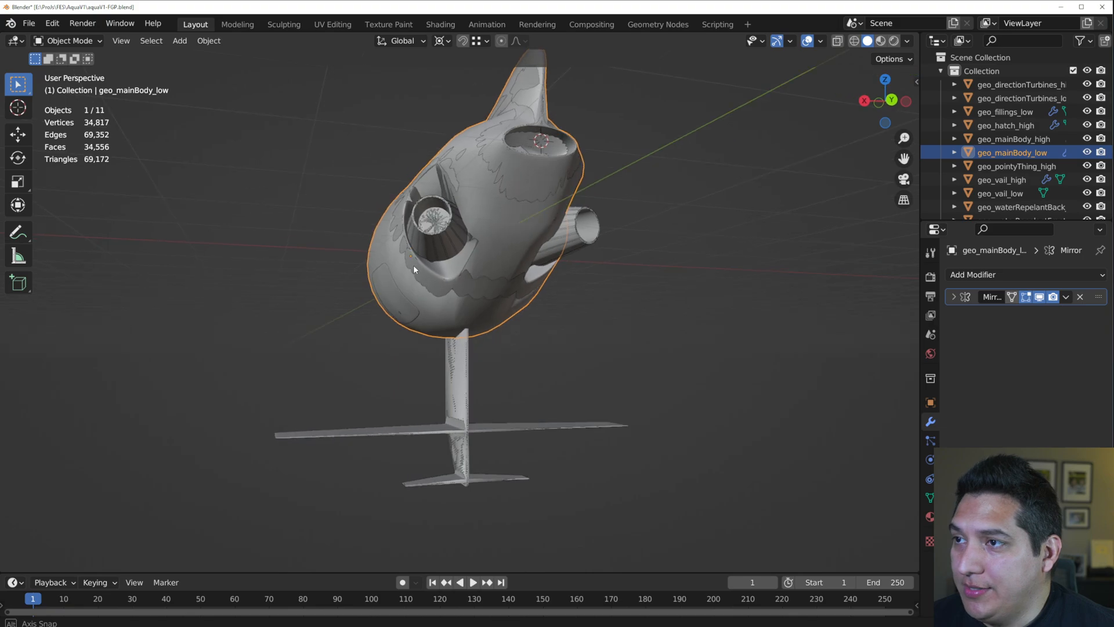
pyautogui.scroll(6, 413, 265)
pyautogui.moveTo(447, 353); pyautogui.dragTo(456, 346, button='middle')
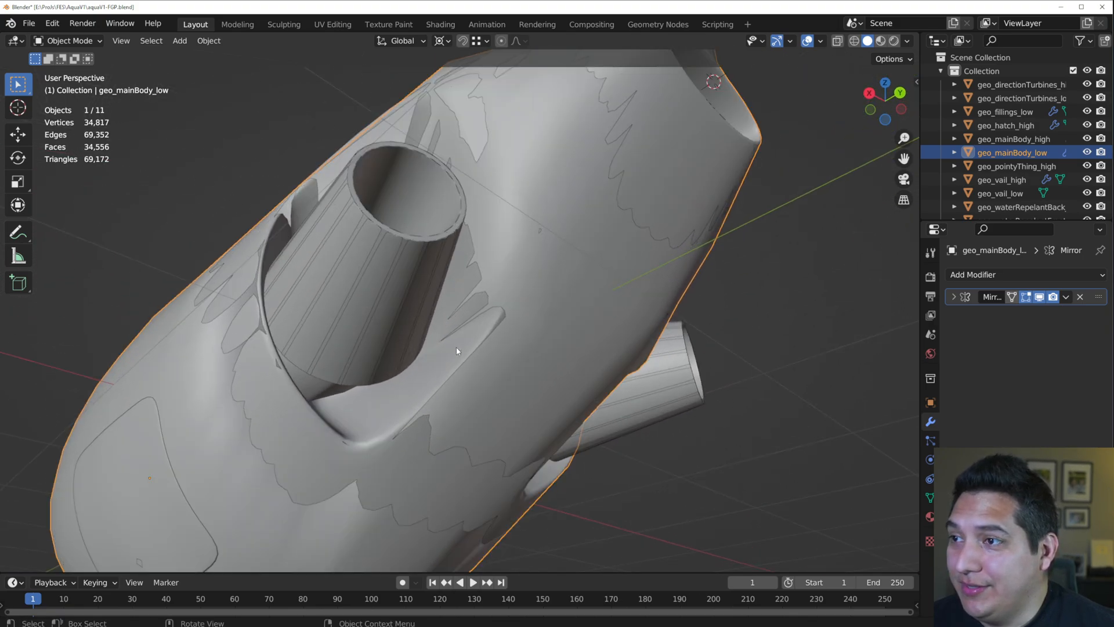
pyautogui.press('Tab')
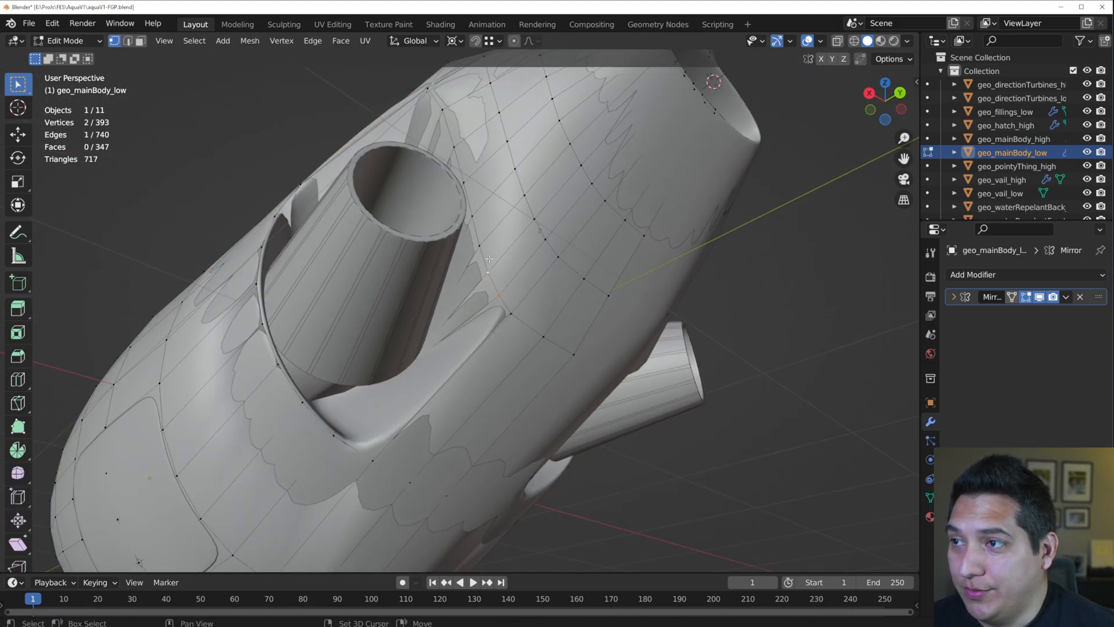
pyautogui.moveTo(489, 256); pyautogui.dragTo(448, 323, button='middle')
pyautogui.scroll(2, 448, 323)
pyautogui.press('g')
pyautogui.press('z')
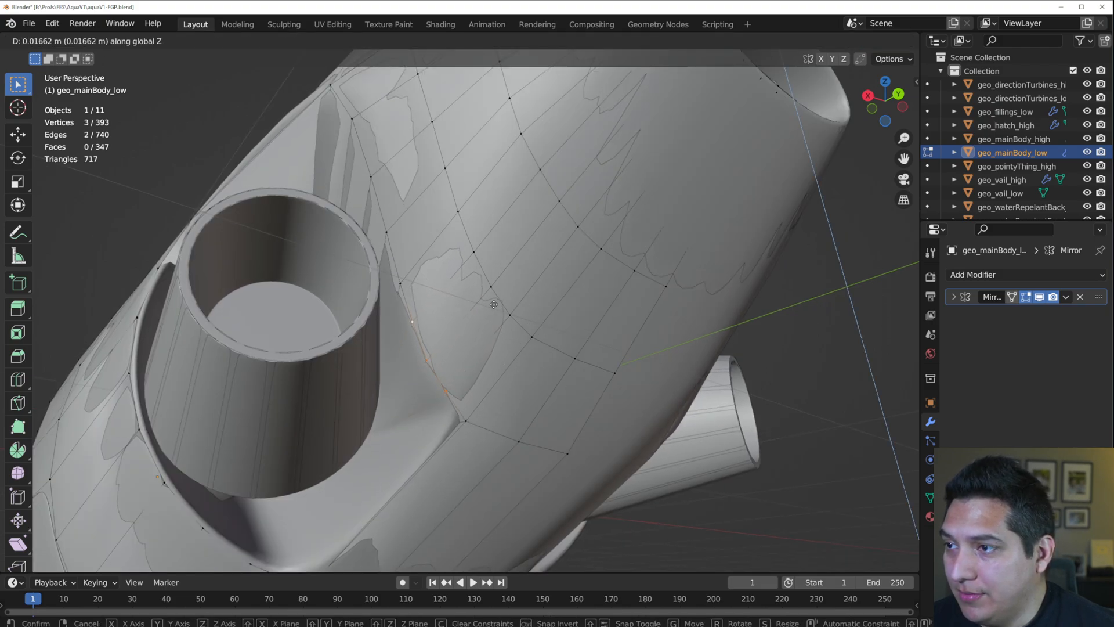
pyautogui.click(493, 306)
# - Move the next vertex up along the turbine recess's edge about 0.016 m along Z
pyautogui.click(396, 288)
pyautogui.press('g')
pyautogui.press('z')
pyautogui.click(422, 205)
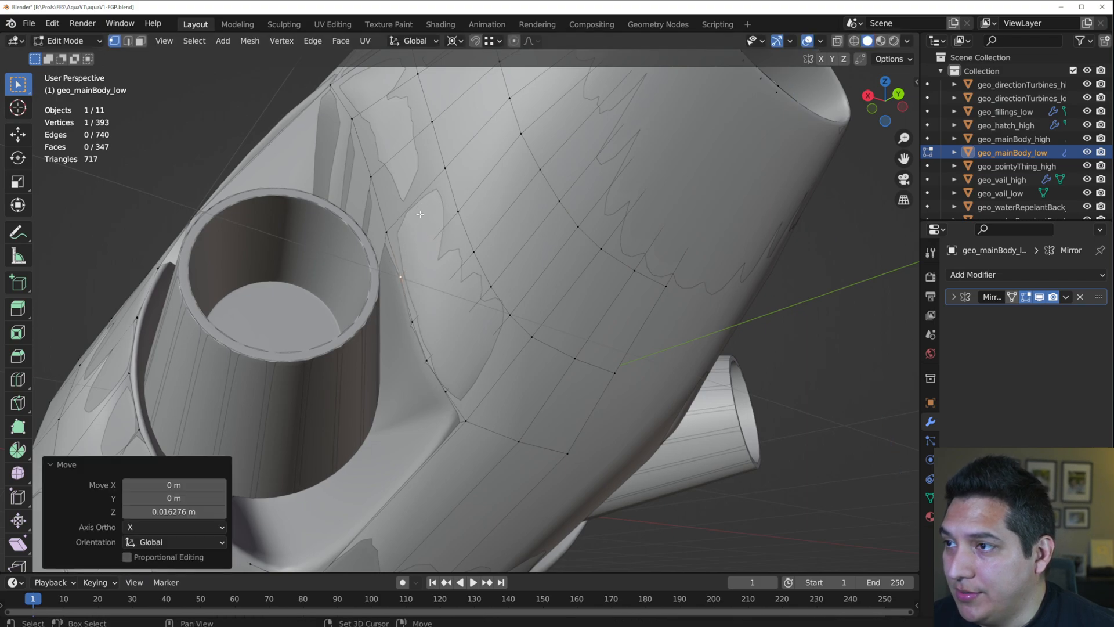
# - Move the next two vertices up the turbine recess's edge about 0.012 m and 0.013 m along Z toward the high-poly surface
pyautogui.click(388, 234)
pyautogui.press('g')
pyautogui.press('z')
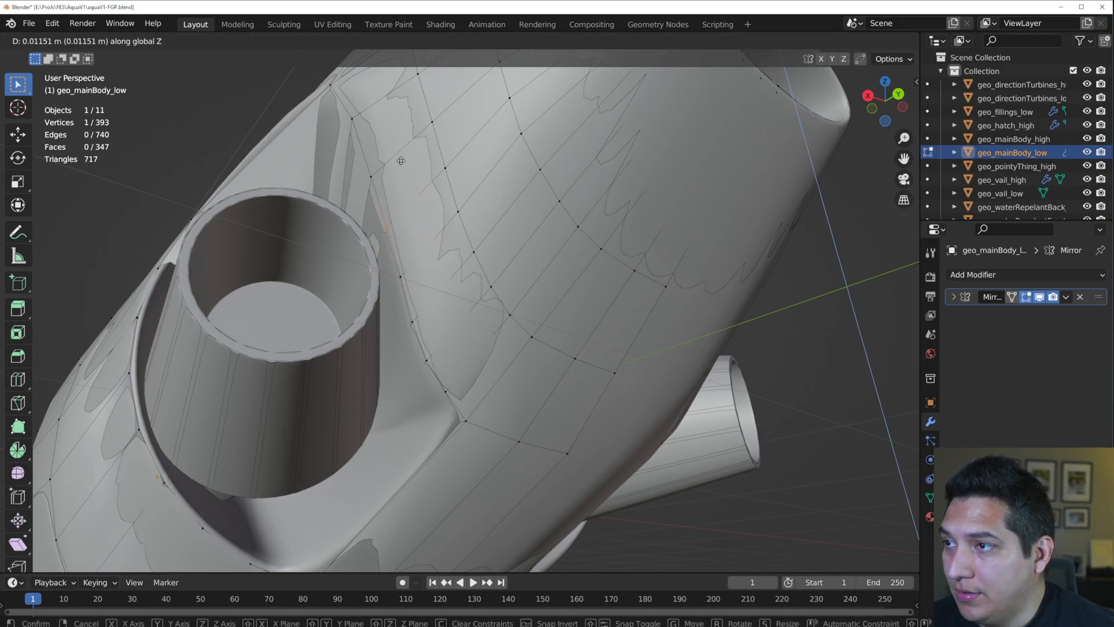
pyautogui.click(388, 236)
pyautogui.click(369, 187)
pyautogui.press('g')
pyautogui.press('z')
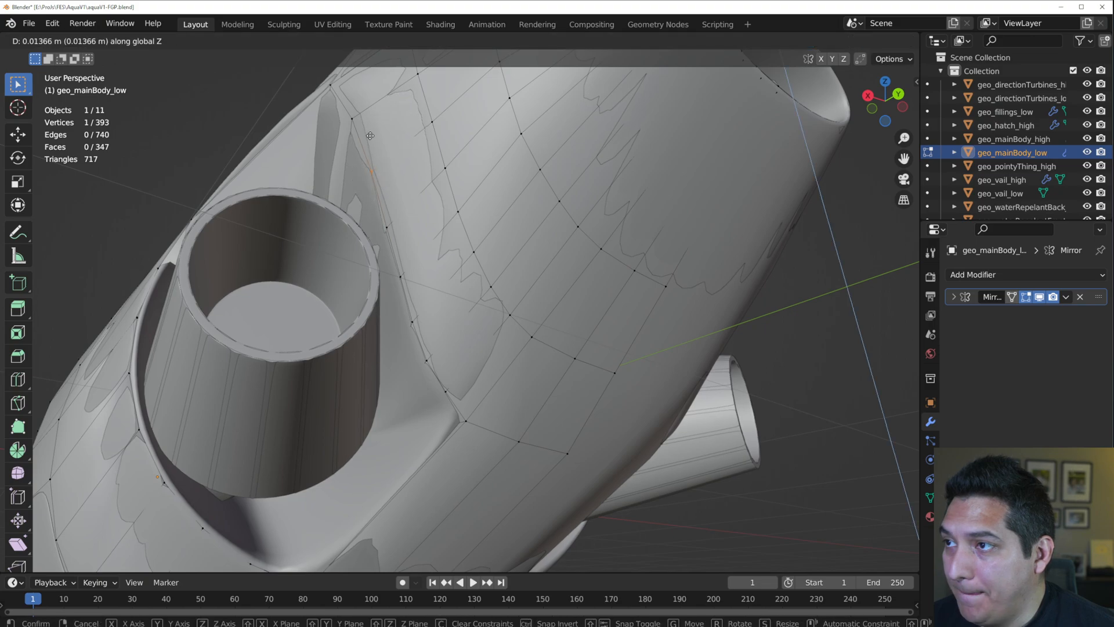
pyautogui.click(369, 182)
pyautogui.scroll(-5, 418, 223)
pyautogui.moveTo(419, 223); pyautogui.dragTo(459, 237, button='middle')
pyautogui.scroll(3, 459, 236)
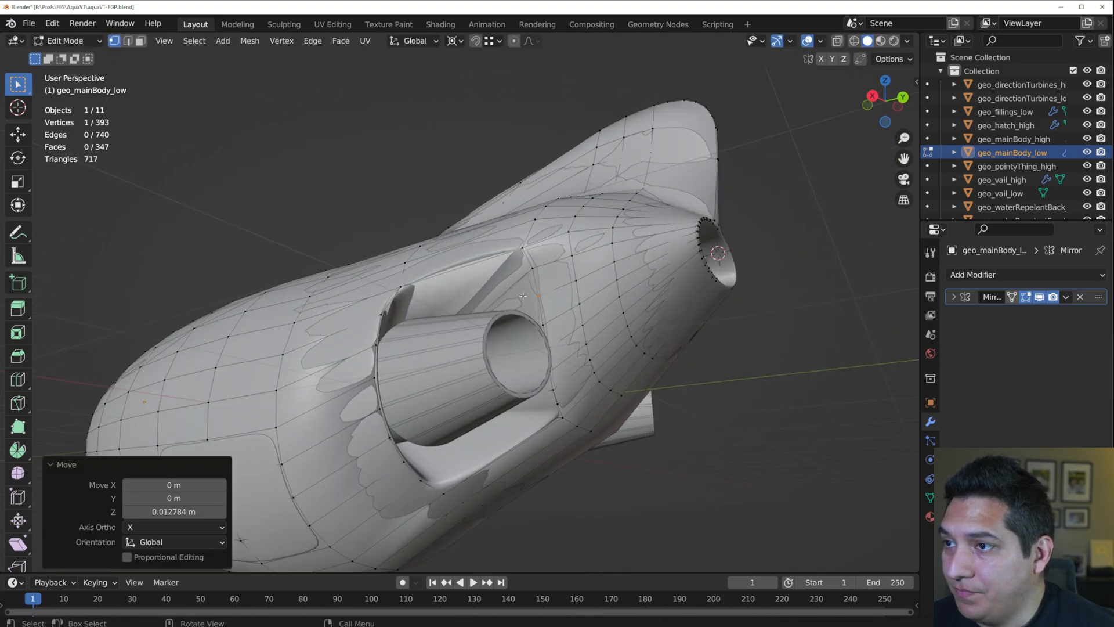
# - Move the vertex near the upper corner of the turbine recess about -0.0056 m along X
pyautogui.click(541, 275)
pyautogui.scroll(7, 541, 276)
pyautogui.moveTo(540, 276)
pyautogui.mouseDown(button='middle')
pyautogui.moveTo(511, 281)
pyautogui.moveTo(540, 281)
pyautogui.mouseUp(button='middle')
pyautogui.press('g')
pyautogui.press('x')
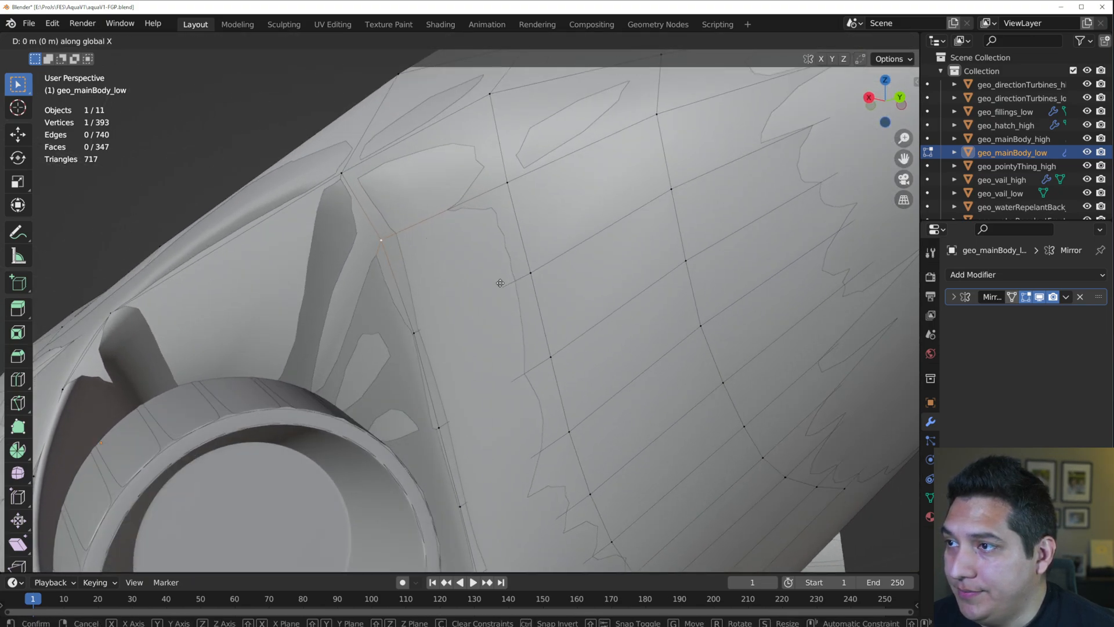
pyautogui.click(541, 281)
# - Vertex-slide the lower rear corner vertex of the turbine recess slightly toward the recess
pyautogui.scroll(-6, 541, 281)
pyautogui.moveTo(541, 281); pyautogui.dragTo(554, 340, button='middle')
pyautogui.scroll(6, 553, 340)
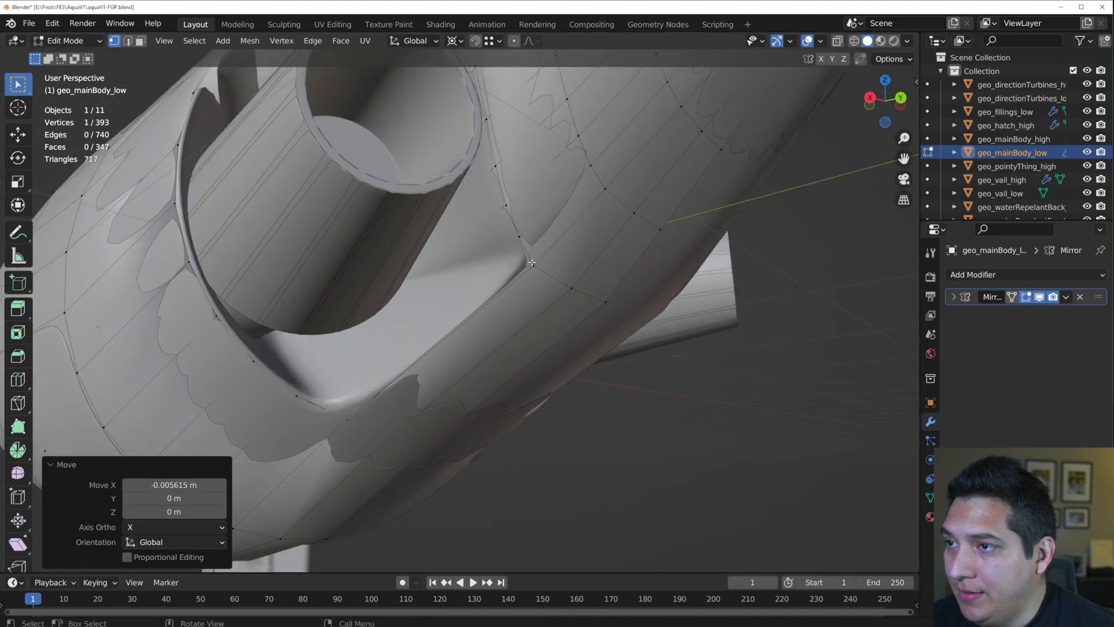
pyautogui.hotkey('shift', 'v')
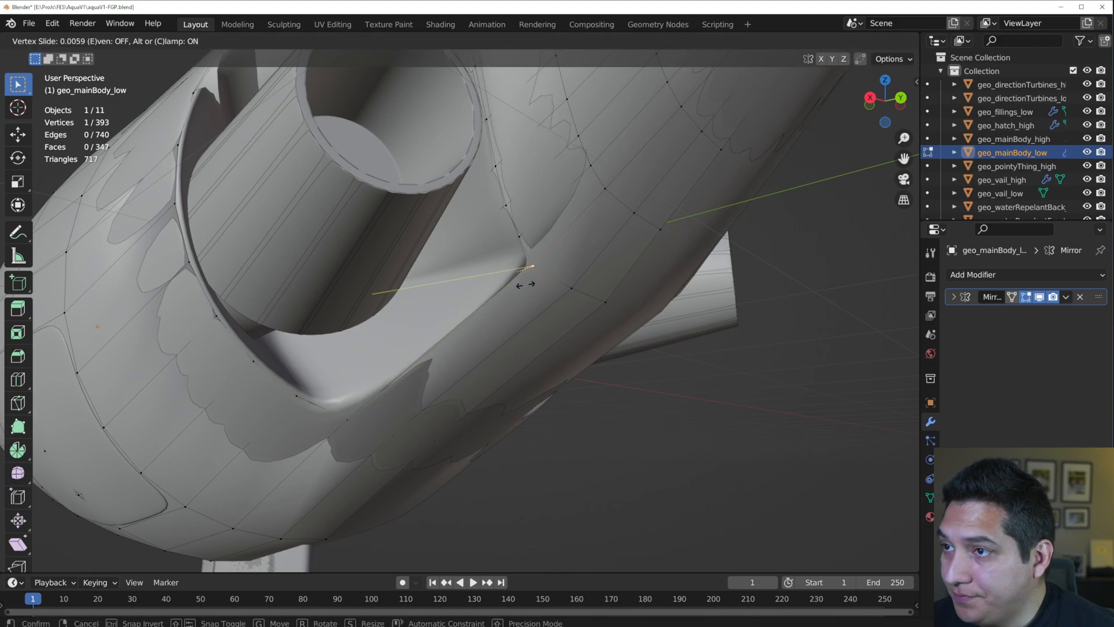
pyautogui.click(487, 283)
# - Examine the low-poly body's side against the high-poly vehicle in both Object Mode and Edit Mode
pyautogui.press('Tab')
pyautogui.scroll(-7, 510, 328)
pyautogui.moveTo(511, 328); pyautogui.dragTo(486, 380, button='middle')
pyautogui.press('Tab')
pyautogui.scroll(2, 552, 316)
pyautogui.scroll(2, 504, 324)
pyautogui.scroll(1, 503, 324)
pyautogui.press('Tab')
pyautogui.scroll(-4, 482, 366)
pyautogui.press('Tab')
pyautogui.scroll(3, 483, 361)
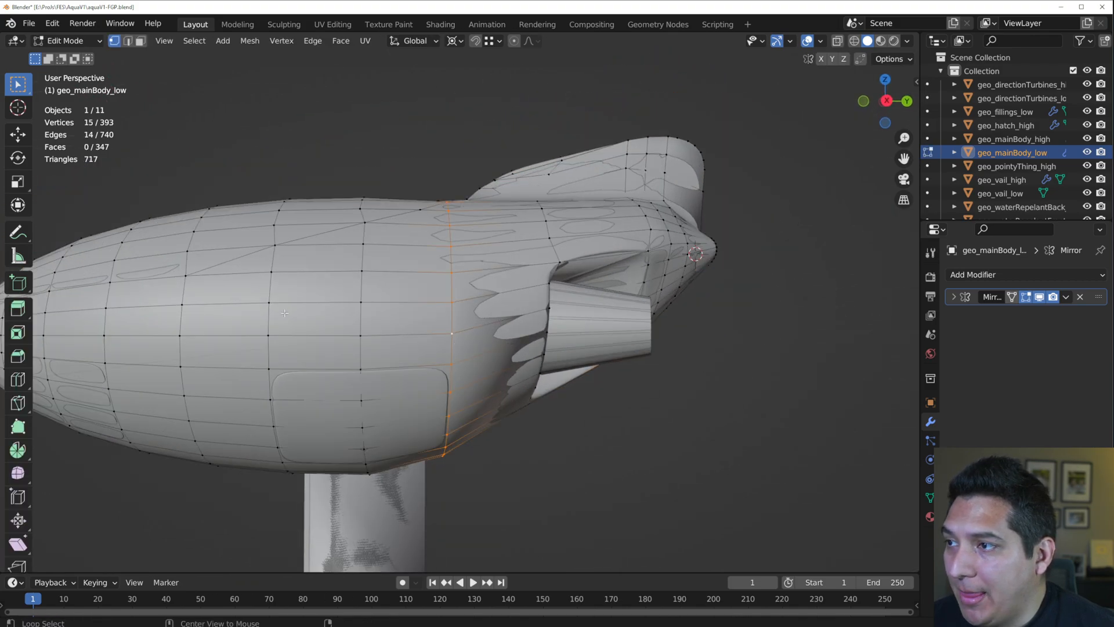
# - In wireframe view, select the complete edge loop around the low-poly body ahead of the turbine recess
pyautogui.press('s')
pyautogui.press('Escape')
pyautogui.moveTo(508, 362); pyautogui.dragTo(503, 397, button='middle')
pyautogui.moveTo(413, 380); pyautogui.dragTo(524, 313, button='middle')
pyautogui.scroll(3, 479, 294)
pyautogui.scroll(3, 528, 371)
pyautogui.hotkey('shift', 'z')
pyautogui.moveTo(368, 308)
pyautogui.mouseDown(button='middle')
pyautogui.moveTo(447, 433)
pyautogui.moveTo(430, 314)
pyautogui.moveTo(418, 370)
pyautogui.moveTo(373, 372)
pyautogui.moveTo(410, 331)
pyautogui.moveTo(424, 403)
pyautogui.moveTo(666, 324)
pyautogui.moveTo(664, 377)
pyautogui.moveTo(698, 394)
pyautogui.mouseUp(button='middle')
pyautogui.scroll(-5, 418, 370)
pyautogui.keyDown('shift'); pyautogui.click(522, 285); pyautogui.keyUp('shift')
pyautogui.moveTo(567, 363); pyautogui.dragTo(703, 330, button='middle')
pyautogui.moveTo(665, 404); pyautogui.dragTo(627, 313, button='middle')
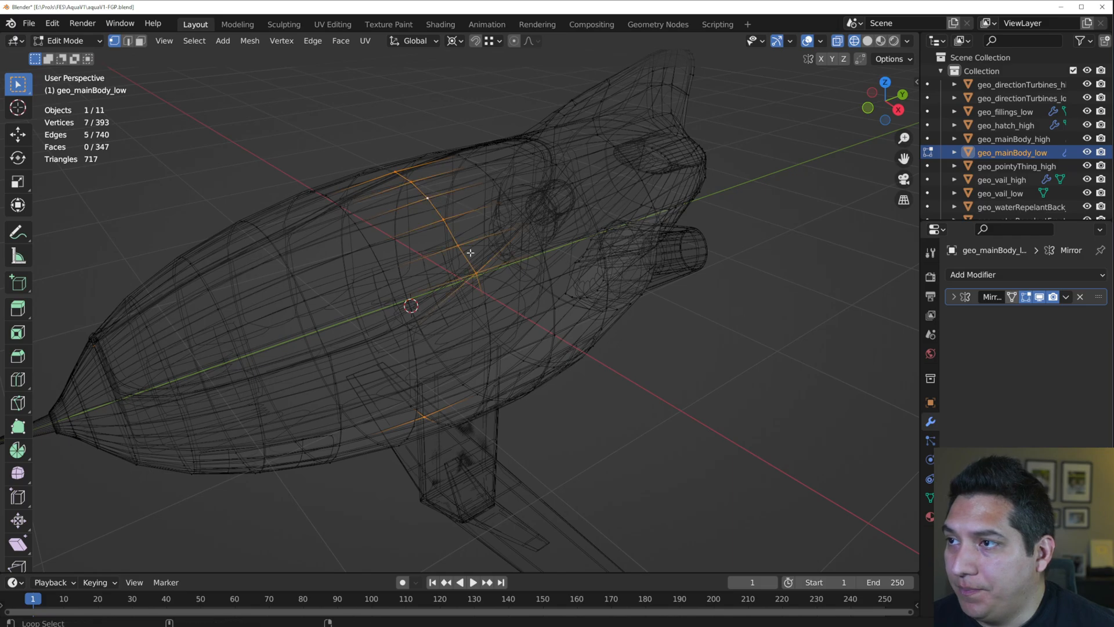
pyautogui.keyDown('alt'); pyautogui.keyDown('shift'); pyautogui.click(497, 321); pyautogui.keyUp('shift'); pyautogui.keyUp('alt')
# - Return to solid shading and scale the selected body edge loop uniformly to 0.990
pyautogui.press('z')
pyautogui.click(566, 375)
pyautogui.moveTo(580, 326)
pyautogui.mouseDown(button='middle')
pyautogui.moveTo(554, 322)
pyautogui.moveTo(739, 301)
pyautogui.mouseUp(button='middle')
pyautogui.press('s')
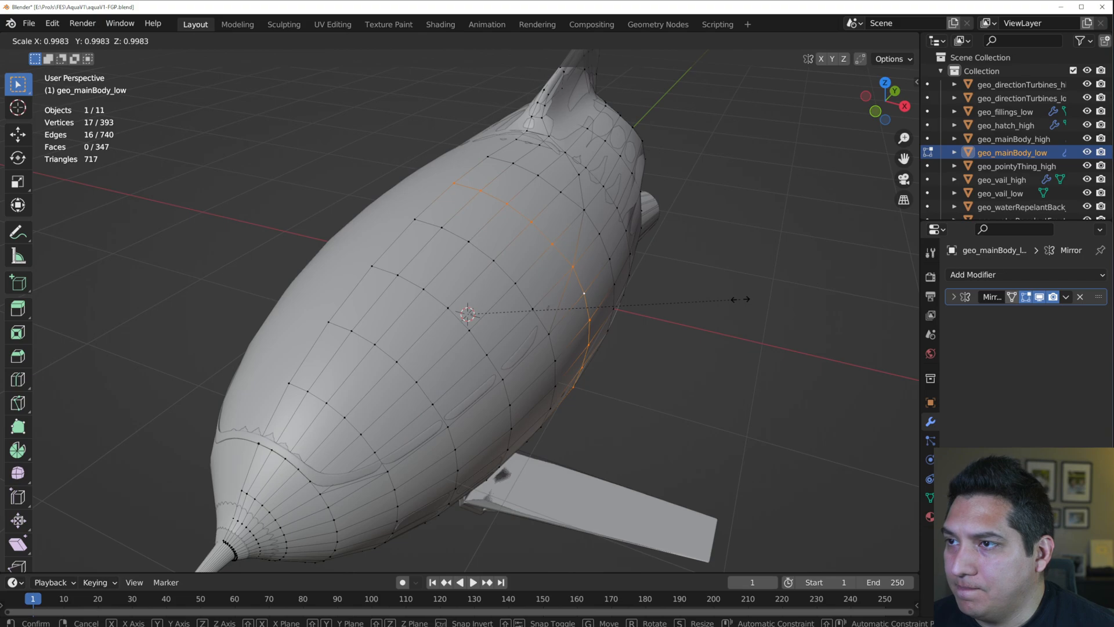
pyautogui.click(717, 300)
pyautogui.moveTo(717, 300); pyautogui.dragTo(540, 307, button='middle')
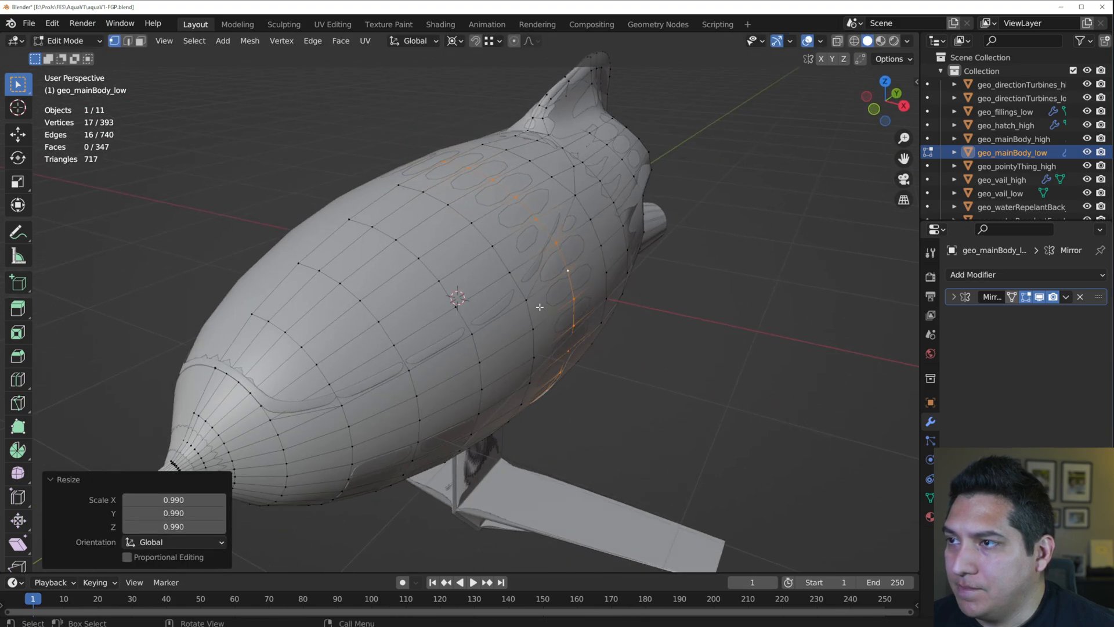
pyautogui.keyDown('alt'); pyautogui.click(494, 256); pyautogui.keyUp('alt')
pyautogui.moveTo(570, 376); pyautogui.dragTo(545, 269, button='middle')
pyautogui.click(496, 212)
pyautogui.moveTo(496, 213); pyautogui.dragTo(406, 294, button='middle')
pyautogui.press('s')
pyautogui.rightClick(377, 360)
pyautogui.hotkey('shift', 's')
pyautogui.rightClick(390, 359)
pyautogui.moveTo(374, 338); pyautogui.dragTo(419, 342, button='middle')
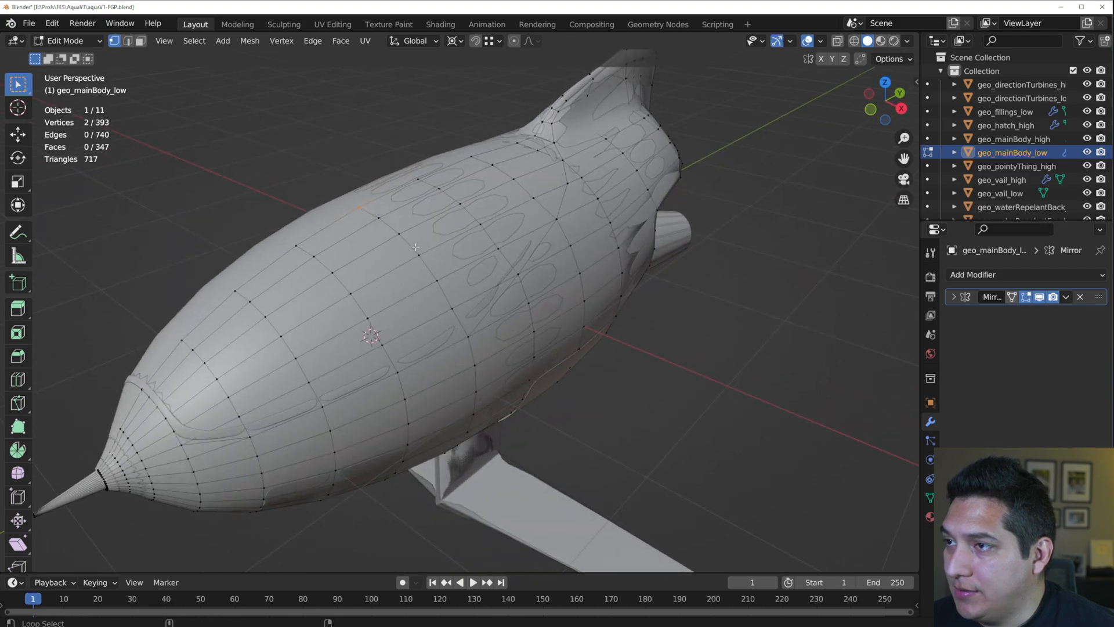
# - Scale another complete edge loop farther forward on the low-poly body down slightly
pyautogui.moveTo(475, 361); pyautogui.dragTo(770, 341, button='middle')
pyautogui.press('s')
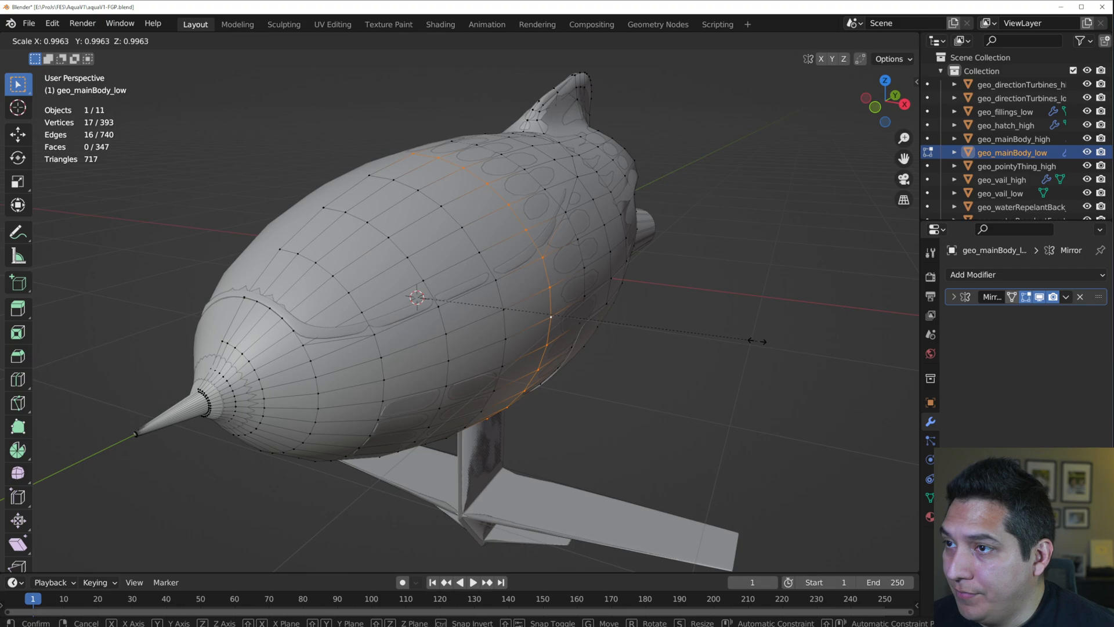
pyautogui.click(743, 341)
pyautogui.moveTo(739, 341); pyautogui.dragTo(385, 368, button='middle')
# - Isolate the low-poly main body and examine its shading and topology from the front, rear and side
pyautogui.press('Tab')
pyautogui.hotkey('shift', 'h')
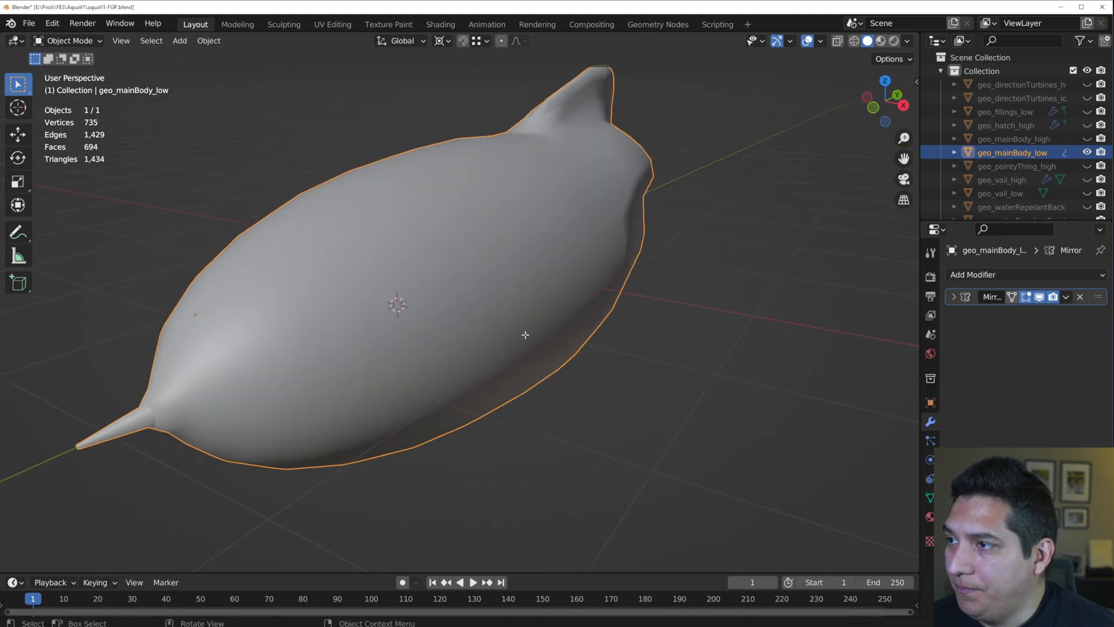
pyautogui.press('Tab')
pyautogui.scroll(-3, 586, 345)
pyautogui.moveTo(585, 345); pyautogui.dragTo(396, 292, button='middle')
pyautogui.press('Tab')
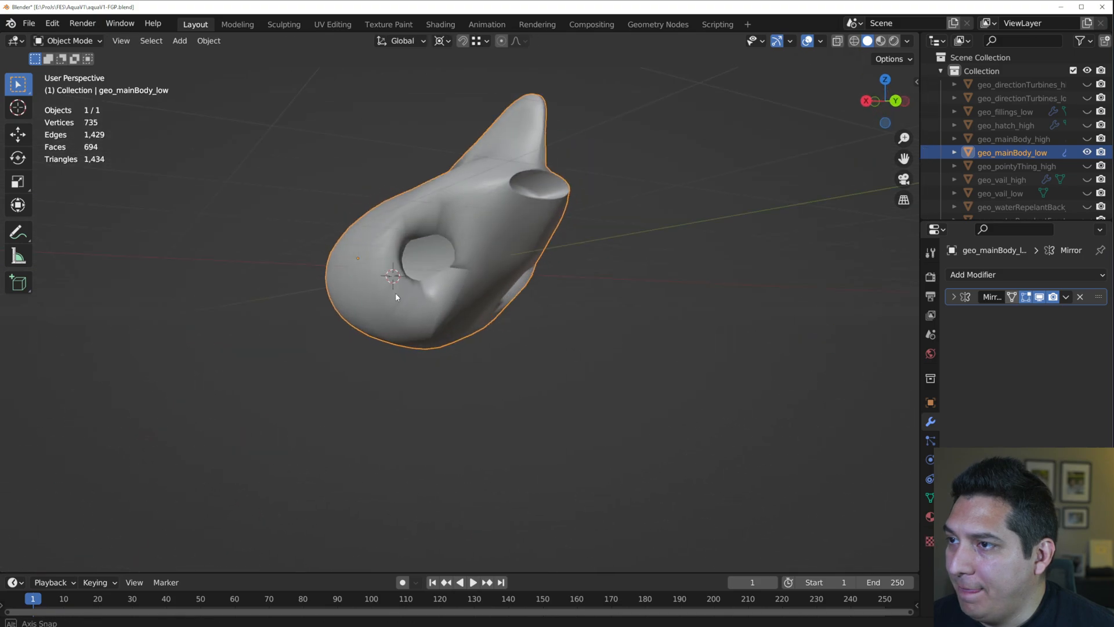
pyautogui.scroll(5, 395, 293)
pyautogui.moveTo(440, 234); pyautogui.dragTo(482, 343, button='middle')
pyautogui.scroll(2, 441, 275)
pyautogui.press('Tab')
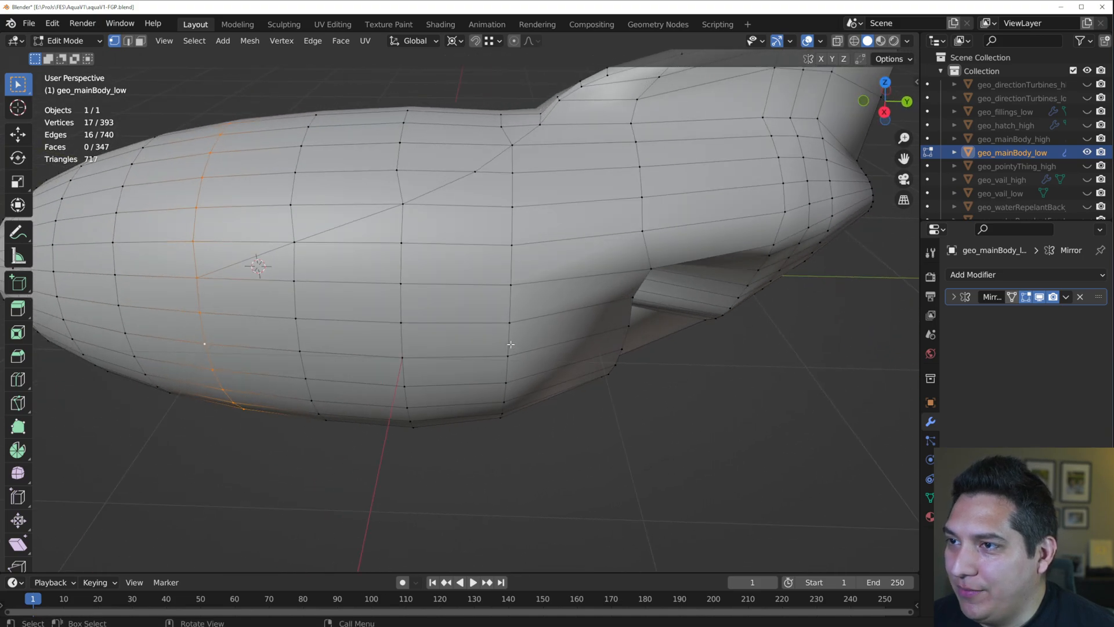
pyautogui.press('Tab')
pyautogui.scroll(-4, 510, 343)
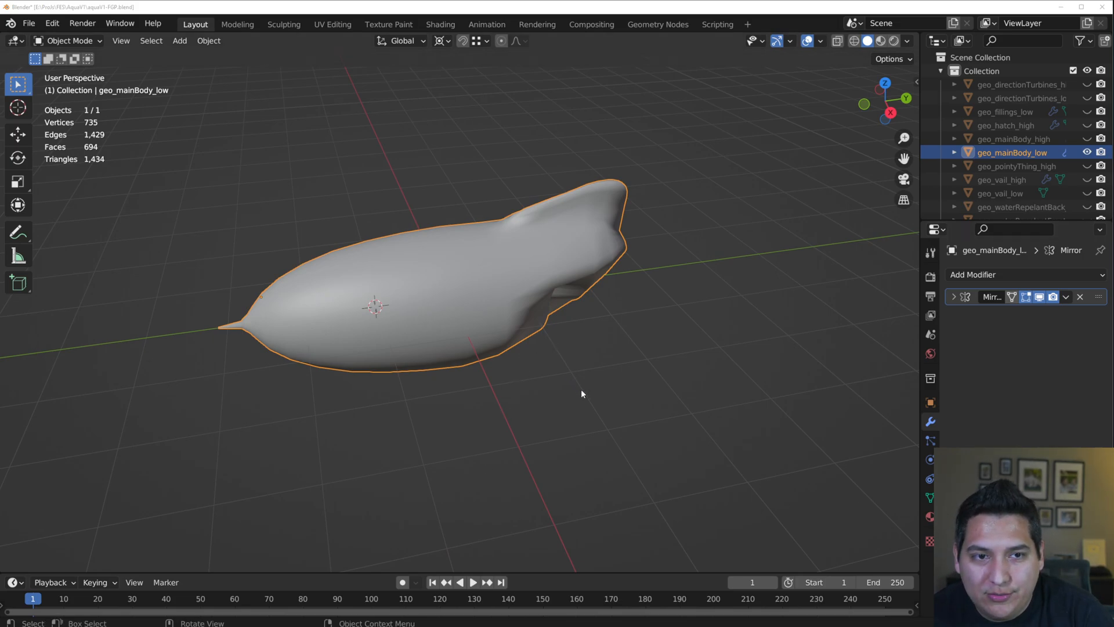
# - Unhide all the vehicle parts in Object Mode
pyautogui.moveTo(660, 346)
pyautogui.mouseDown(button='middle')
pyautogui.moveTo(570, 321)
pyautogui.moveTo(579, 333)
pyautogui.moveTo(669, 344)
pyautogui.mouseUp(button='middle')
pyautogui.press('Tab')
pyautogui.press('Tab')
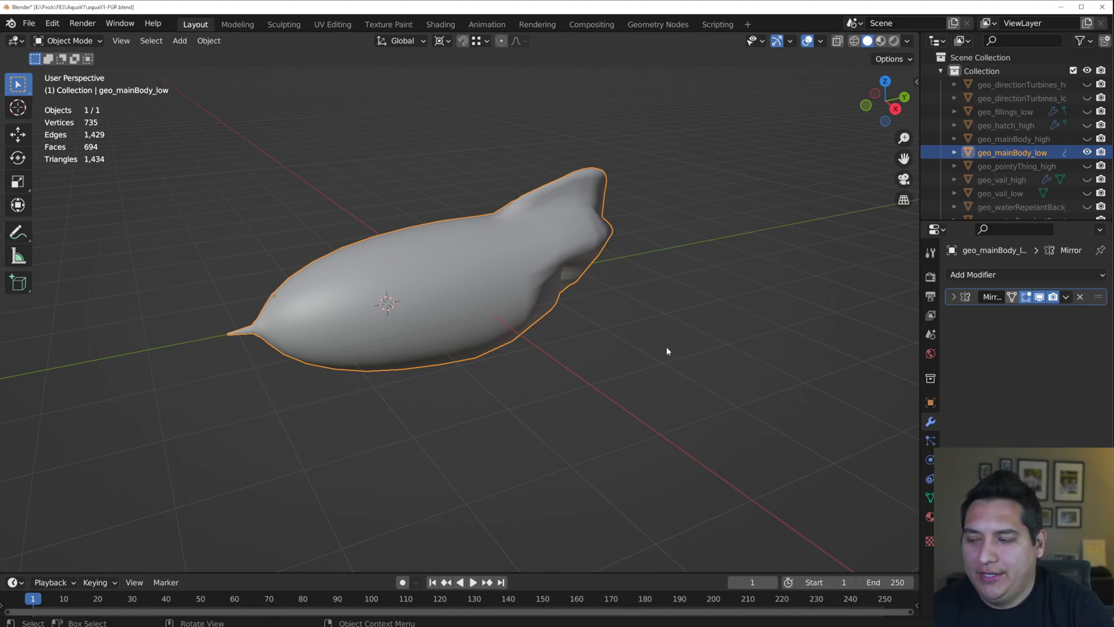
pyautogui.hotkey('alt', 'h')
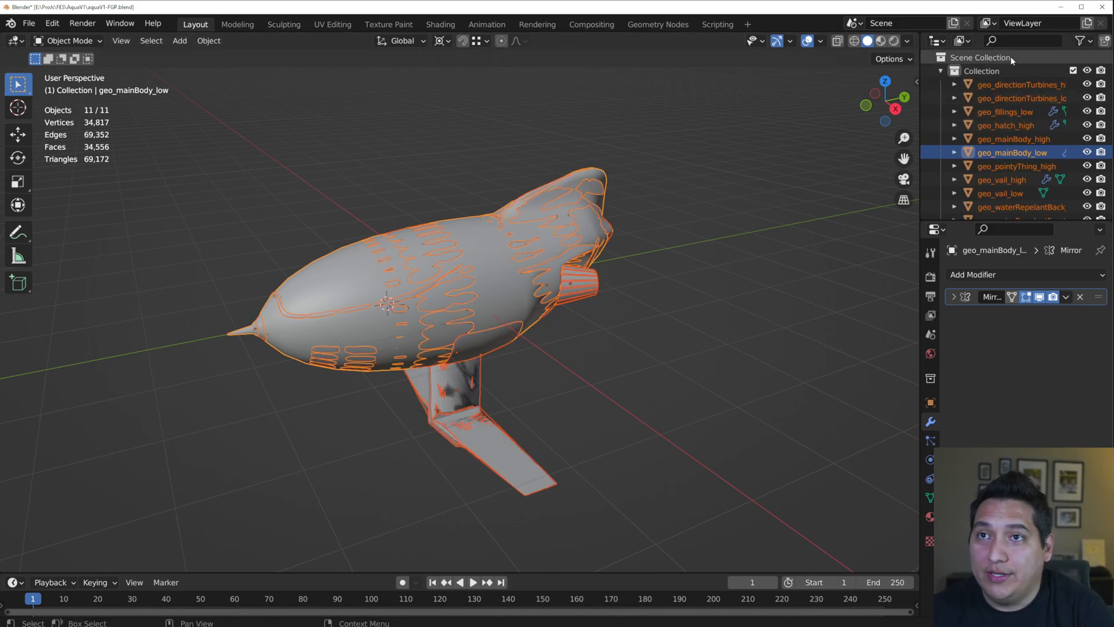